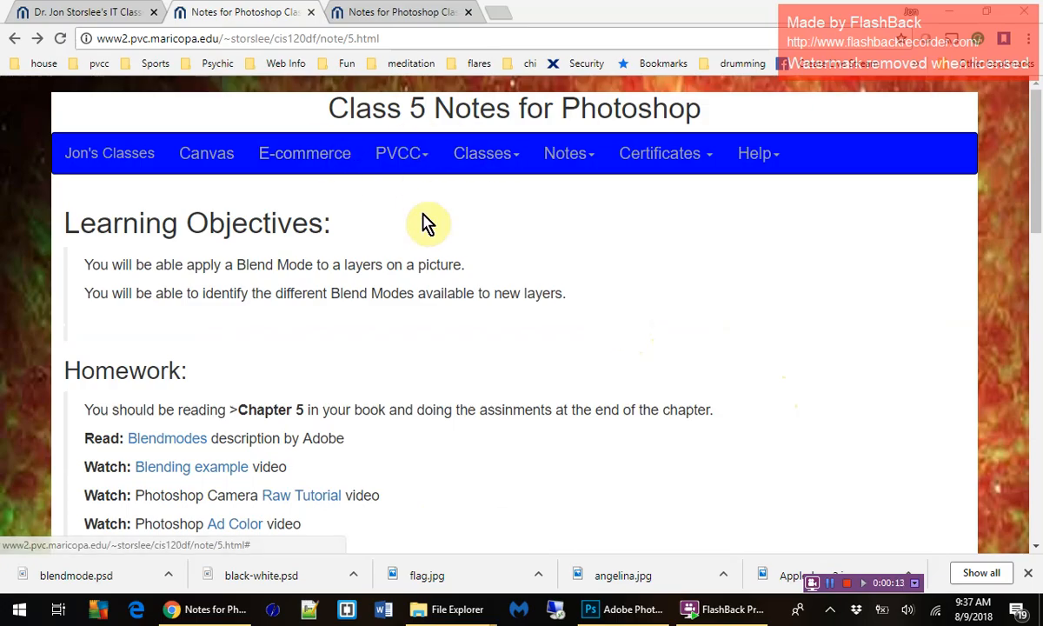
Step: Download the blend-mode Demo Graphic and the black-and-white practice photo linked in the Class 5 notes
scroll(519, 323, "down", 3)
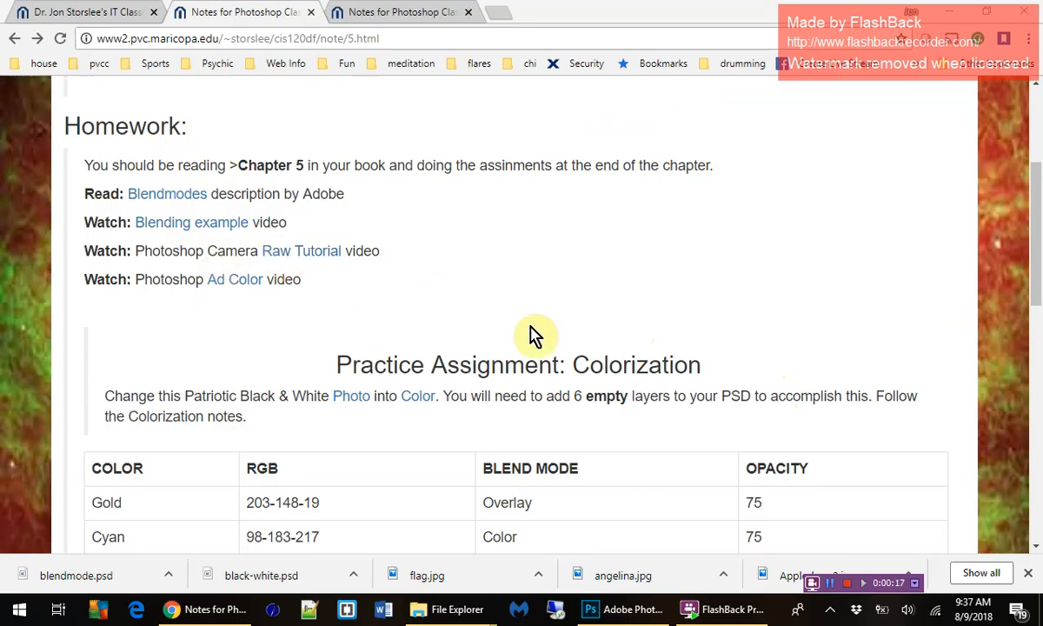
scroll(532, 335, "down", 4)
scroll(548, 335, "down", 1)
scroll(548, 332, "up", 1)
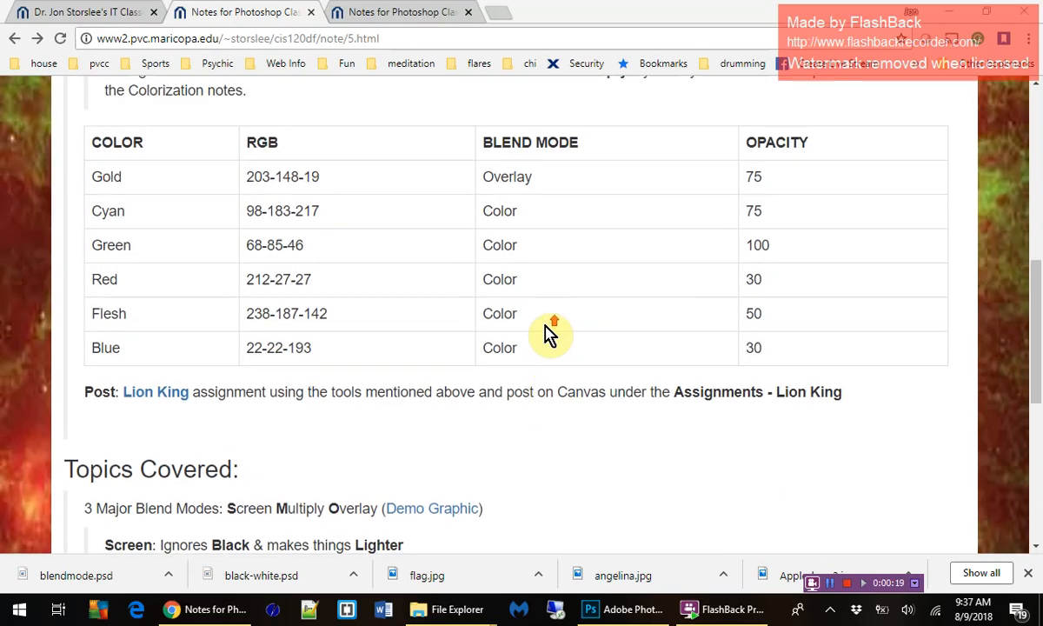
left_click(436, 513)
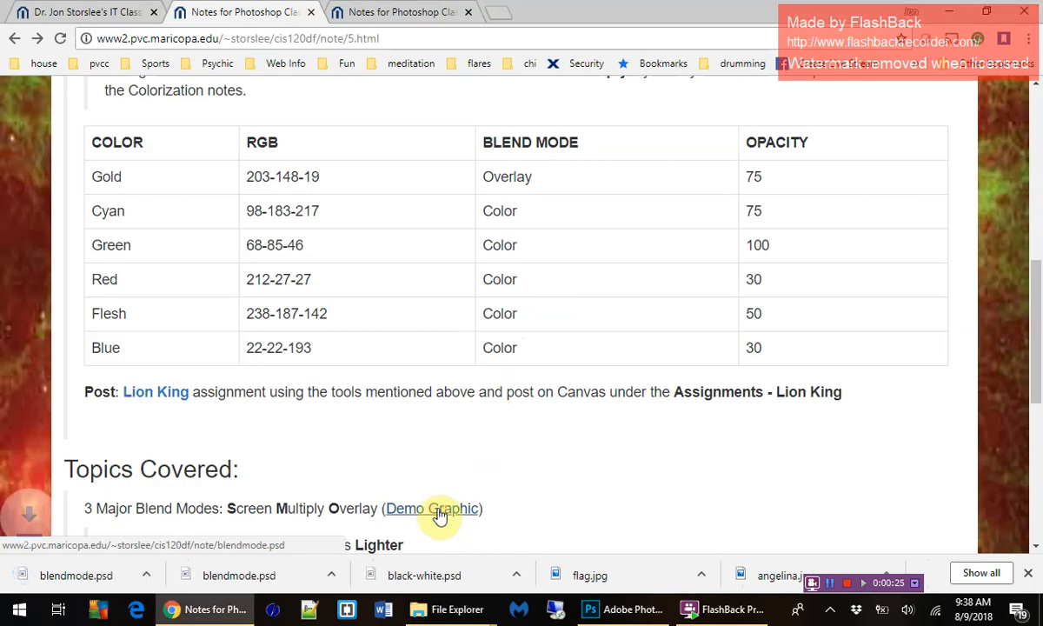
scroll(400, 287, "up", 3)
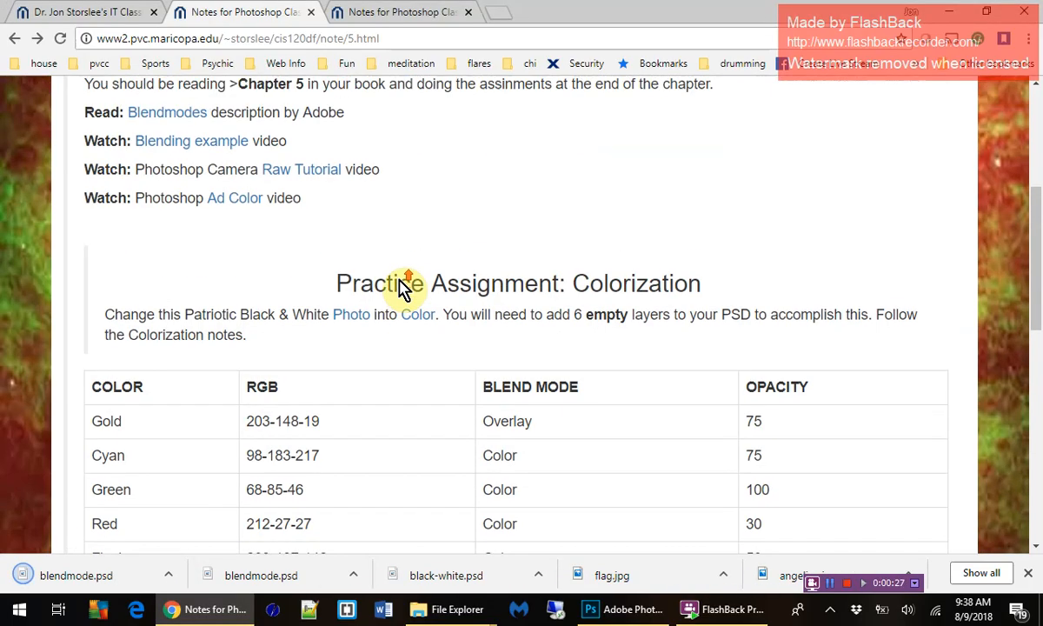
left_click(353, 320)
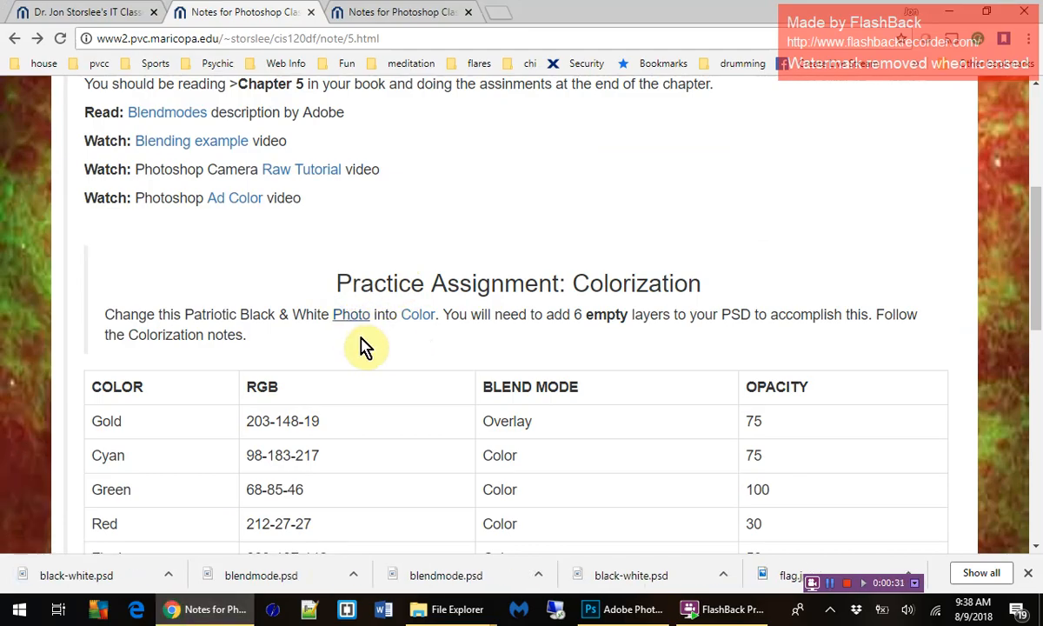
Step: View the finished Color example image, return to the notes, and review the colorization table and the blend mode topics
left_click(420, 321)
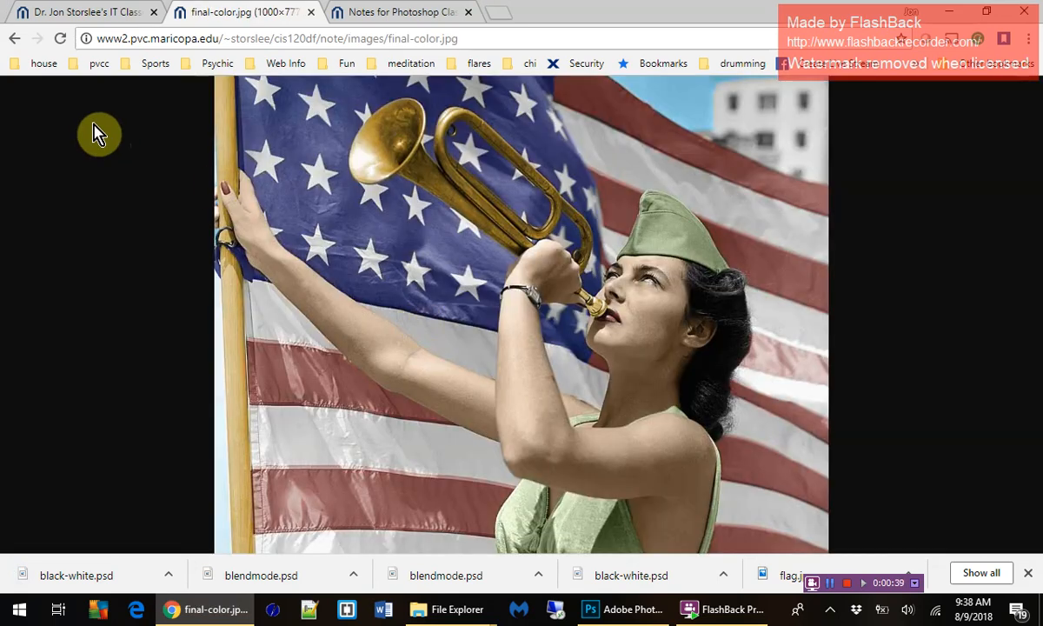
left_click(16, 48)
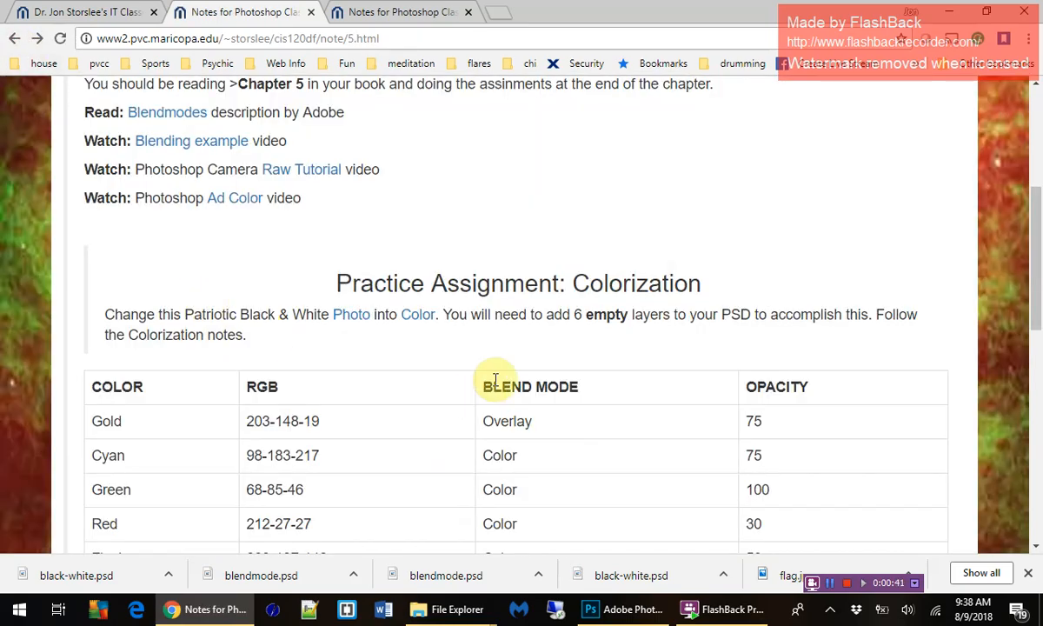
scroll(496, 413, "down", 3)
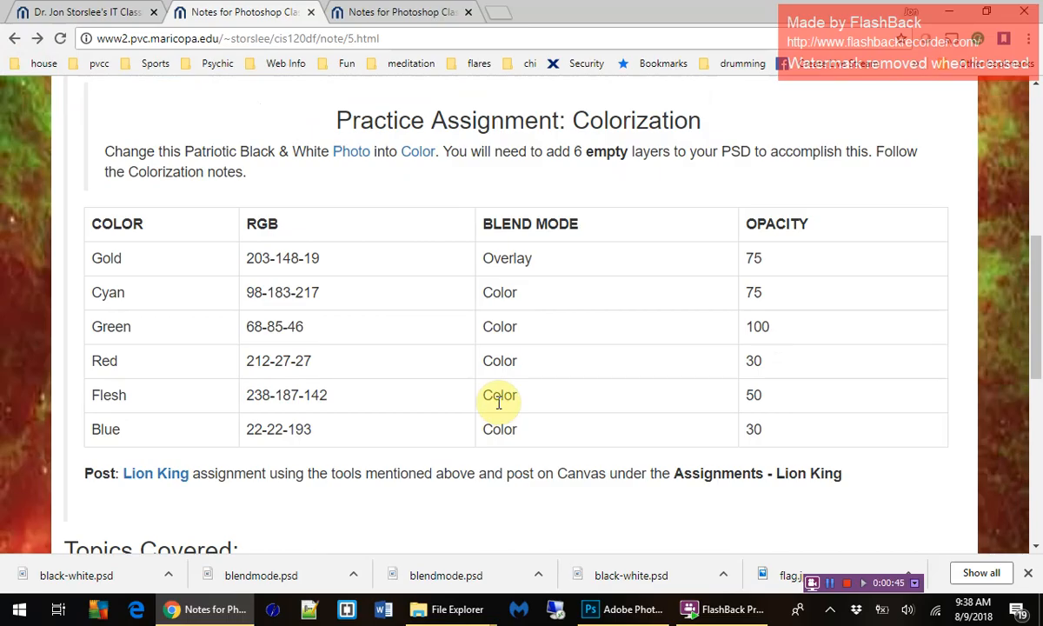
scroll(502, 412, "down", 1)
scroll(502, 412, "down", 2)
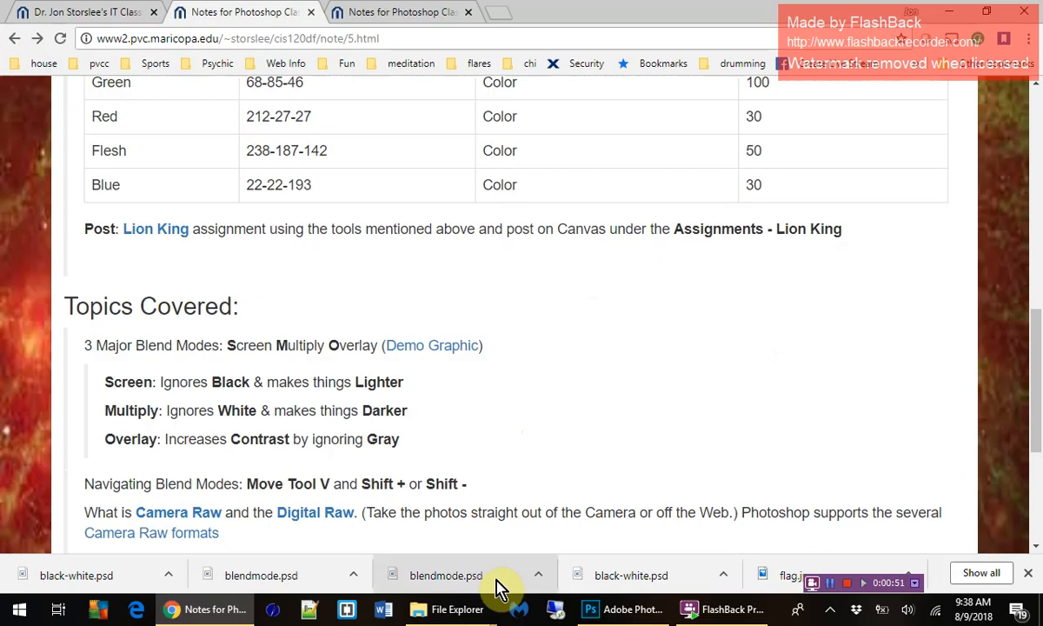
Step: Switch to Photoshop and open black-white.psd and blendmode.psd together from the photoshop folder
left_click(631, 612)
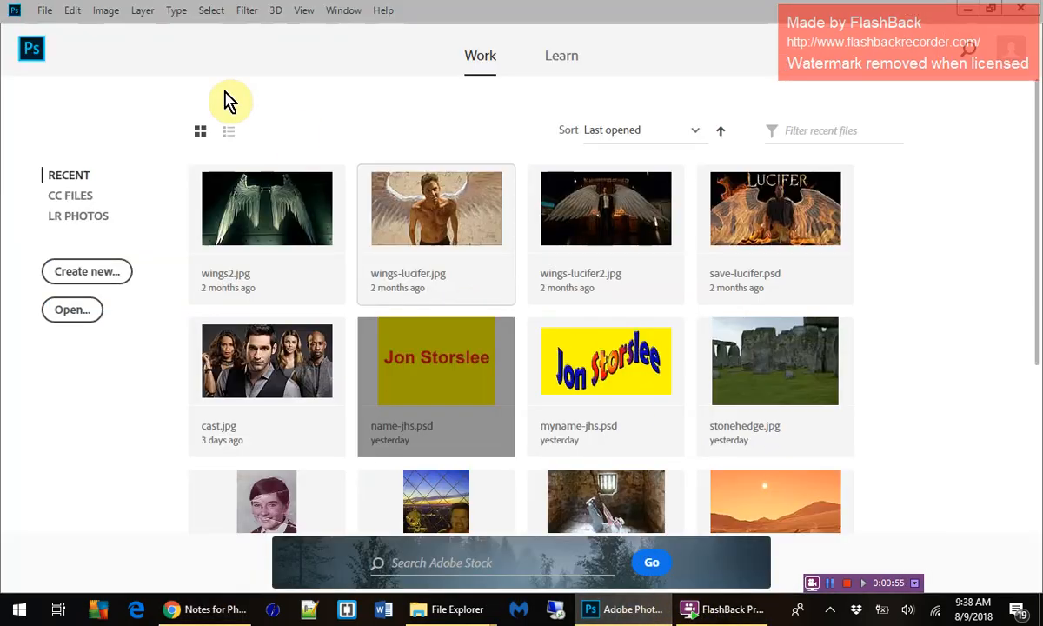
left_click(45, 10)
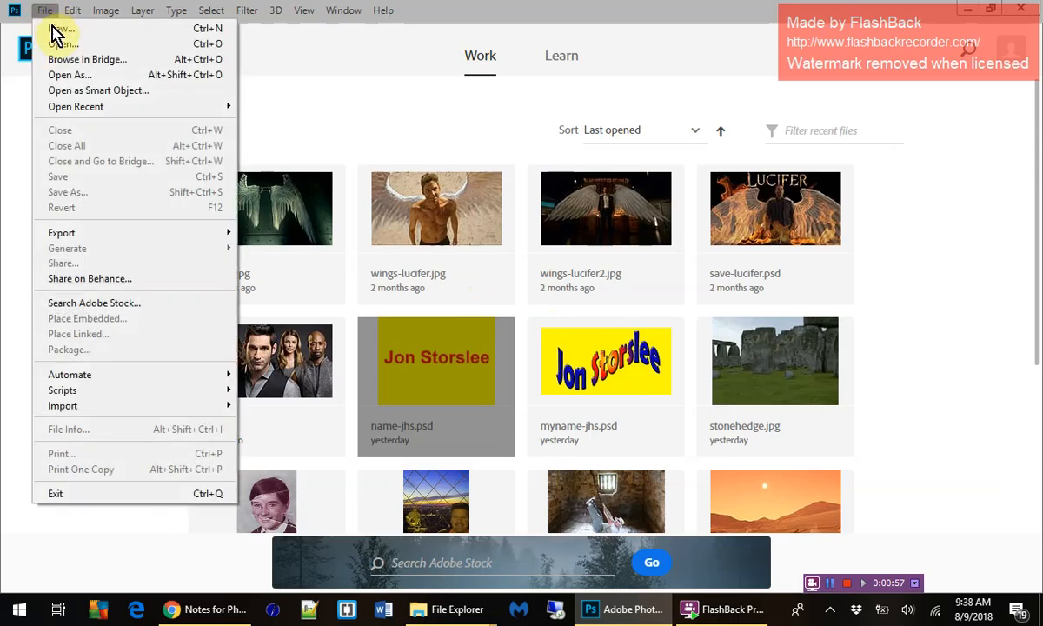
left_click(55, 43)
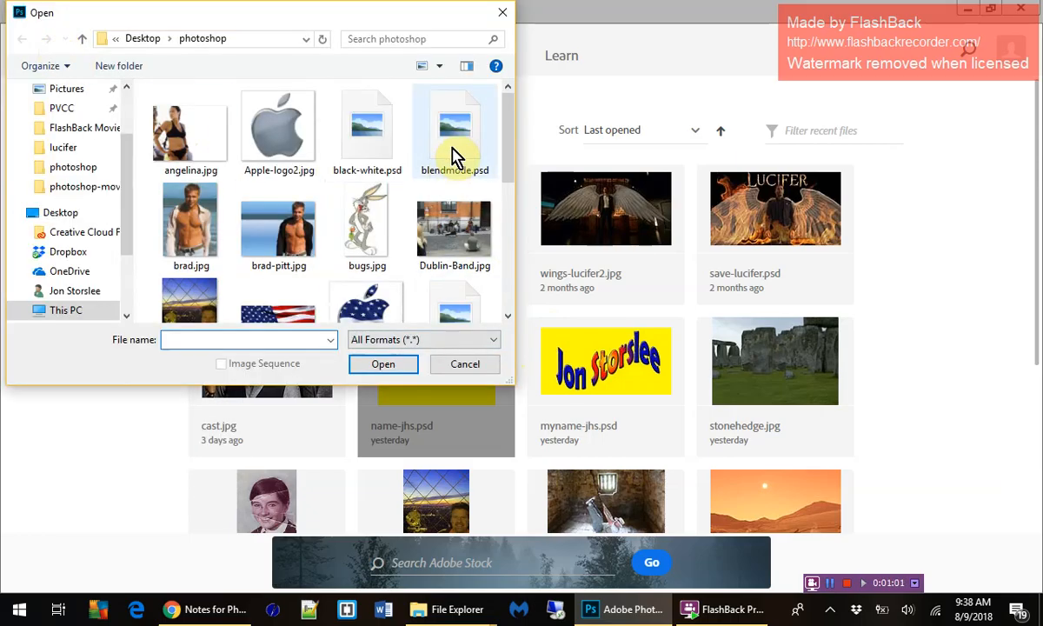
left_click(365, 141)
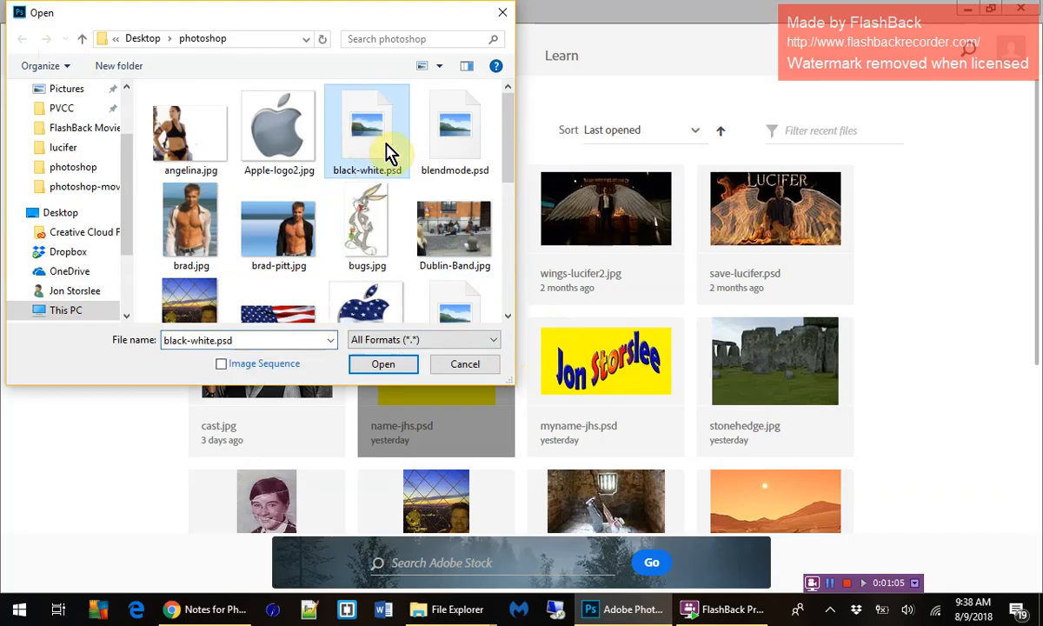
left_click(450, 162, "ctrl")
left_click(393, 365)
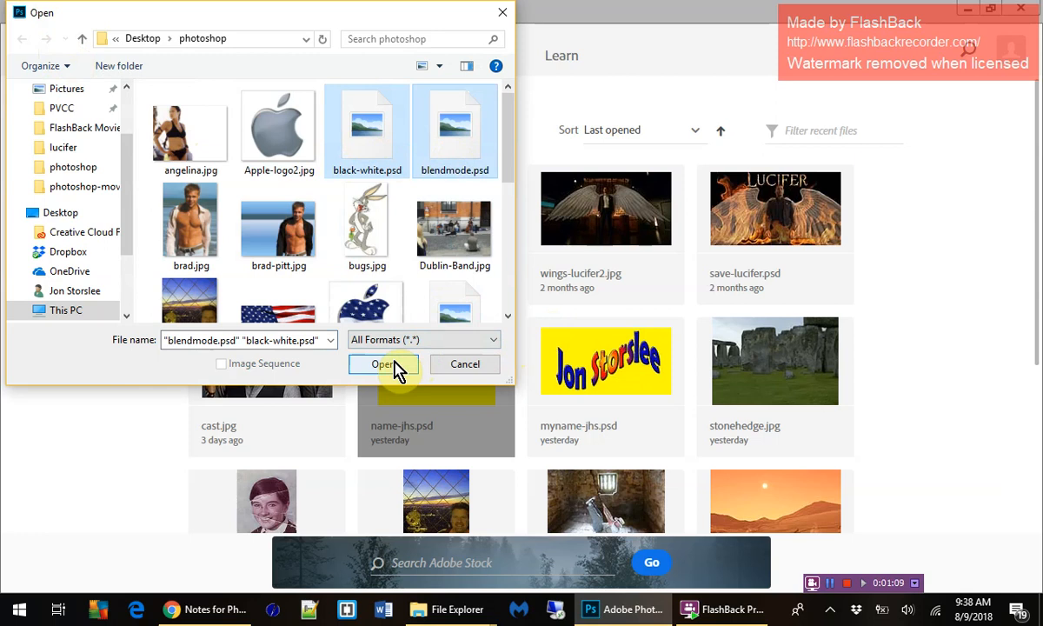
left_click(393, 365)
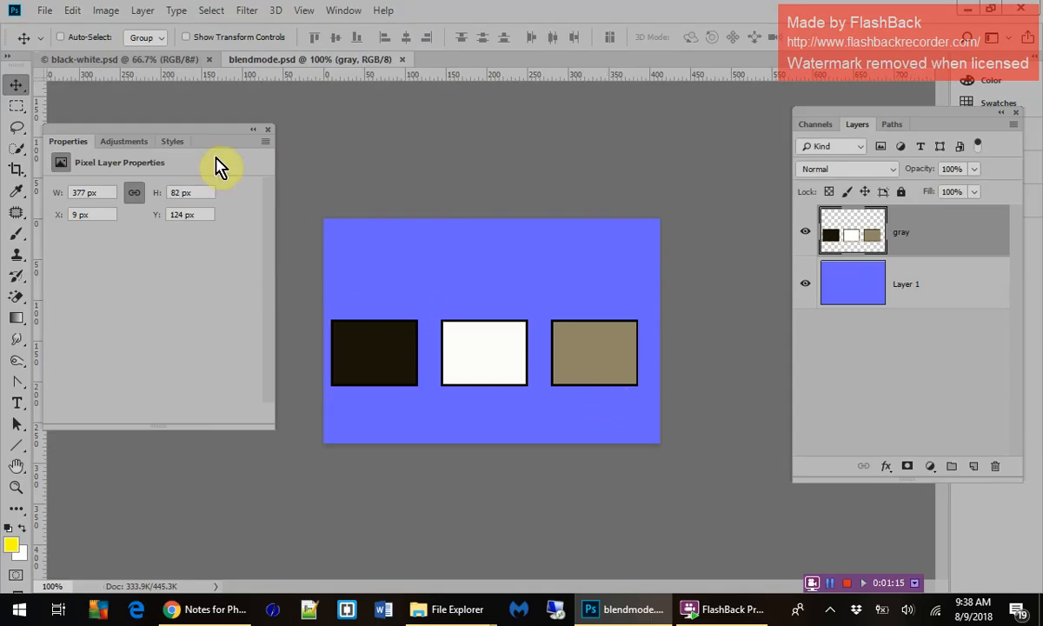
Step: Collapse the Properties, Adjustments and Styles group, dock it beneath History, and shift the Layers panel clear of the docked panels
left_click(252, 129)
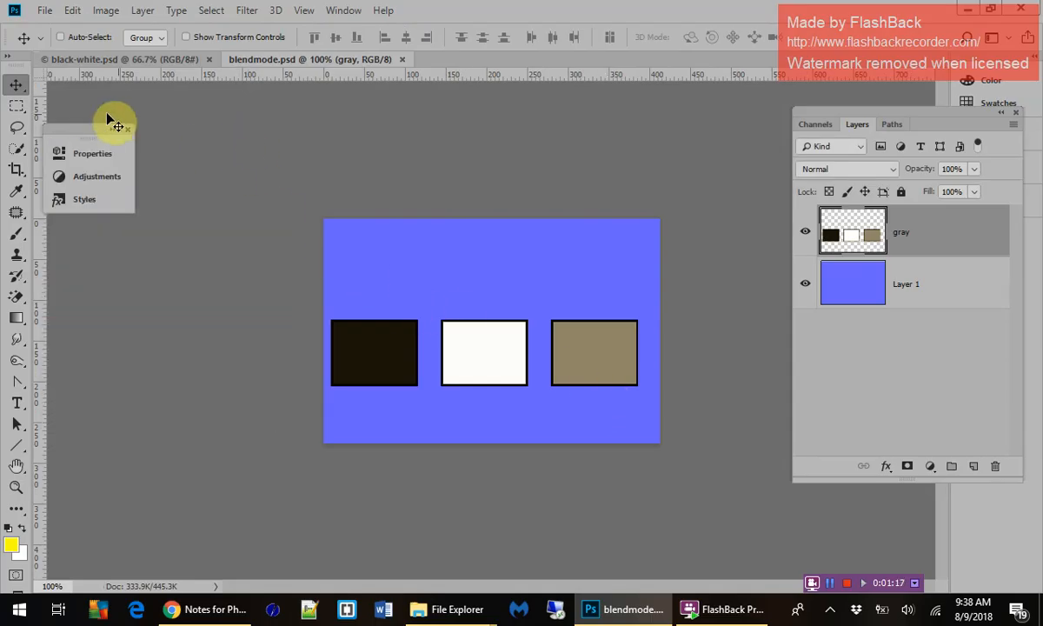
left_click_drag(91, 133, 1016, 534)
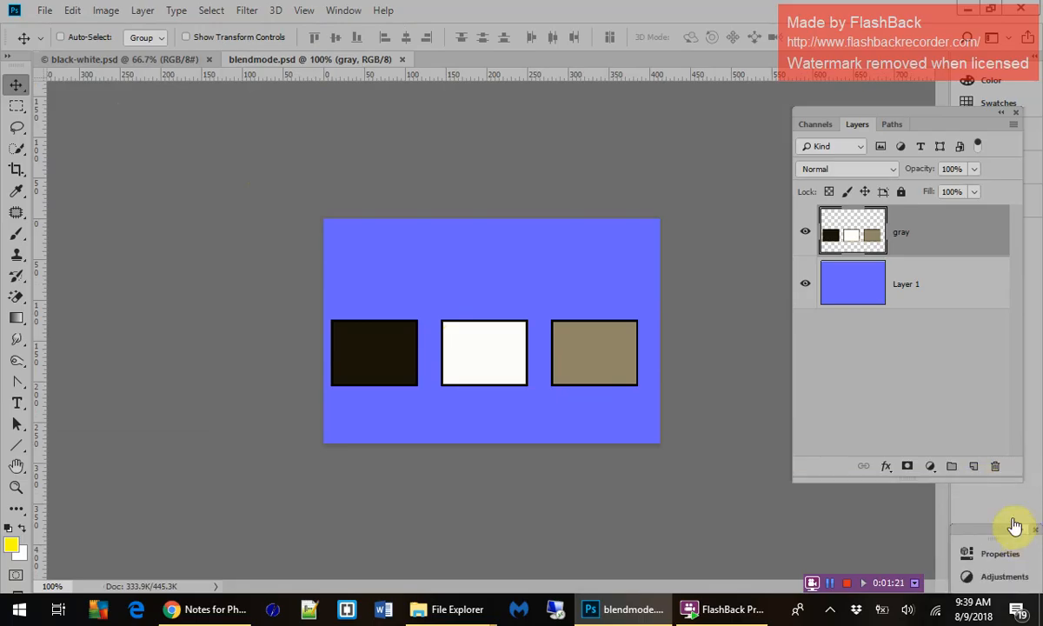
left_click_drag(923, 122, 833, 120)
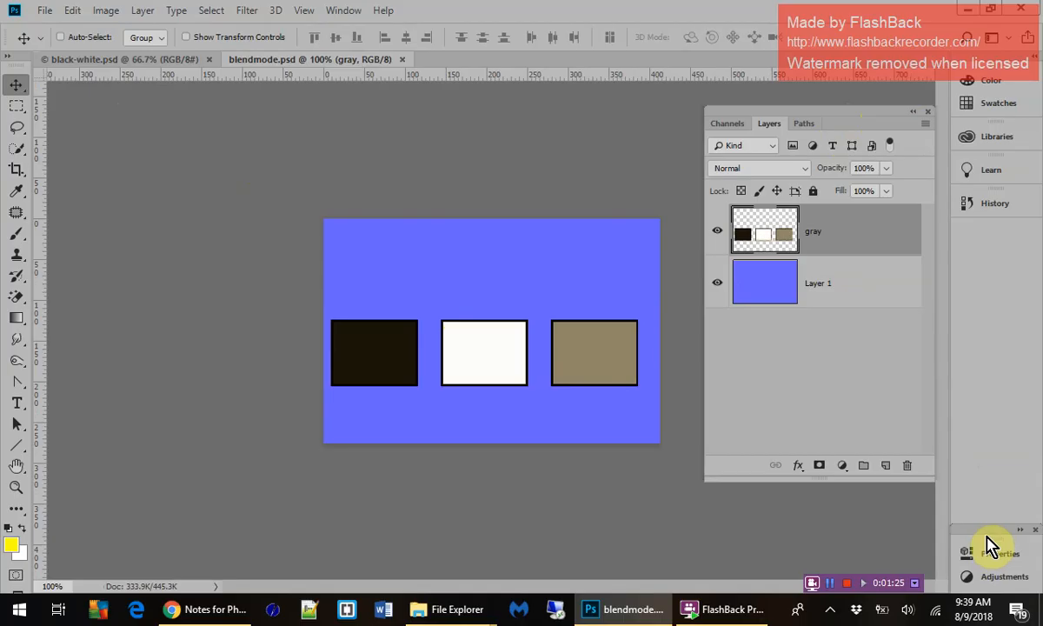
left_click_drag(990, 530, 1005, 249)
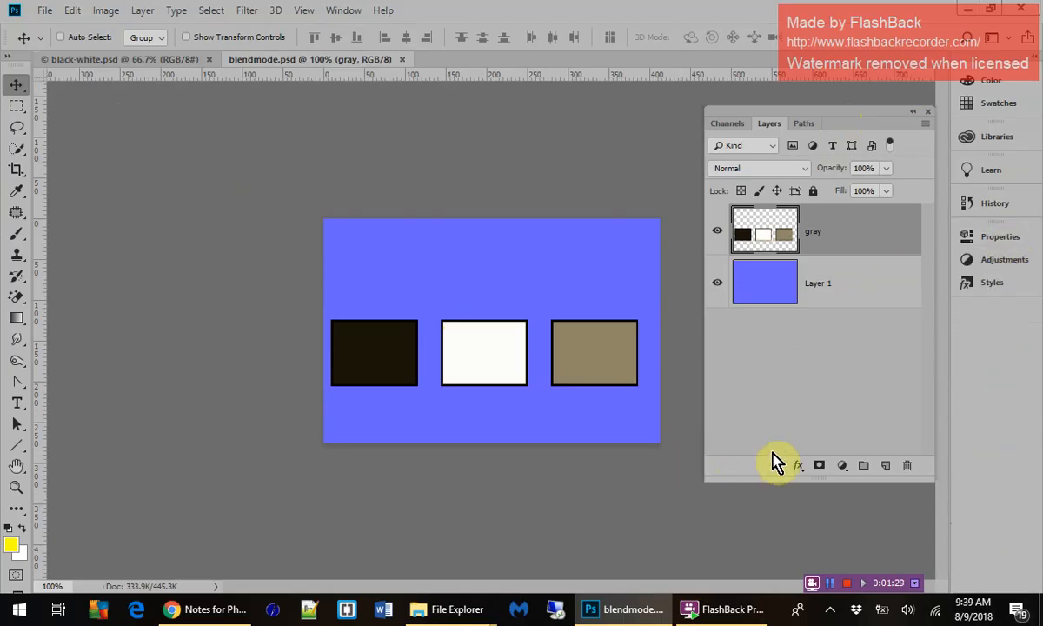
Step: Hide and reshow the gray layer and Layer 1 in turn to see what each contains
left_click(717, 231)
left_click(716, 233)
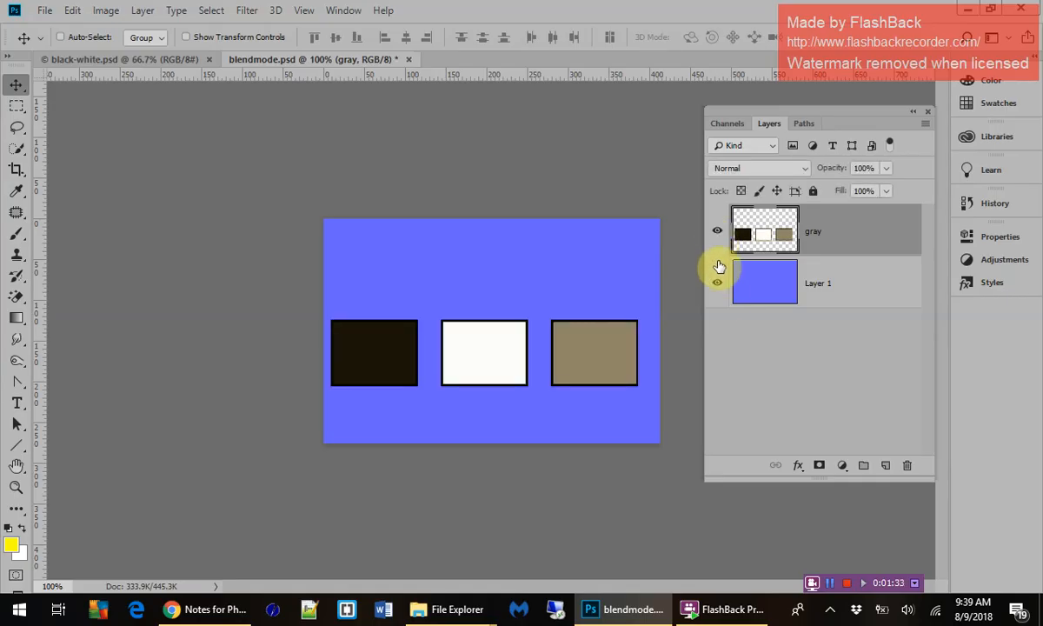
left_click(714, 284)
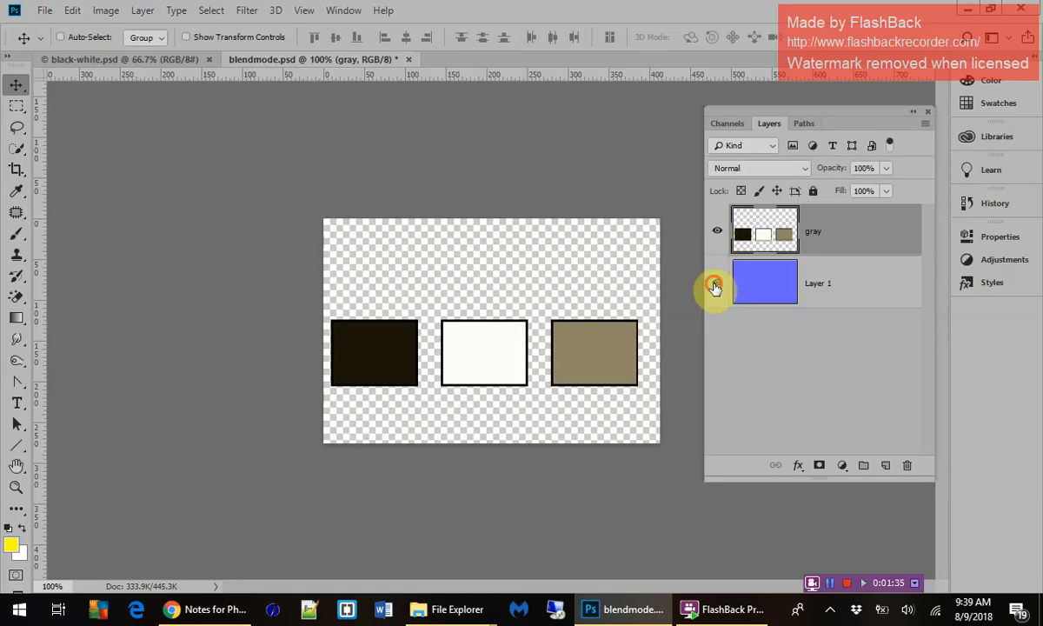
left_click(714, 284)
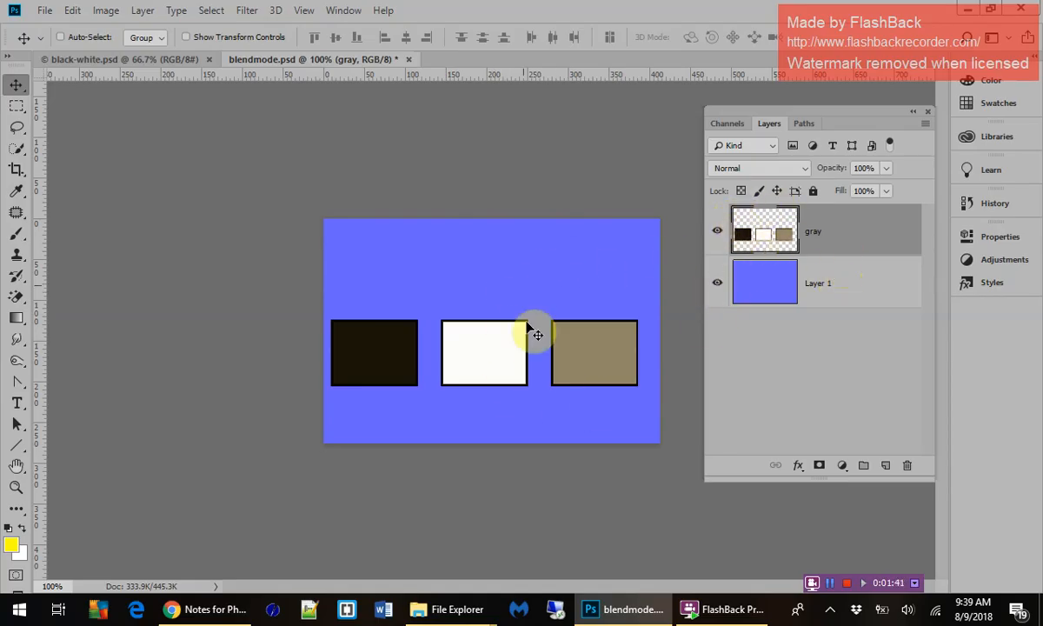
Step: Try the Dissolve and Darken blend modes on the gray layer and look over the list of available modes
left_click(805, 172)
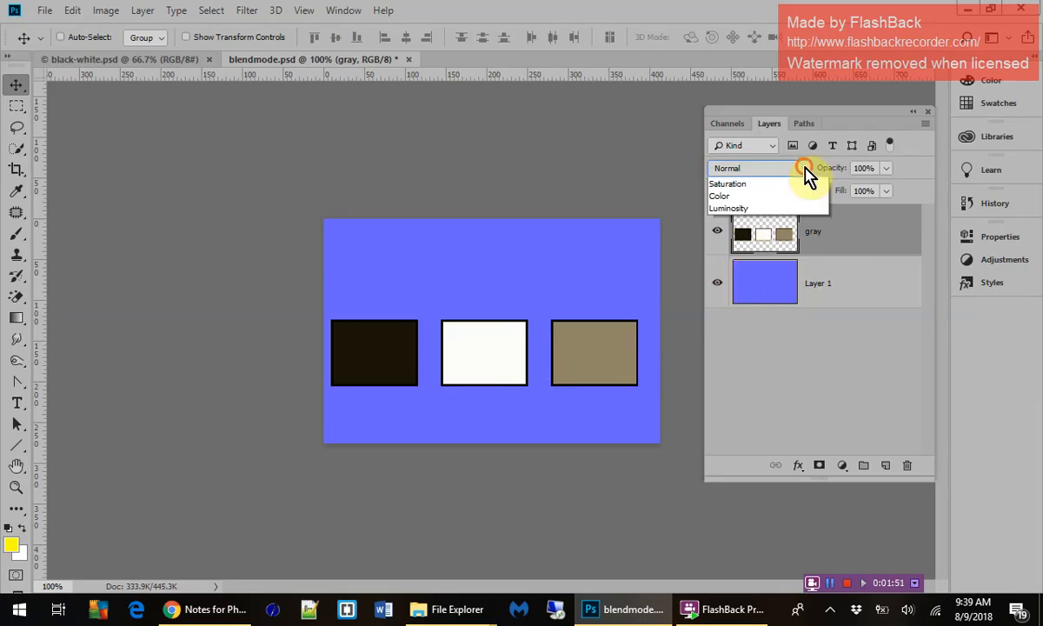
left_click(803, 196)
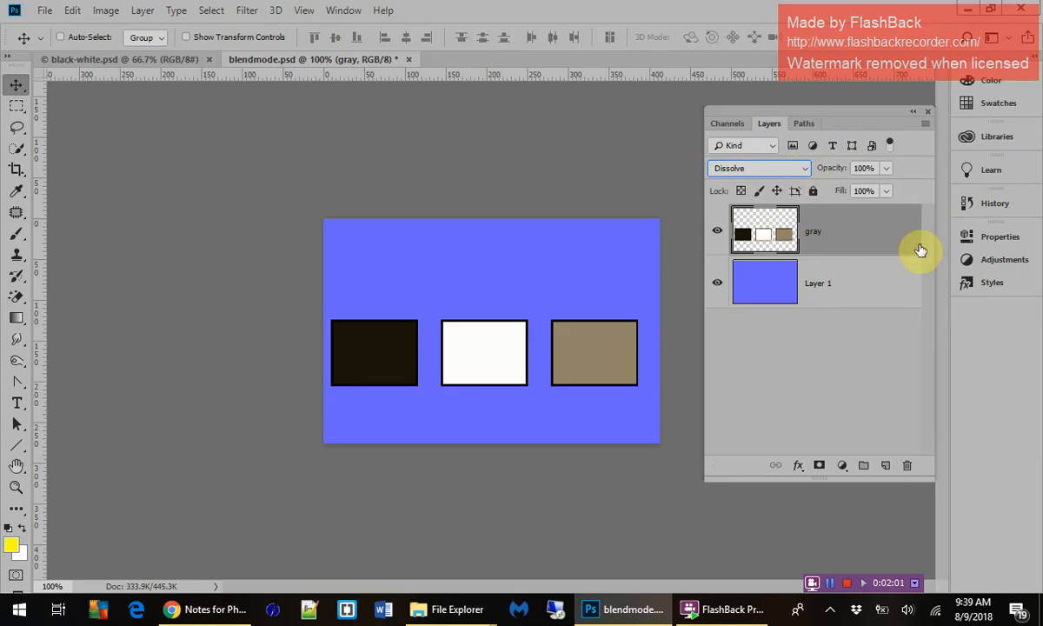
key("Down")
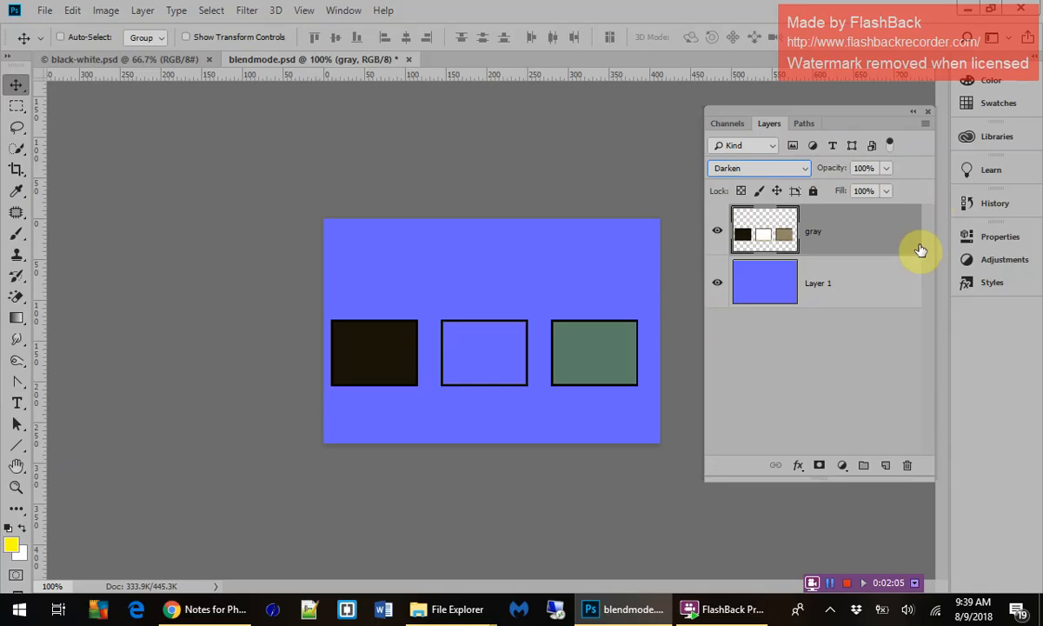
left_click(801, 170)
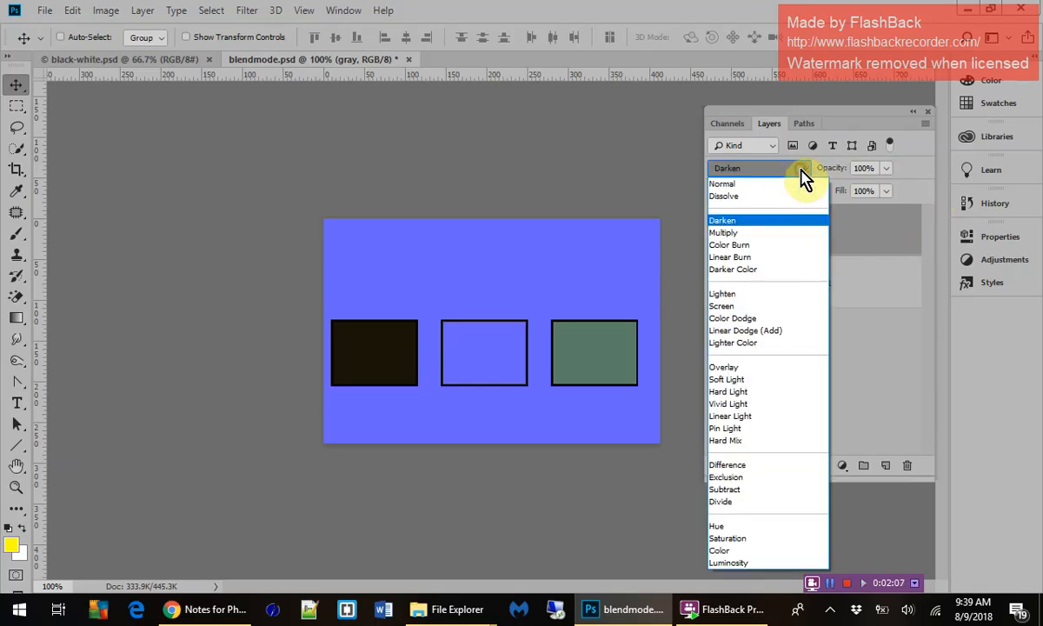
left_click(801, 170)
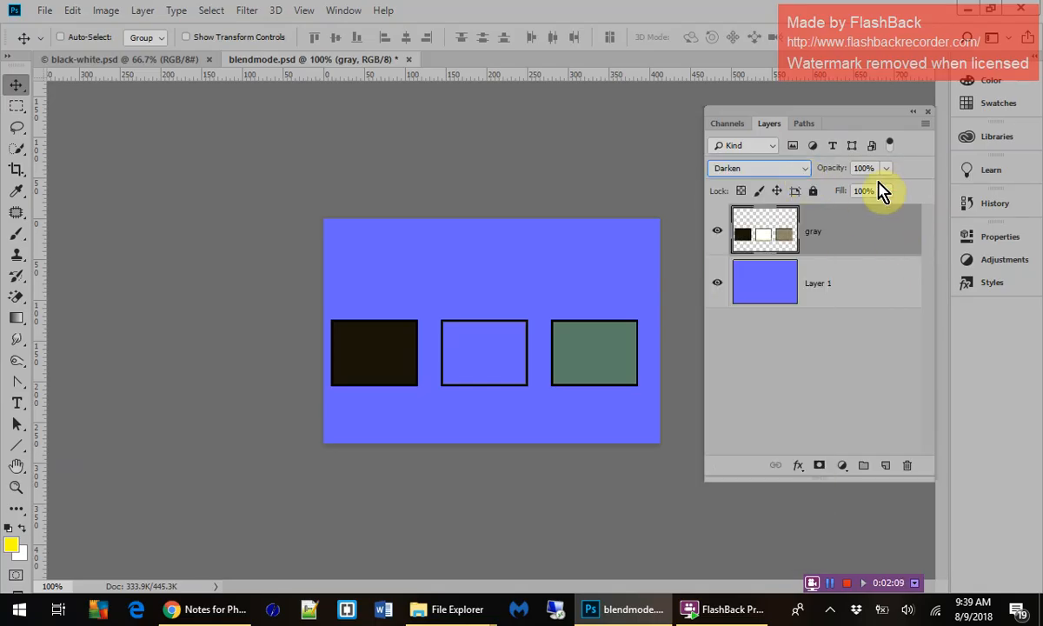
Step: Cycle the gray layer's blend mode forward from Darken to Luminosity, comparing black, white and gray, and review the list of modes
key("Down")
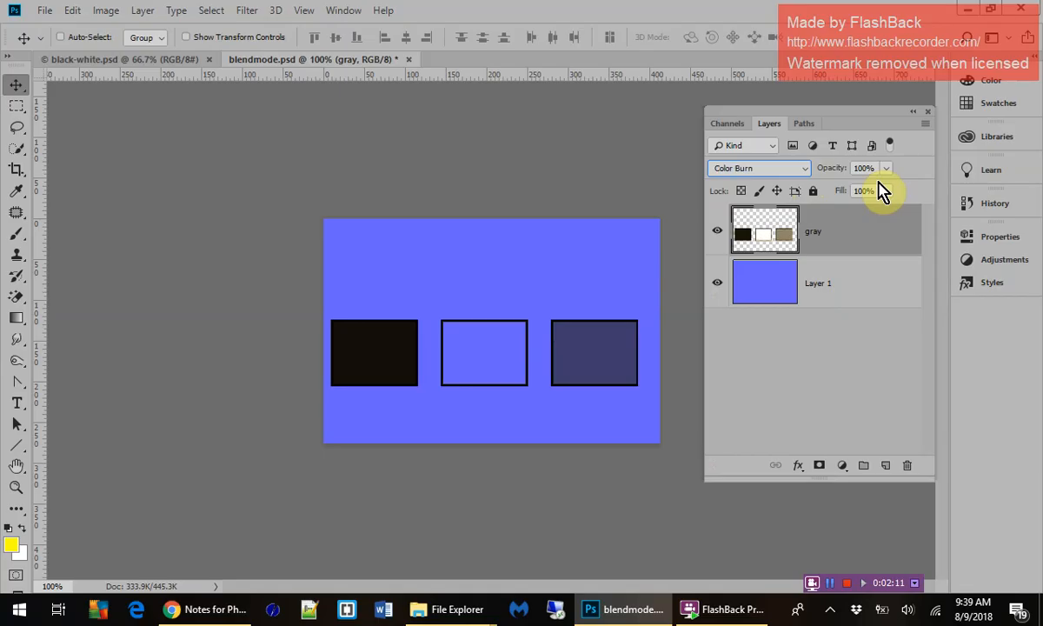
key("Down")
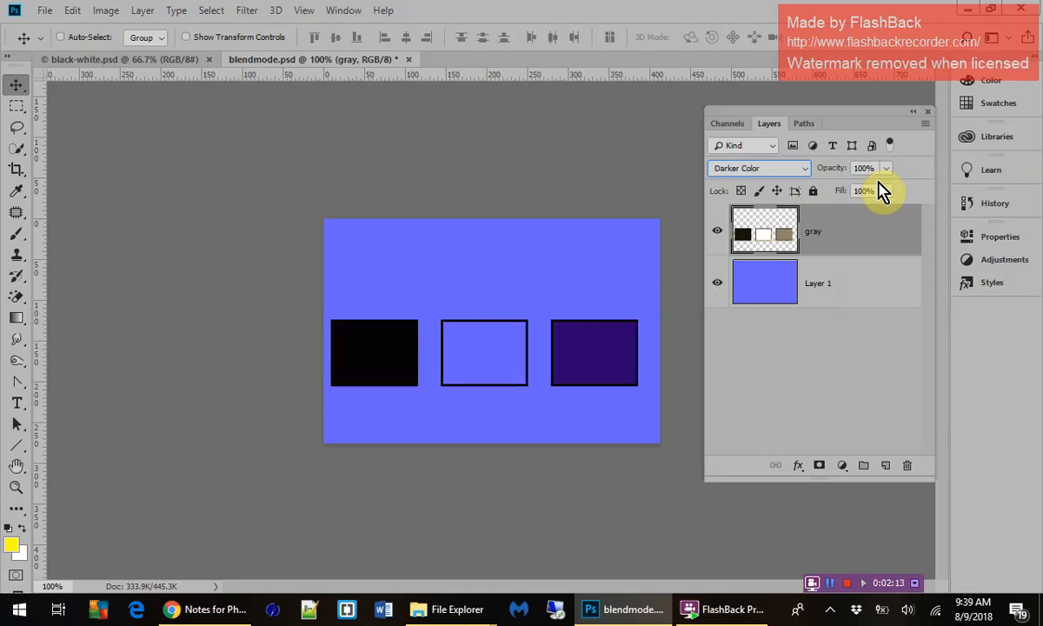
key("Down")
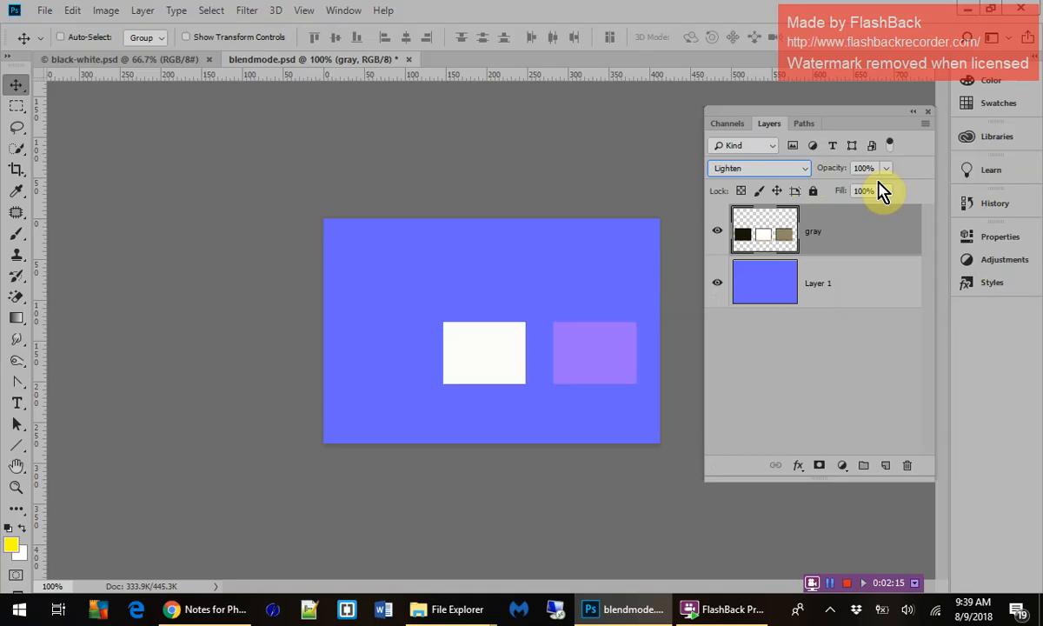
key("Down")
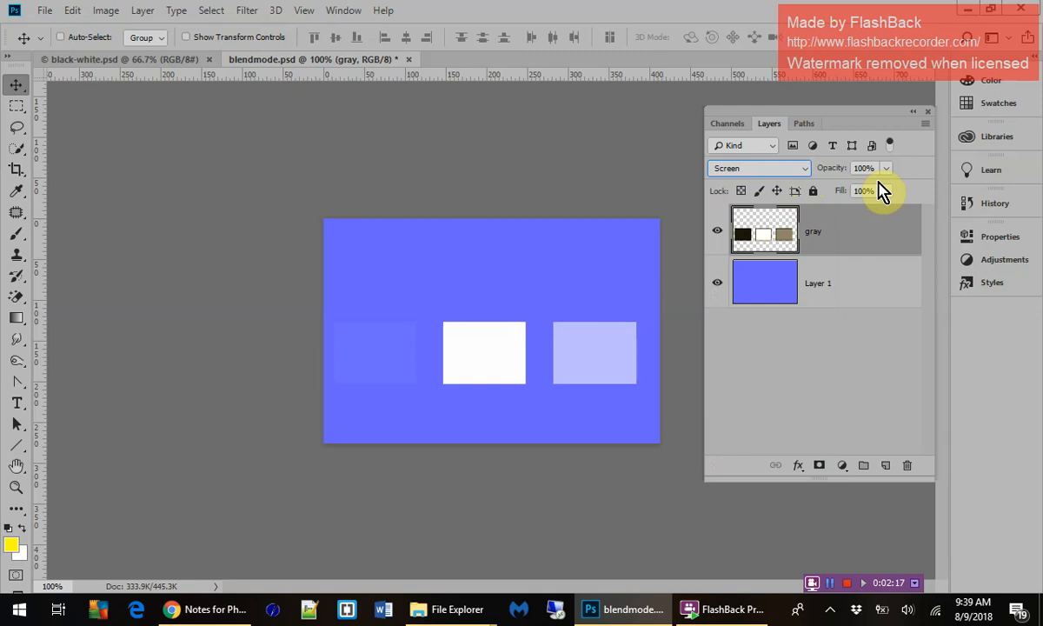
key("Down")
key("Down")
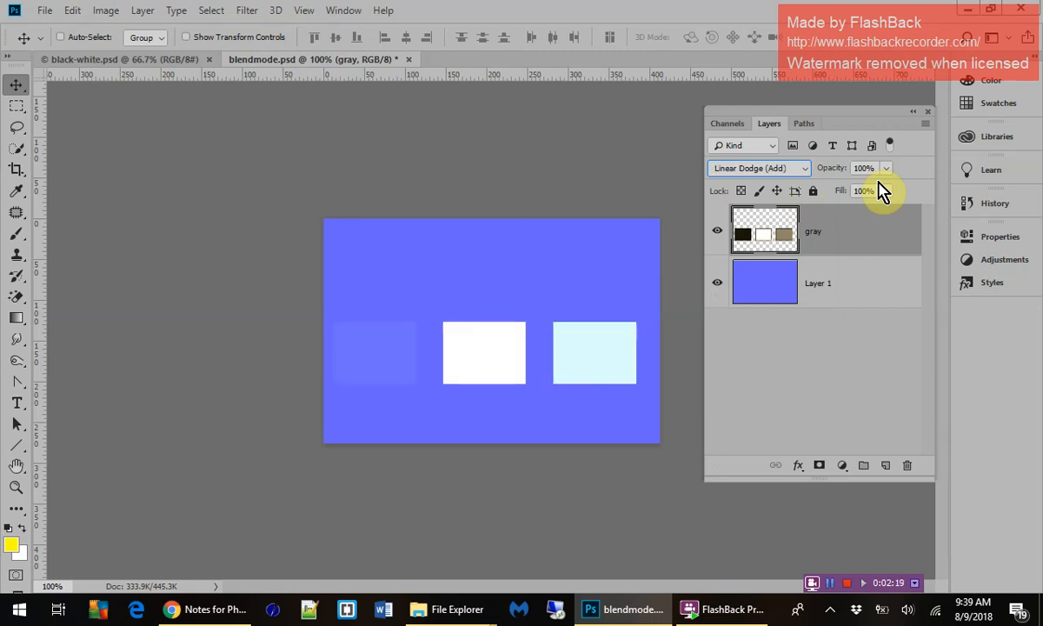
key("Down")
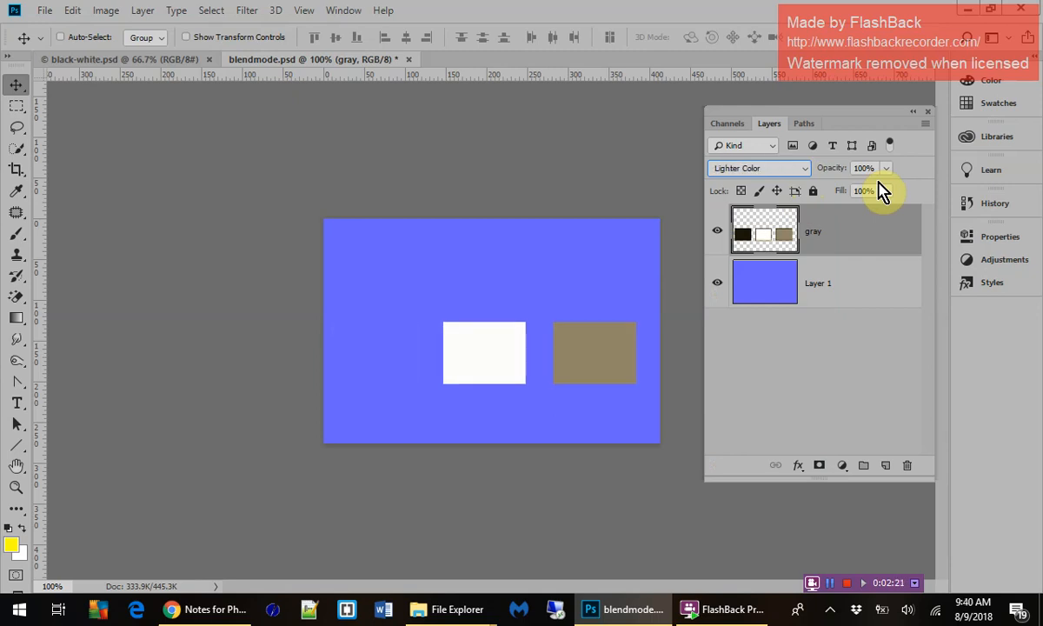
key("Down")
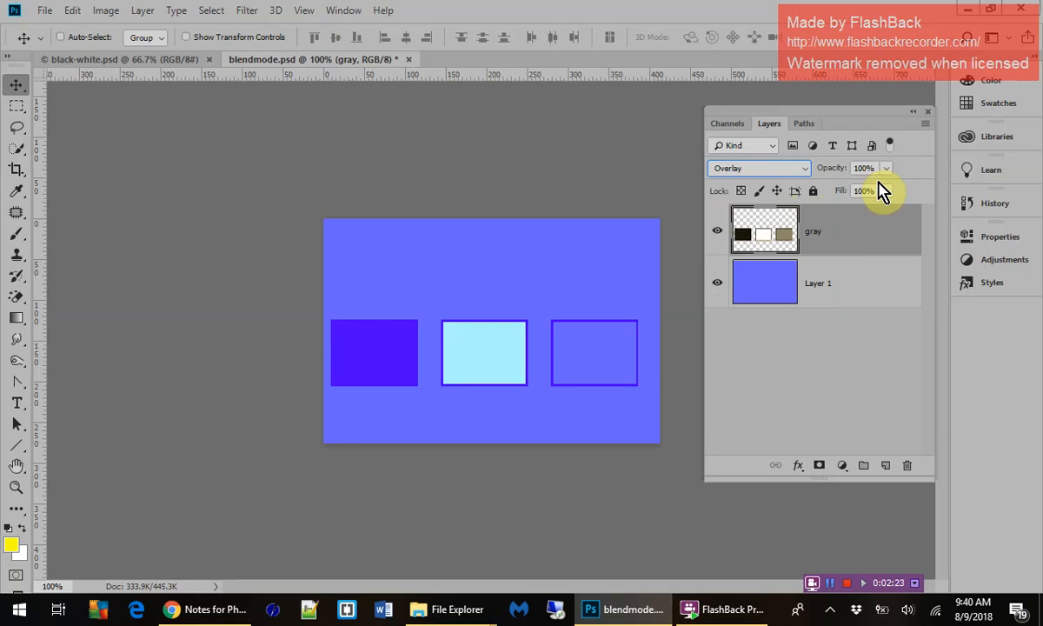
key("Down")
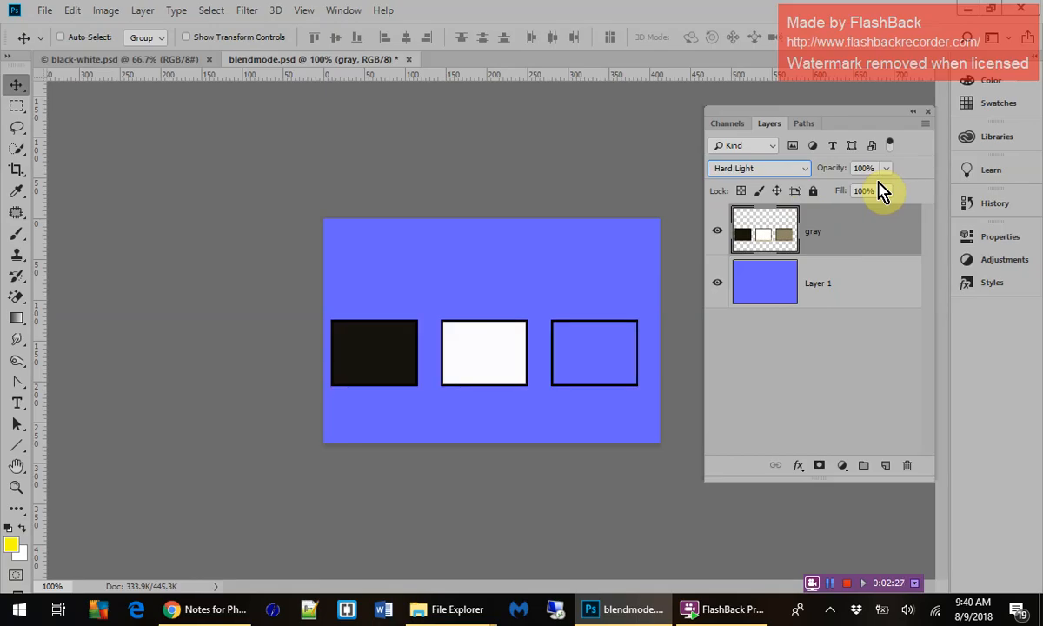
key("Down")
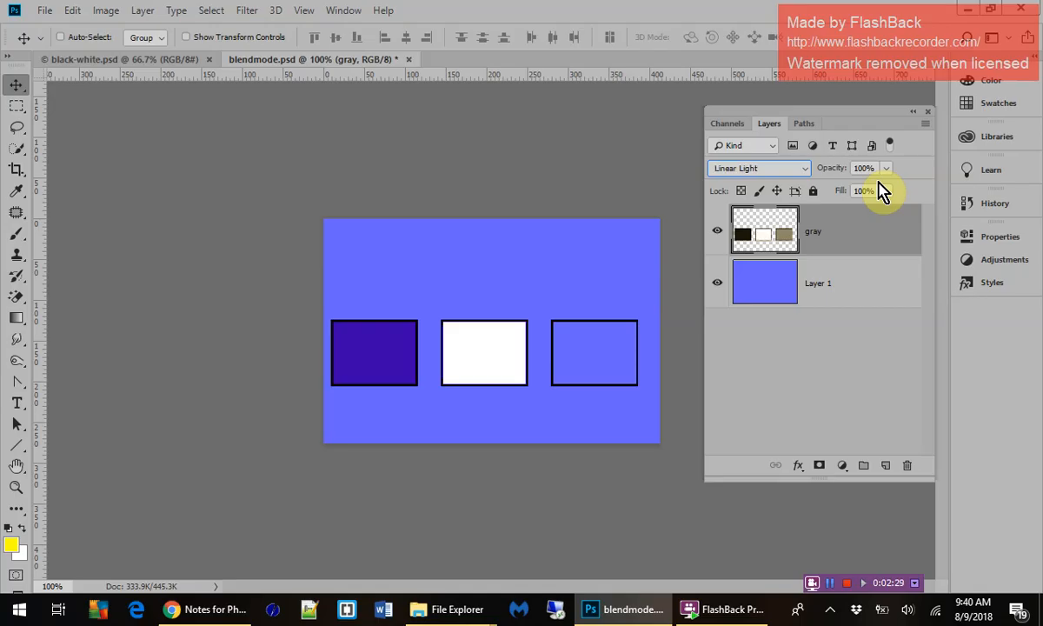
key("Down")
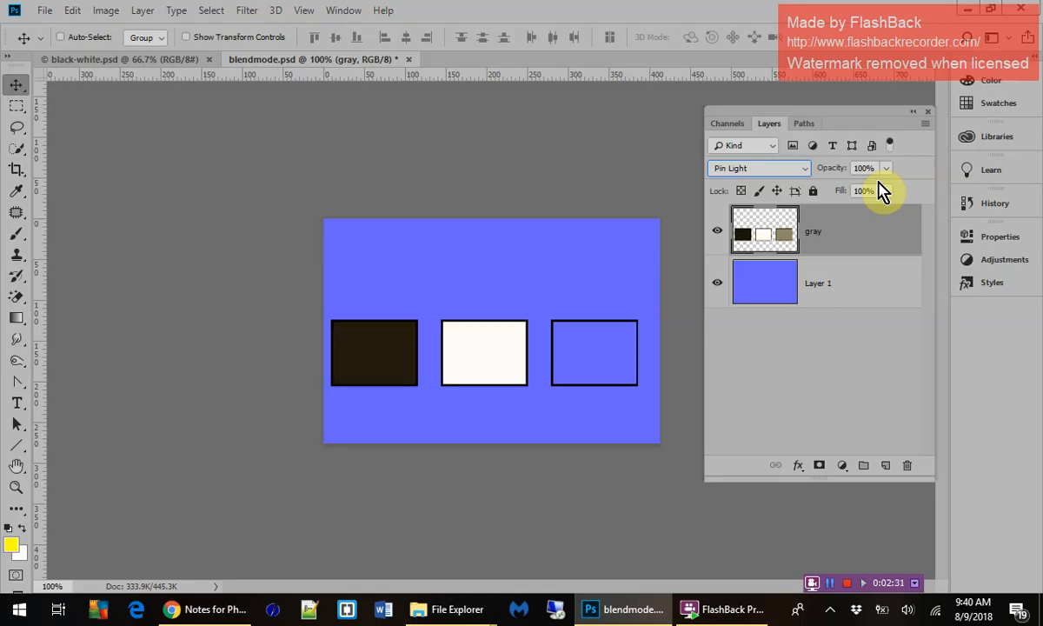
key("Down")
key("Down")
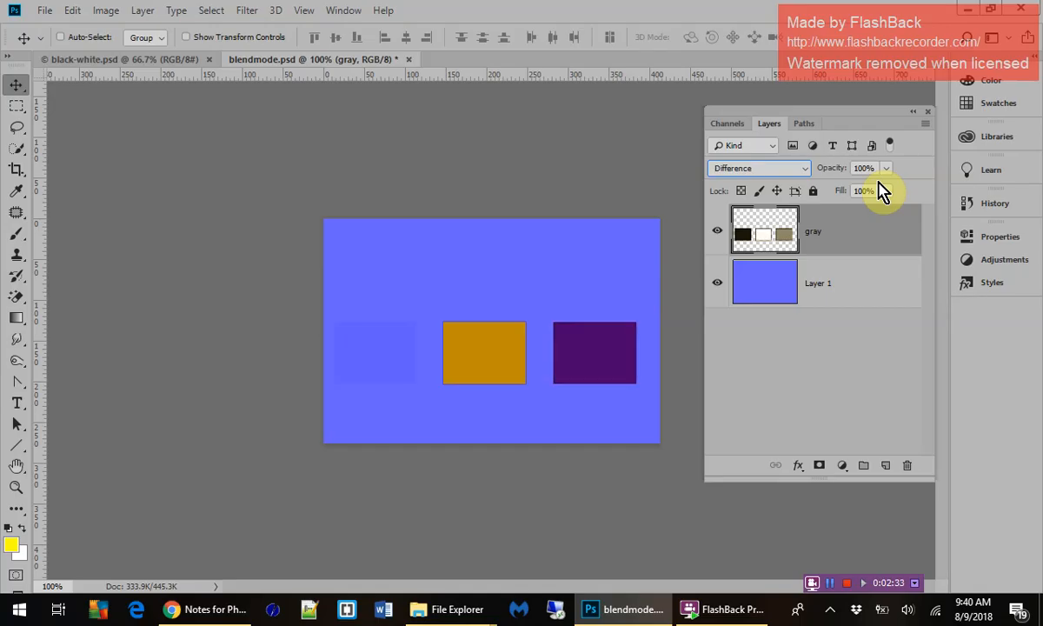
key("Down")
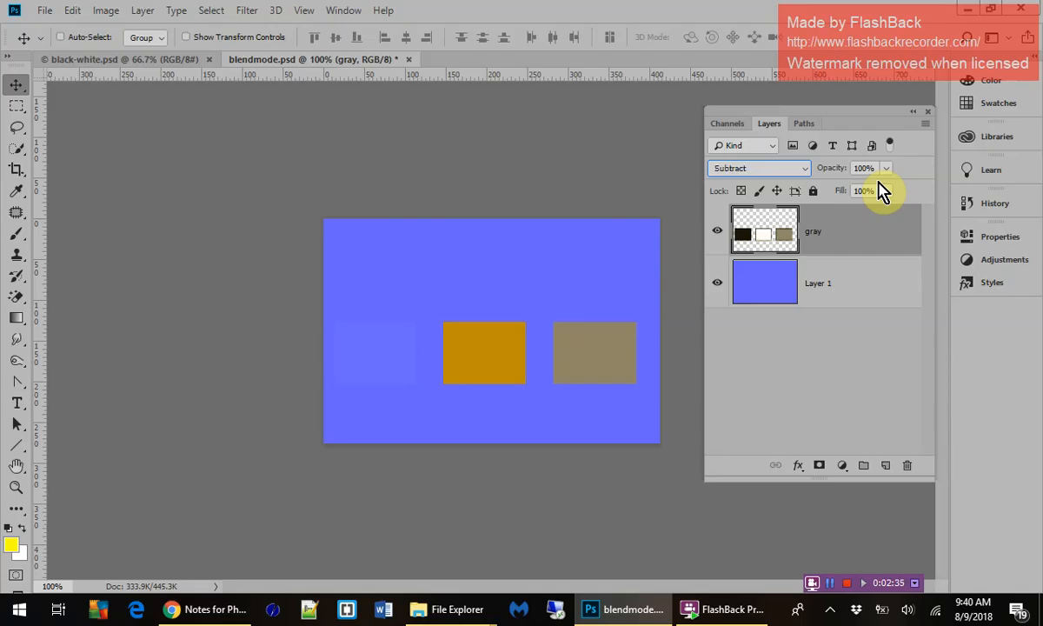
key("Down")
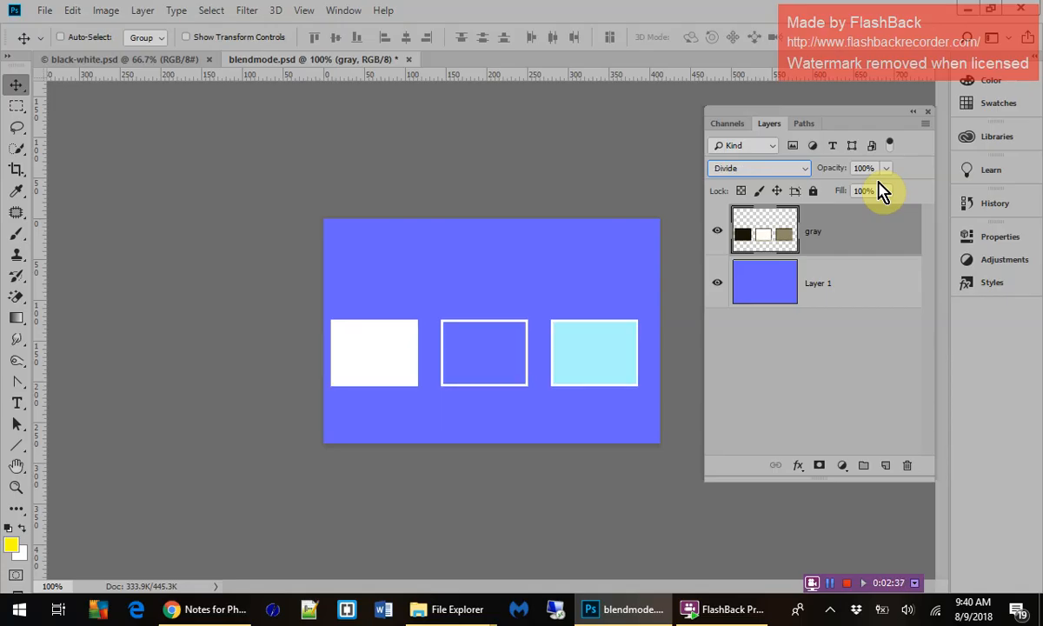
key("Down")
key("Down")
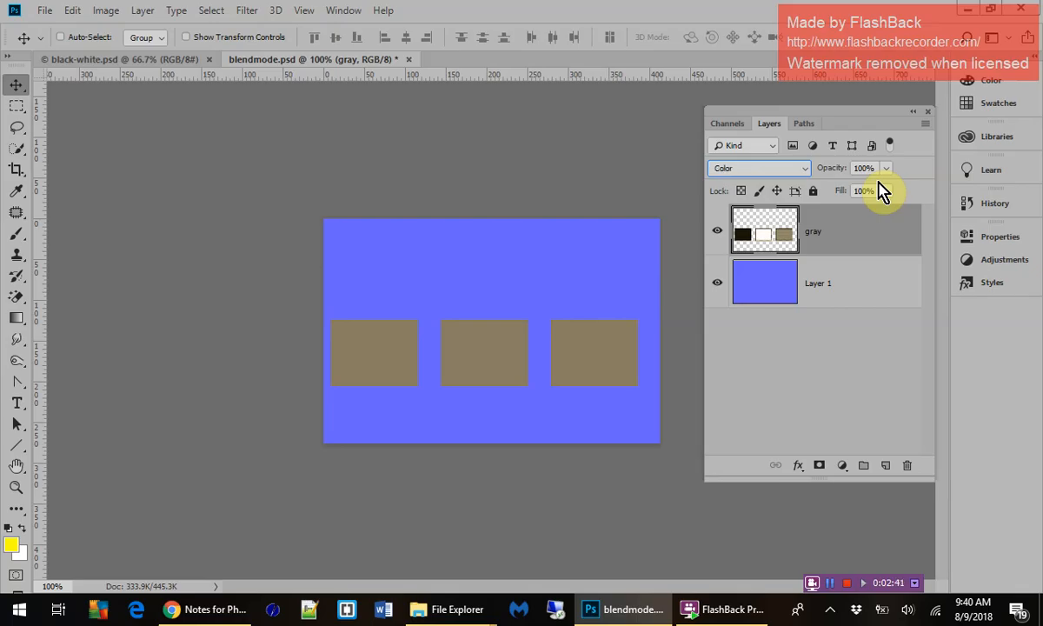
key("Down")
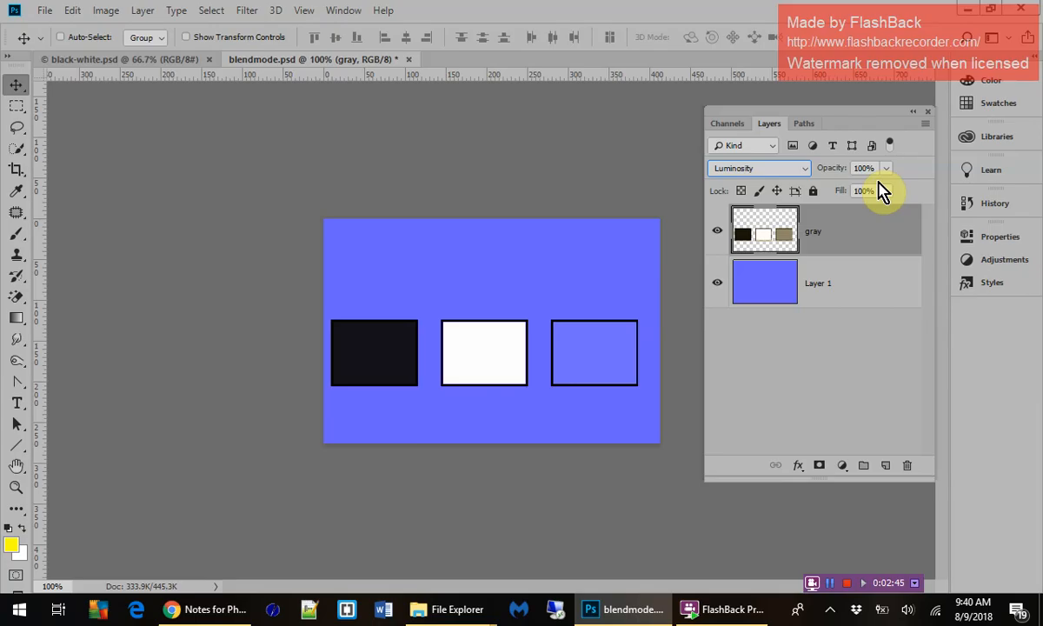
left_click(801, 170)
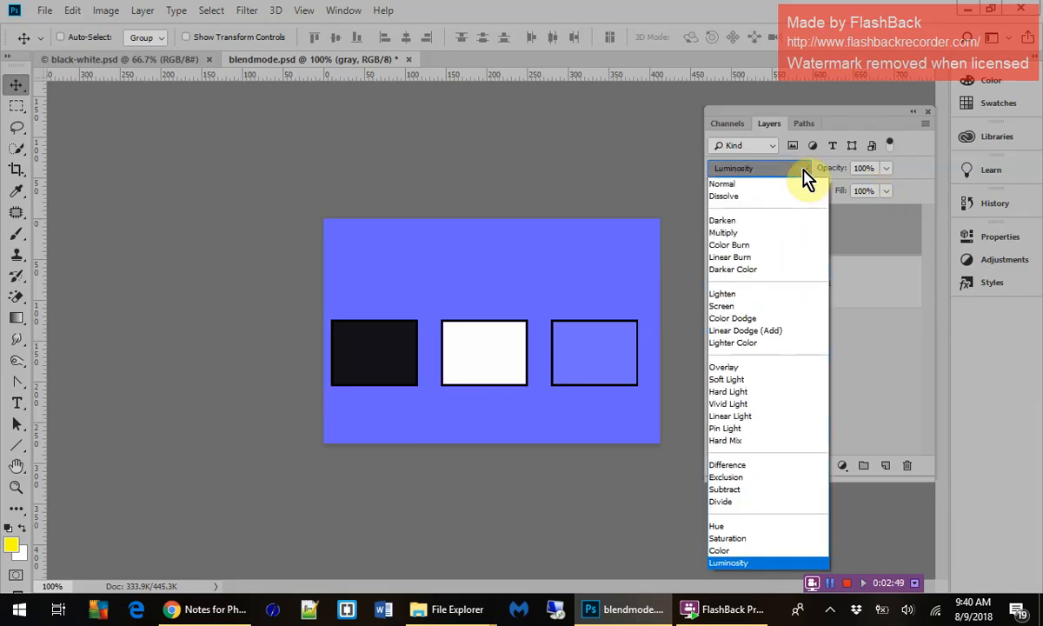
left_click(803, 172)
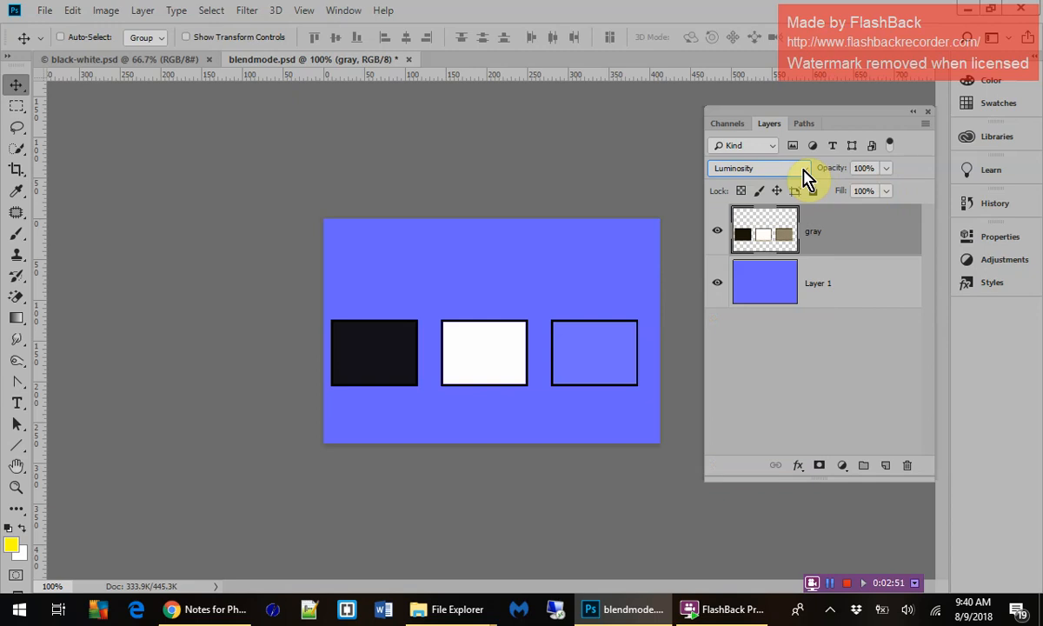
Step: Cycle the gray layer's blend mode back from Luminosity through Hue and Hard Light to the lightening modes
key("Up")
key("Up")
key("Up")
key("Up")
key("Up")
key("Up")
key("Up")
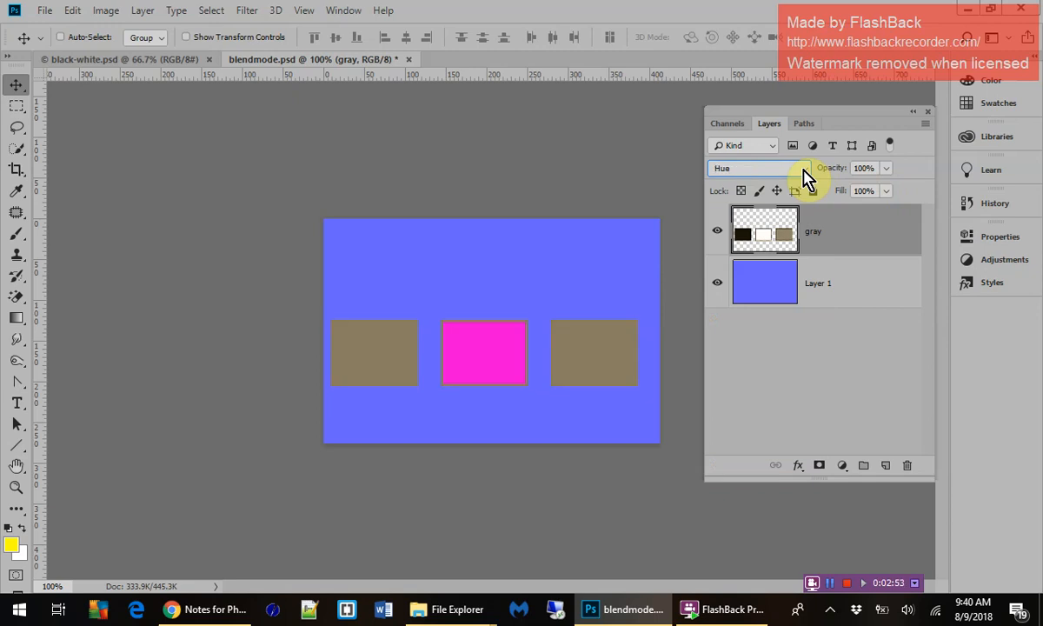
key("Up")
key("Up")
key("Up")
key("Up")
key("Up")
key("Up")
key("Up")
key("Up")
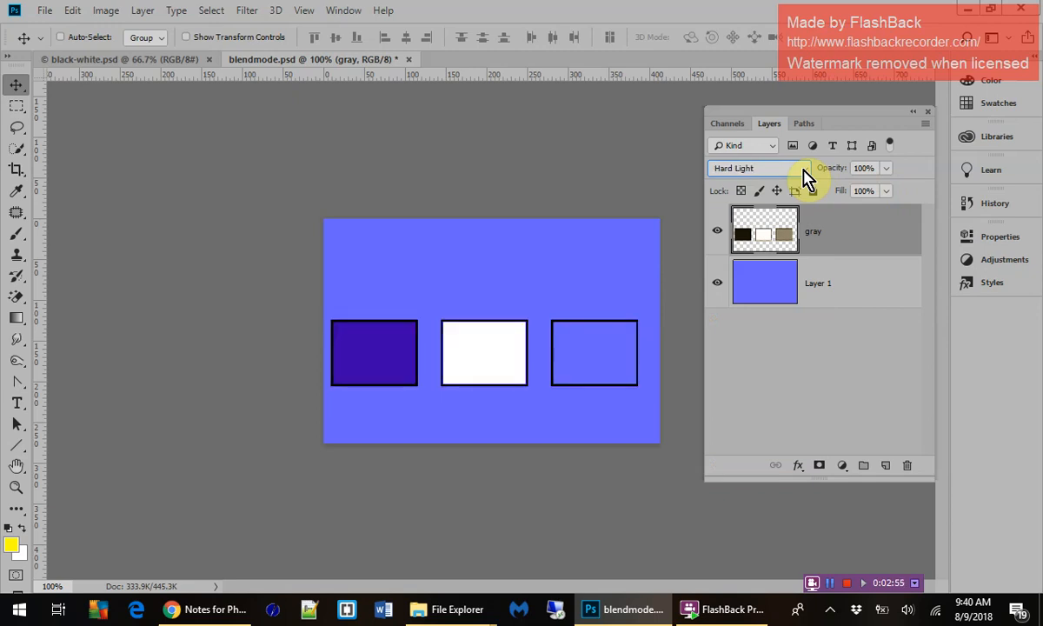
key("Up")
key("Up")
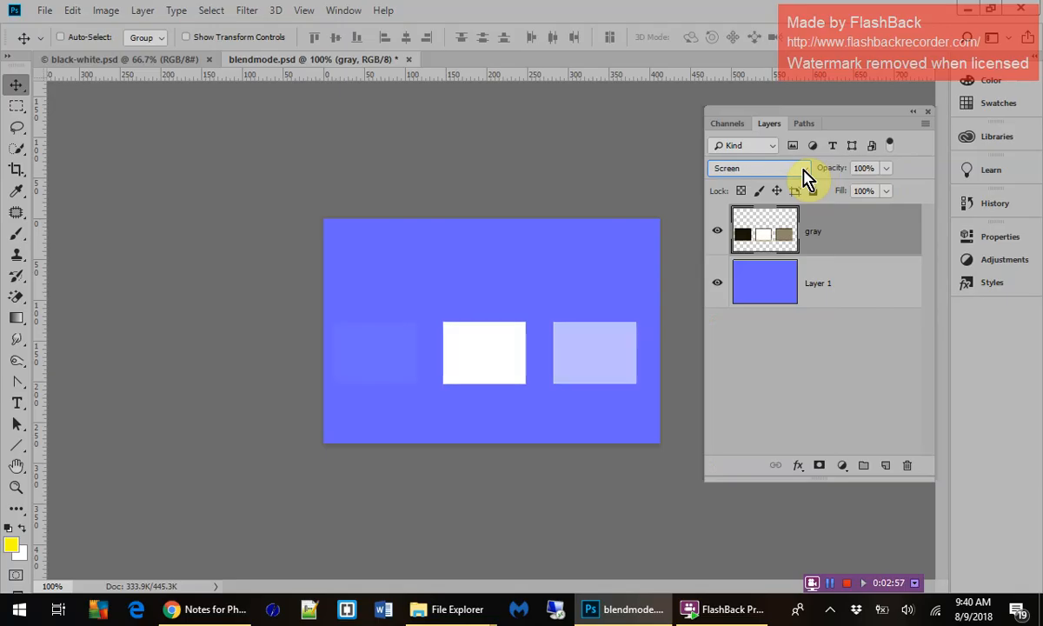
Step: Hide Layer 1, return the gray layer to the Normal blend mode, and show Layer 1 again
left_click(716, 281)
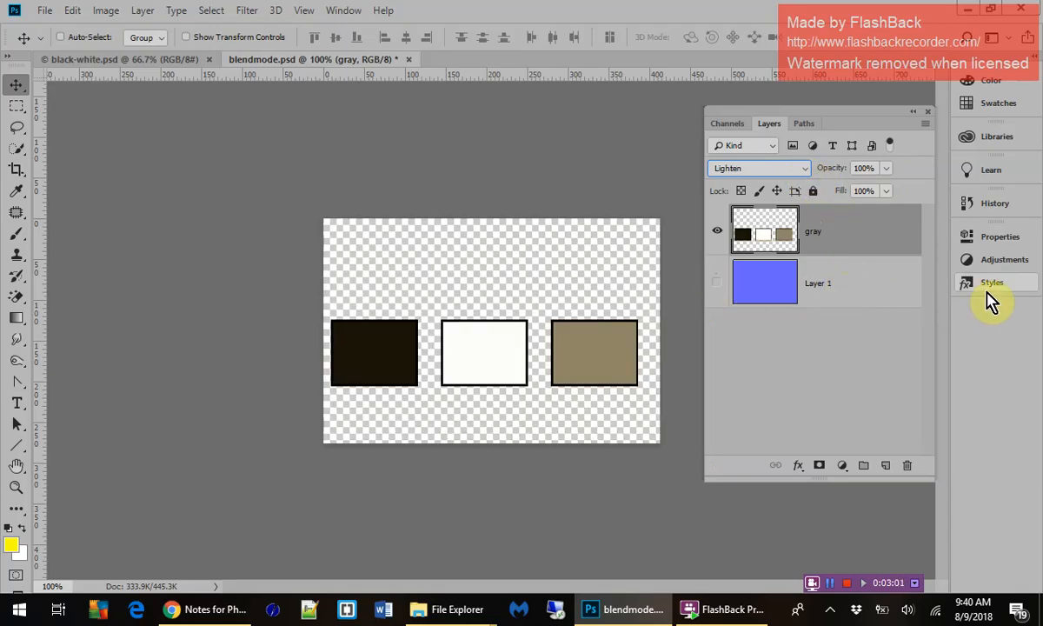
key("Up")
key("Up")
key("Up")
left_click(717, 283)
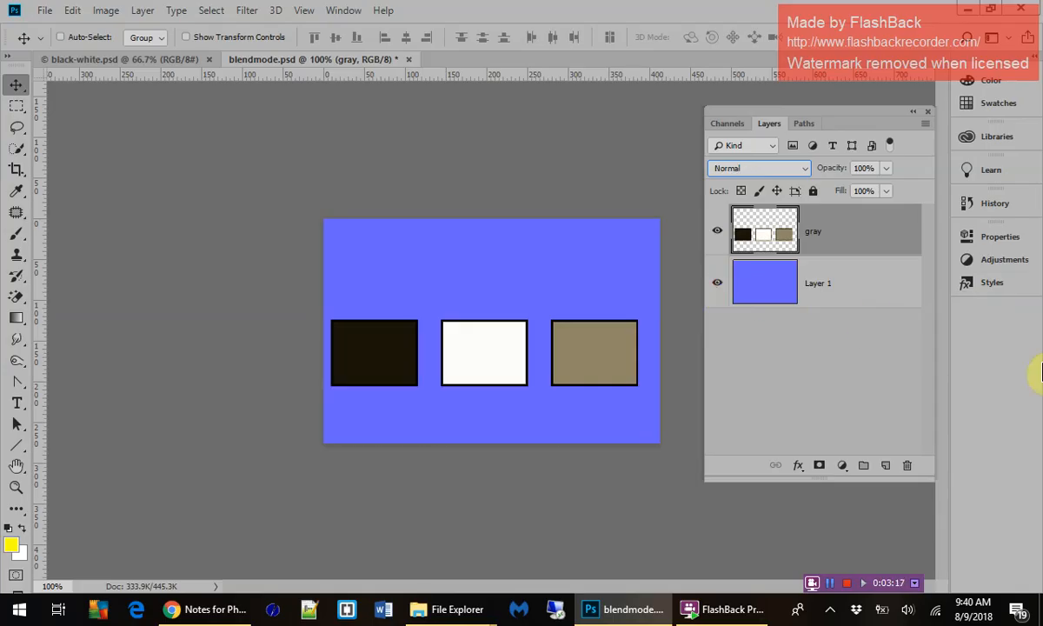
Step: Step the gray layer forward again from Normal through the darkening and lightening modes to Vivid Light to compare the mode groups
key("Down")
key("Down")
key("Down")
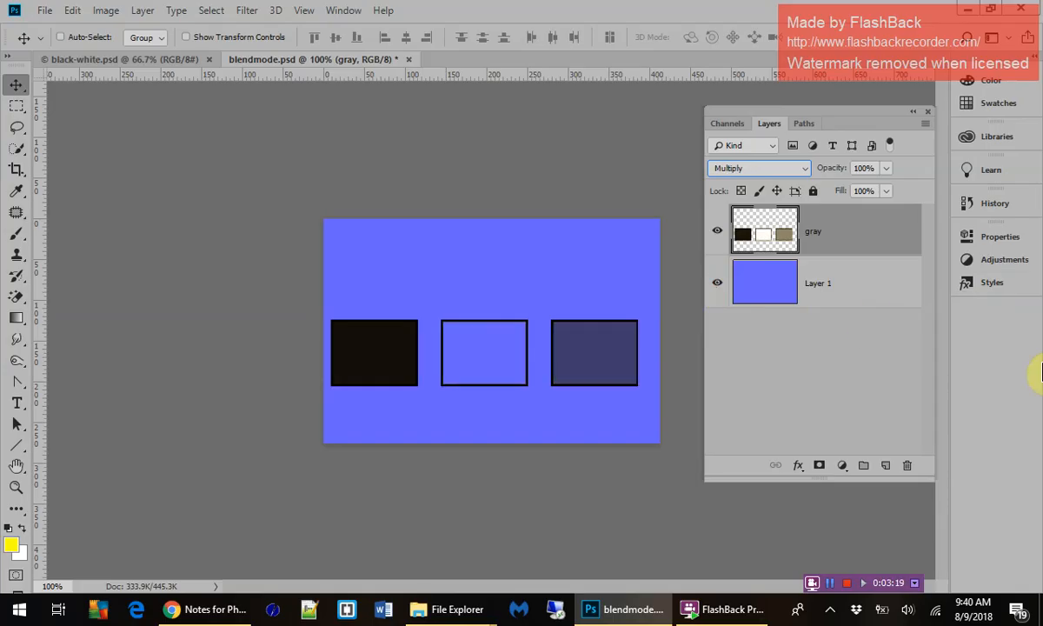
key("Down")
key("Down")
key("Down")
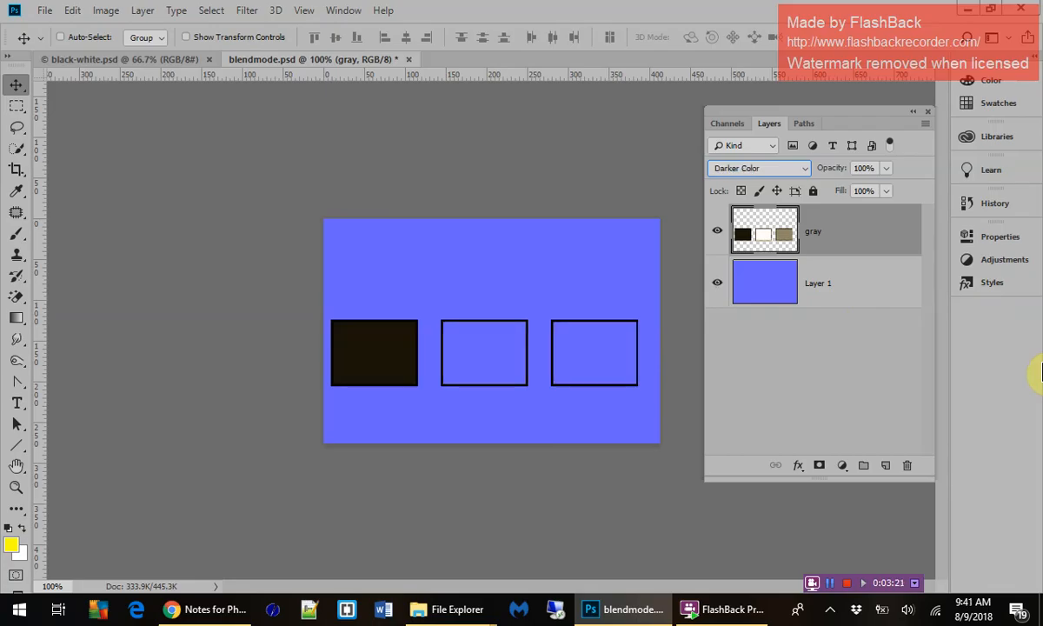
key("Down")
key("Down")
key("Down")
key("Down")
key("Down")
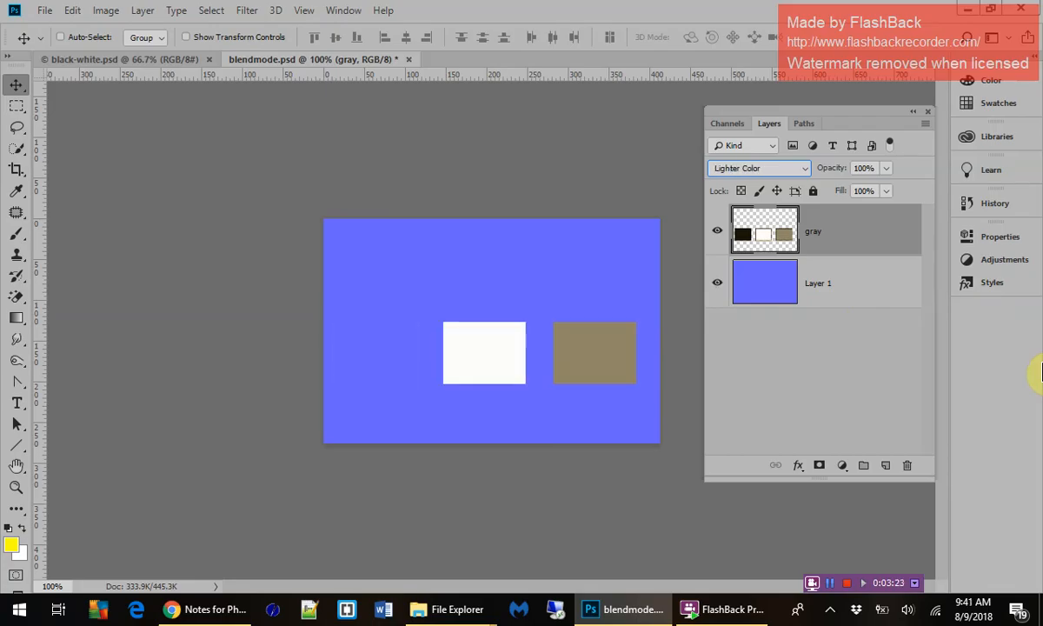
key("Down")
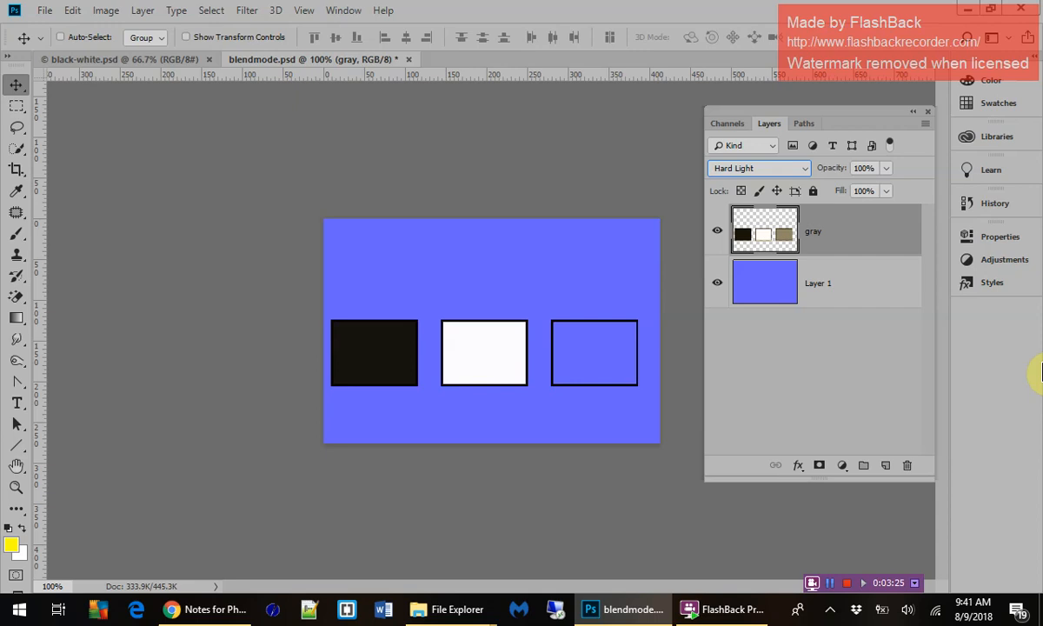
key("Down")
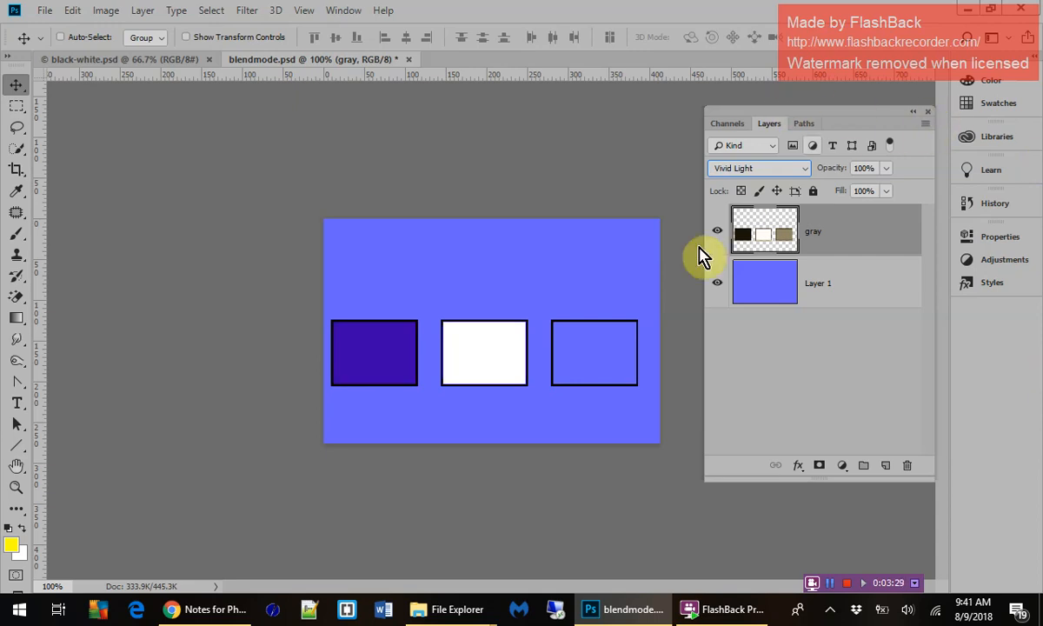
Step: Close blendmode.psd without saving its changes and move the Layers panel clear of the photo in black-white.psd
left_click(408, 59)
left_click(514, 237)
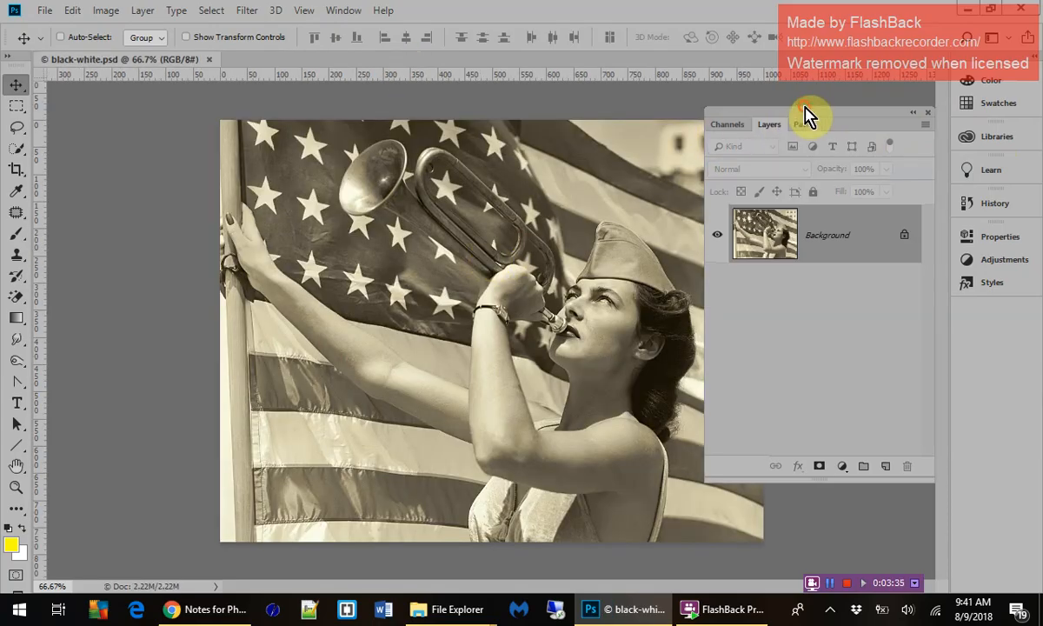
left_click_drag(806, 109, 894, 159)
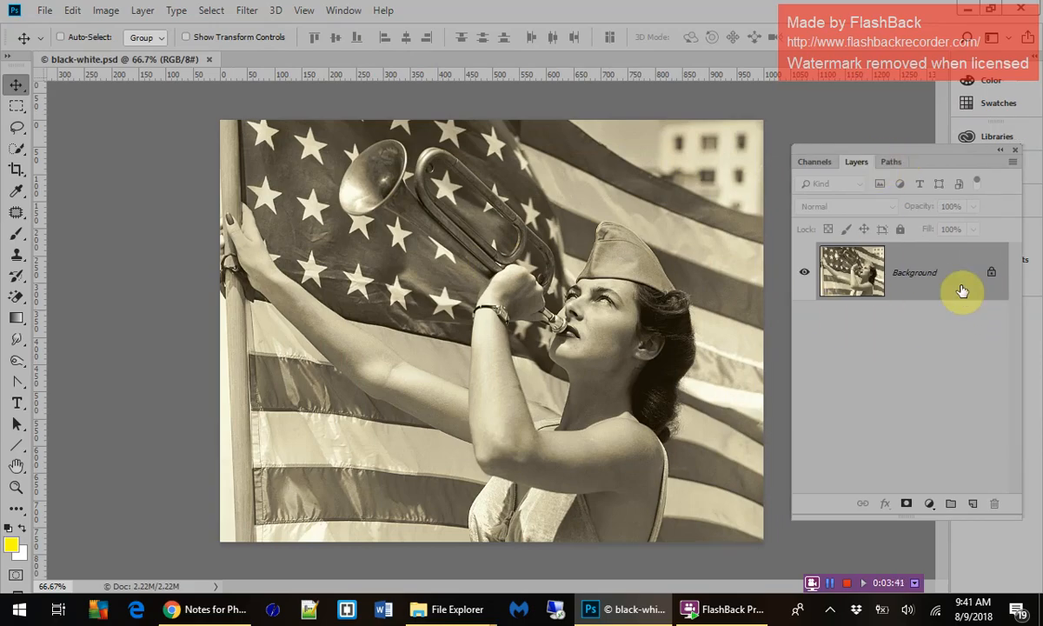
Step: Create a new layer named gold above the Background, keeping Normal mode and 100% opacity
left_click(1013, 163)
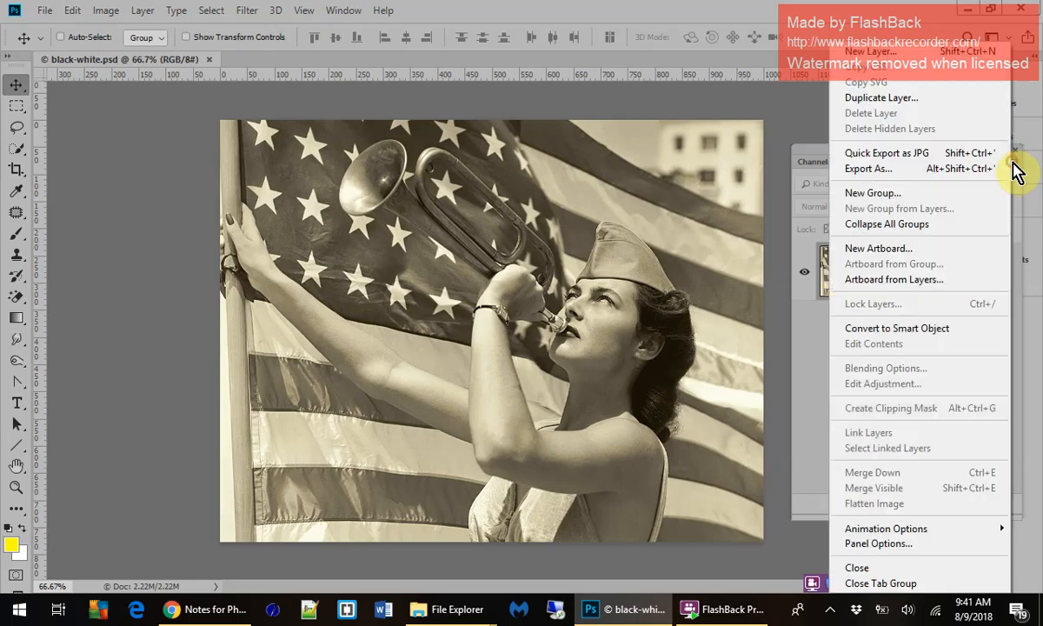
left_click(977, 53)
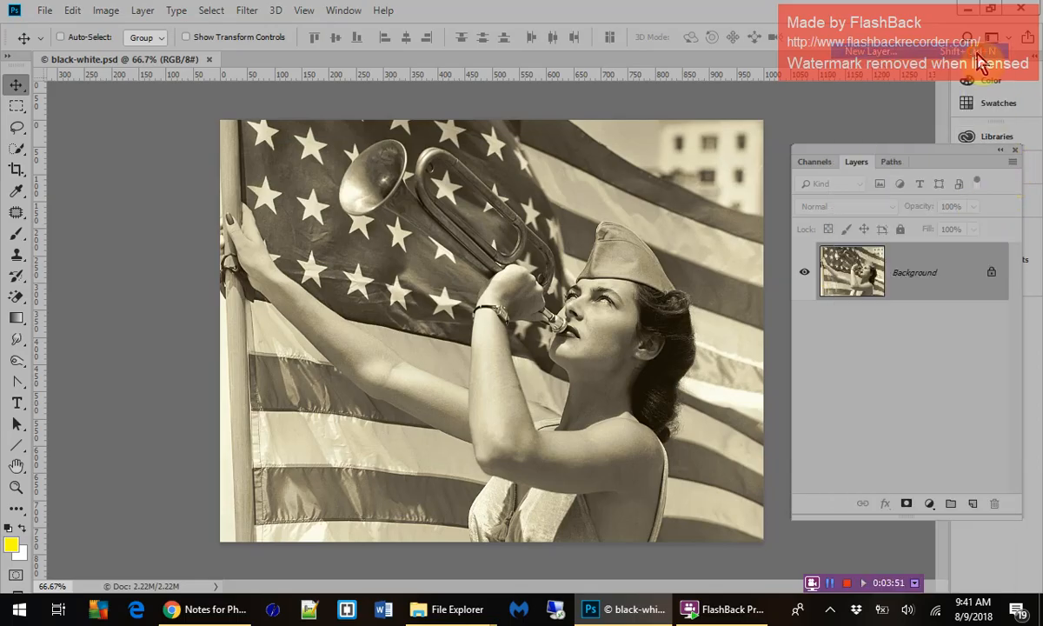
left_click_drag(593, 159, 856, 255)
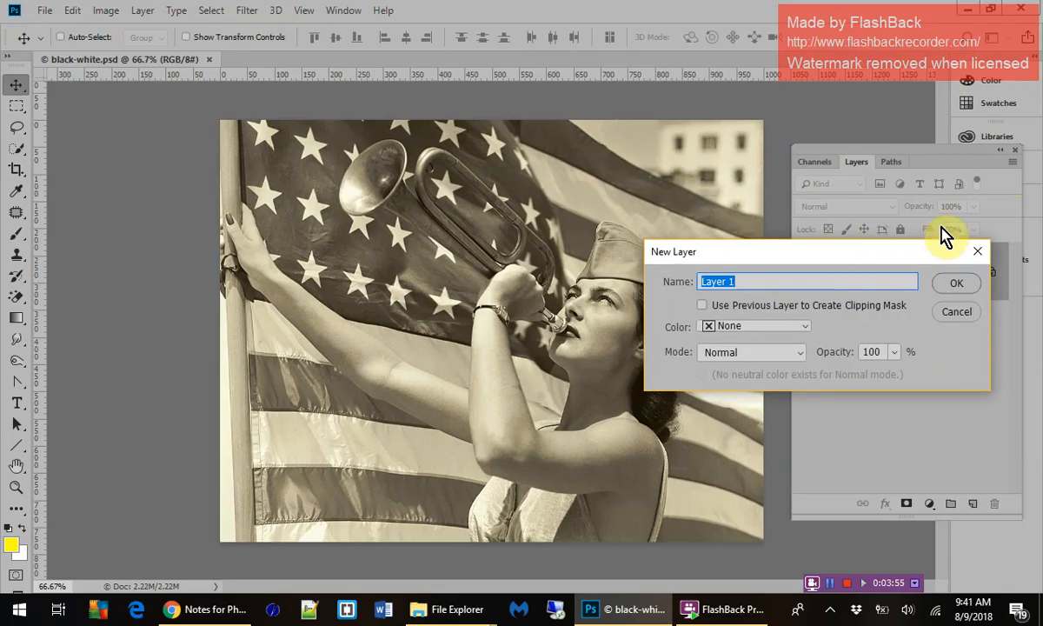
type("gold")
left_click(959, 284)
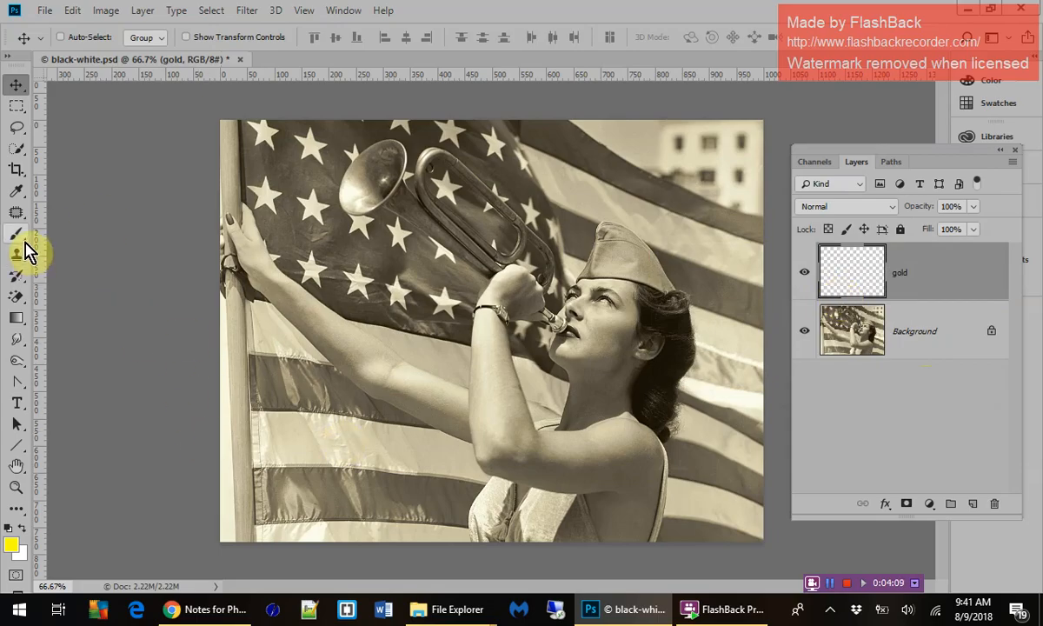
Step: Select the flagpole below and above the woman's hand with the Quick Selection tool
left_click(19, 149)
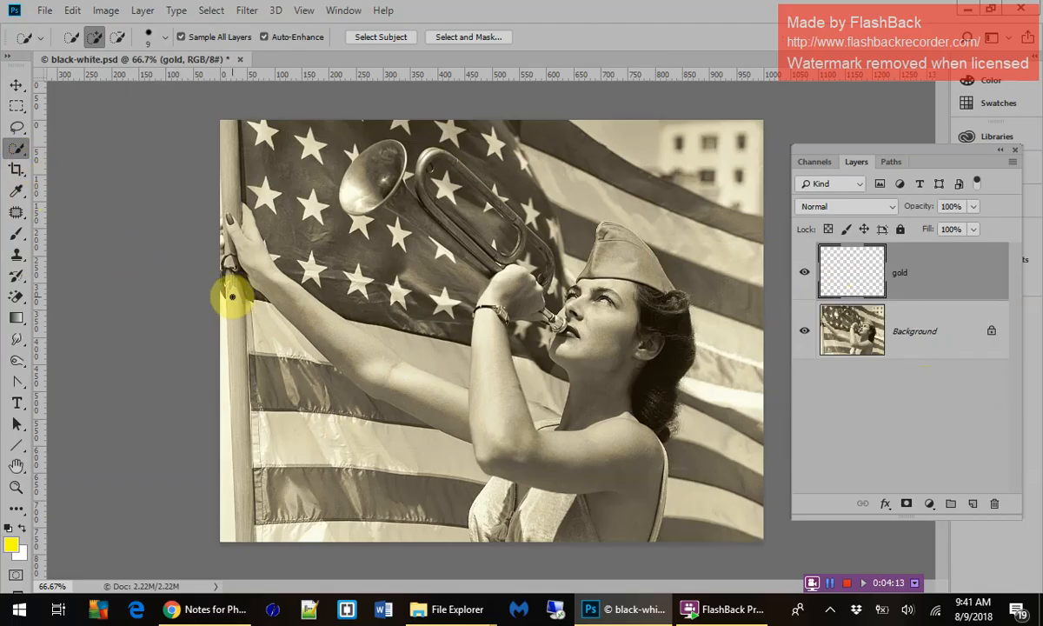
left_click_drag(232, 291, 239, 442)
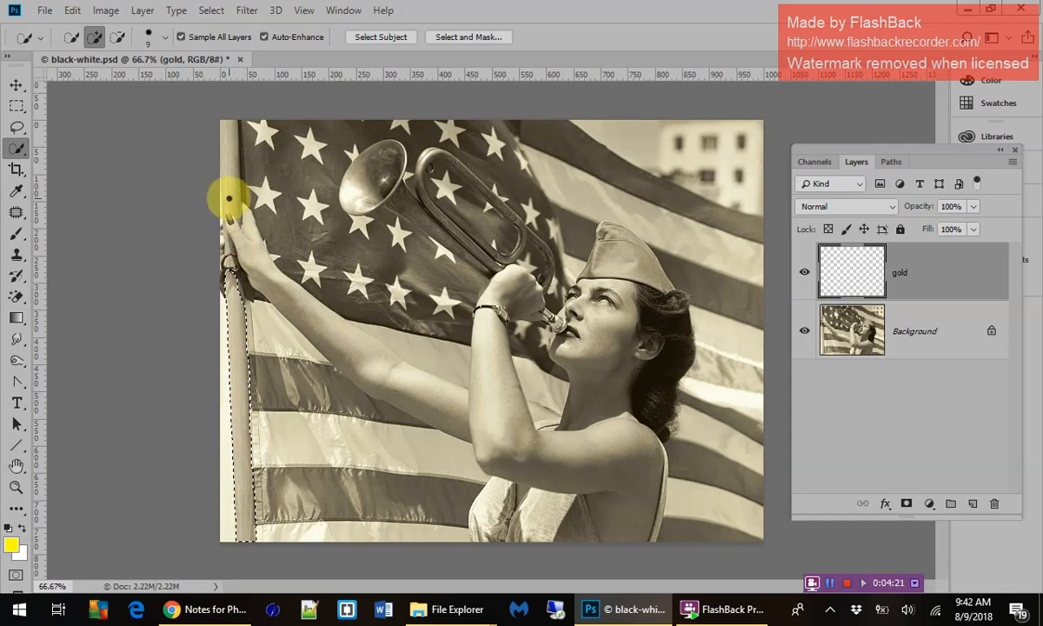
left_click_drag(233, 198, 227, 186)
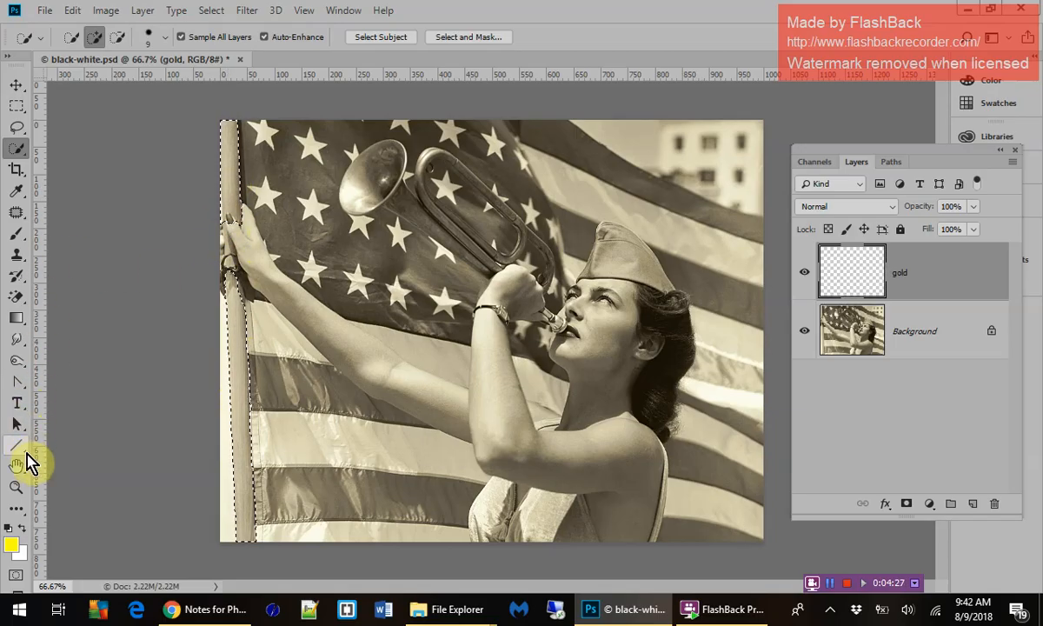
Step: Add the stretch of flagpole between the thumb and the rope to the quick selection at 300% zoom
left_click(16, 487)
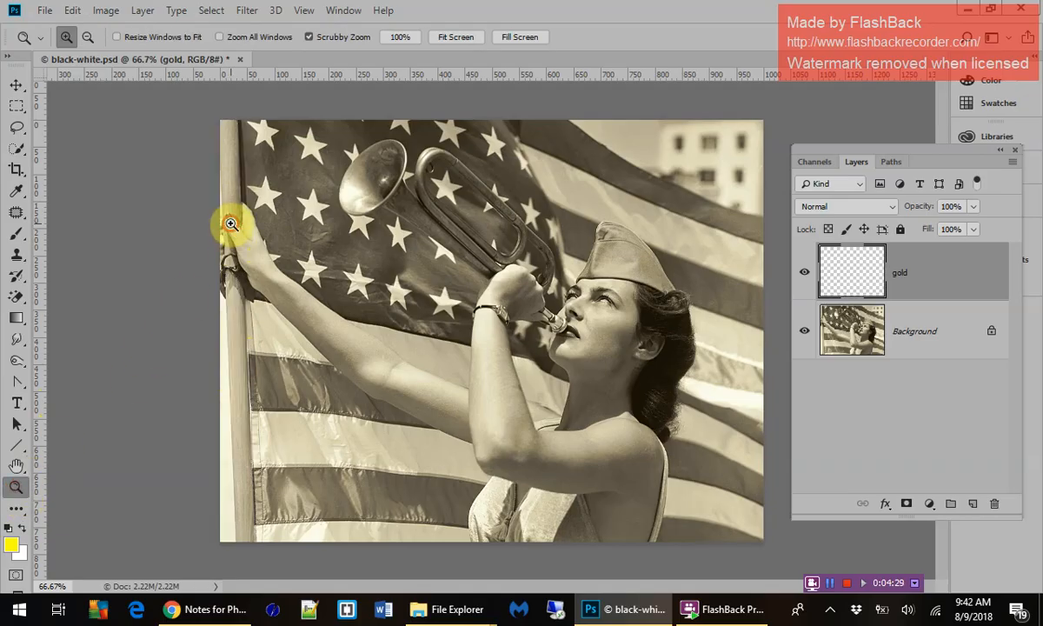
left_click(231, 221)
left_click(103, 234)
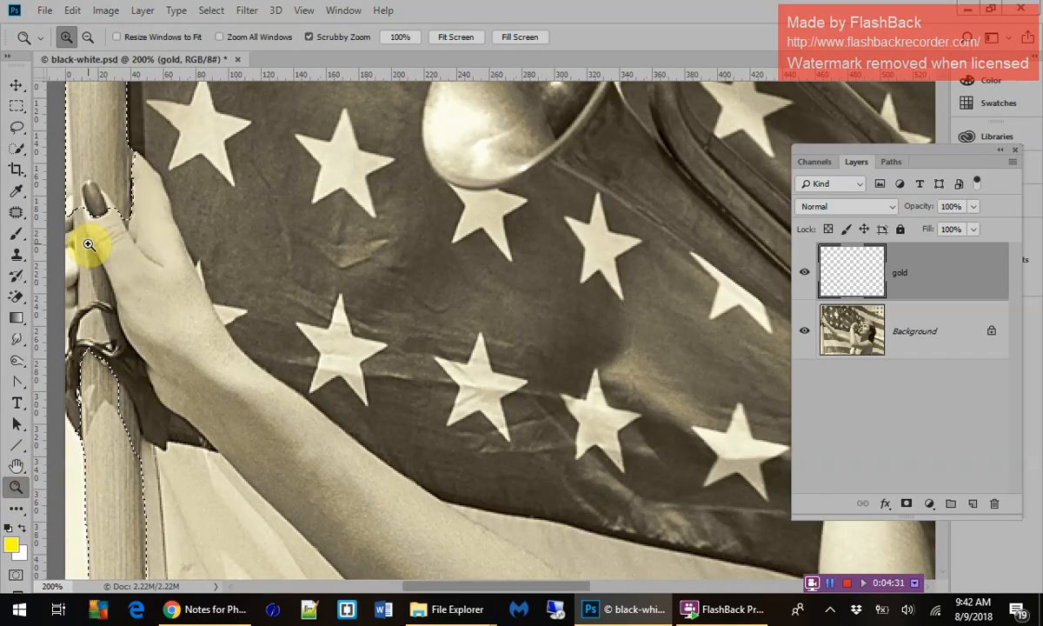
left_click(82, 241)
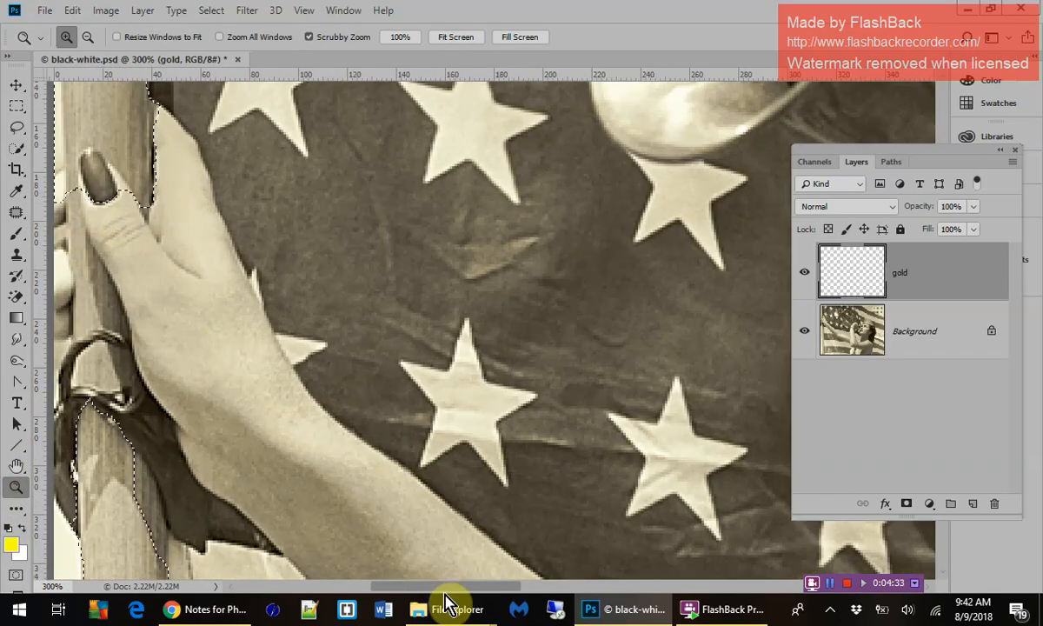
left_click_drag(447, 585, 401, 573)
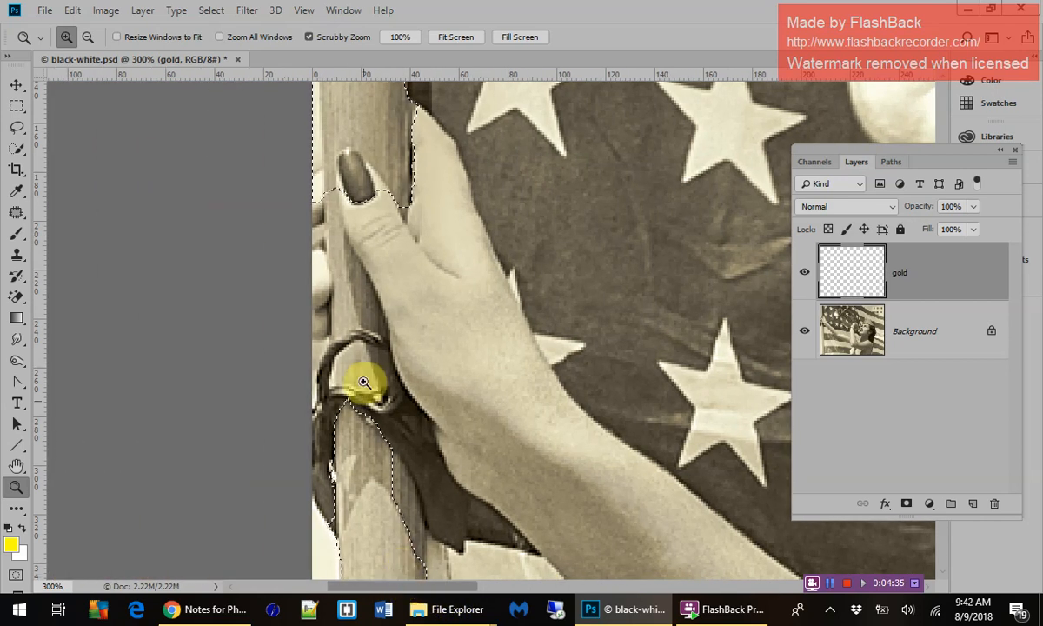
left_click(17, 151)
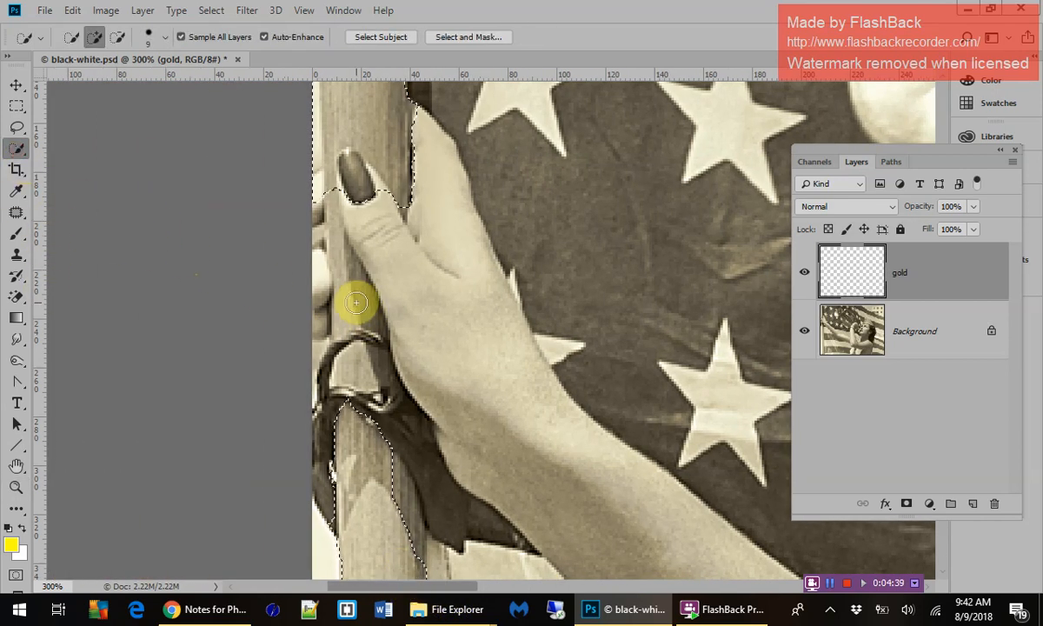
left_click_drag(356, 302, 362, 314)
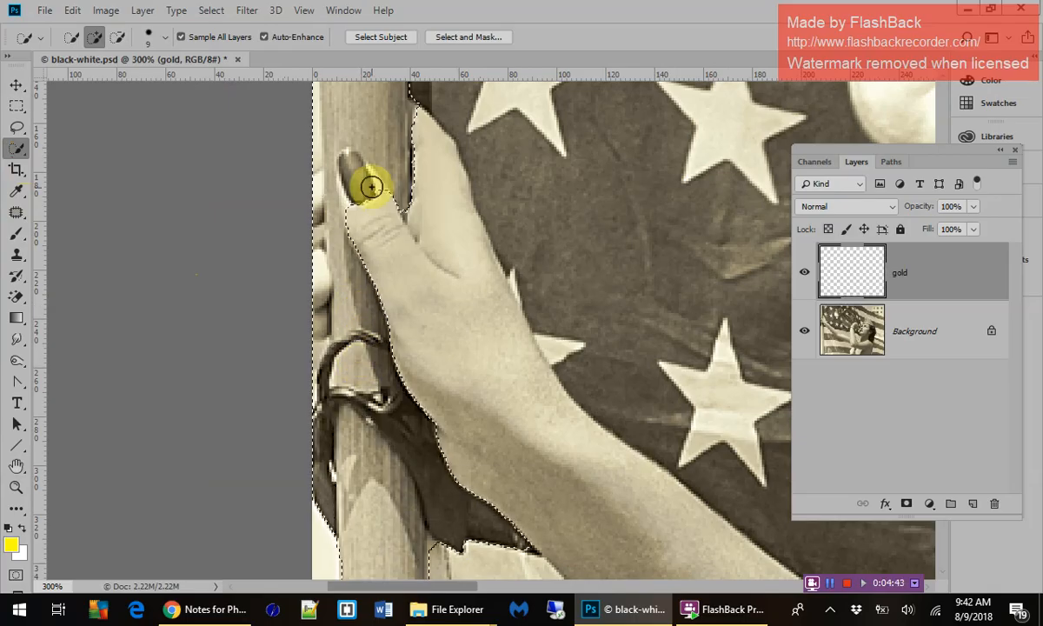
Step: Subtract the thumb, fingertips, dark cloth and background strip beside the flagpole from the quick selection
left_click(120, 38)
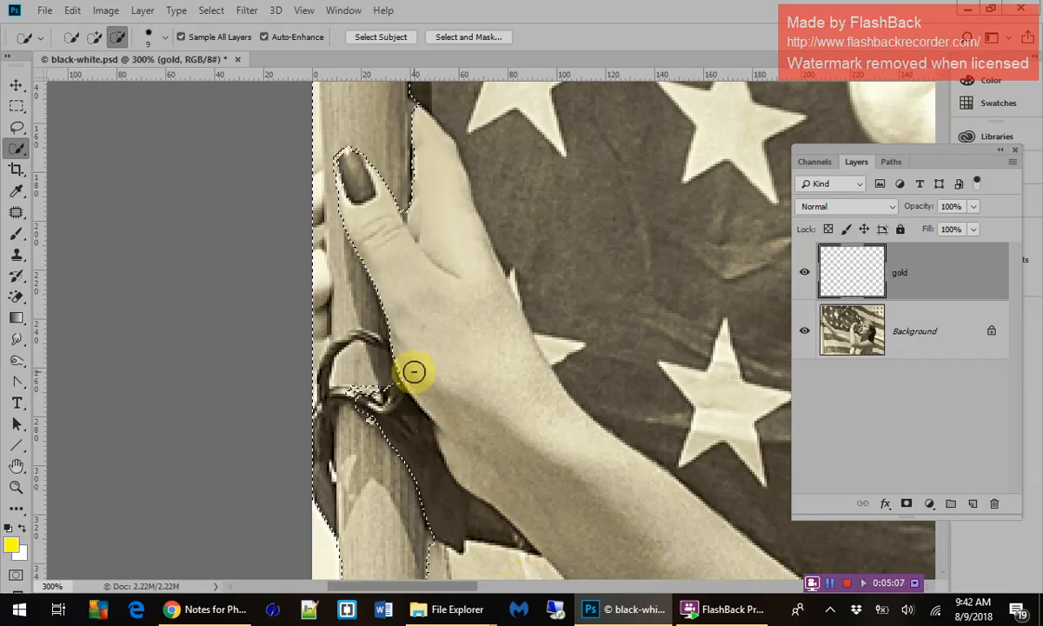
scroll(372, 356, "up", 3)
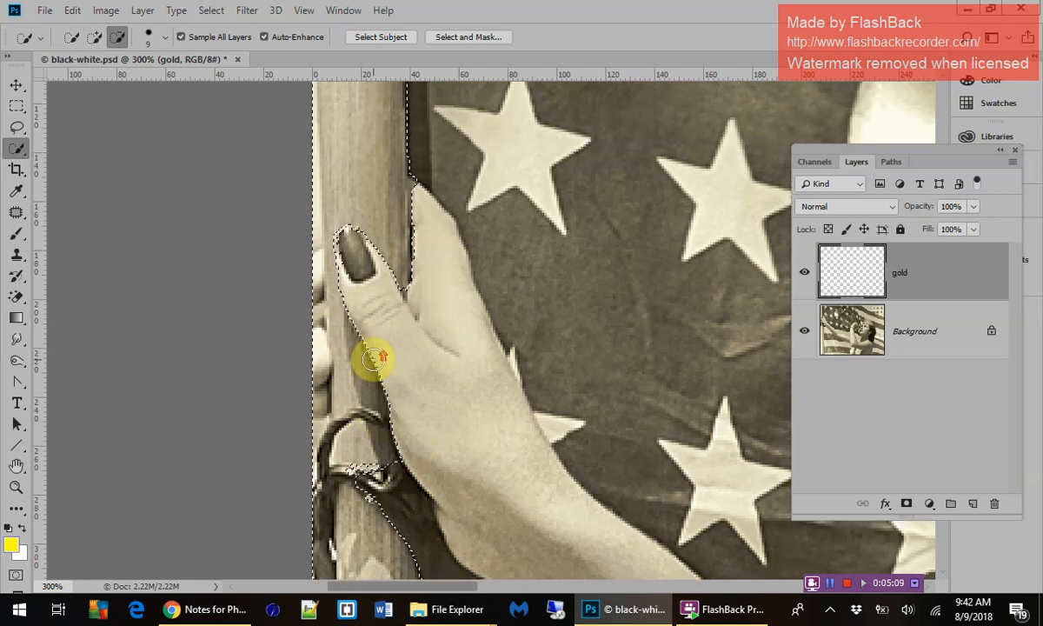
scroll(371, 345, "up", 1)
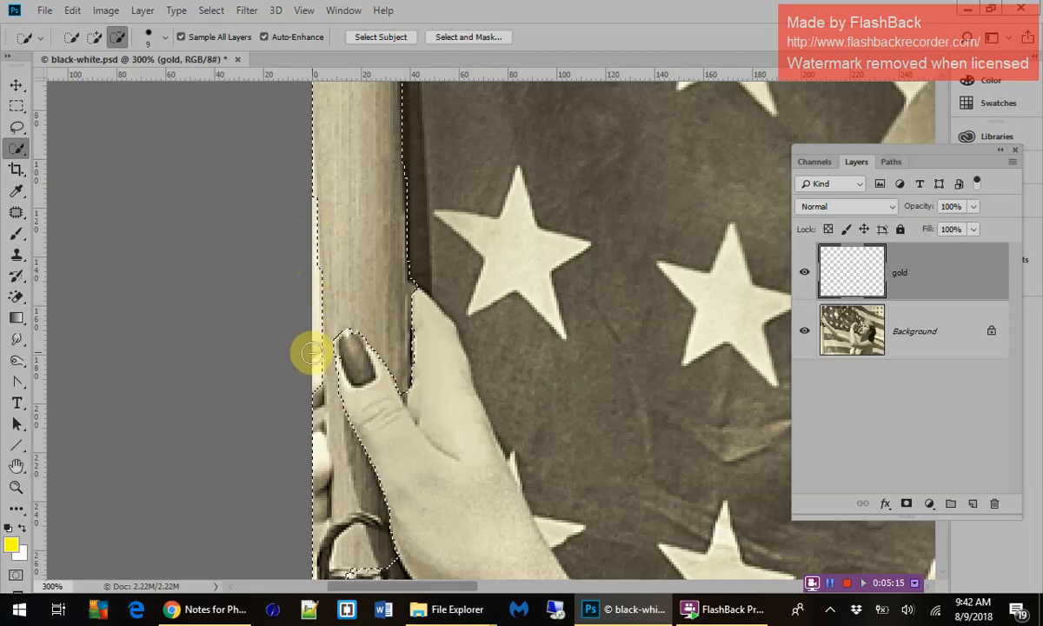
left_click_drag(311, 351, 315, 448)
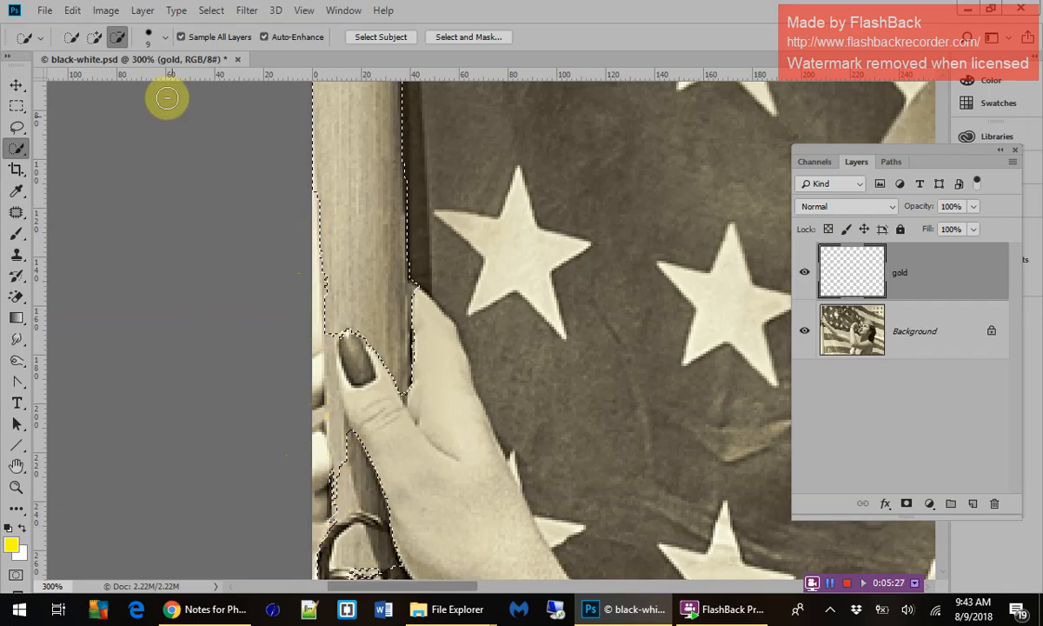
Step: Add the missed parts of the pole around the thumb back to the selection and check the pole's upper end
left_click(97, 38)
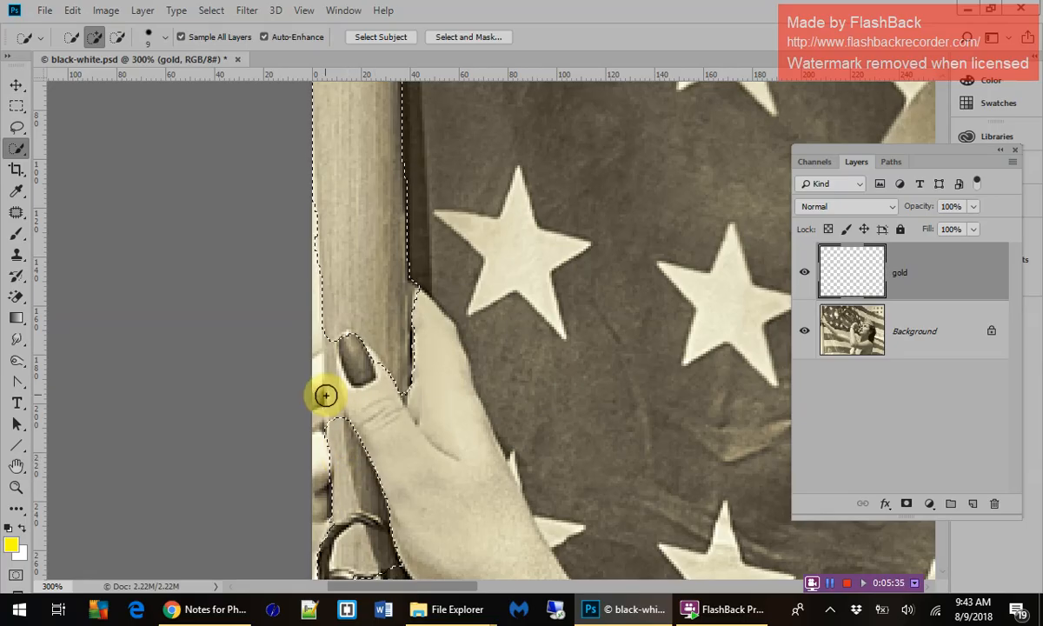
scroll(513, 282, "up", 5)
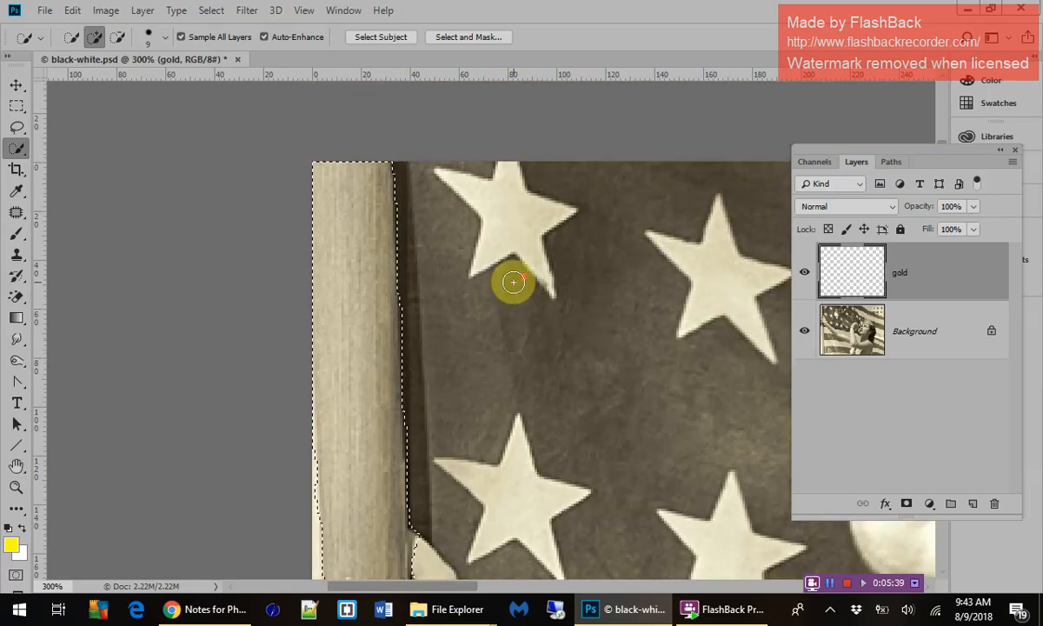
scroll(512, 283, "down", 3)
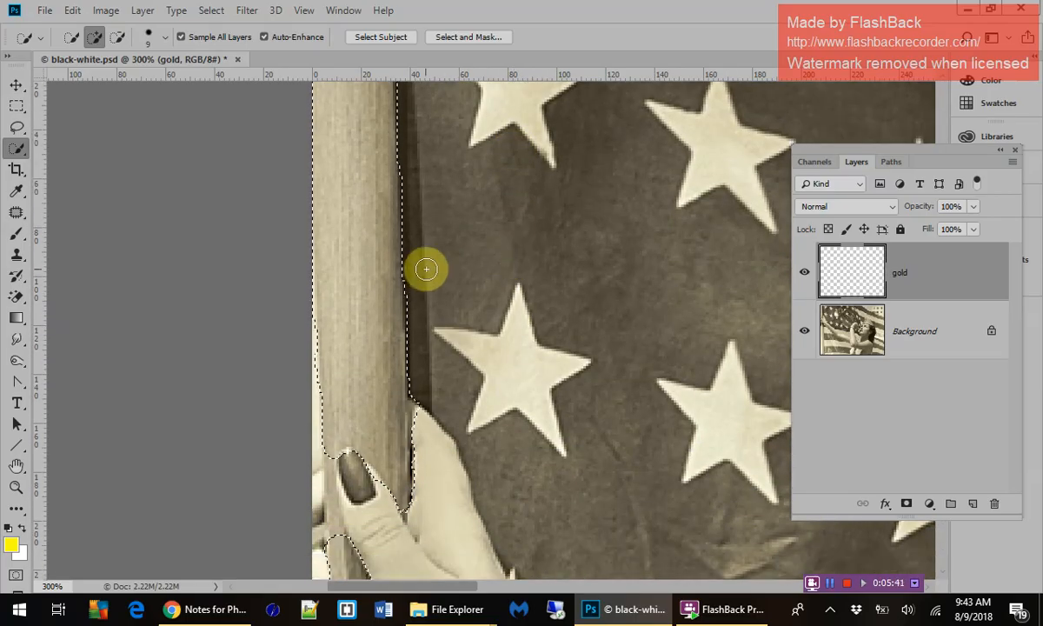
Step: Open the foreground color picker and look up the Gold RGB values in the class notes in Chrome, keeping the picker in view
mouse_move(217, 611)
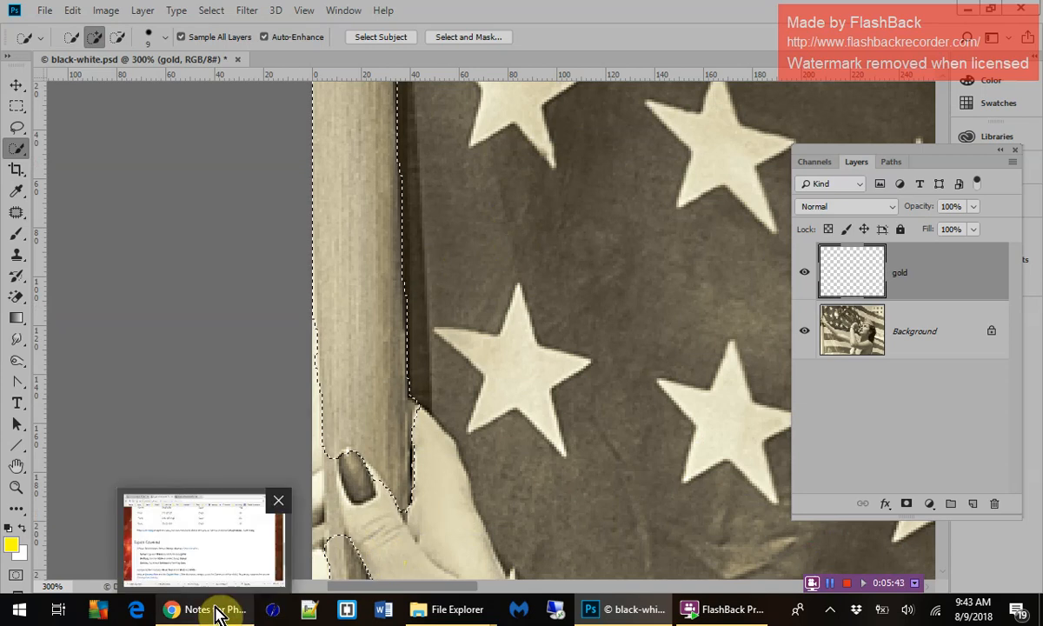
left_click(13, 549)
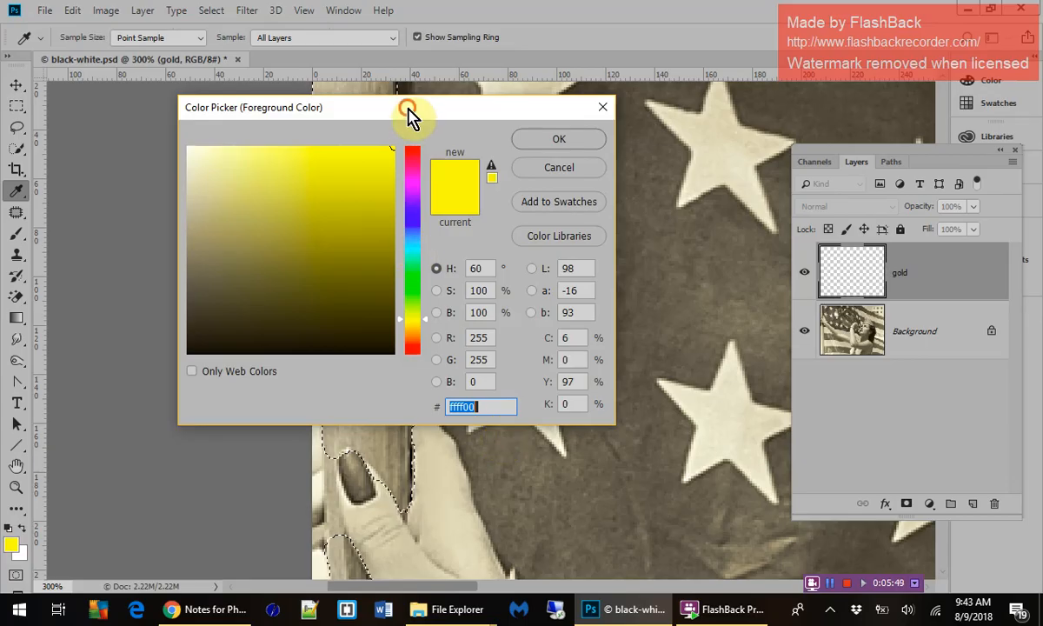
left_click_drag(409, 110, 295, 100)
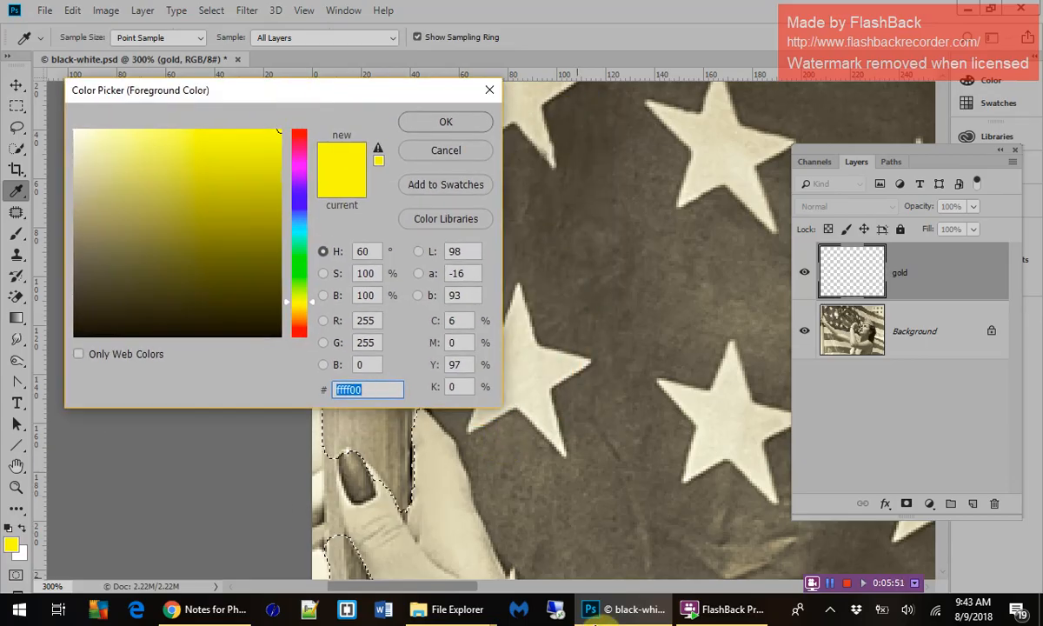
mouse_move(623, 618)
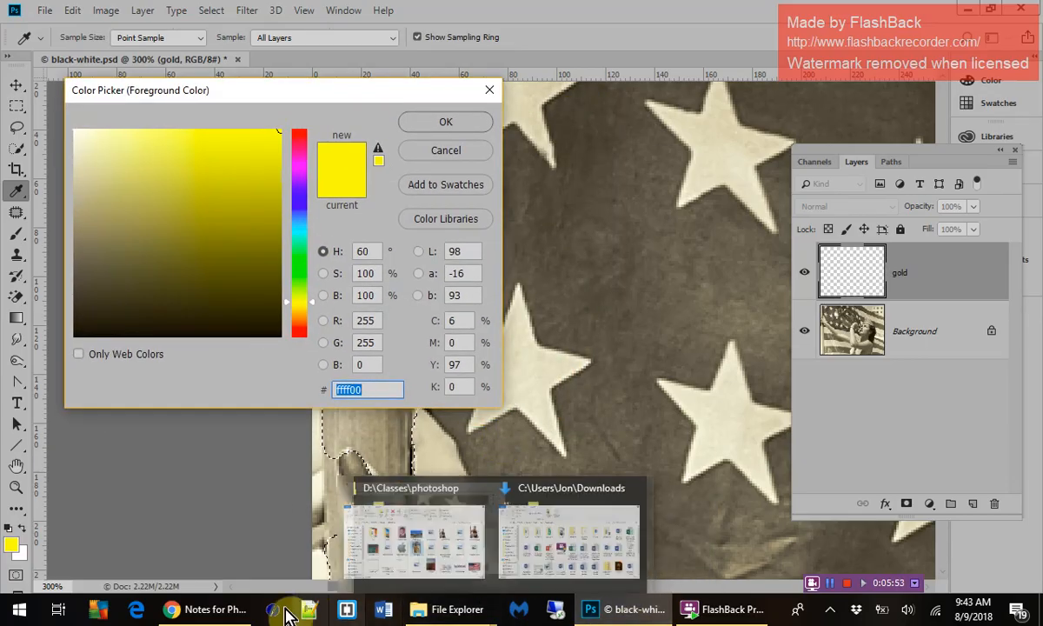
left_click(224, 614)
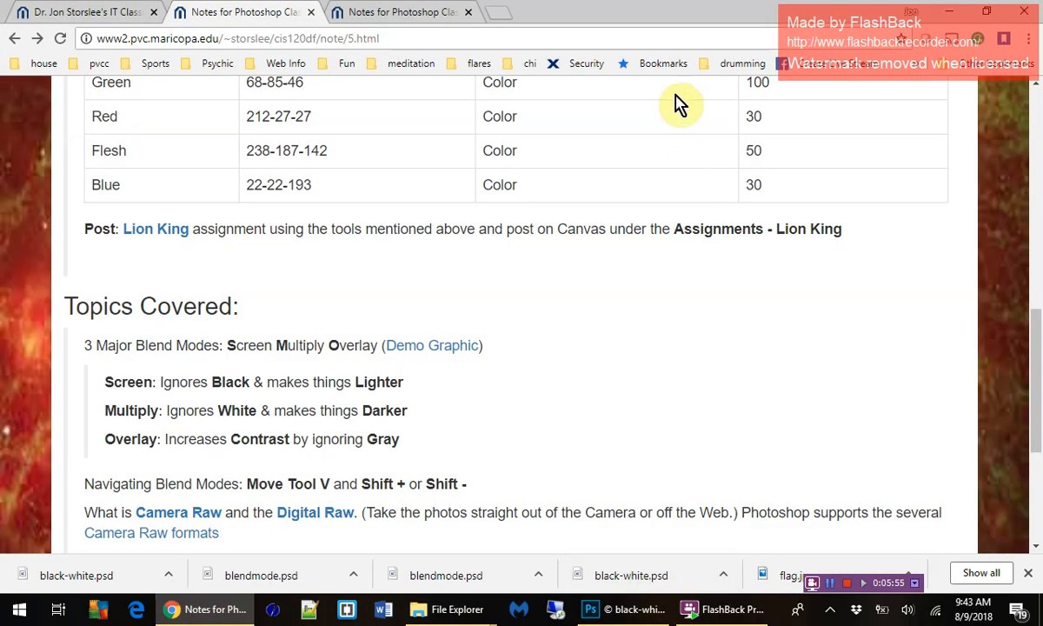
left_click_drag(686, 21, 877, 165)
scroll(902, 278, "down", 3)
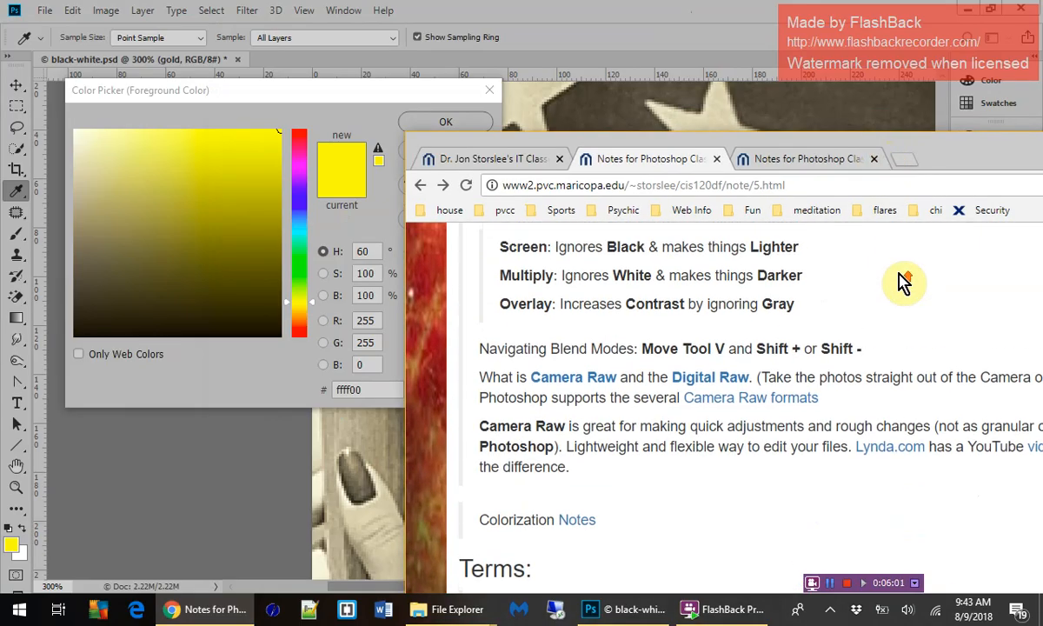
scroll(902, 280, "up", 6)
scroll(902, 274, "down", 1)
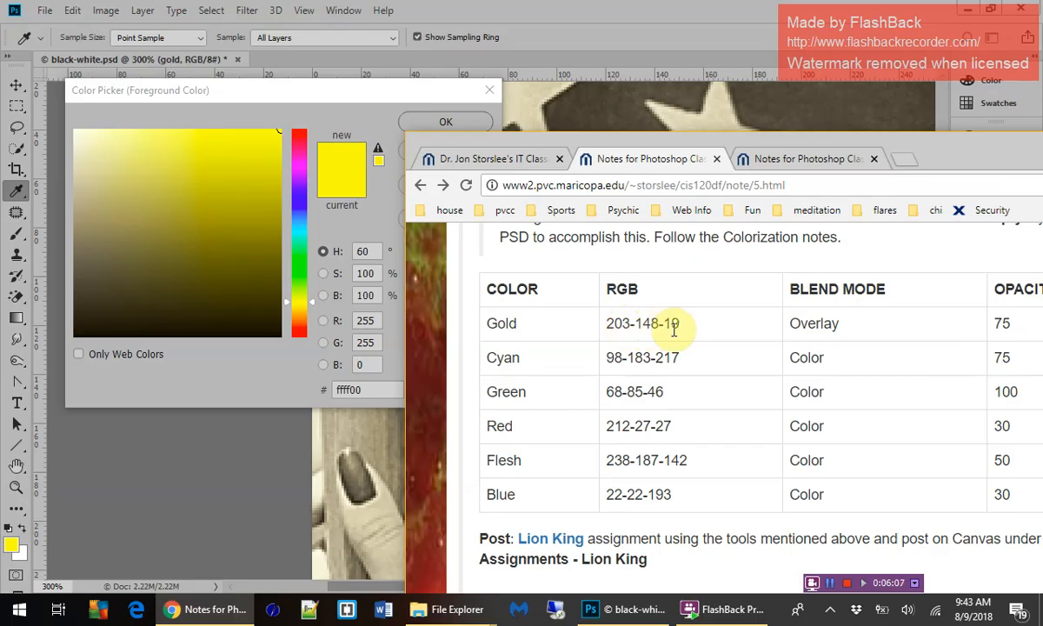
Step: Set the foreground color's red value to 203 and green value to 148
left_click(367, 319)
left_click(369, 319)
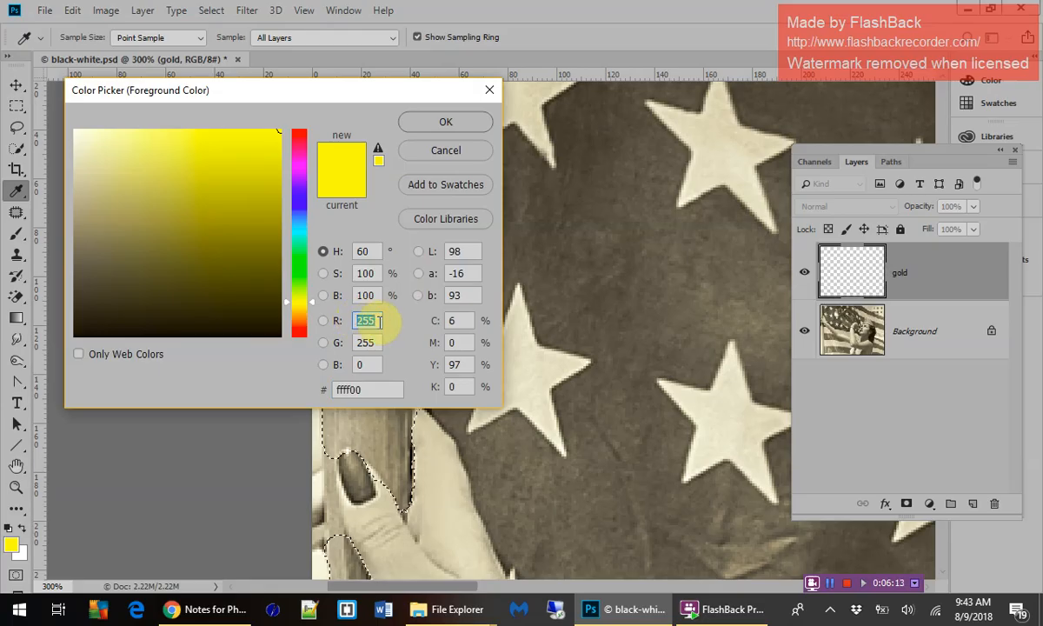
left_click(190, 614)
left_click(189, 614)
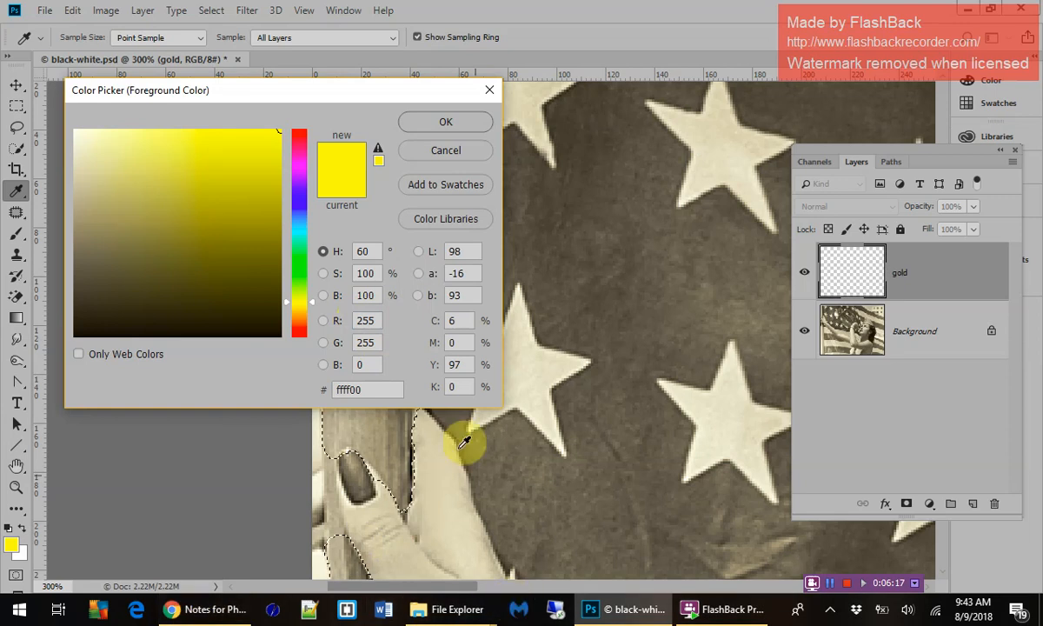
left_click_drag(379, 319, 350, 320)
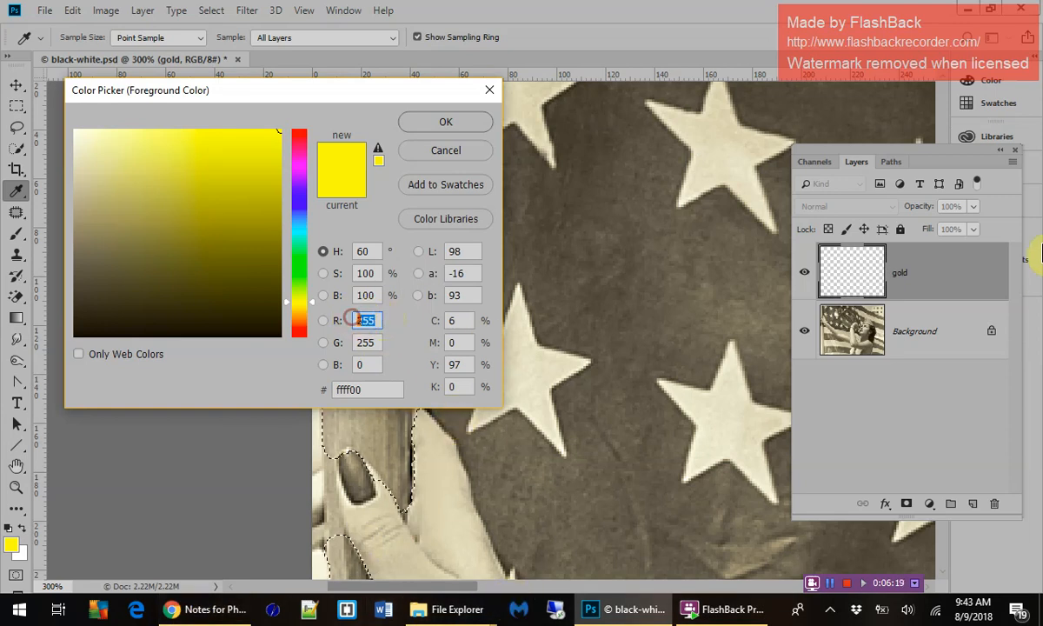
type("203")
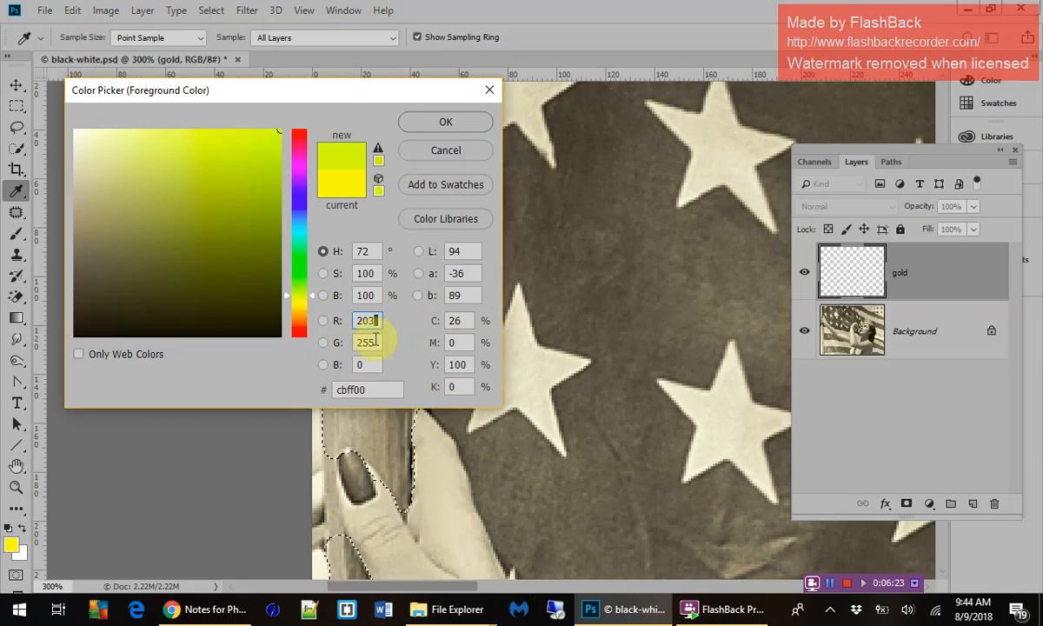
left_click_drag(375, 341, 350, 344)
type("1")
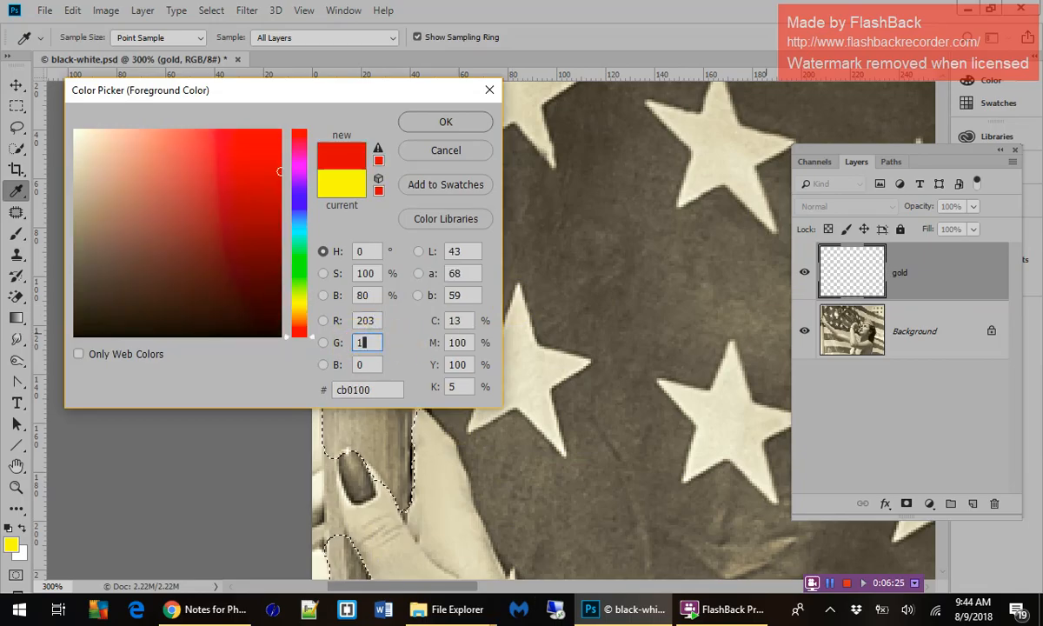
type("48")
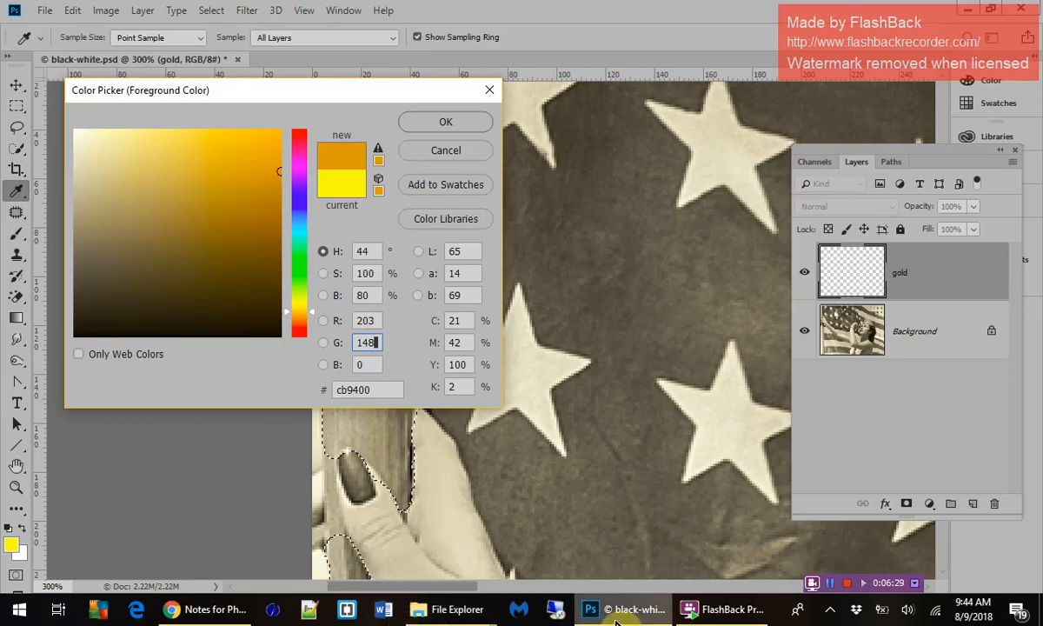
Step: Recheck the Gold entry in the notes, set the foreground color's blue value to 19 and accept the color
left_click(209, 610)
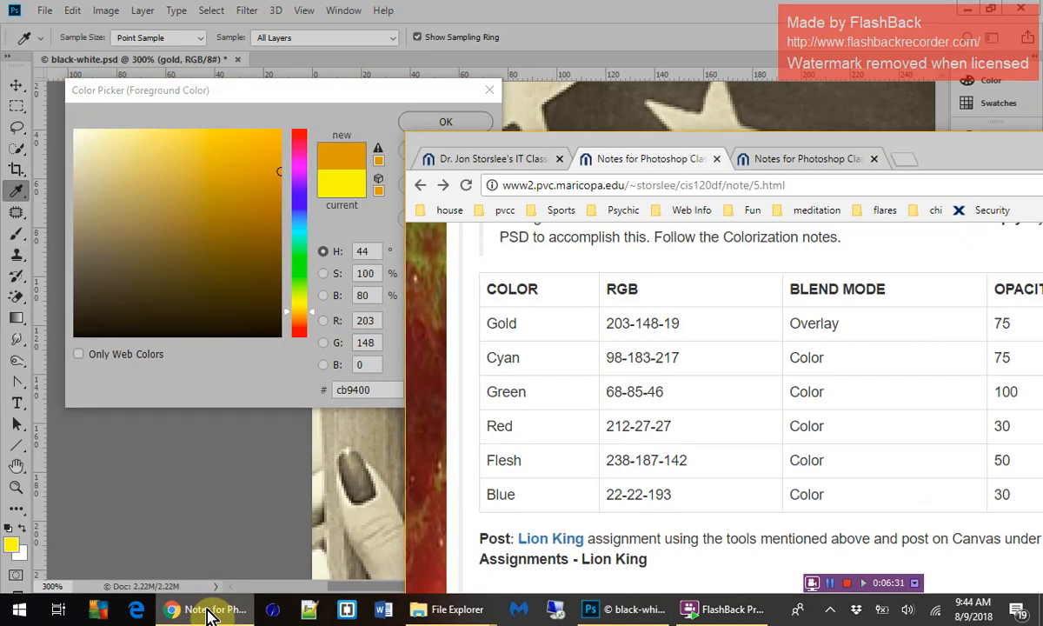
left_click(208, 611)
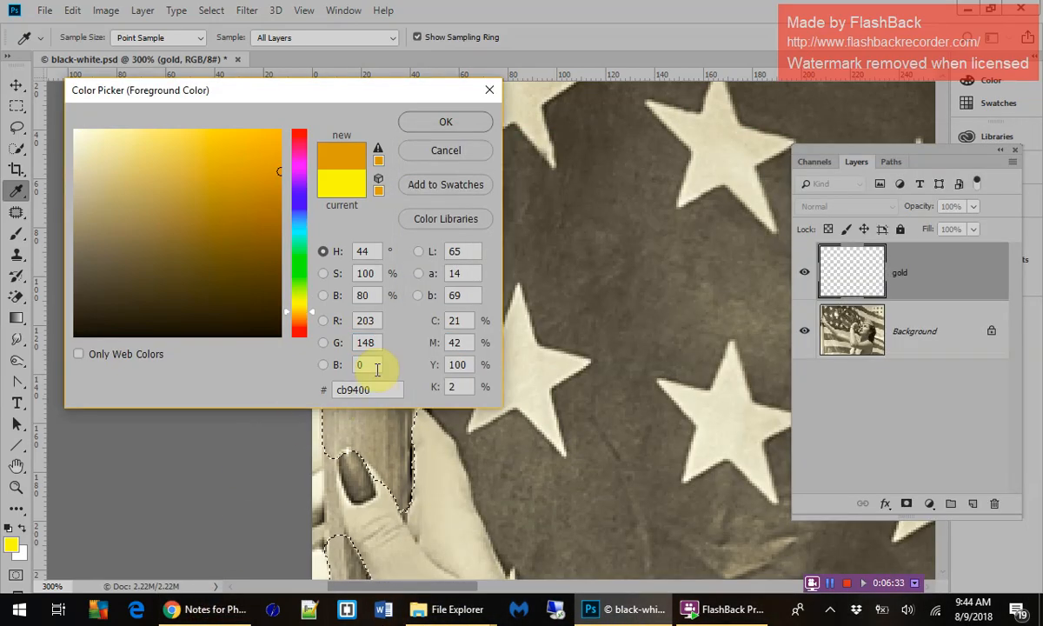
left_click_drag(374, 368, 352, 367)
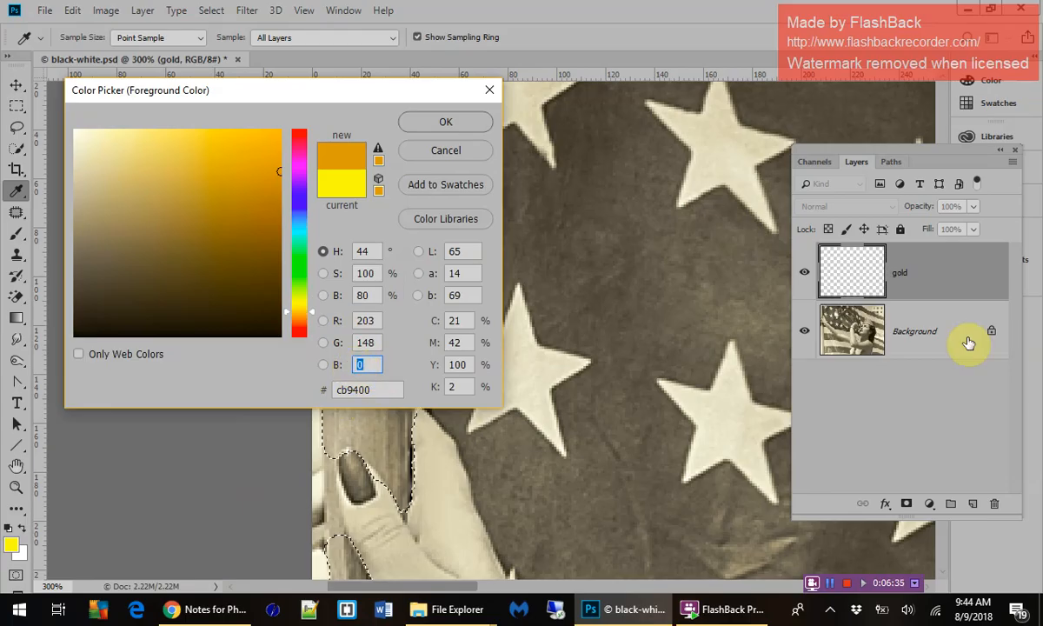
type("19")
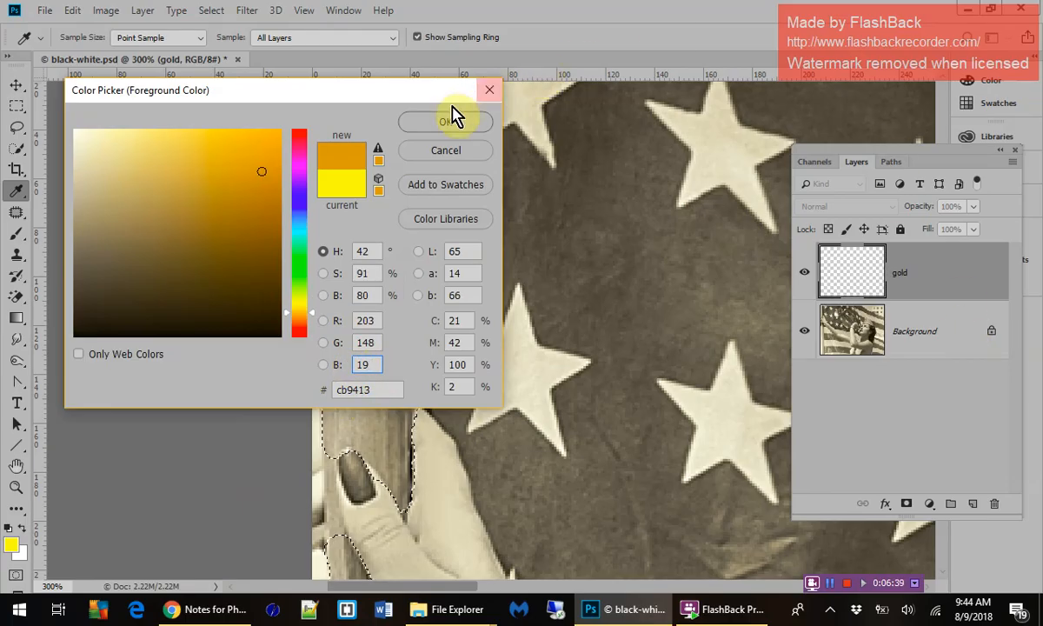
left_click(437, 129)
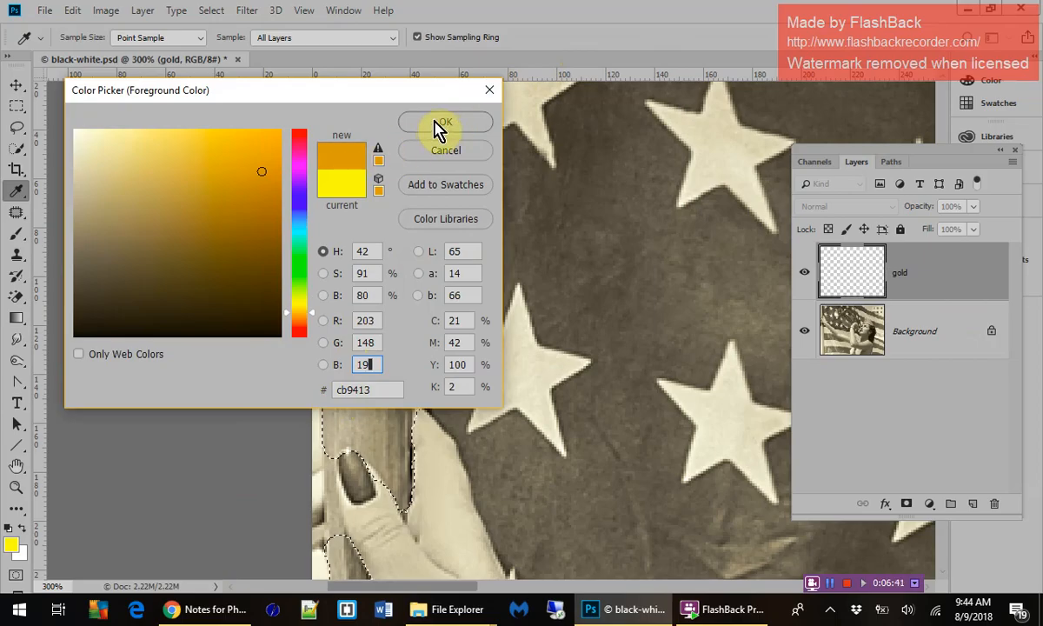
key("w")
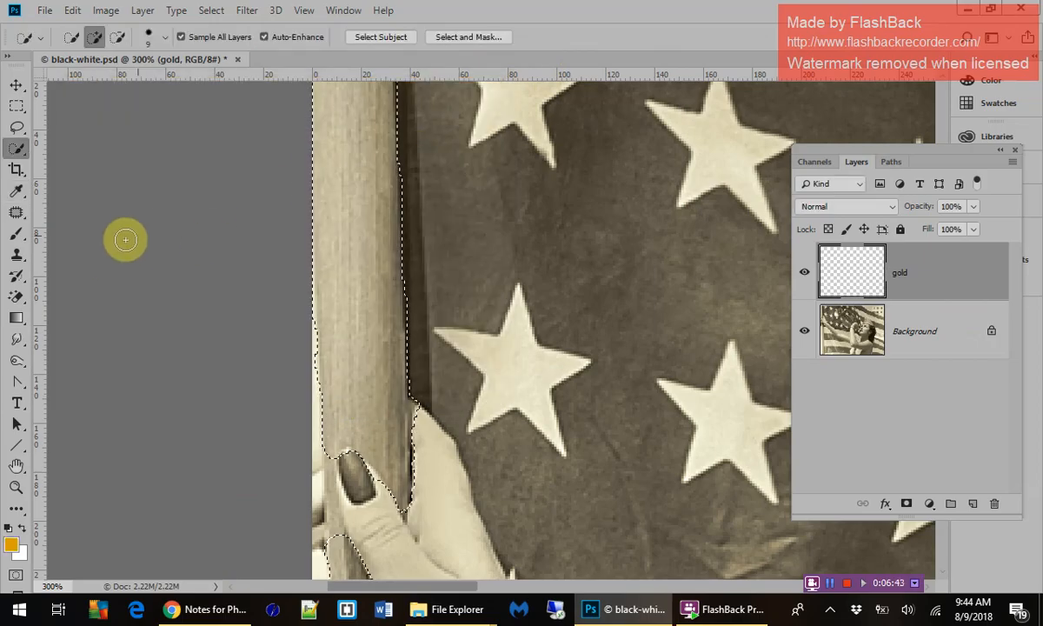
Step: Fill the selected flagpole with the gold foreground color using the Paint Bucket and check the fill along the whole pole
left_click(23, 324)
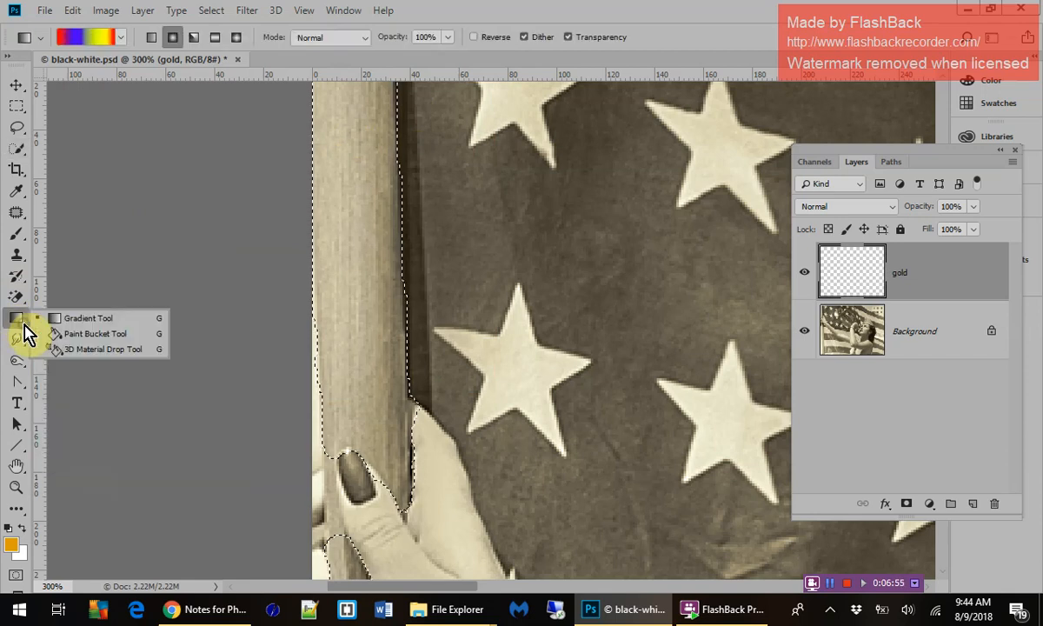
left_click(76, 334)
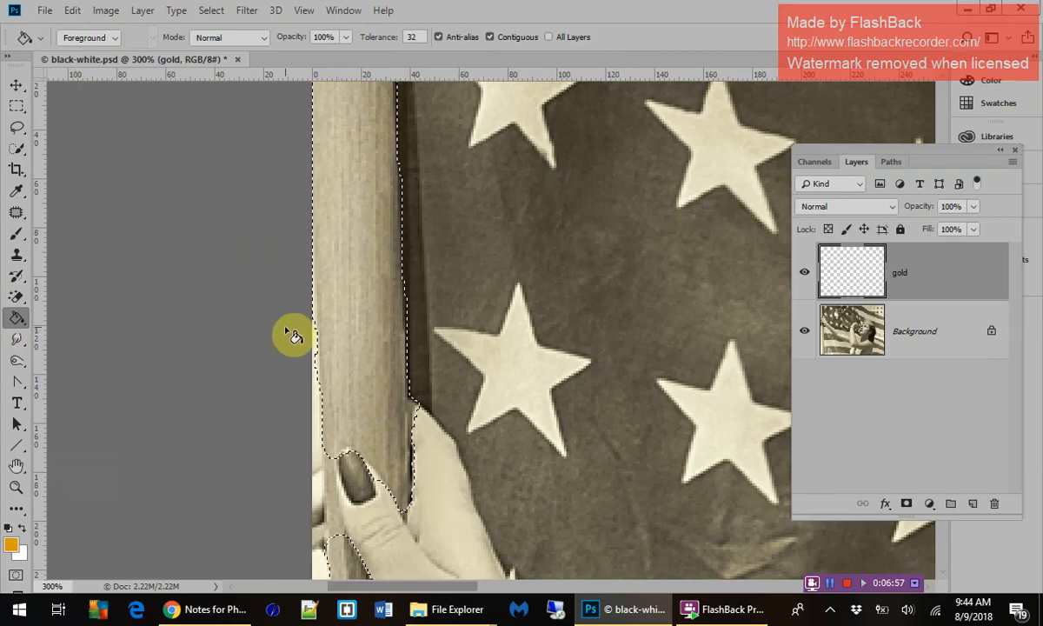
left_click(373, 315)
scroll(375, 315, "down", 10)
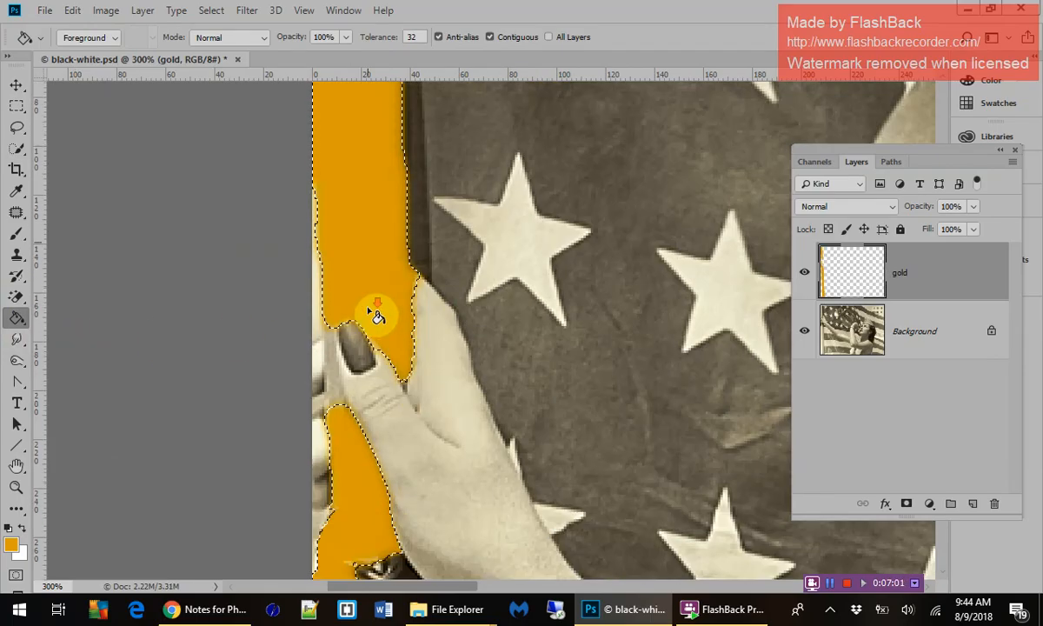
scroll(375, 315, "down", 7)
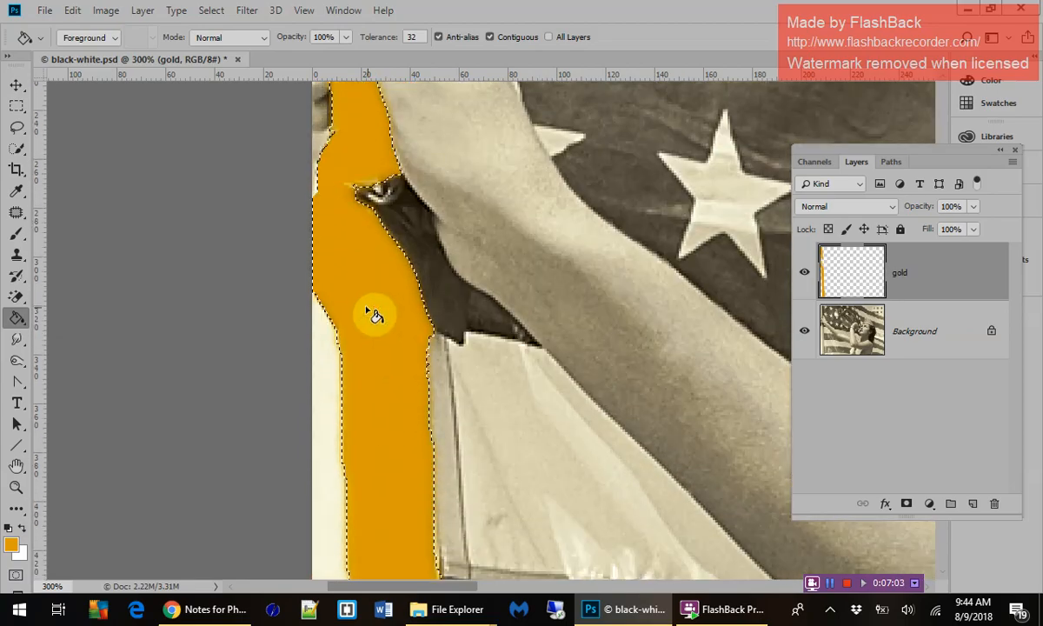
scroll(374, 295, "down", 12)
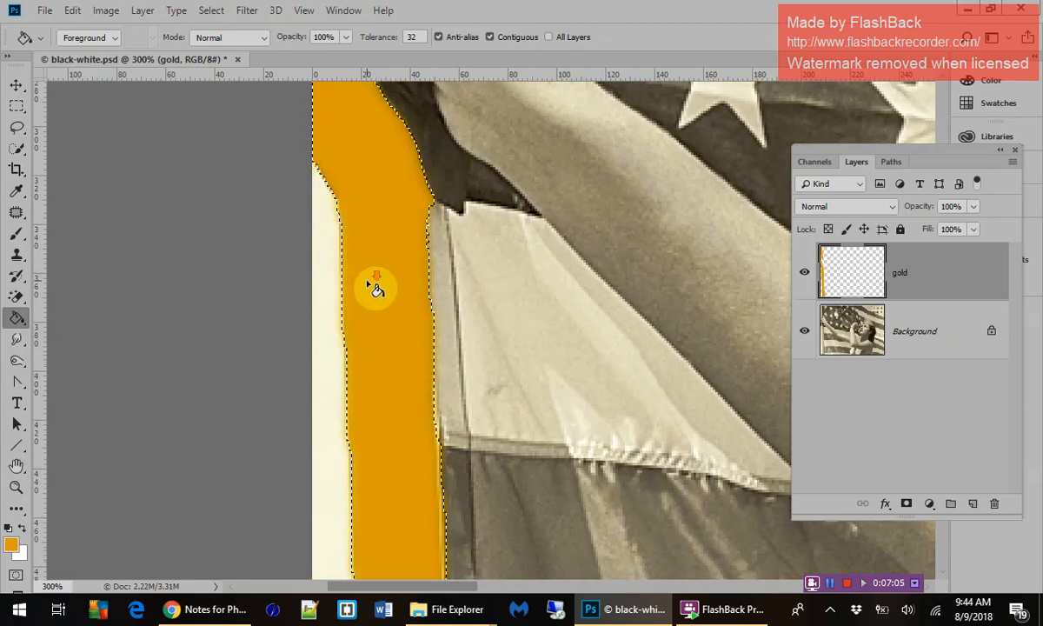
scroll(375, 289, "down", 4)
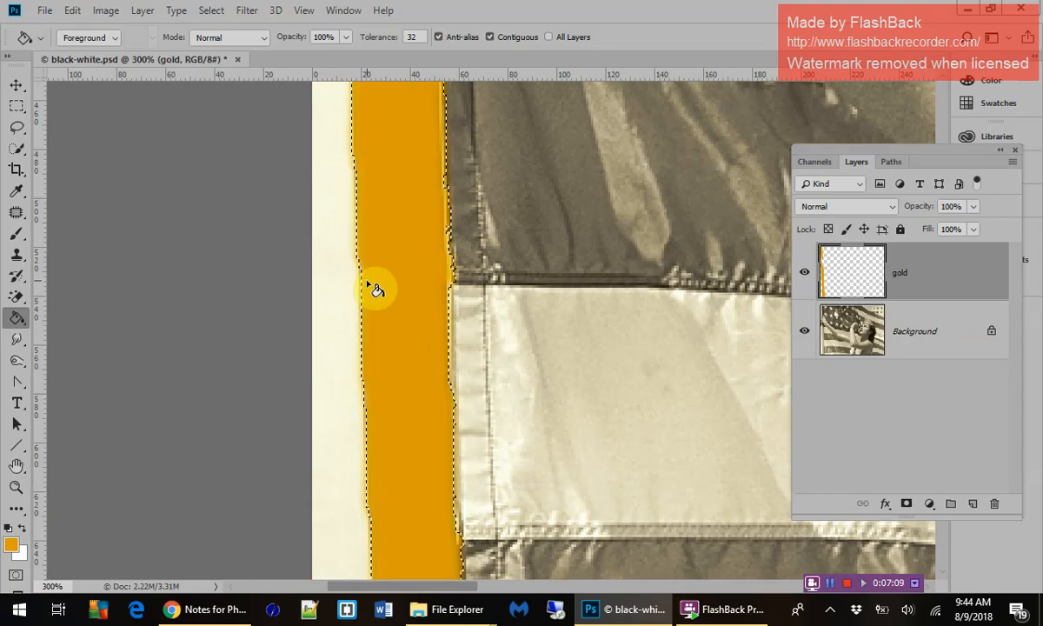
key("ctrl+1")
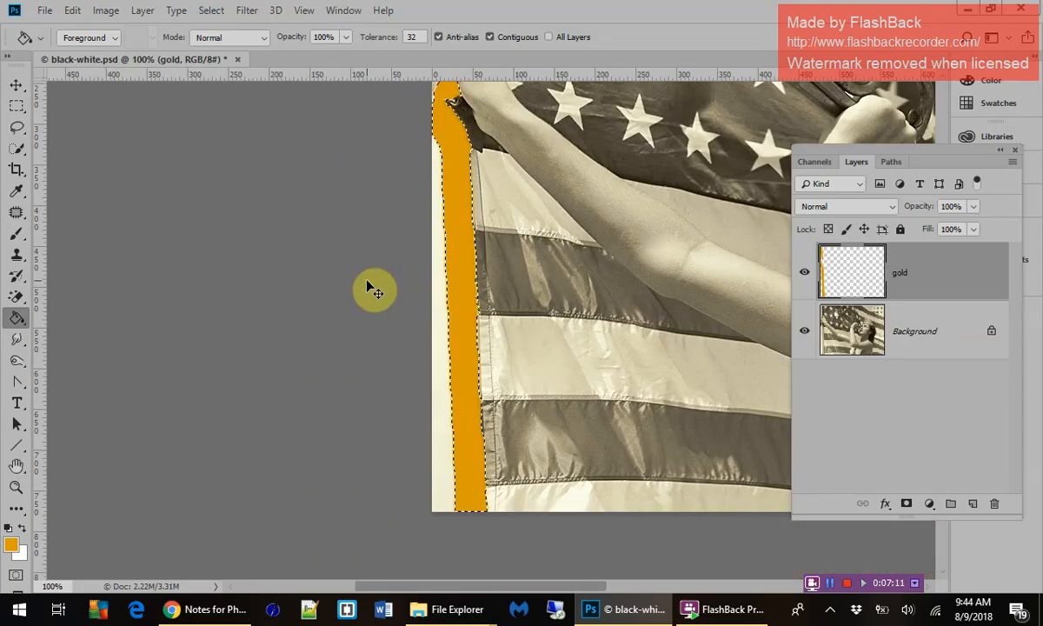
key("ctrl+0")
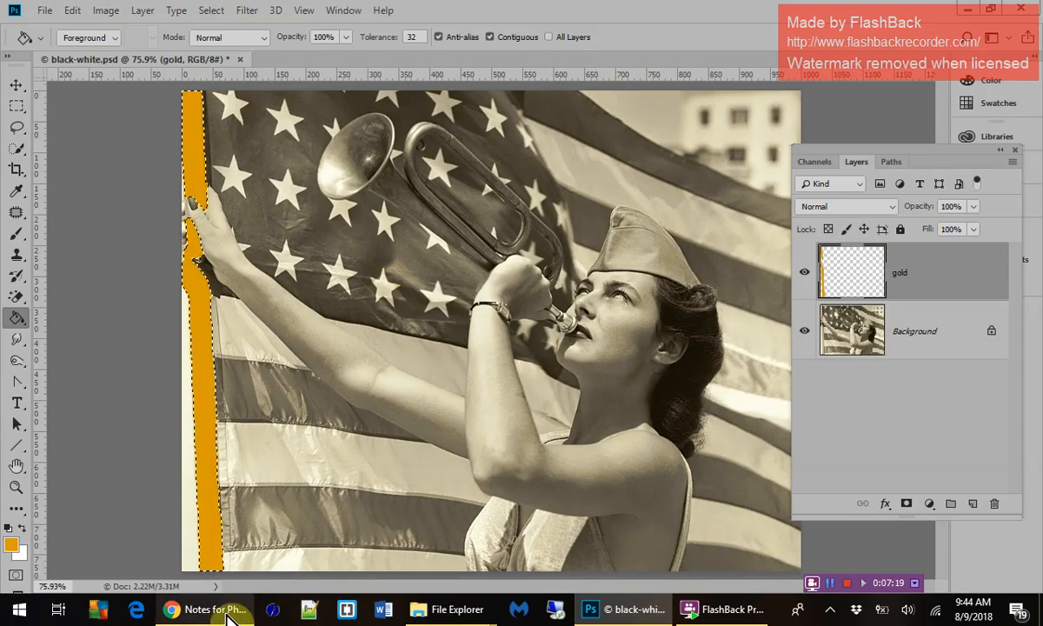
Step: Look up the Gold blend mode and opacity in the class notes in Chrome, keeping the layer settings in view
mouse_move(222, 614)
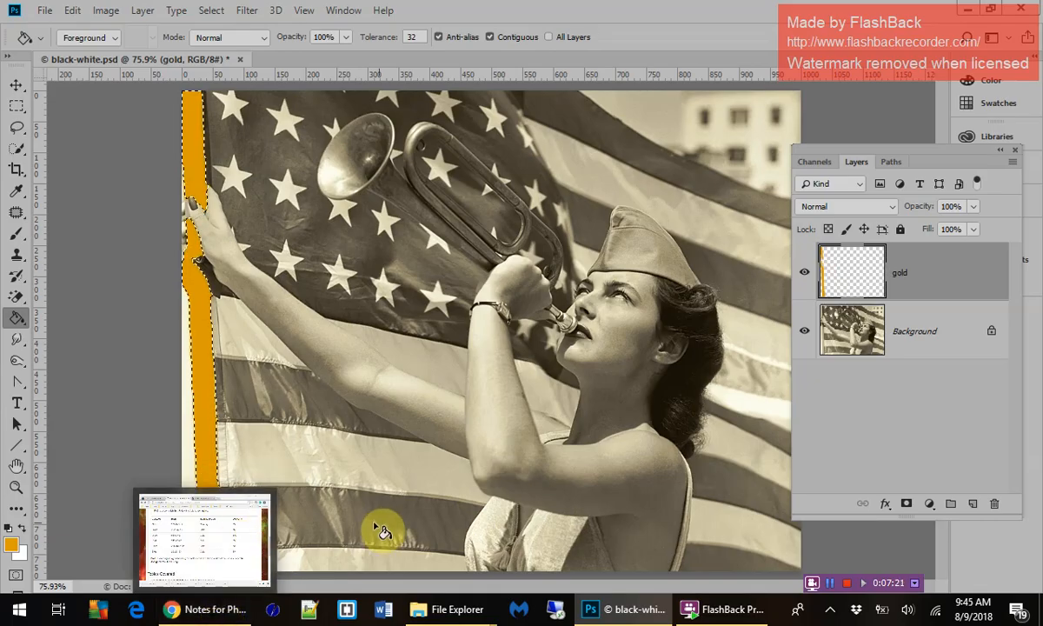
left_click(222, 613)
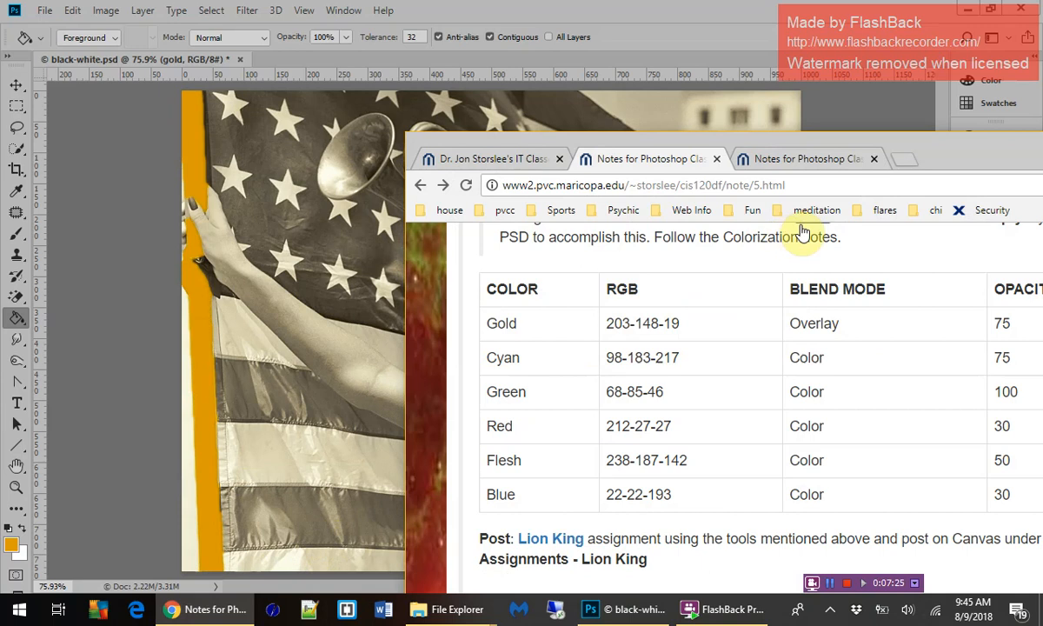
left_click_drag(966, 148, 737, 443)
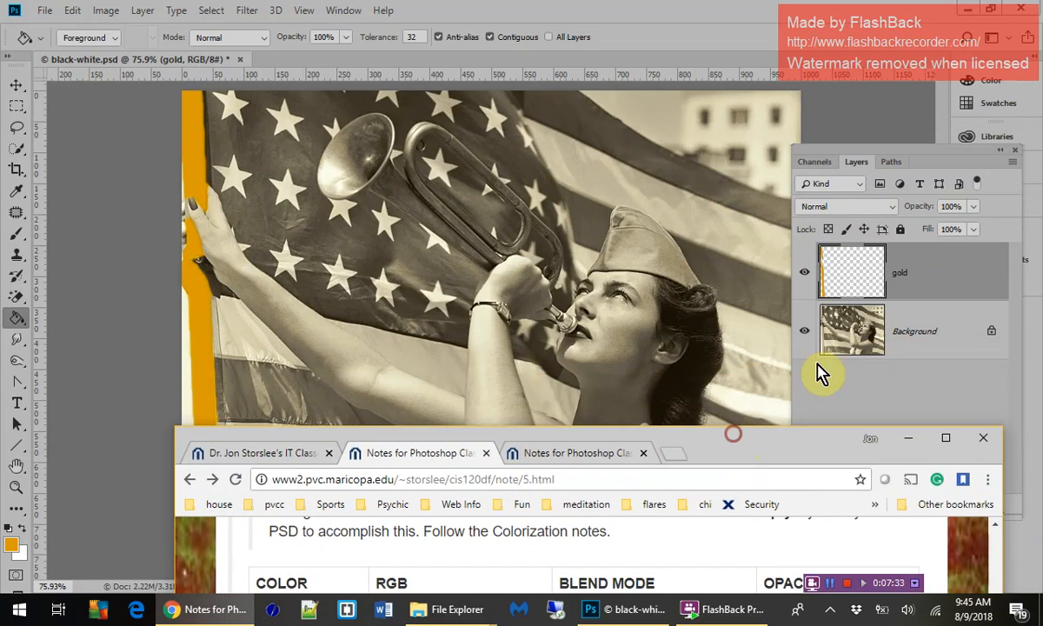
Step: Set the gold layer's opacity to 75% and its blend mode to Overlay
left_click(963, 205)
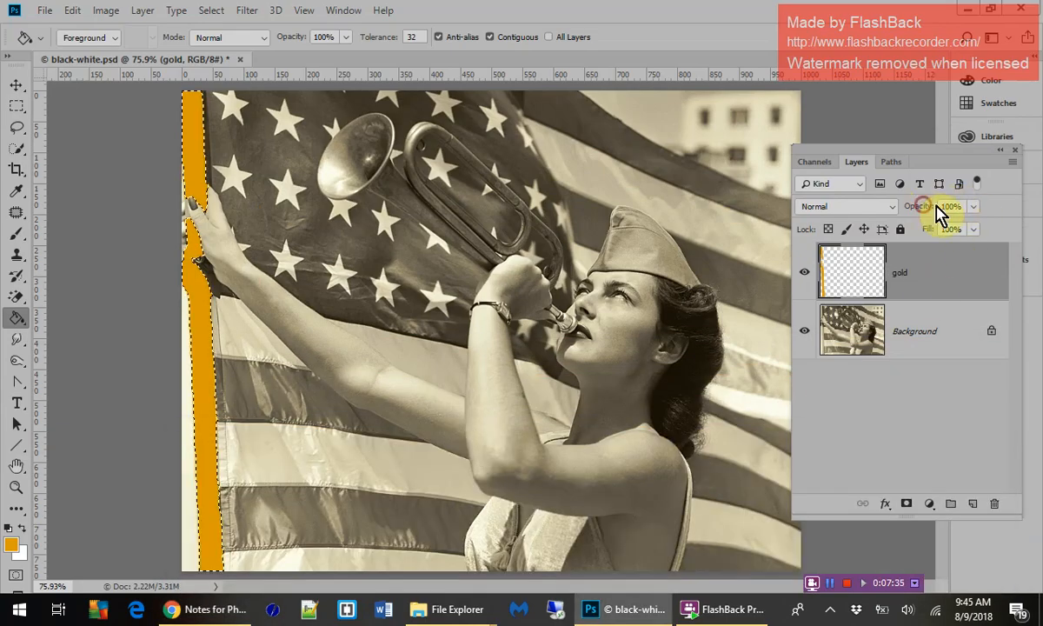
left_click_drag(940, 206, 949, 205)
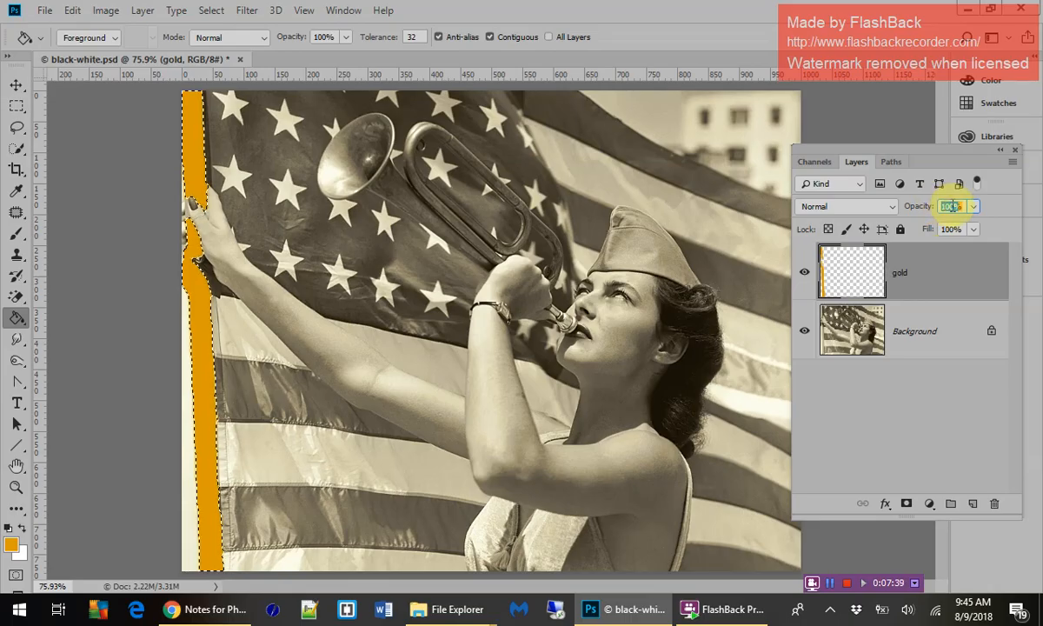
type("1")
type("5")
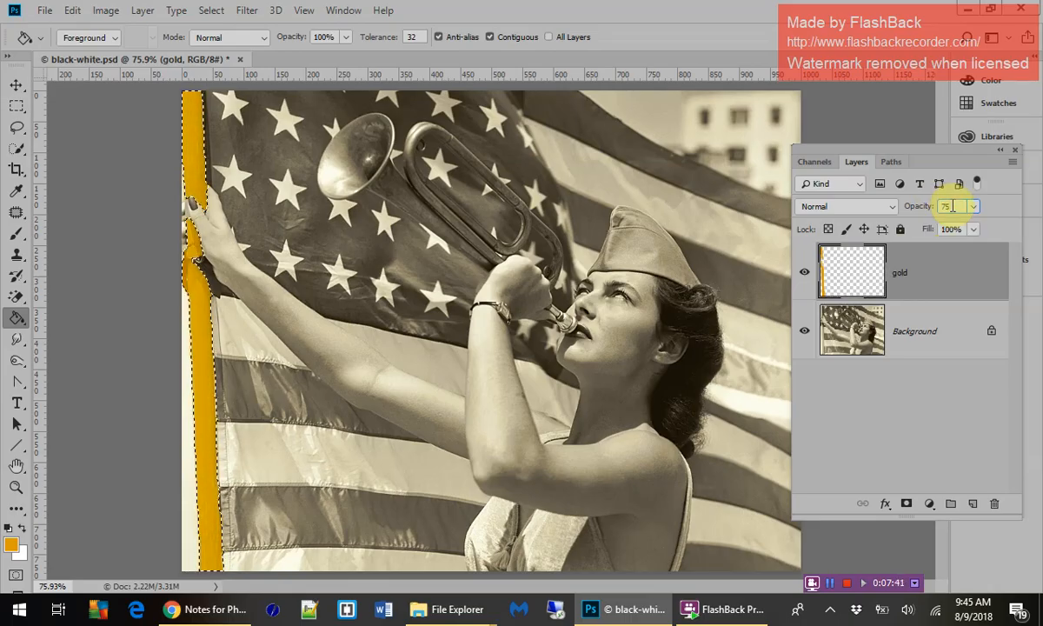
left_click(890, 207)
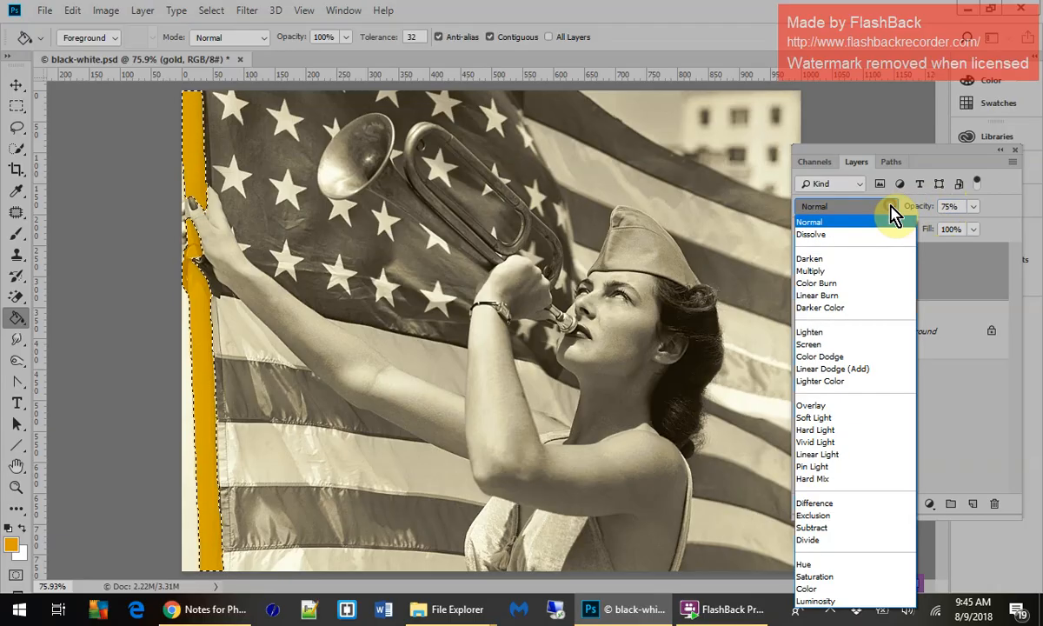
left_click(846, 404)
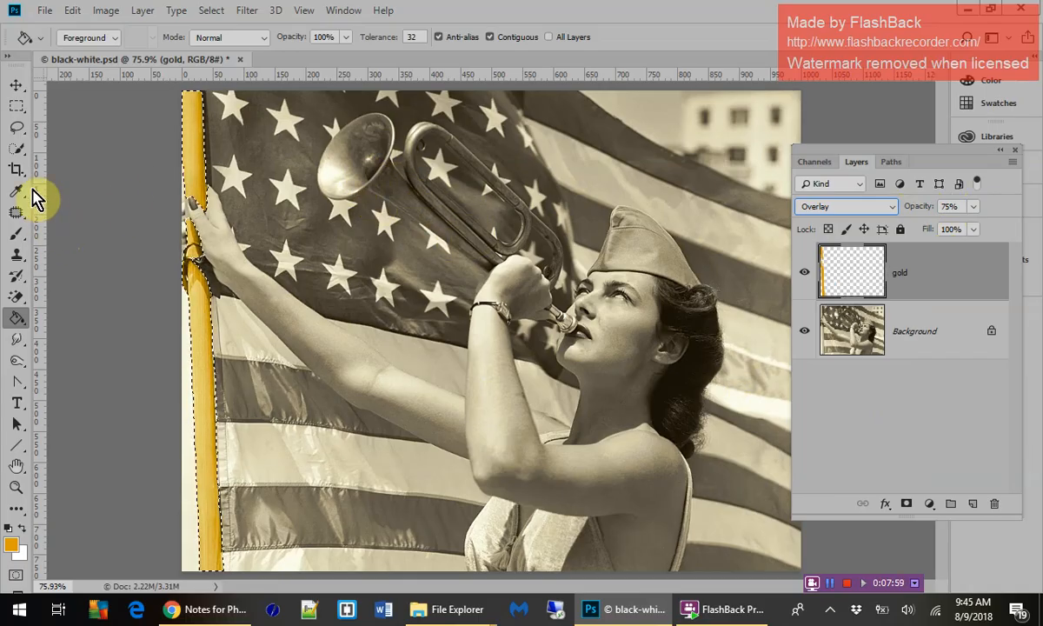
Step: Select the bugle's bell with a 30 px Quick Selection brush and extend the selection along the lower tube to the hand
left_click(19, 149)
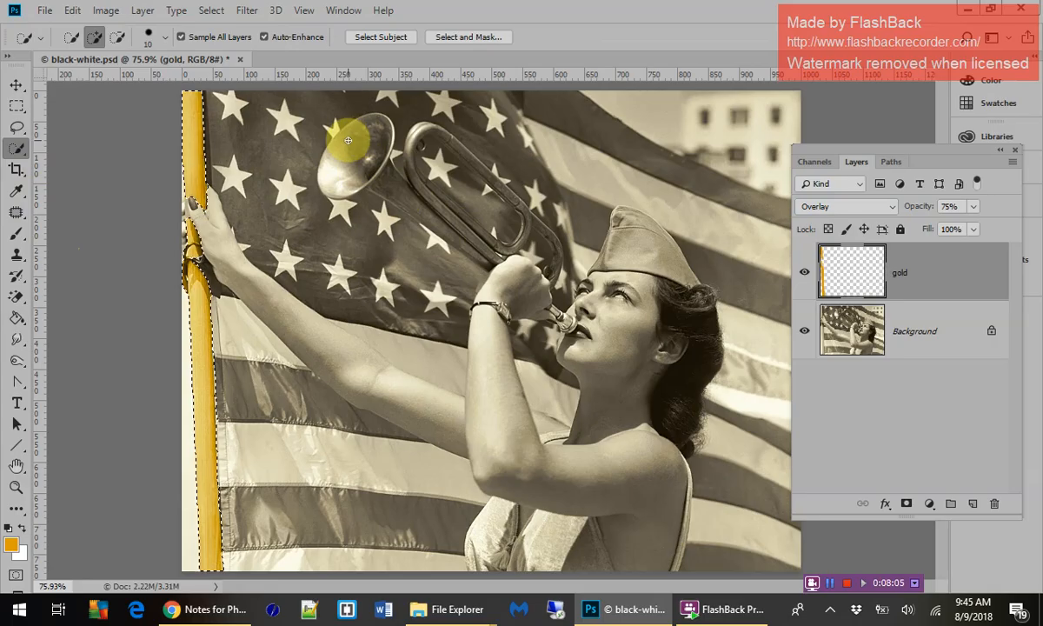
key("bracketright")
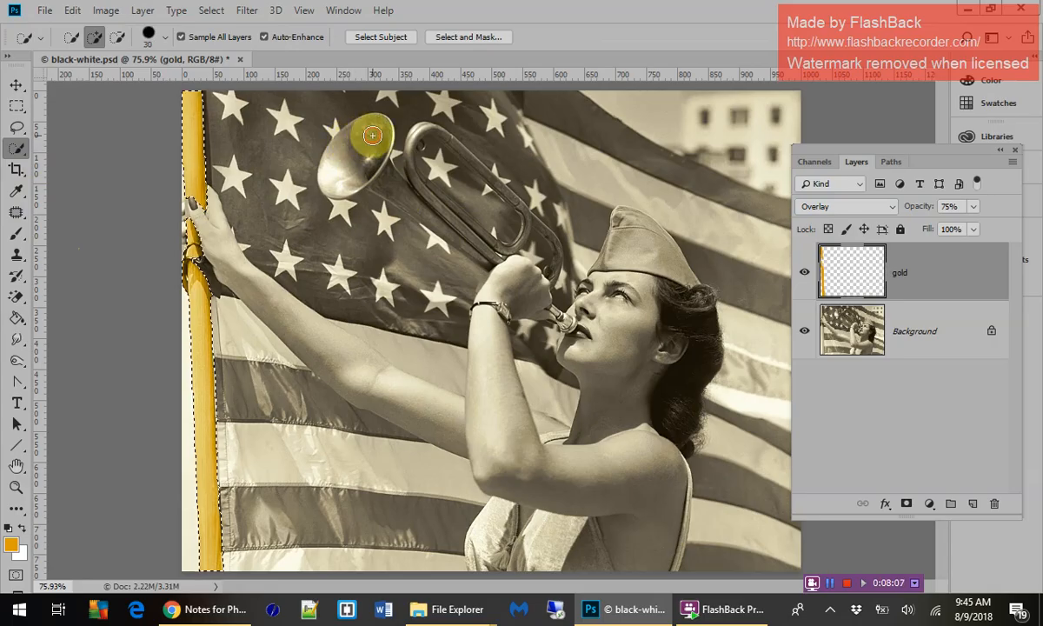
mouse_move(353, 135)
left_mouse_down()
mouse_move(372, 142)
mouse_move(385, 180)
left_mouse_up()
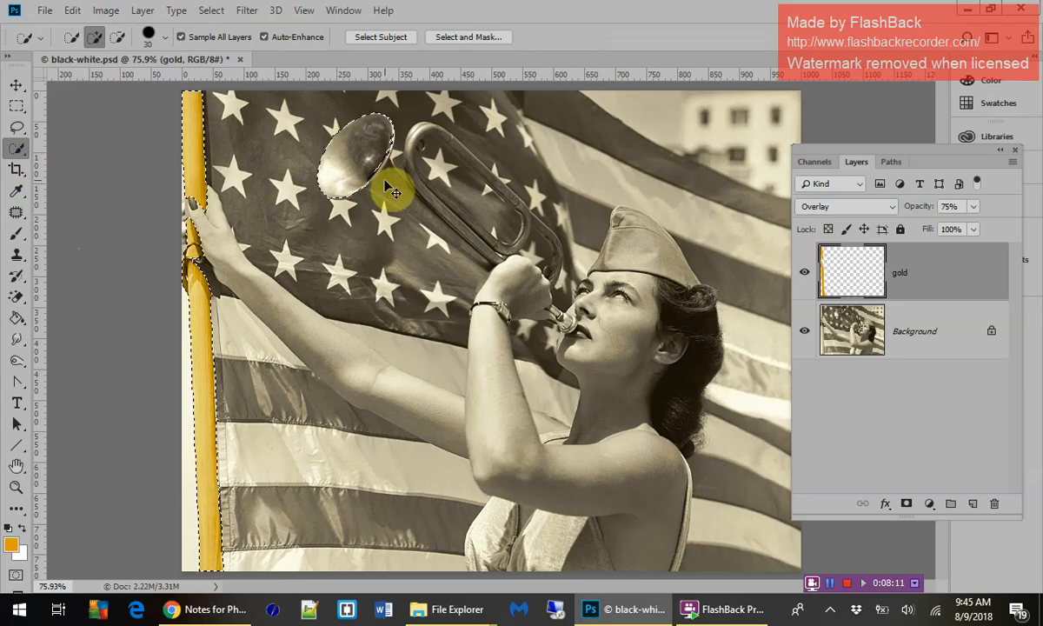
key("ctrl+plus")
key("ctrl+plus")
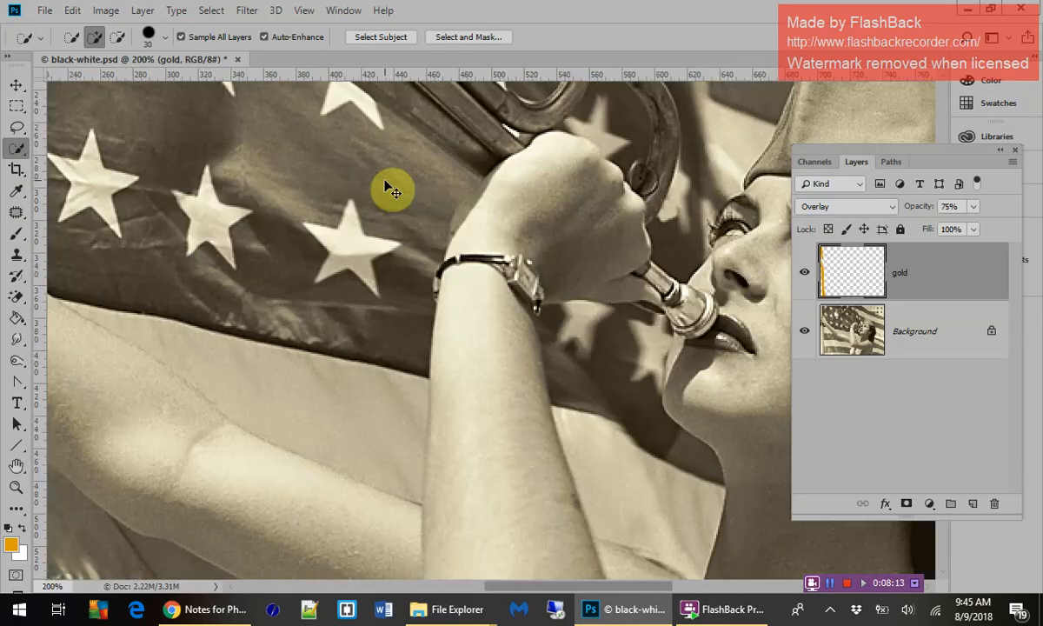
scroll(385, 178, "up", 3)
scroll(384, 178, "up", 5)
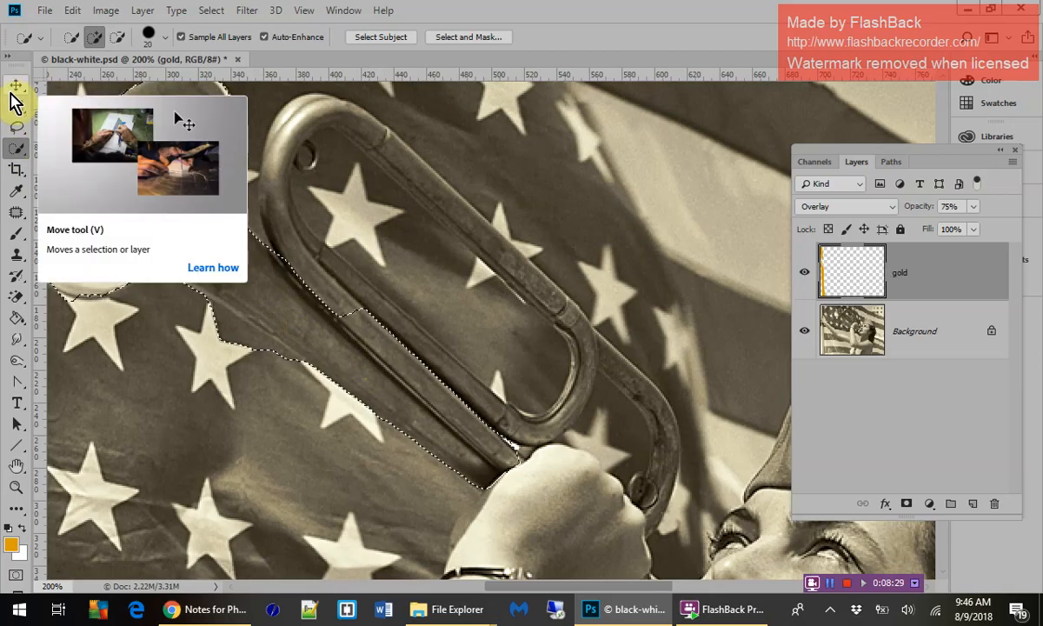
Step: Subtract the flag area beneath the bell from the selection and fill the selected bugle parts with gold
left_click(117, 36)
left_click(204, 321)
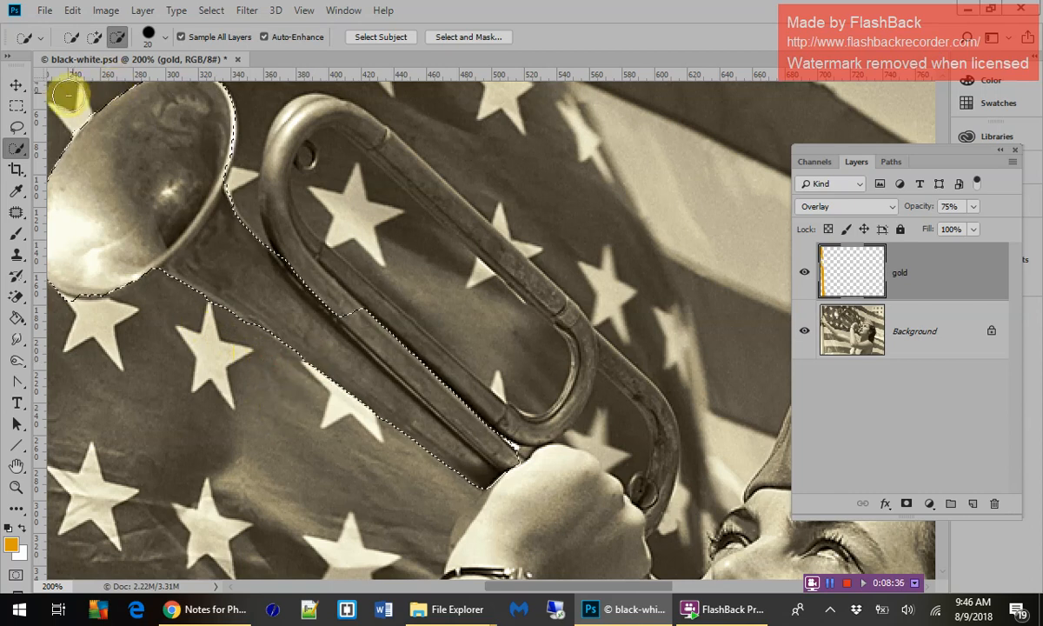
left_click(16, 319)
left_click(100, 223)
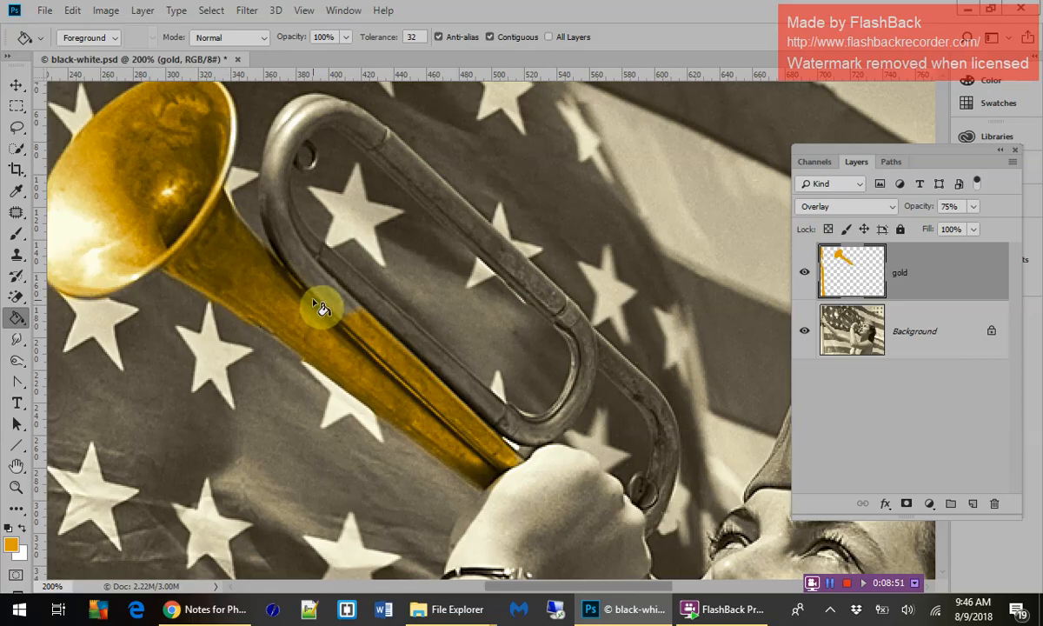
Step: Quick-select the gray tube section beside the gold-filled part of the bugle and subtract the excess flag area from it
left_click(16, 148)
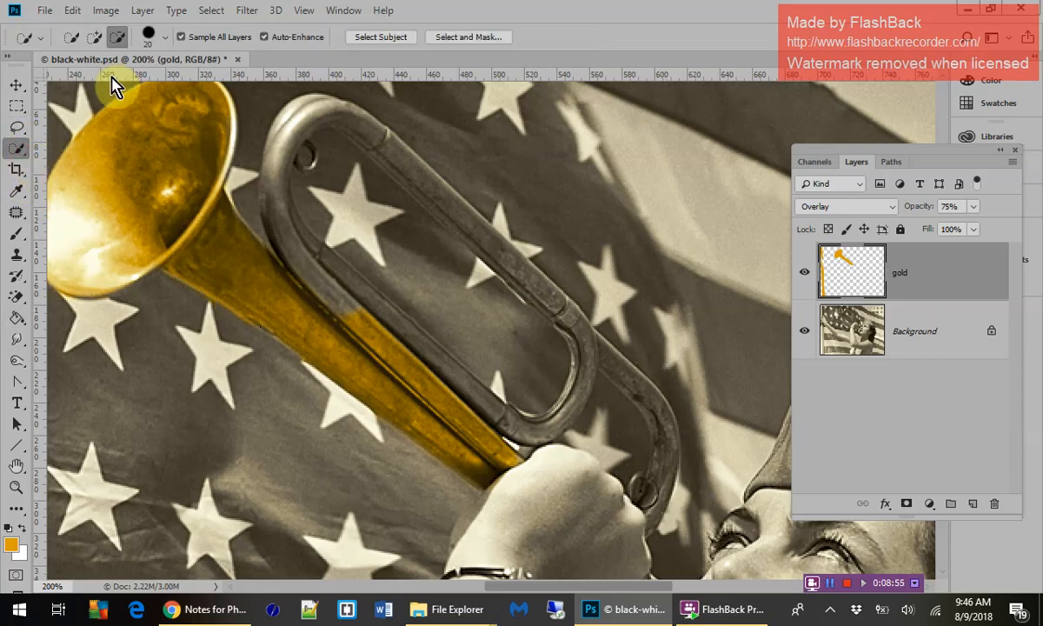
left_click(94, 36)
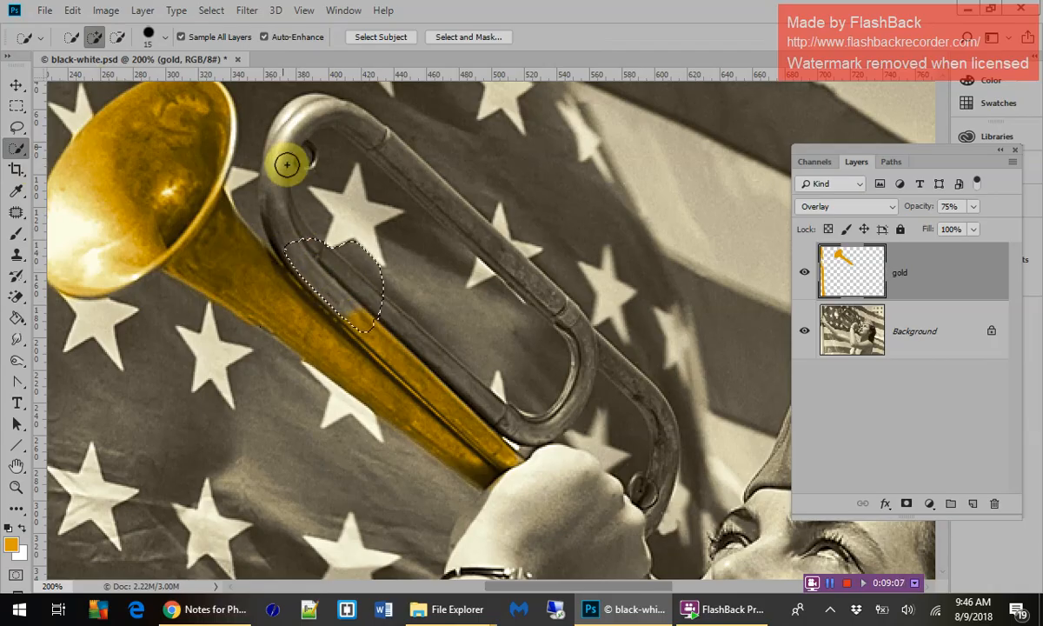
left_click(118, 37)
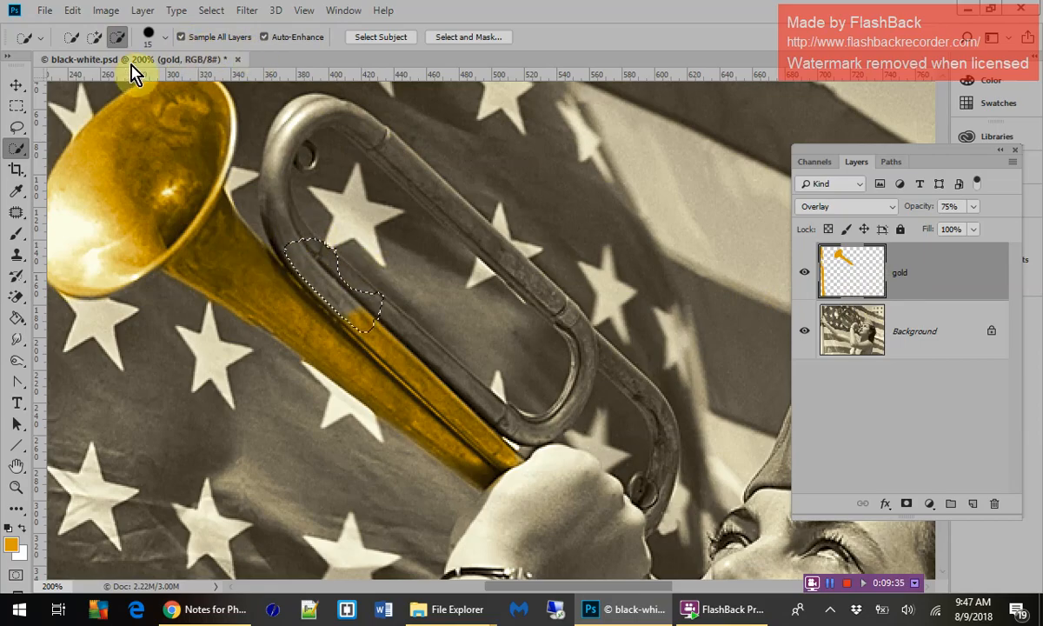
Step: Extend the selection up the bugle's curved tube with a 10 px brush, undoing the strokes that spill onto the flag
left_click(94, 37)
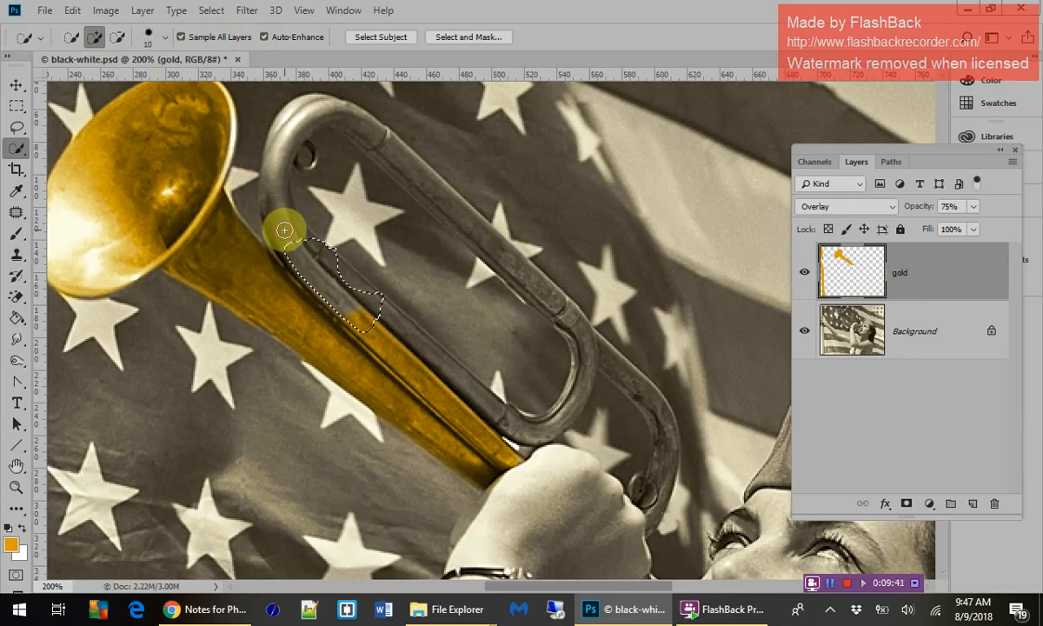
mouse_move(281, 216)
left_mouse_down()
mouse_move(277, 108)
mouse_move(295, 102)
mouse_move(303, 108)
mouse_move(291, 116)
mouse_move(361, 121)
mouse_move(491, 251)
mouse_move(628, 277)
mouse_move(631, 265)
mouse_move(661, 261)
mouse_move(503, 281)
mouse_move(542, 302)
left_mouse_up()
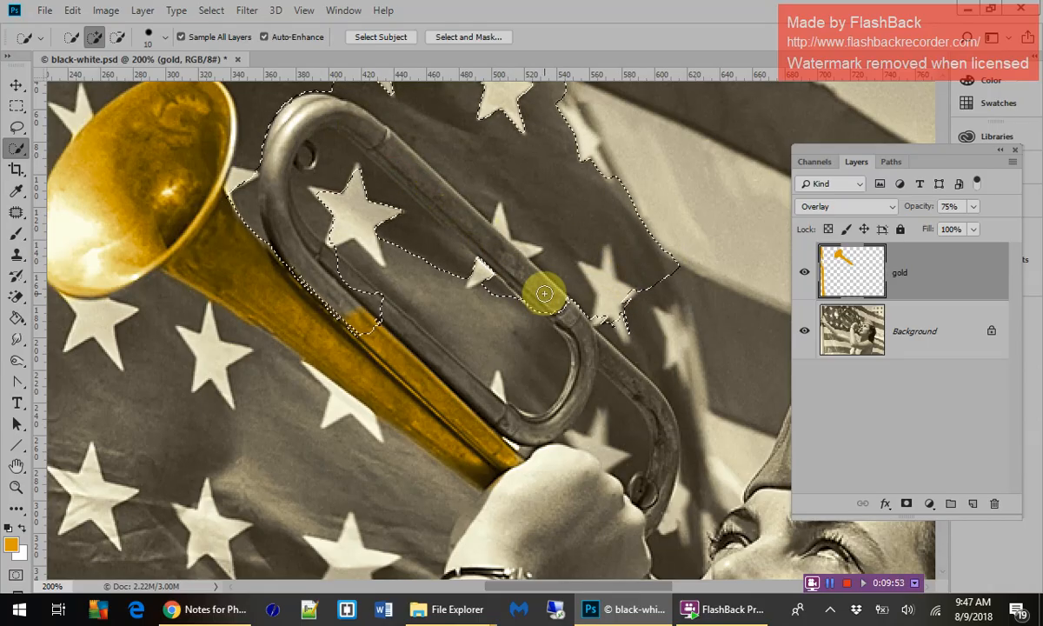
key("ctrl+z")
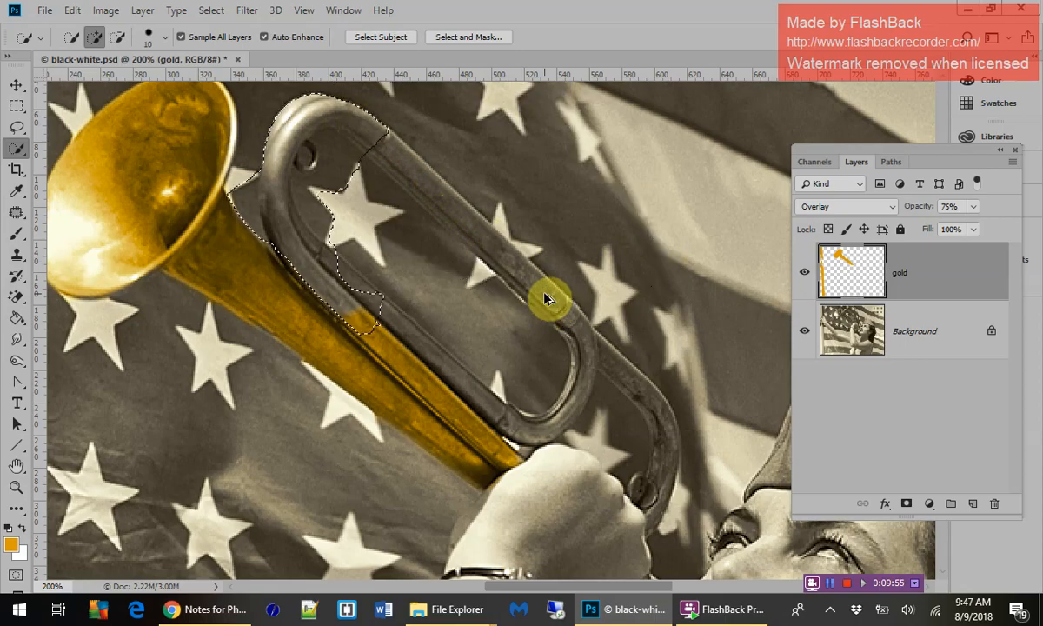
key("ctrl+alt+z")
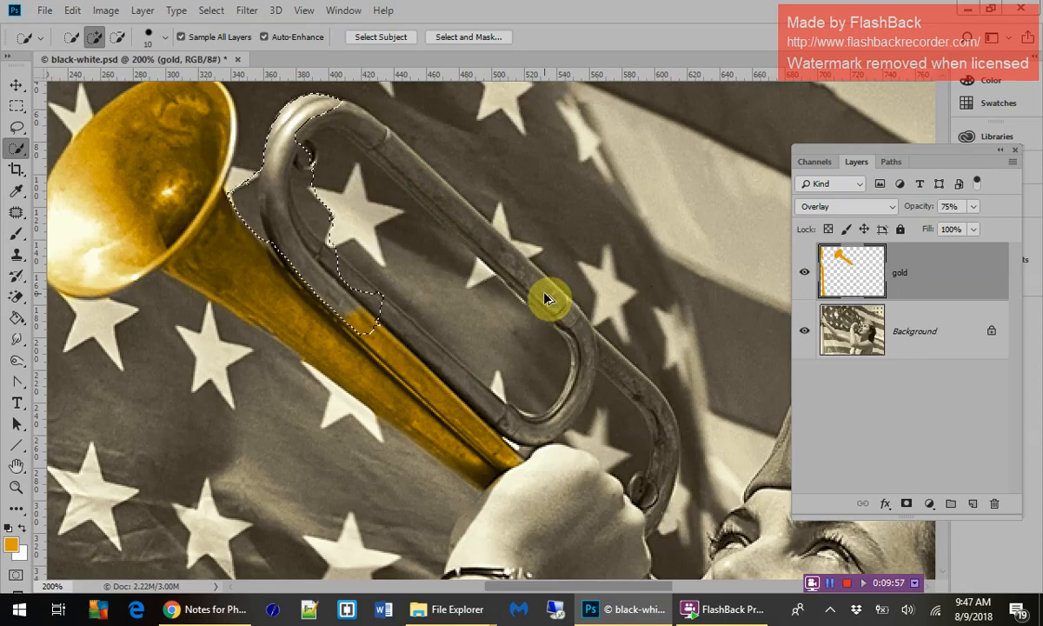
key("ctrl+alt+z")
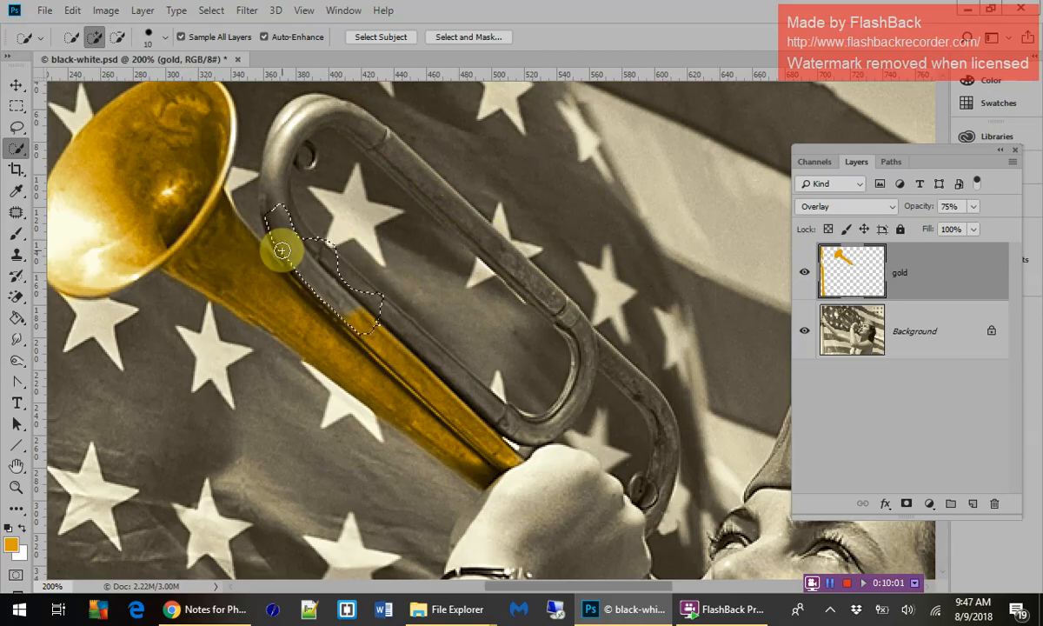
Step: Paint the selected tube section gold with a 10 px Brush, deselect, and paint along the bugle's inner straight tube
left_click(19, 233)
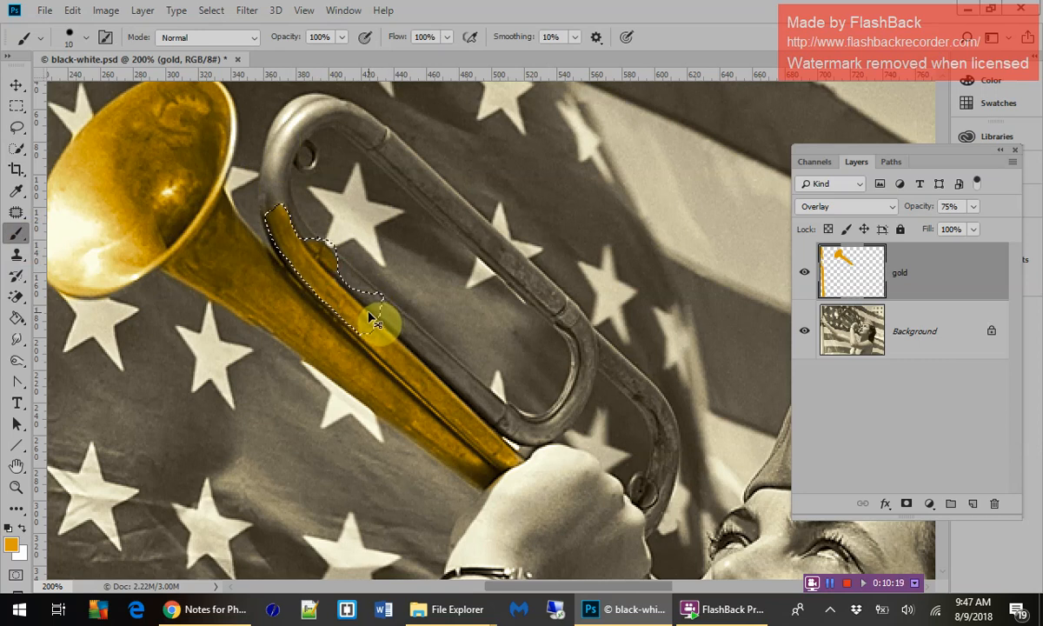
key("ctrl+d")
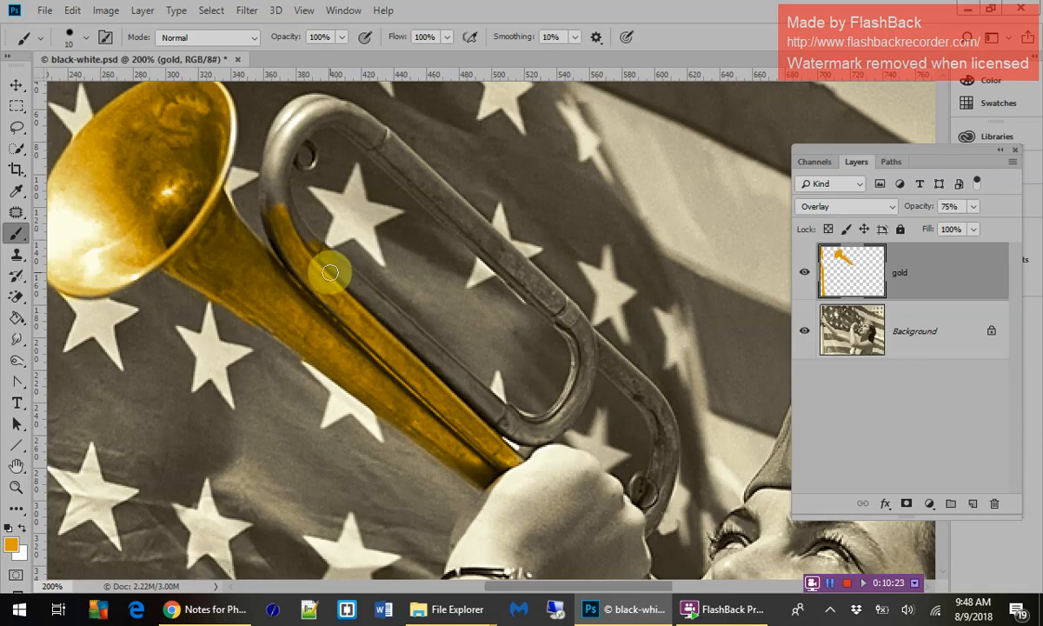
left_click_drag(359, 295, 494, 409)
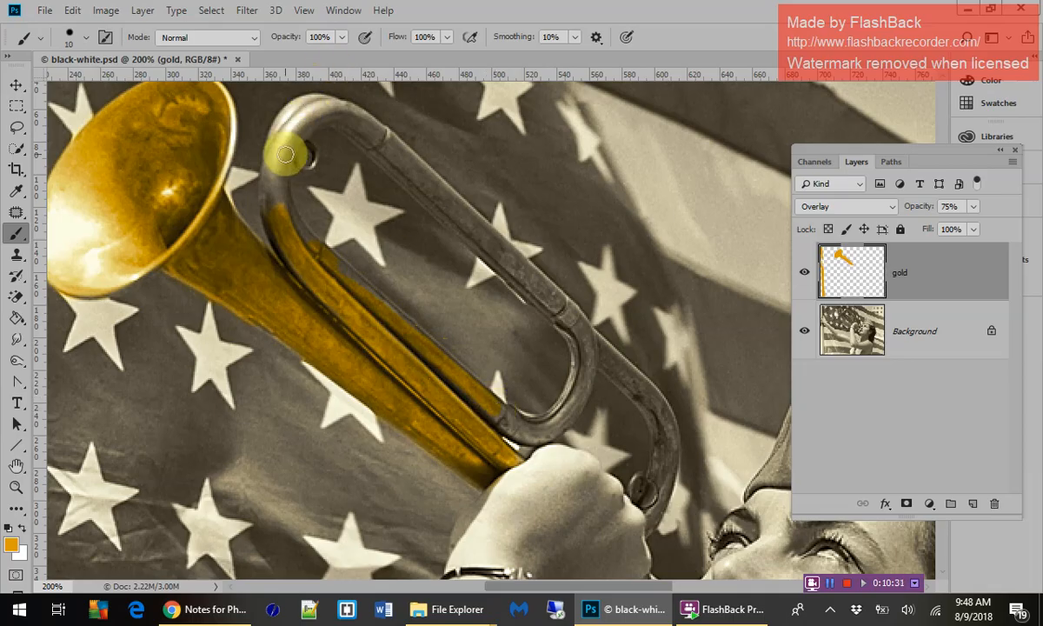
Step: Outline the bugle's curved tube and adjoining upper straight section with the Magnetic Lasso and fill the selection with gold
left_click(17, 128)
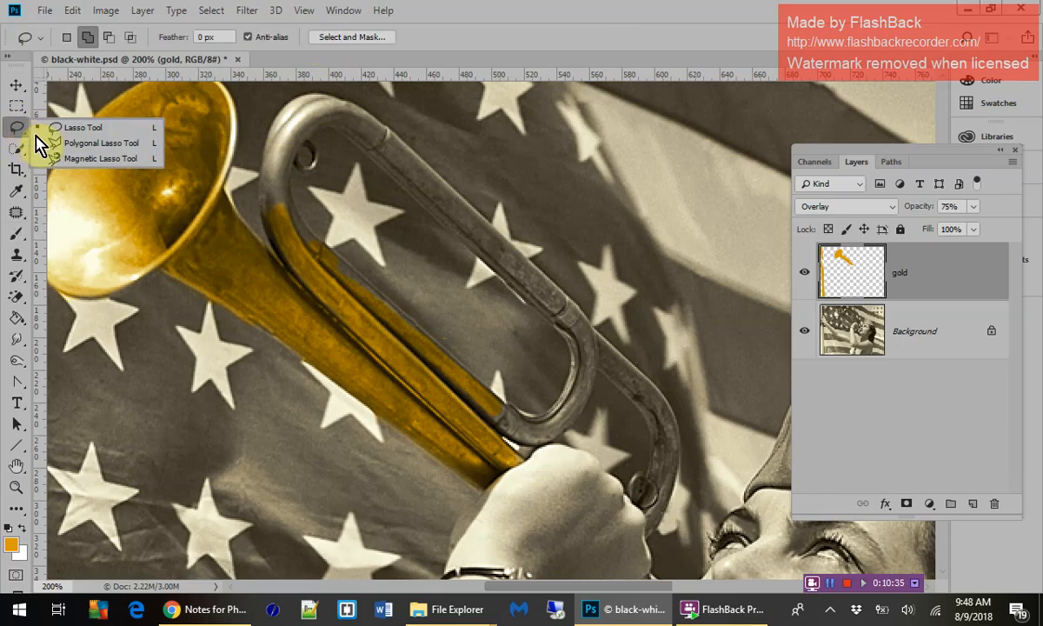
left_click(103, 158)
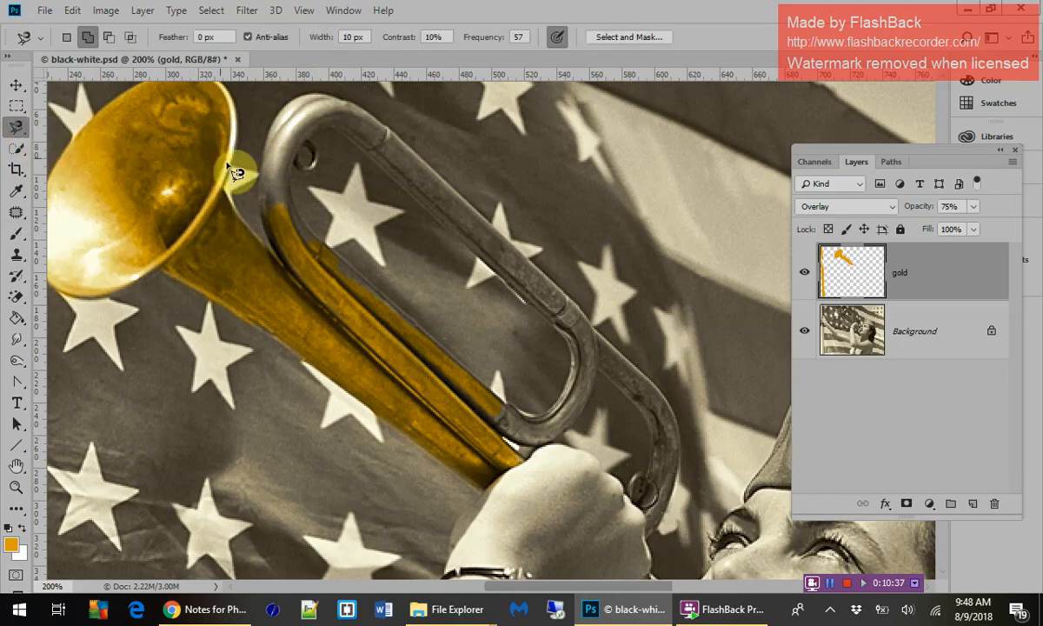
left_click(262, 207)
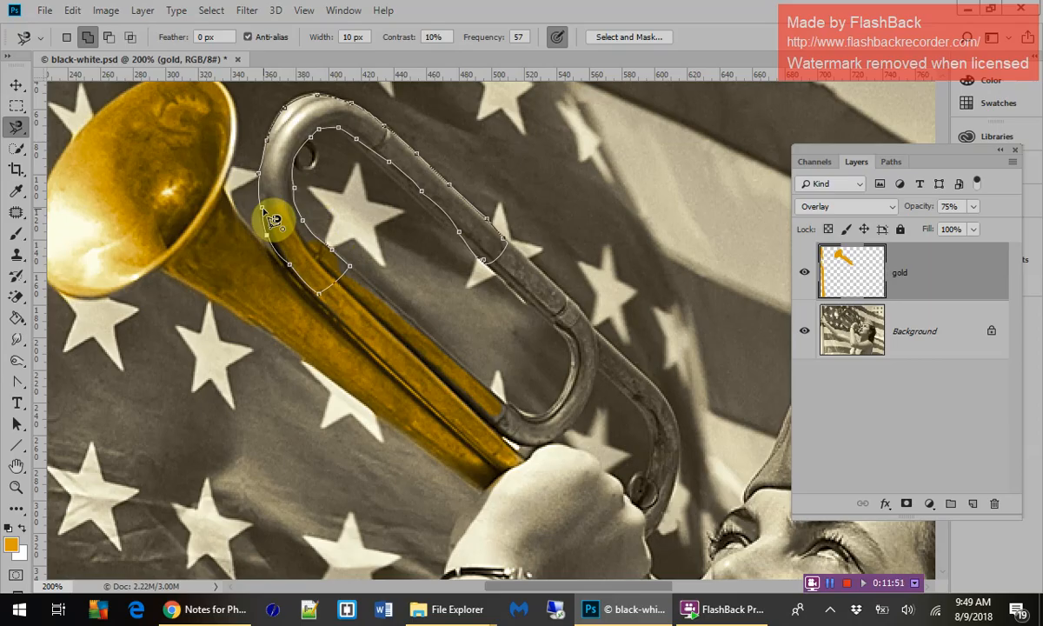
left_click(263, 211)
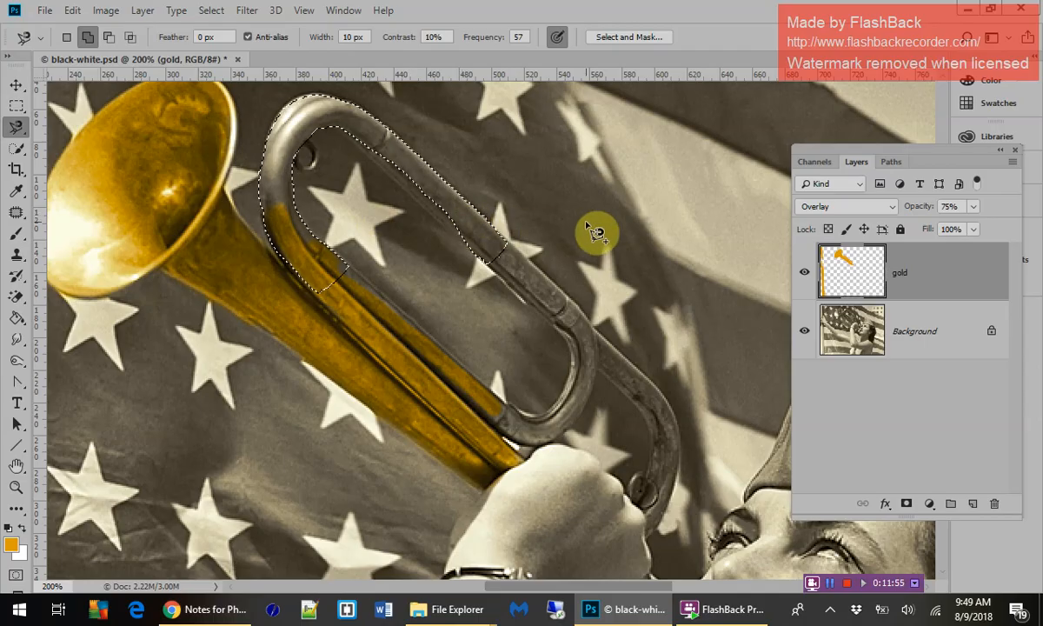
left_click(17, 318)
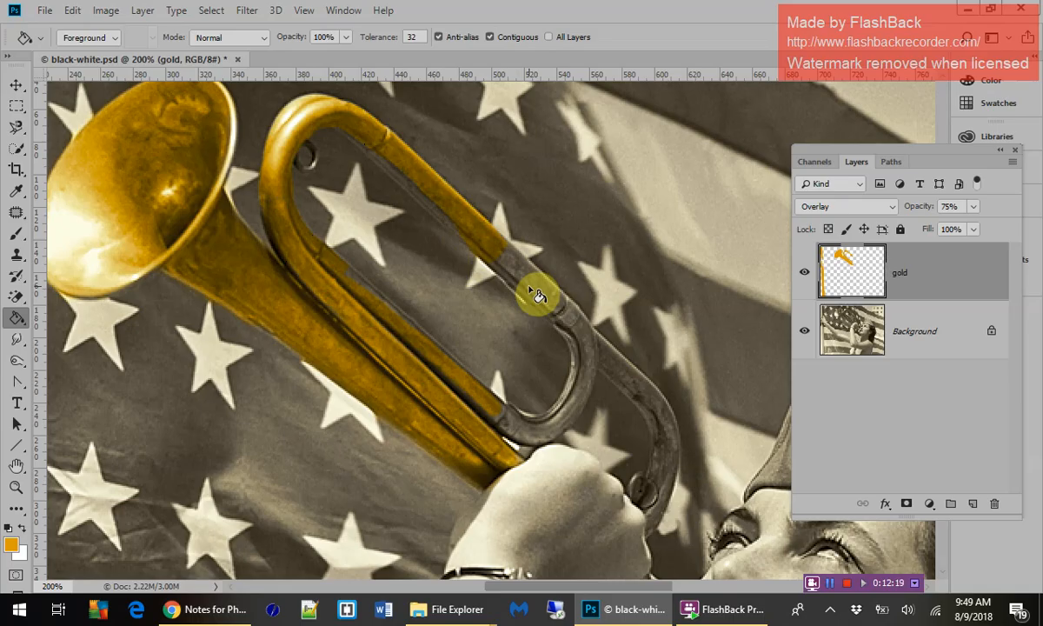
Step: Fit the whole photo in view and create a new layer named red above the gold layer
scroll(610, 380, "down", 6)
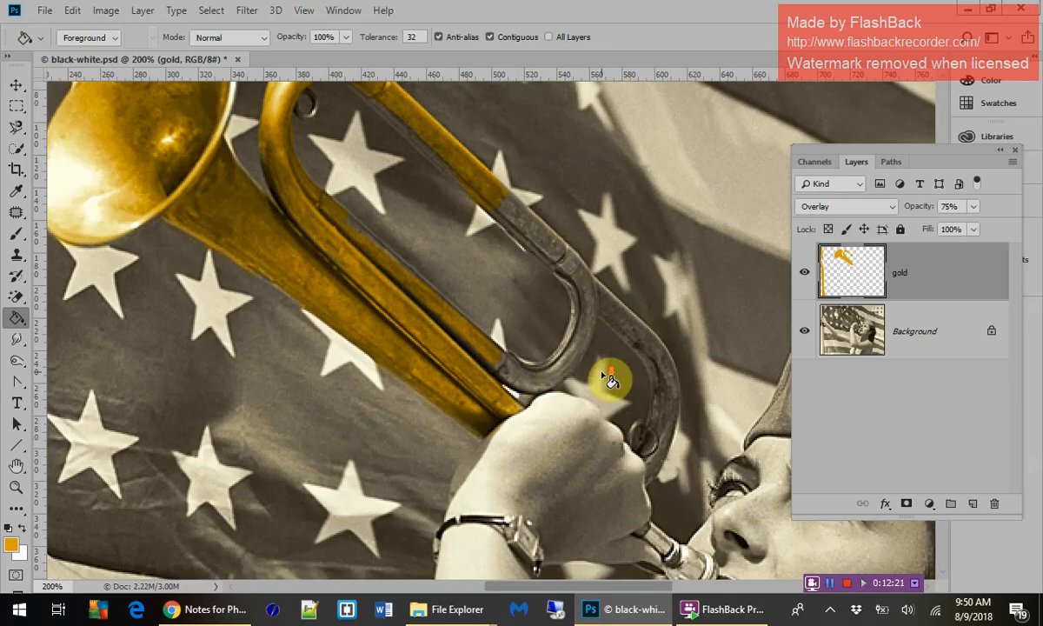
scroll(610, 379, "down", 2)
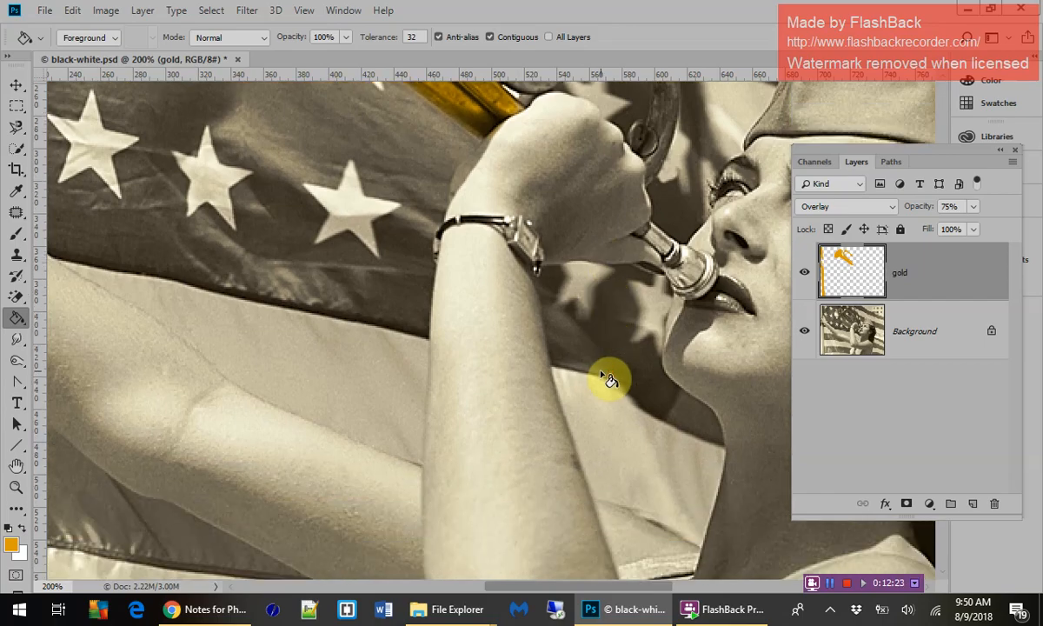
key("ctrl+0")
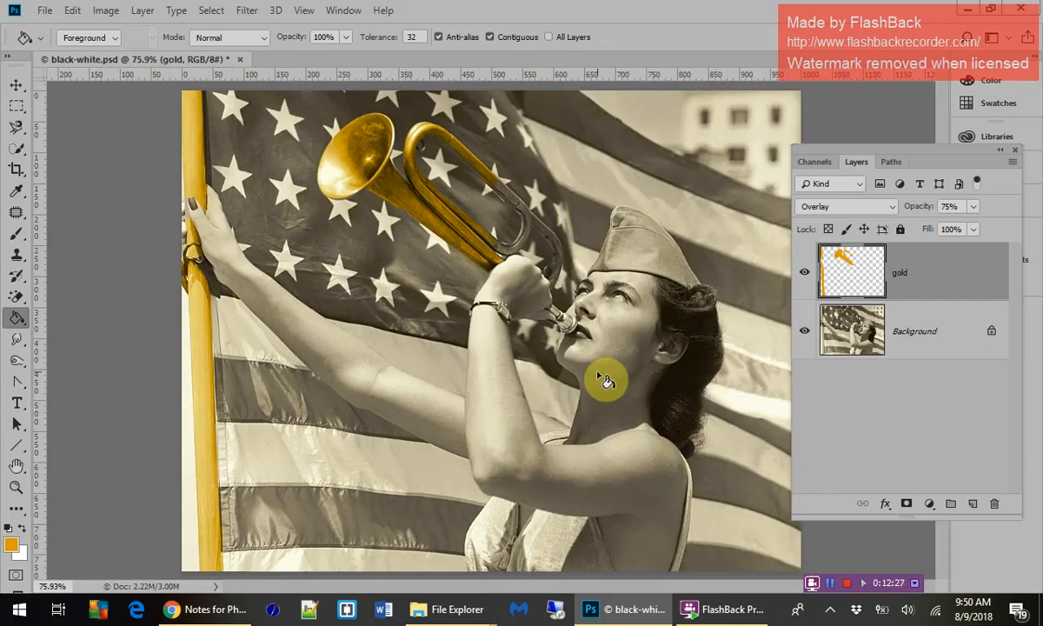
left_click(1013, 162)
left_click(834, 57)
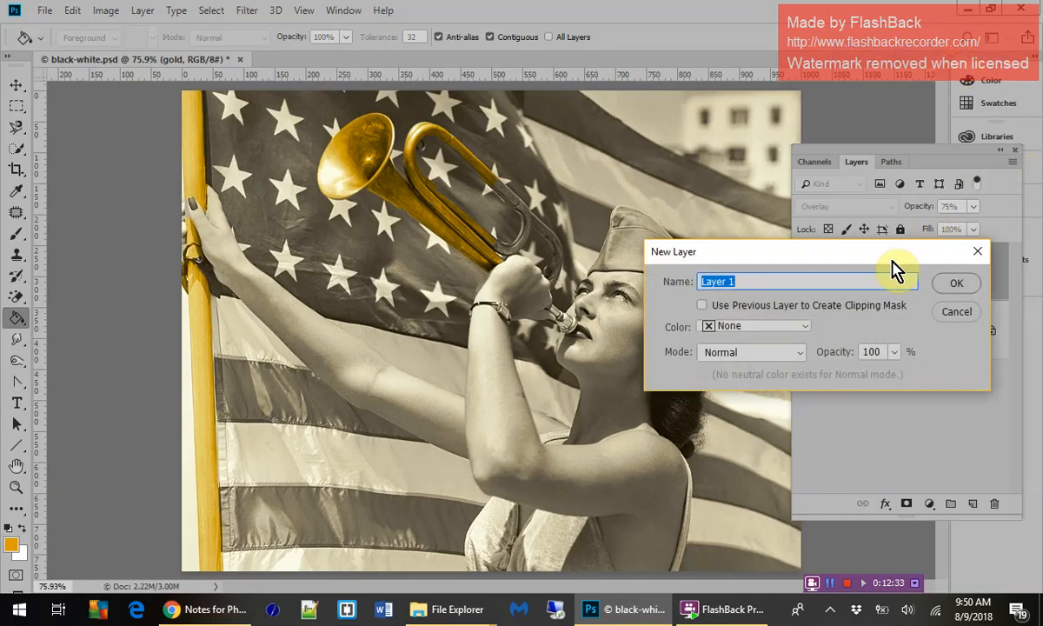
type("red")
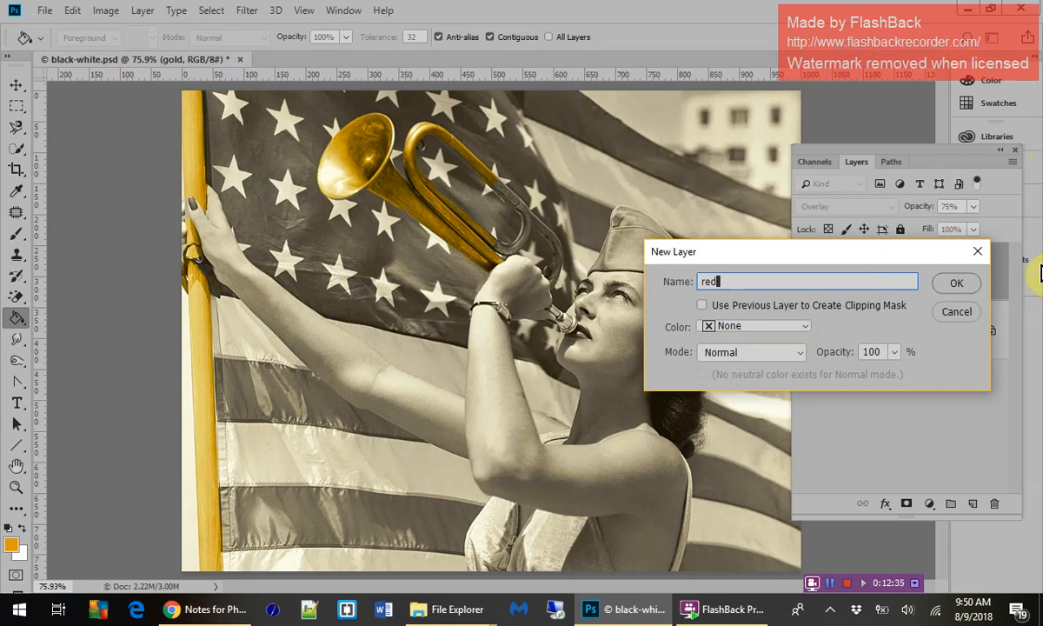
left_click(956, 283)
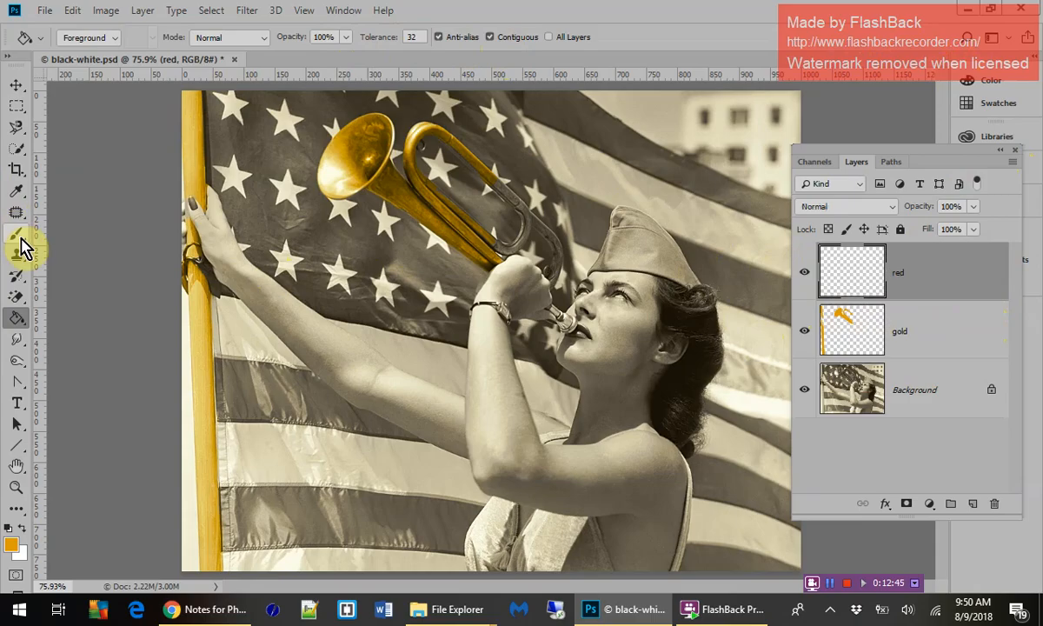
Step: Quick-select the two dark flag stripes beside the lower flagpole with a 35 px brush
left_click(16, 149)
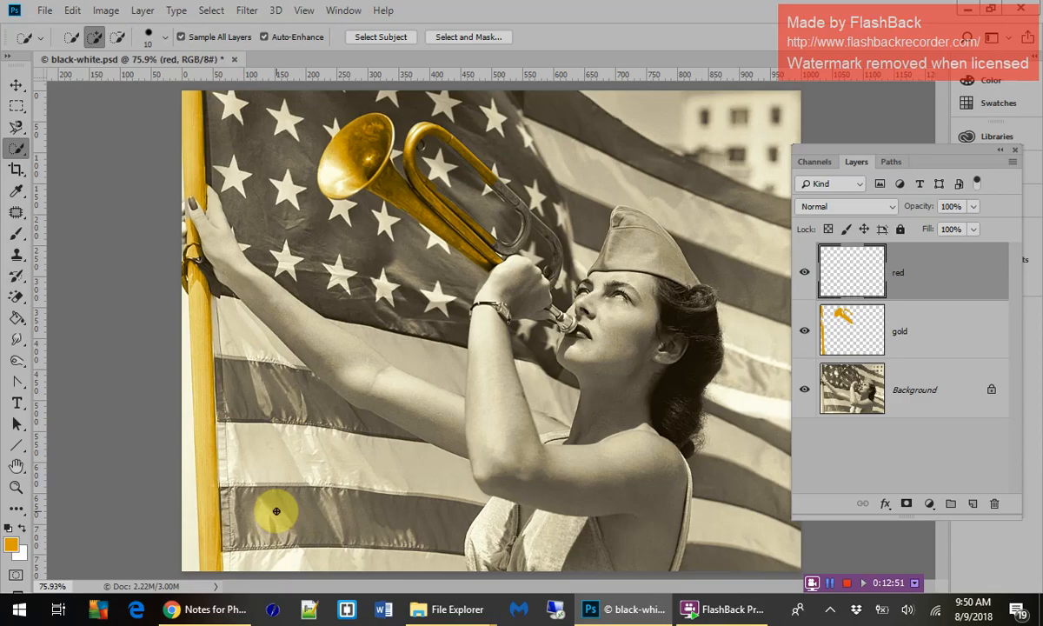
key("]")
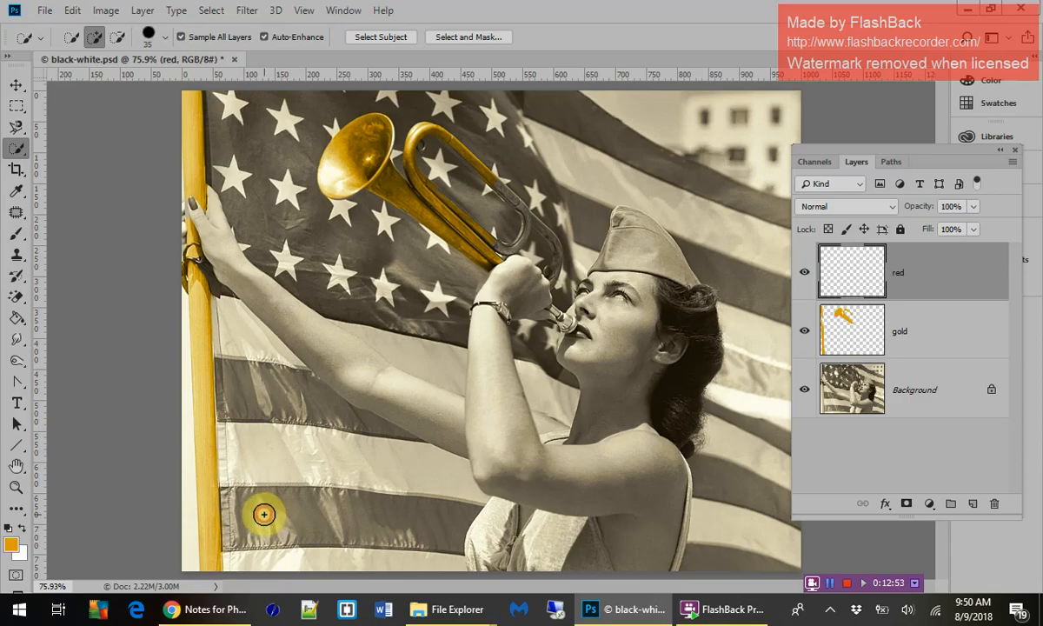
left_click_drag(261, 507, 384, 524)
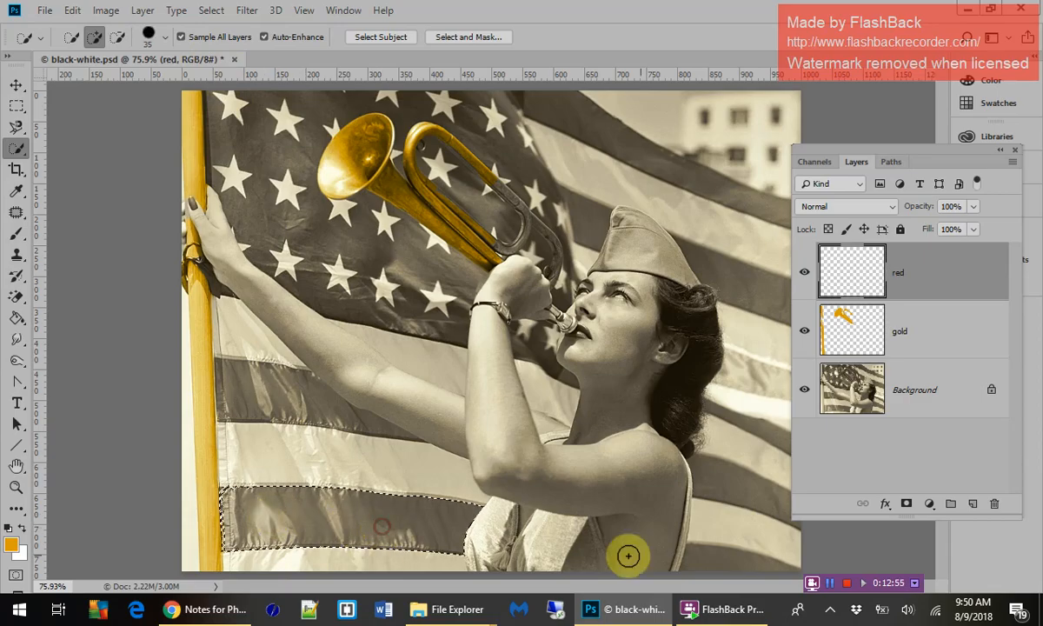
left_click_drag(239, 388, 297, 401)
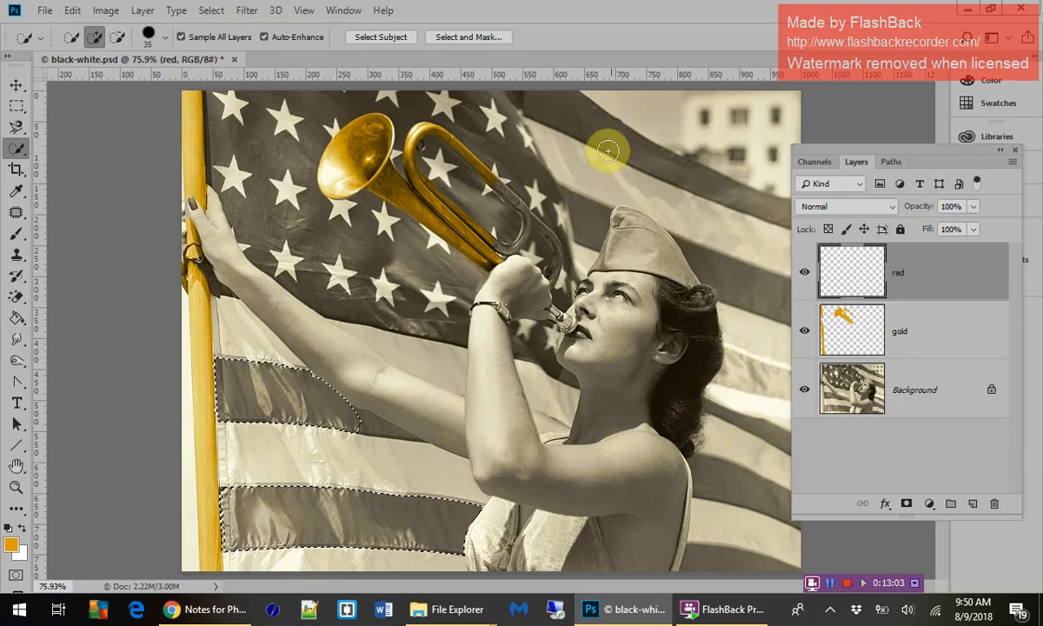
Step: Add the flag's upper dark stripes, the stripe behind the cap, and the dark stripes behind the woman's shoulder to the selection
left_click_drag(548, 109, 604, 132)
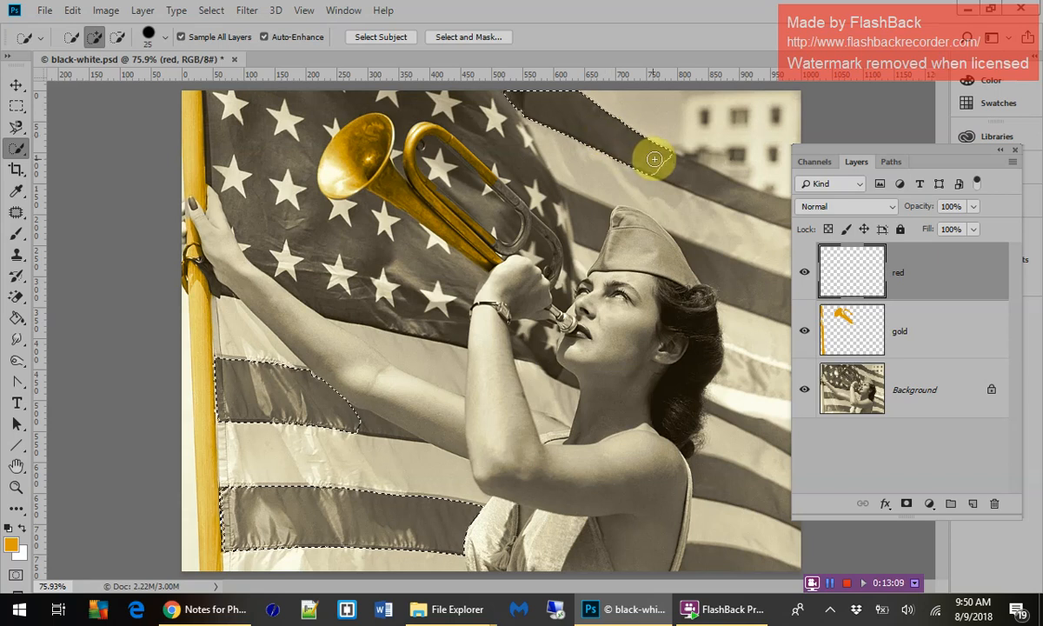
left_click_drag(856, 148, 902, 162)
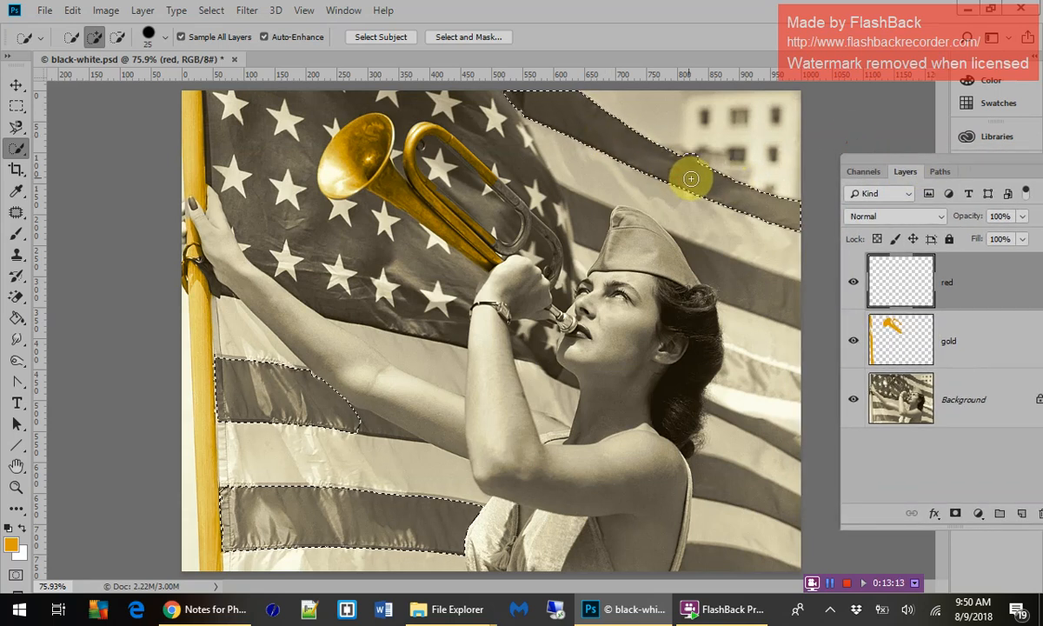
mouse_move(691, 178)
left_mouse_down()
mouse_move(768, 278)
mouse_move(722, 190)
left_mouse_up()
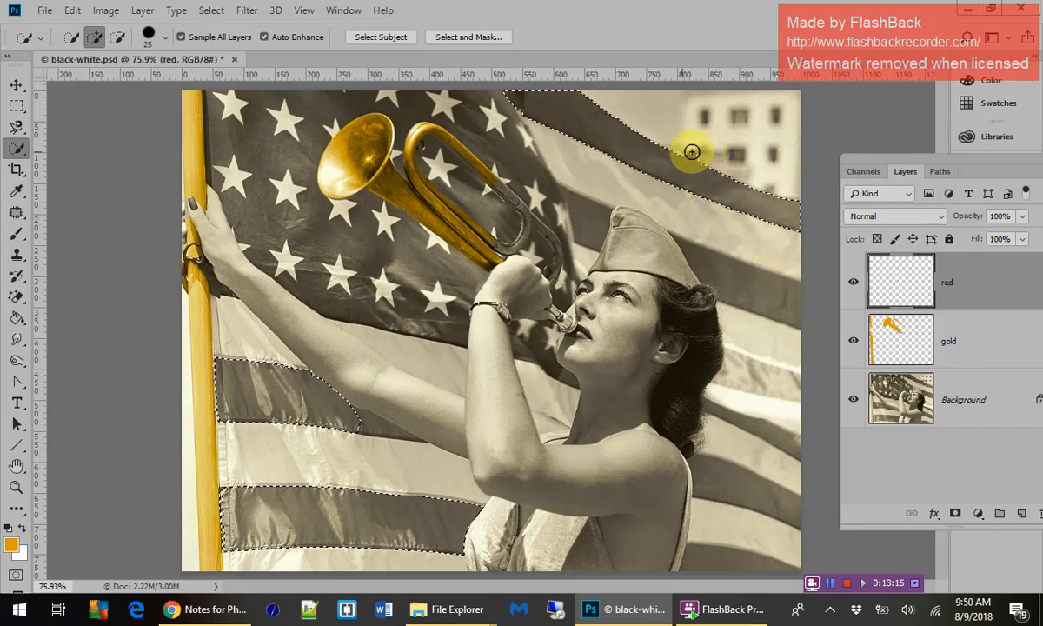
mouse_move(686, 254)
left_mouse_down()
mouse_move(710, 275)
mouse_move(782, 298)
mouse_move(782, 311)
mouse_move(589, 232)
left_mouse_up()
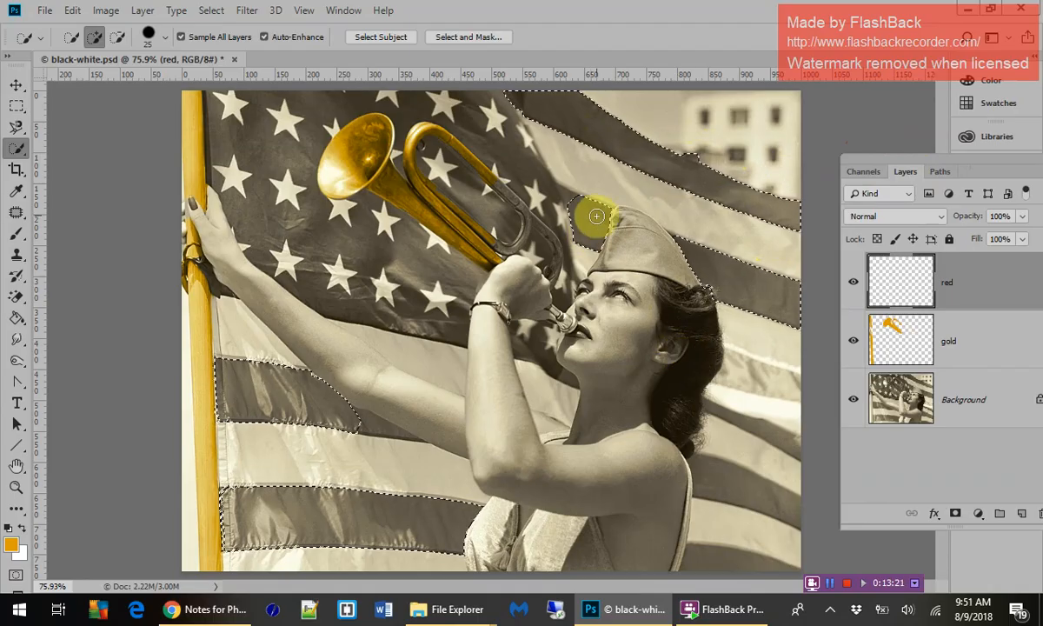
left_click_drag(683, 460, 728, 491)
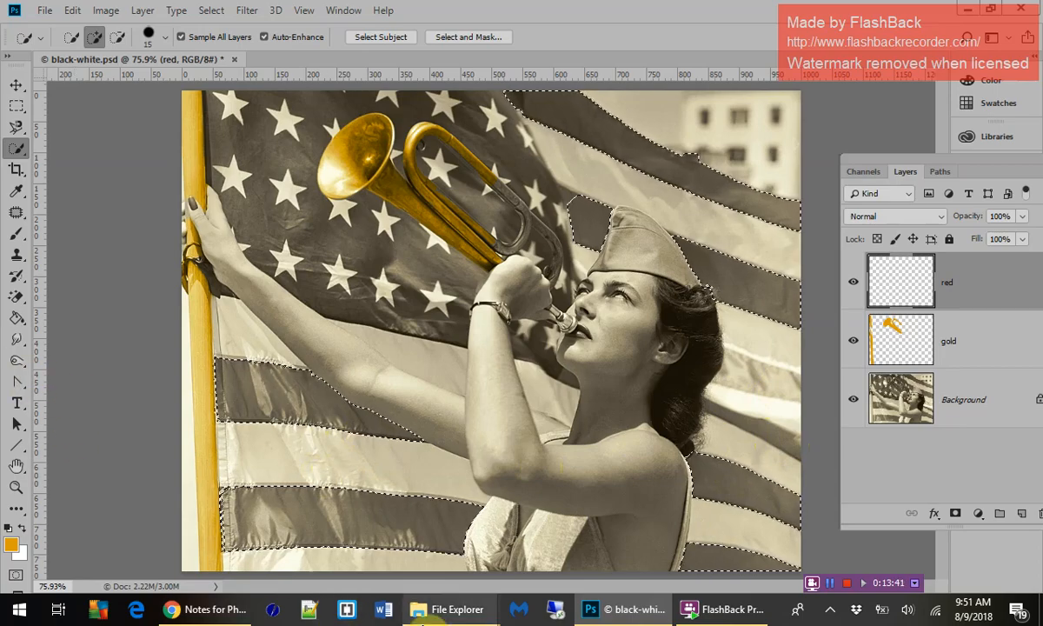
Step: Consult the colorization notes in Chrome and set the foreground color to RGB 212, 27, 27
left_click(11, 543)
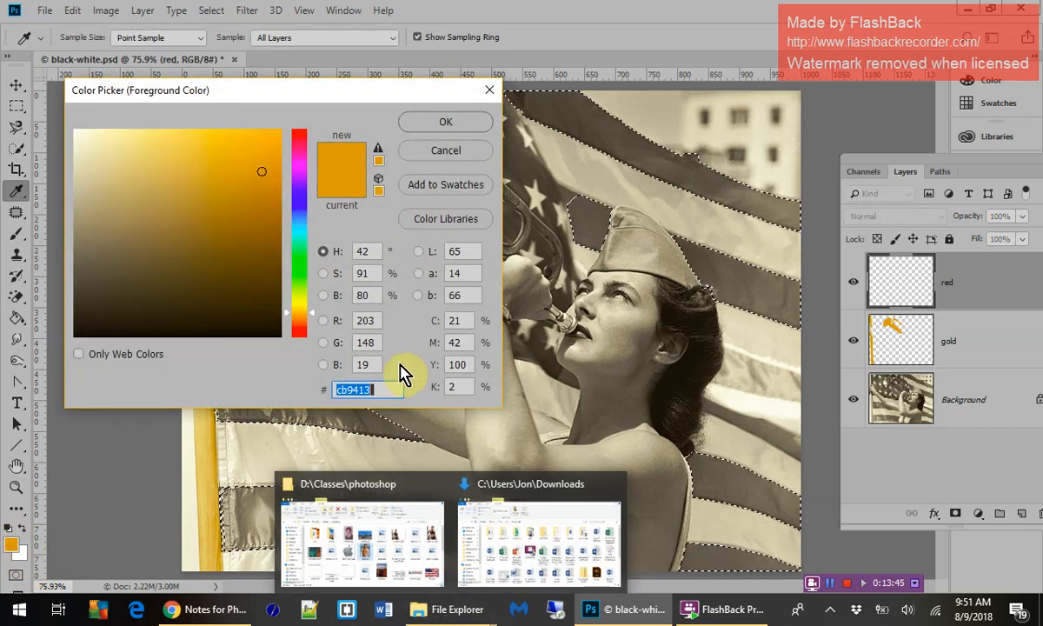
mouse_move(627, 612)
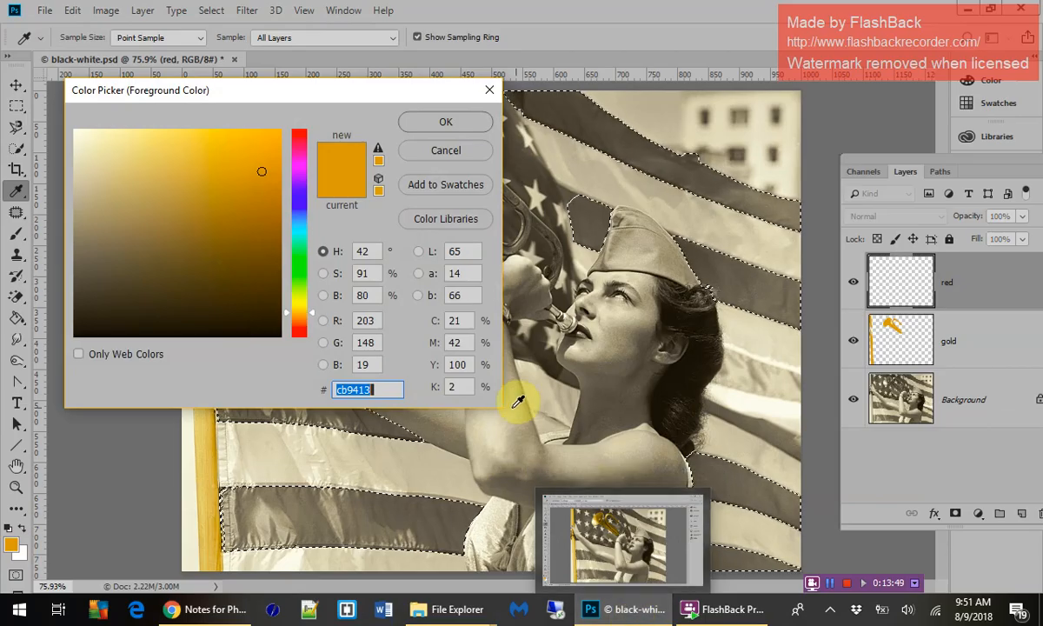
left_click(205, 610)
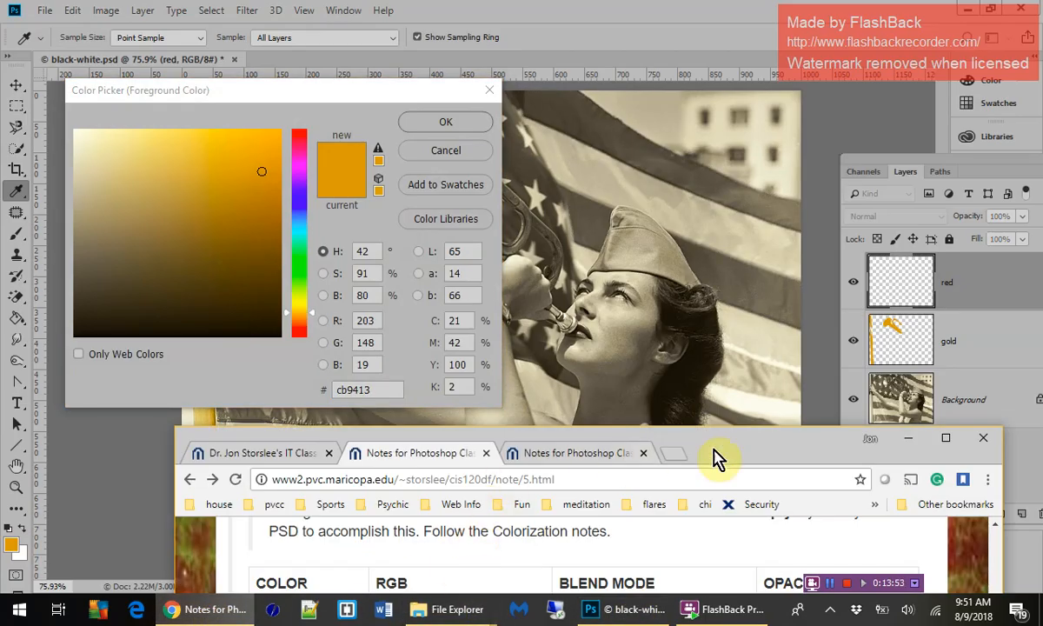
left_click_drag(713, 458, 740, 570)
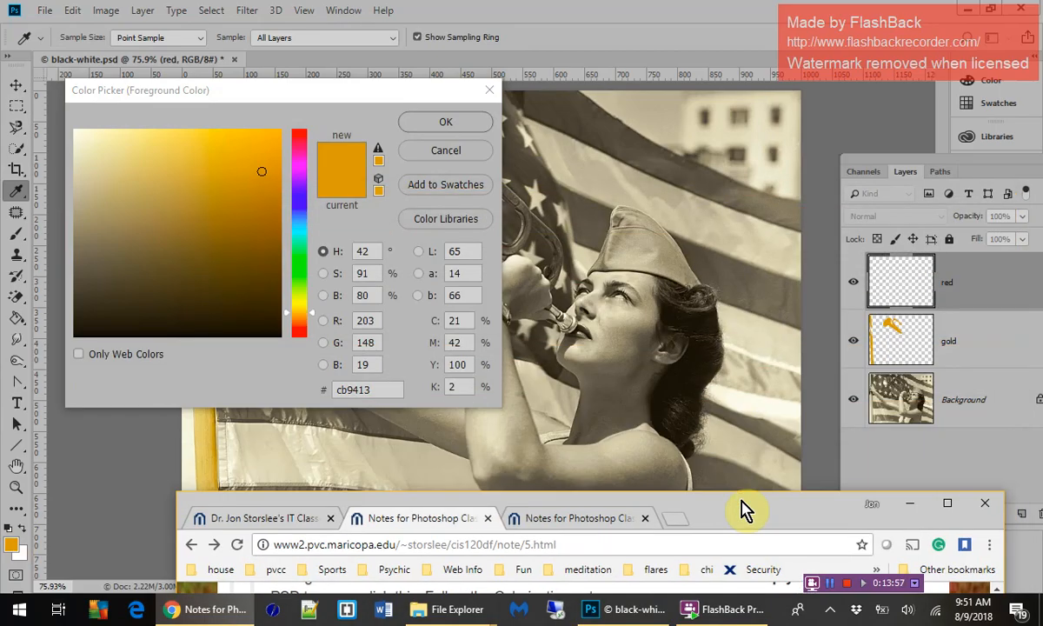
left_click(369, 322)
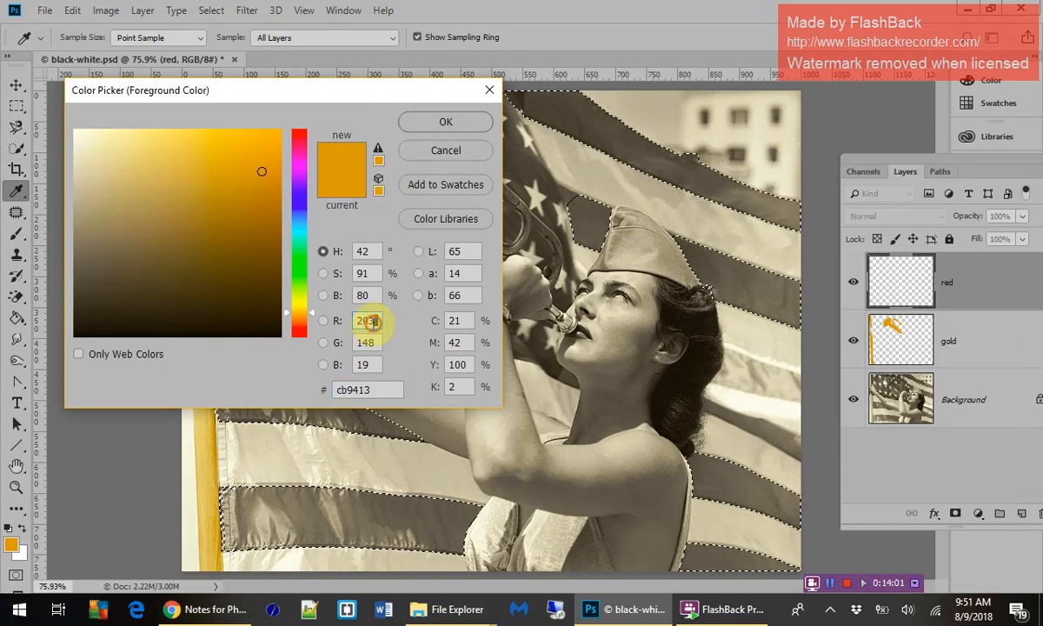
left_click_drag(369, 322, 355, 321)
type("212")
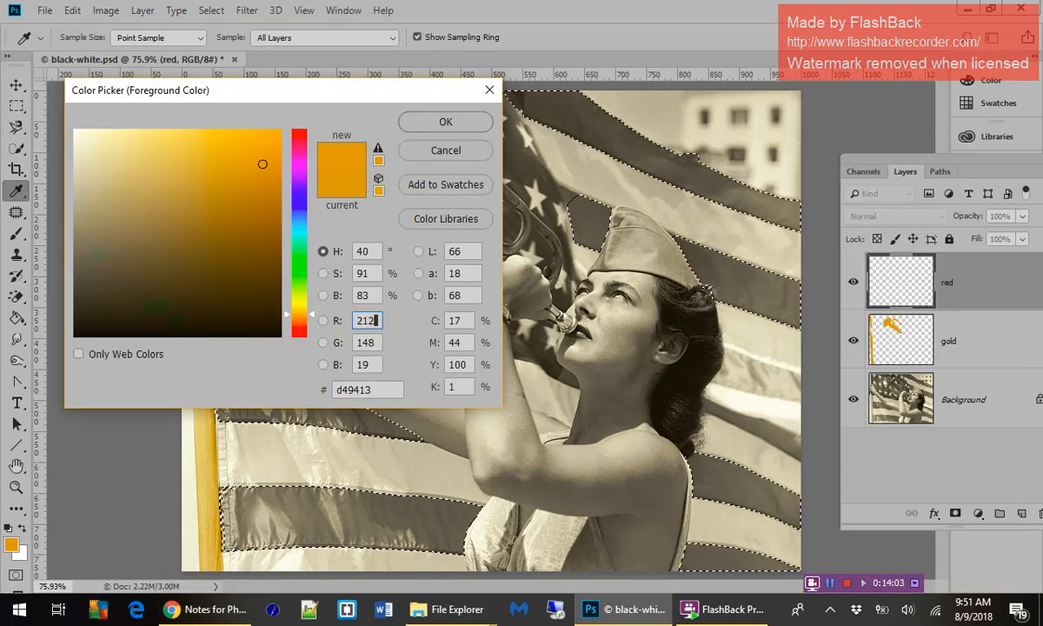
left_click_drag(391, 348, 357, 341)
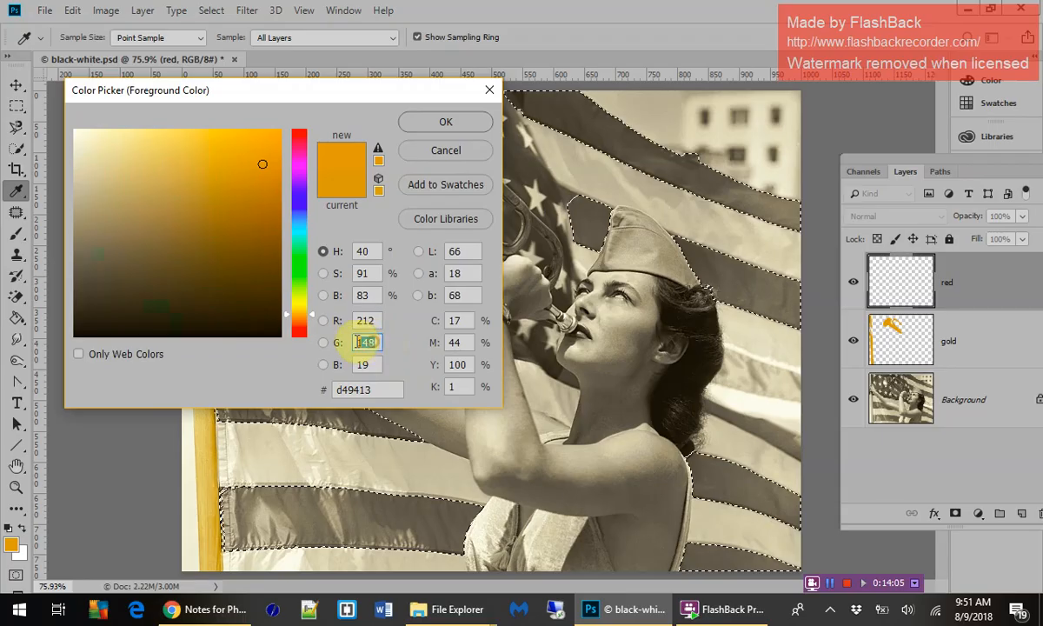
type("27")
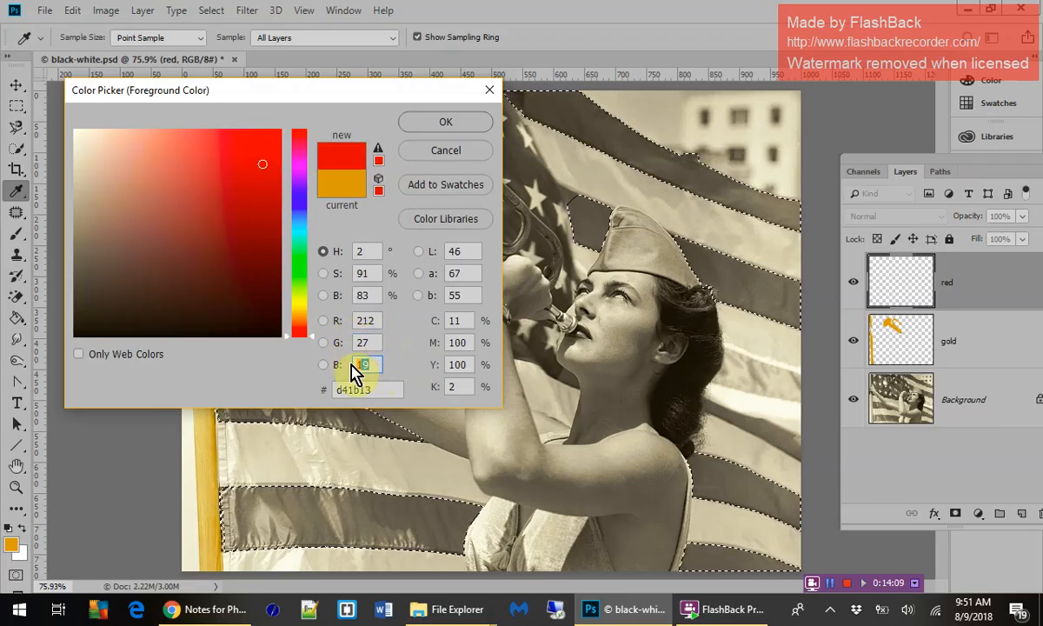
type("27")
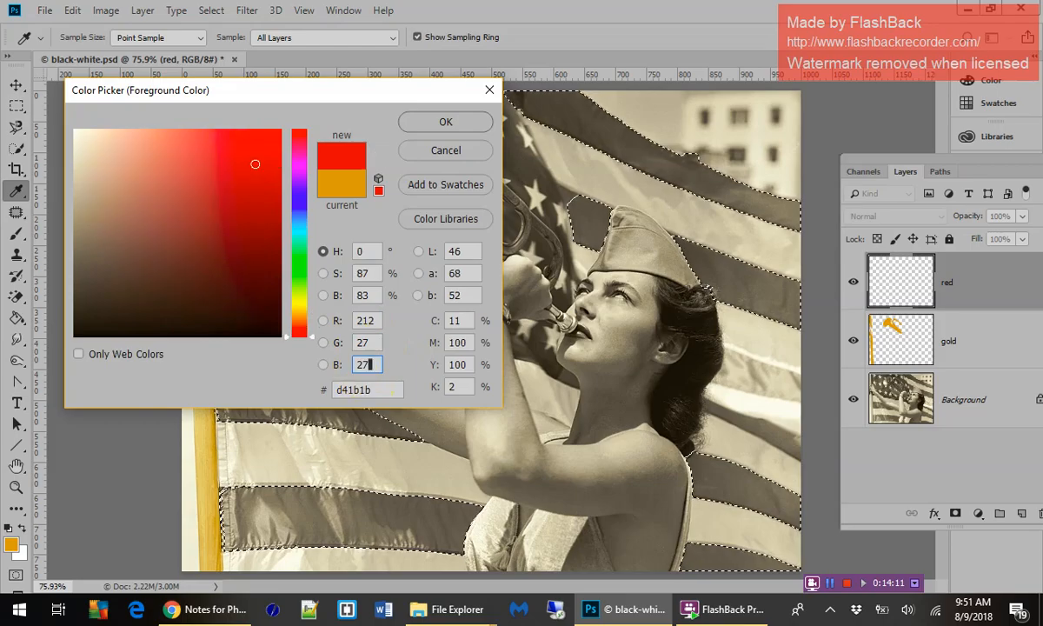
left_click(446, 122)
Step: Fill the selected flag stripes with red on the red layer using the Paint Bucket
key("w")
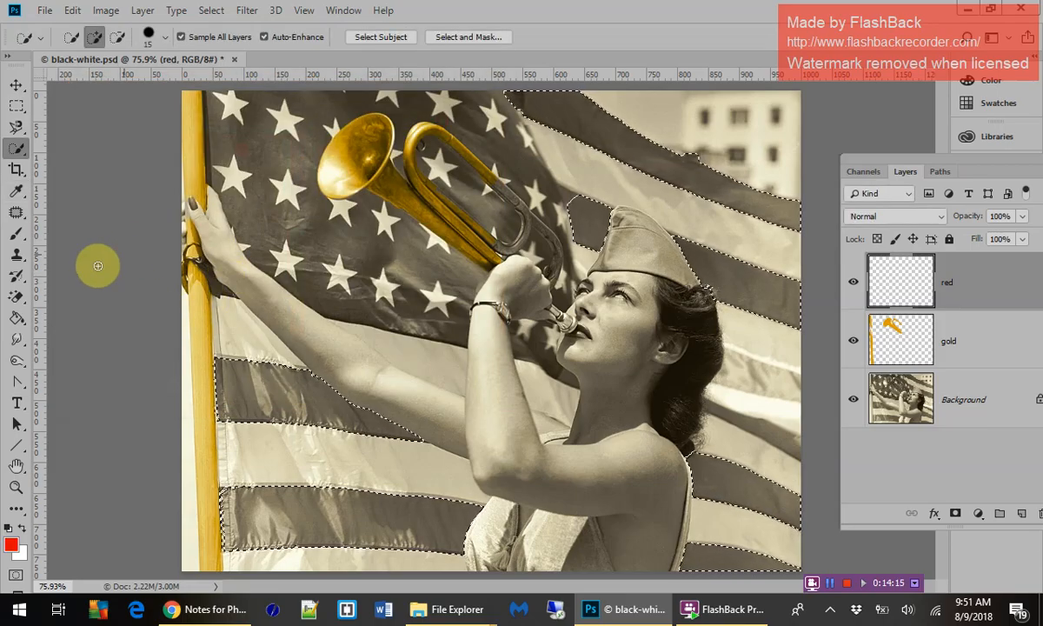
left_click(16, 319)
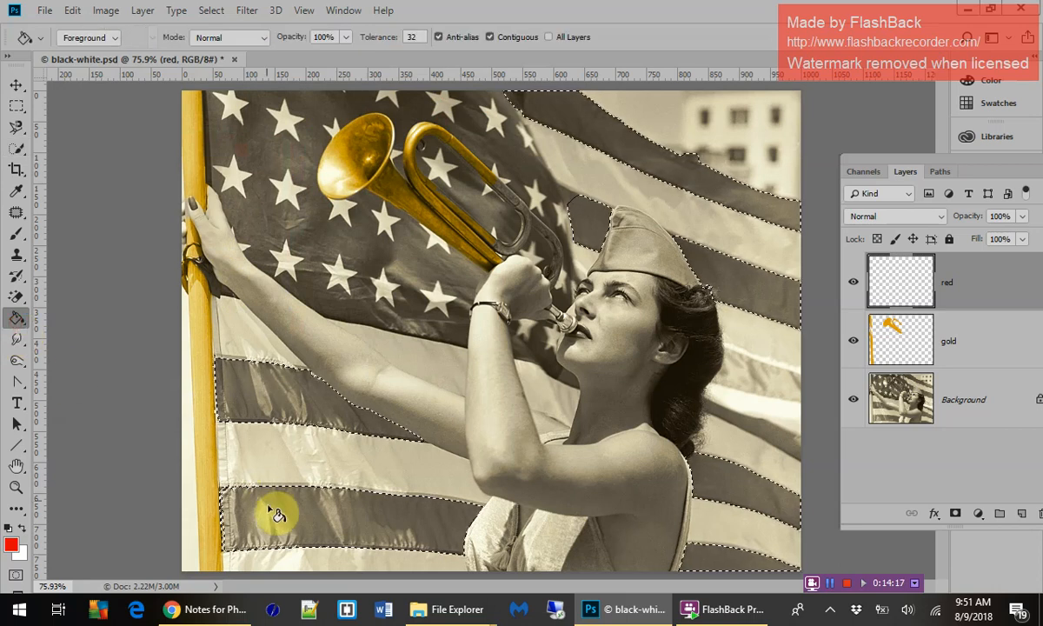
left_click(231, 511)
left_click(231, 485)
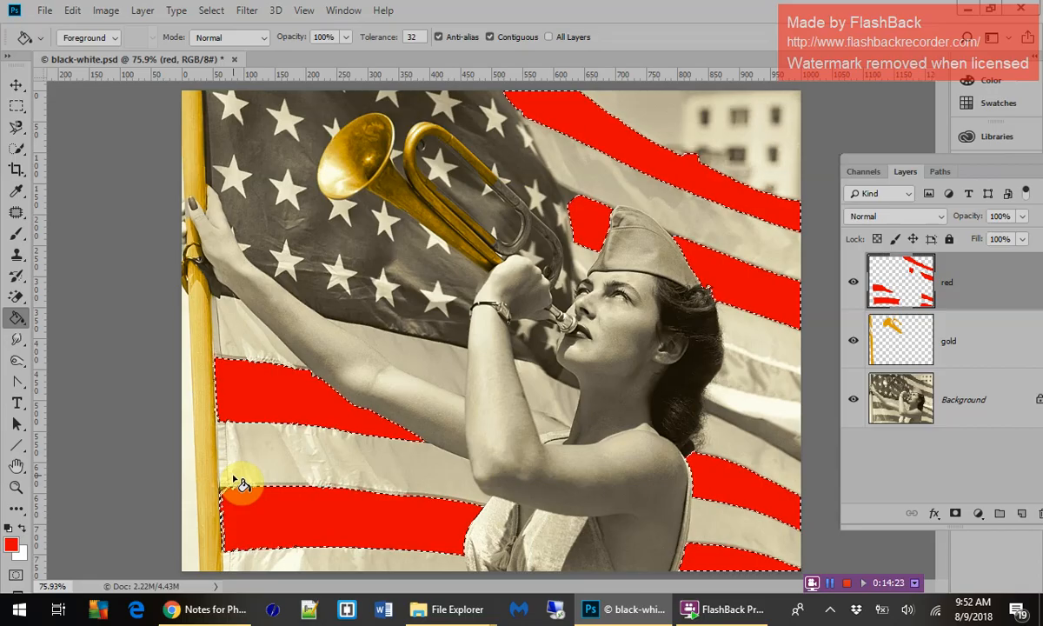
Step: Check the blend mode and opacity listed for red in the colorization notes in Chrome
left_click(228, 609)
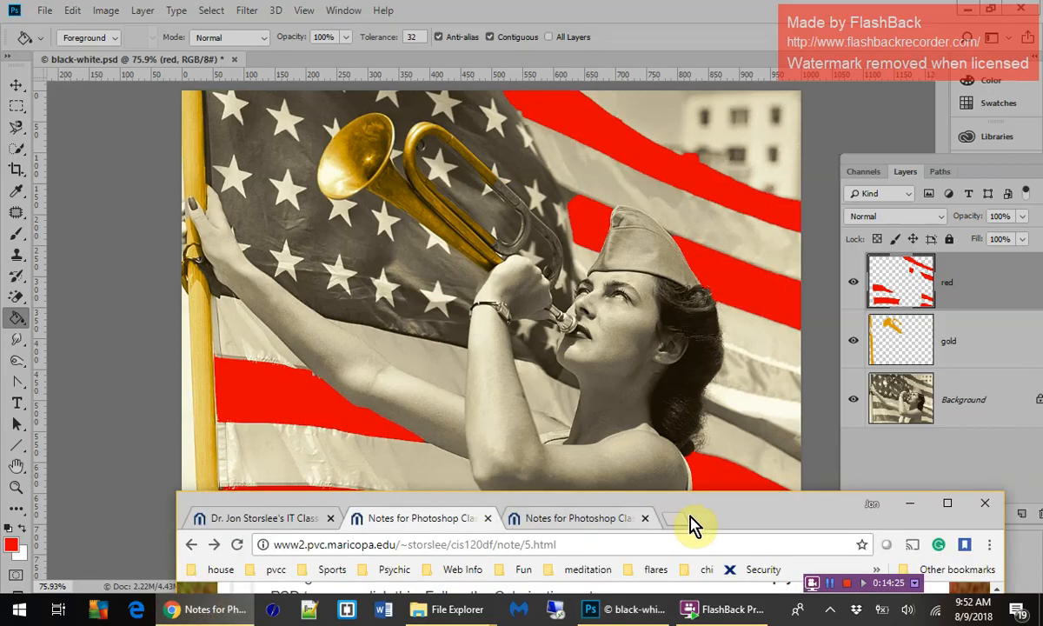
left_click_drag(692, 524, 763, 205)
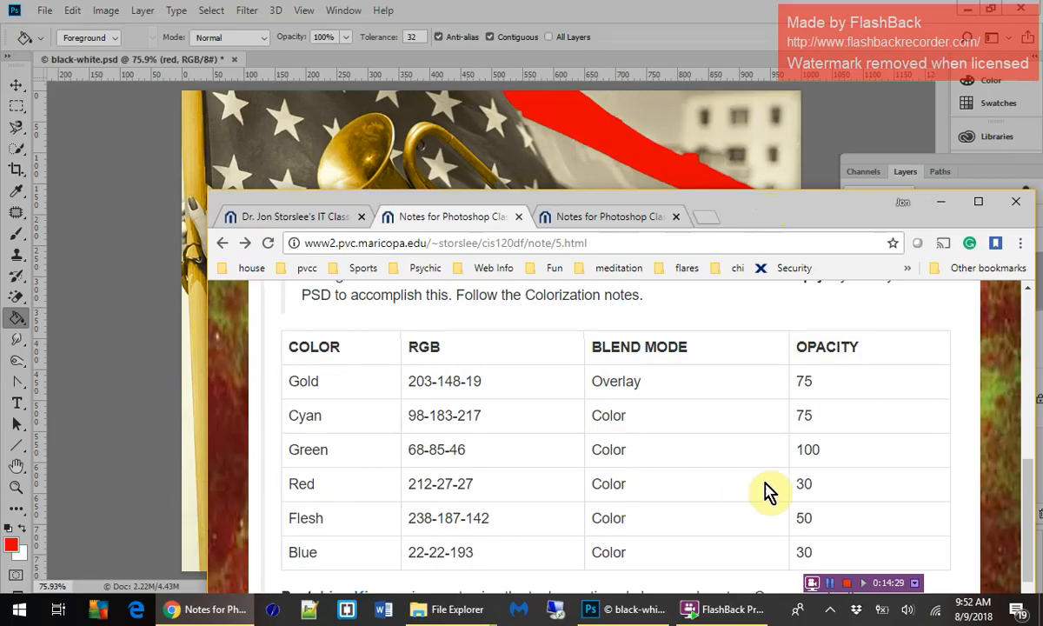
left_click_drag(779, 219, 774, 563)
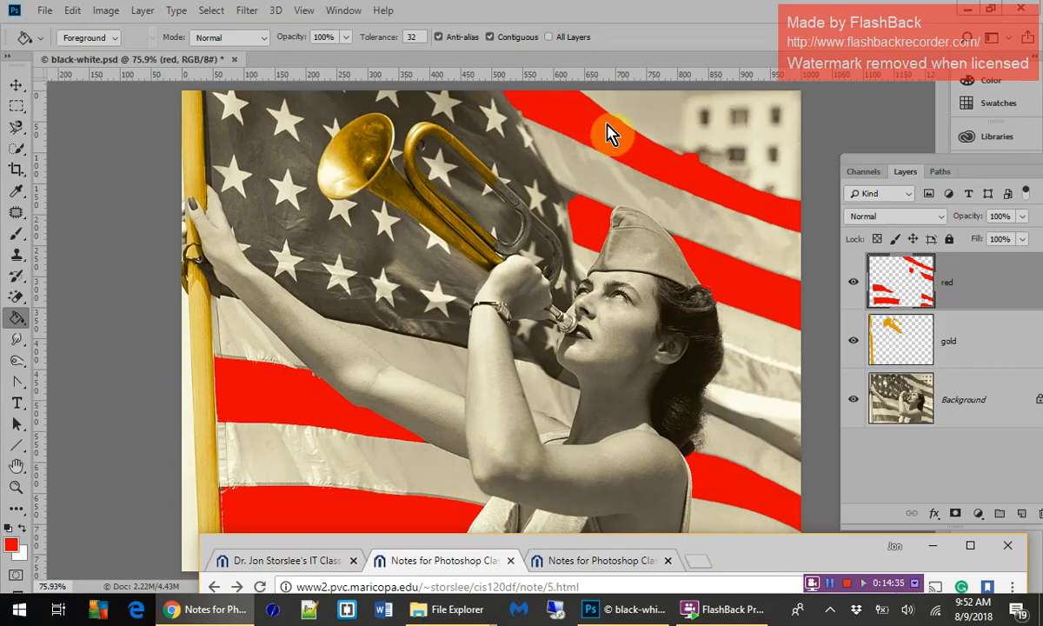
Step: Set the red layer's opacity to 45% and its blend mode to Color, and deselect the stripes
left_click(1020, 217)
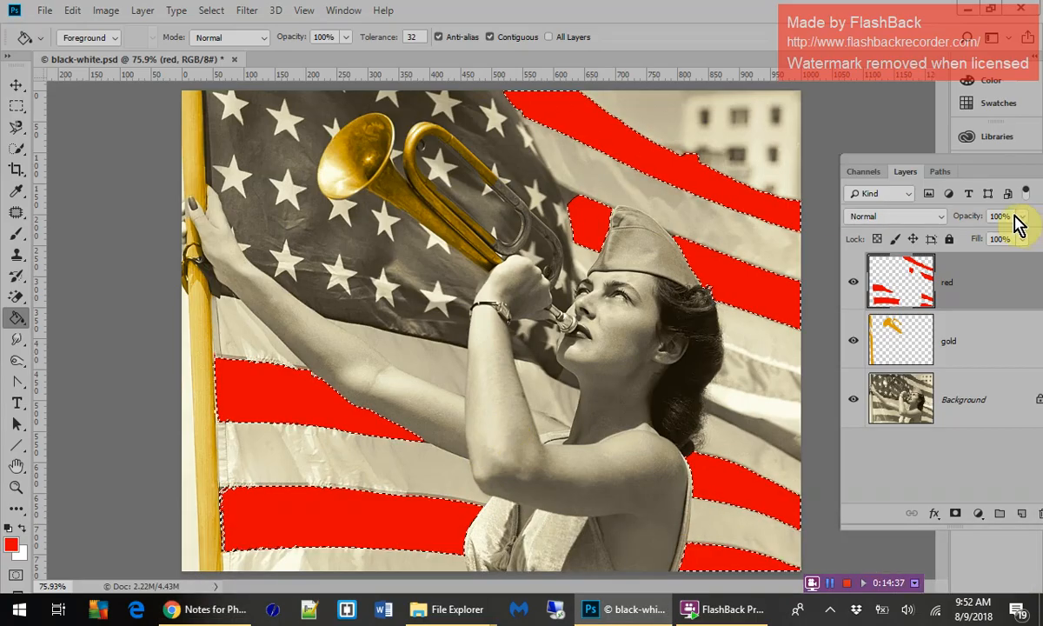
left_click_drag(1010, 215, 986, 214)
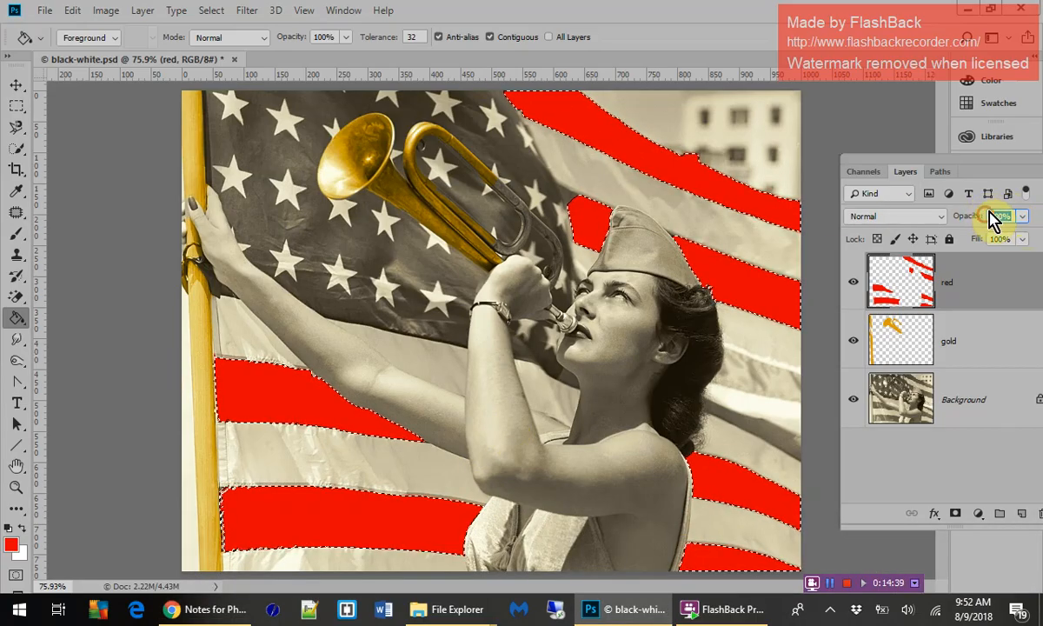
type("30")
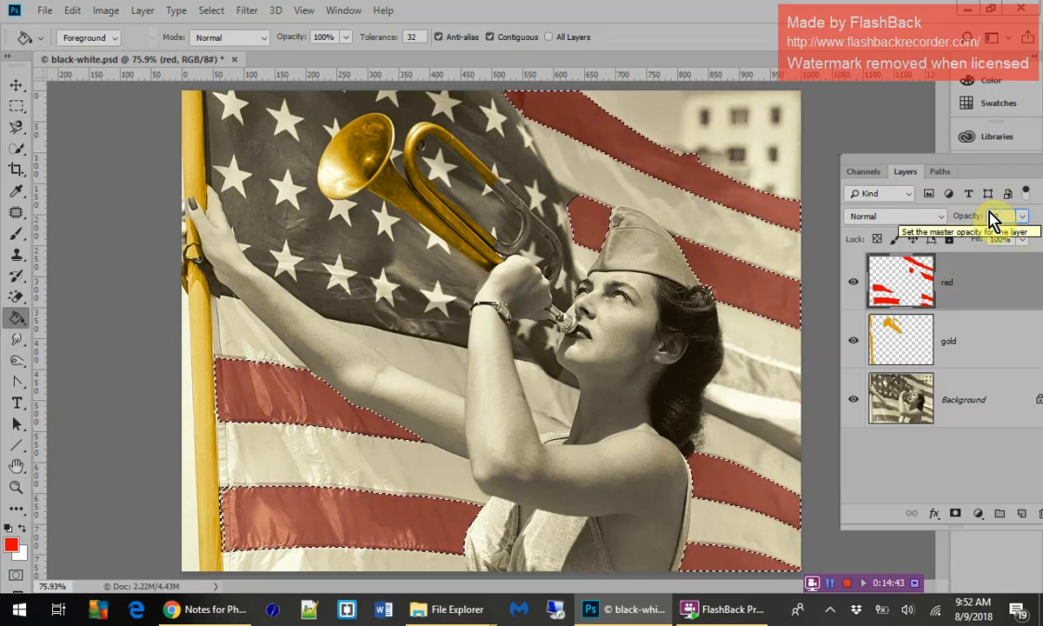
left_click(993, 217)
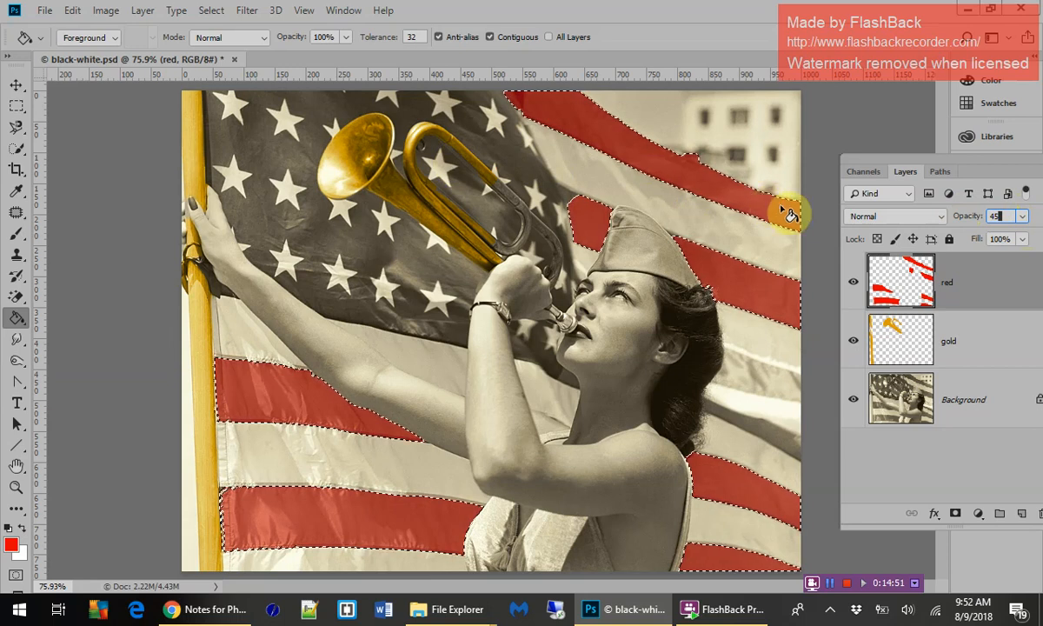
left_click(941, 217)
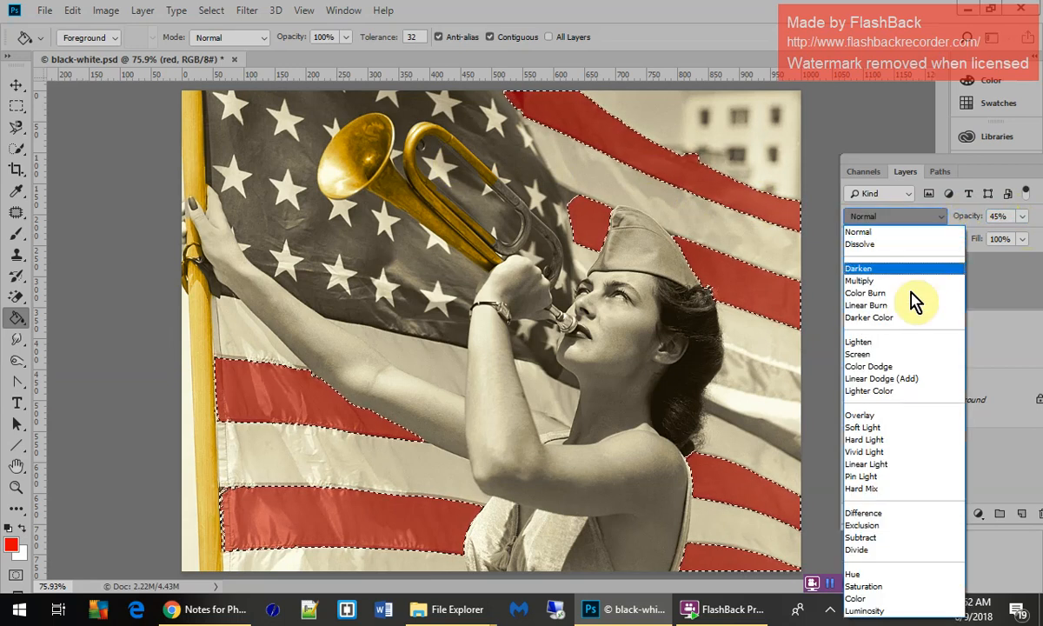
left_click(901, 599)
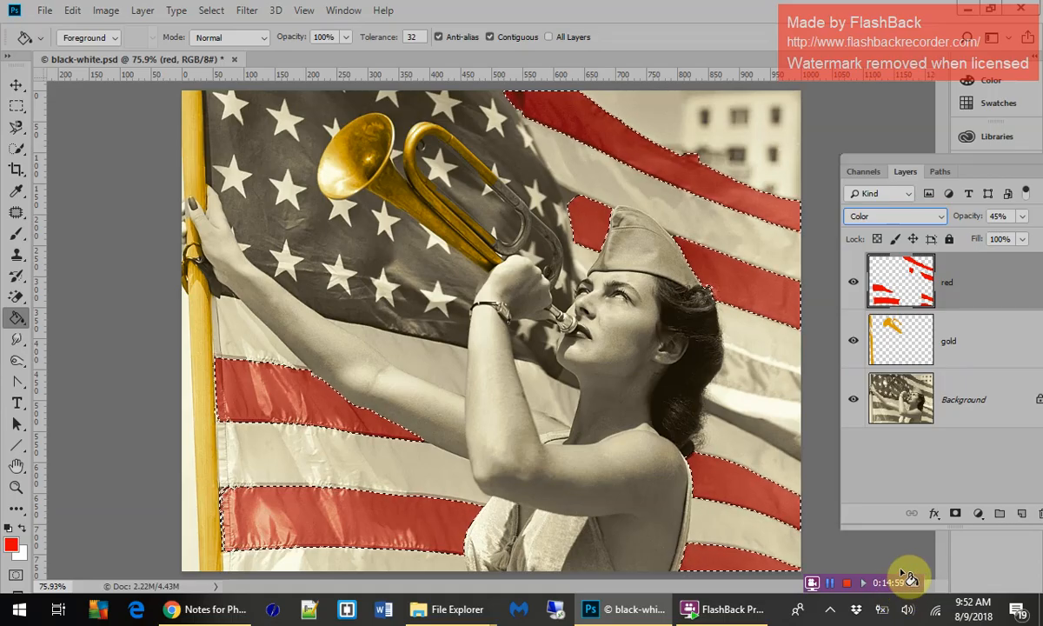
key("ctrl+d")
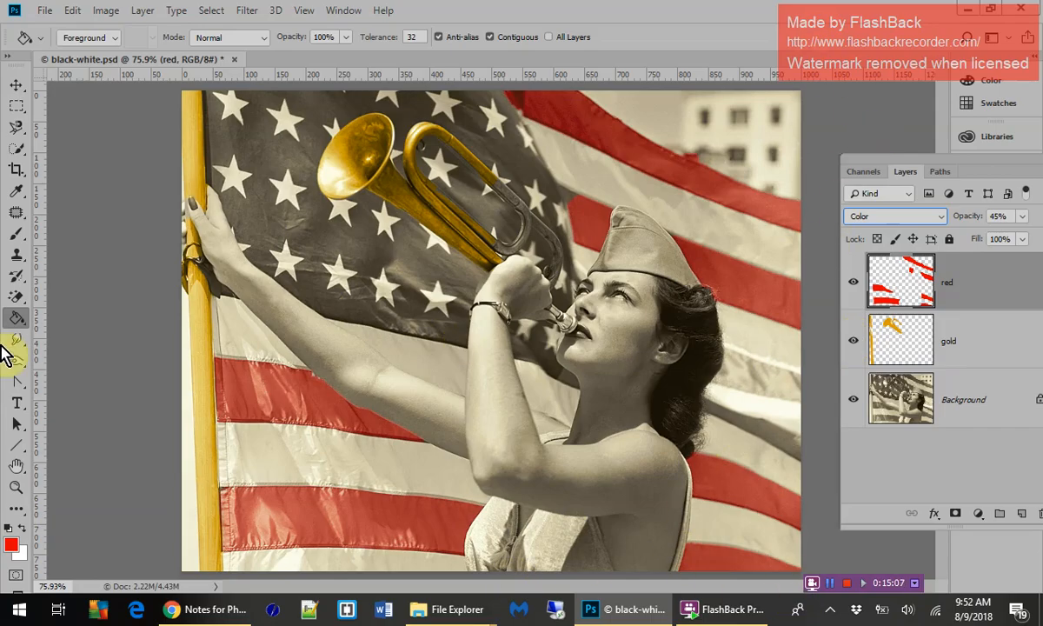
Step: Select the narrow dark stripe behind the woman's hair with a smaller Quick Selection brush and fill it with red on the red layer
left_click(18, 484)
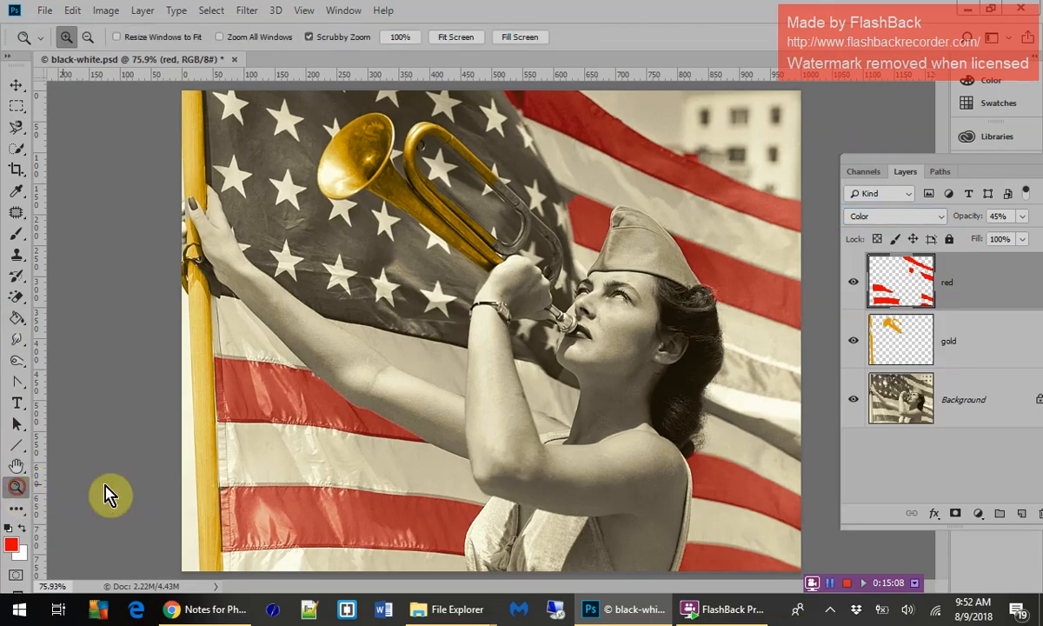
left_click(751, 380)
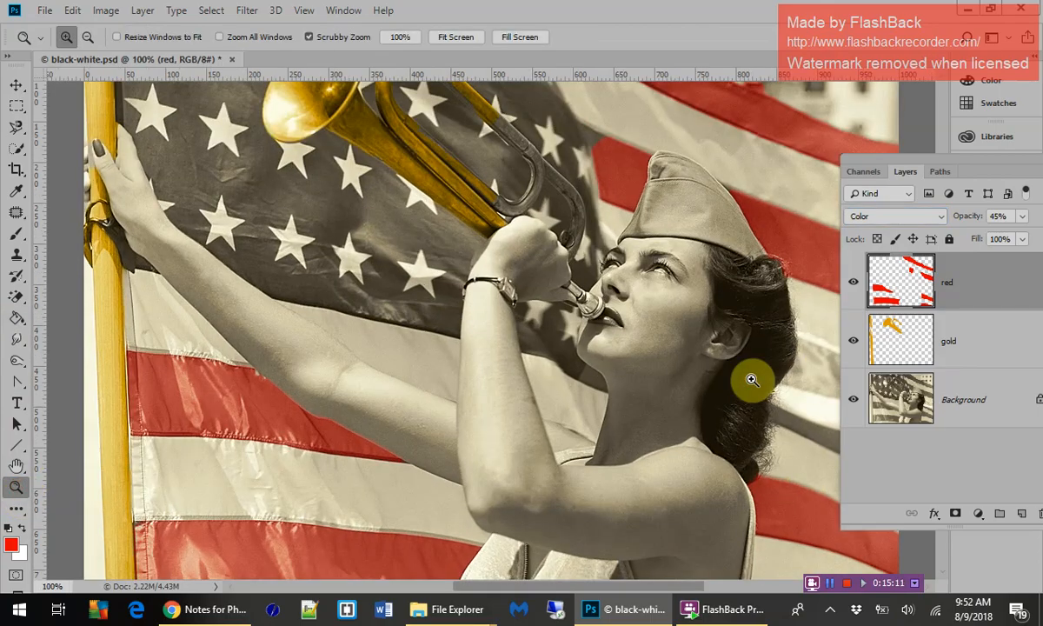
left_click(799, 378)
left_click_drag(800, 378, 820, 384)
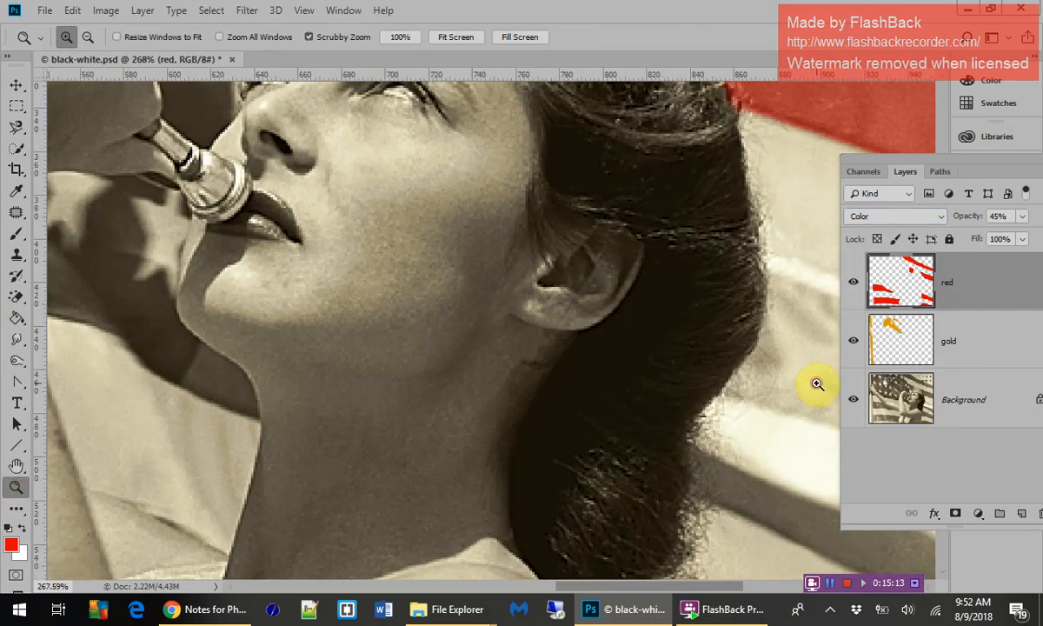
left_click_drag(642, 587, 696, 588)
scroll(687, 464, "down", 1)
scroll(687, 465, "down", 4)
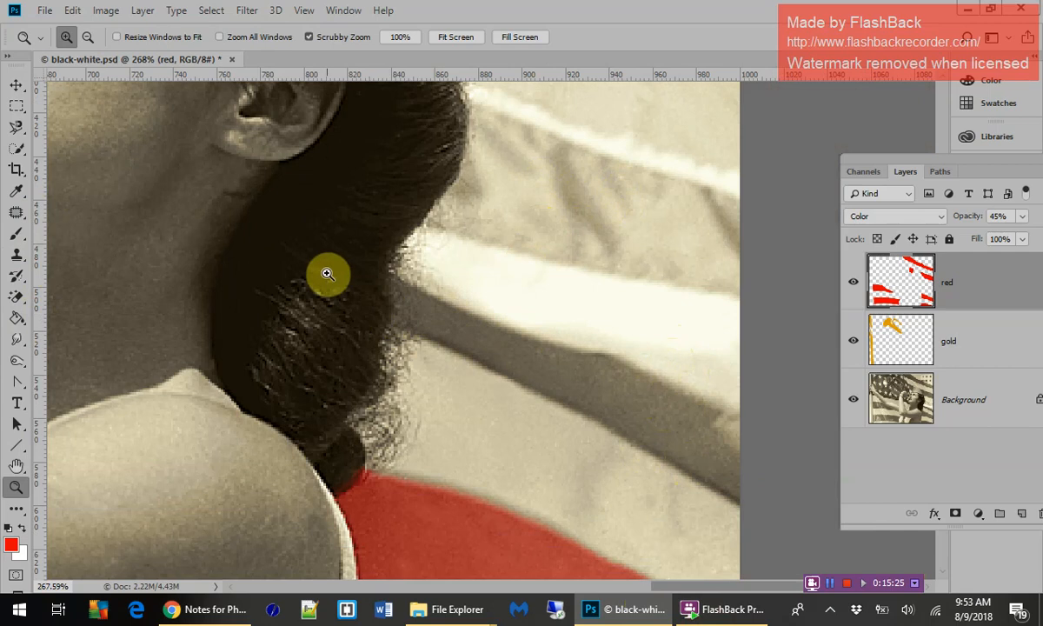
left_click(16, 148)
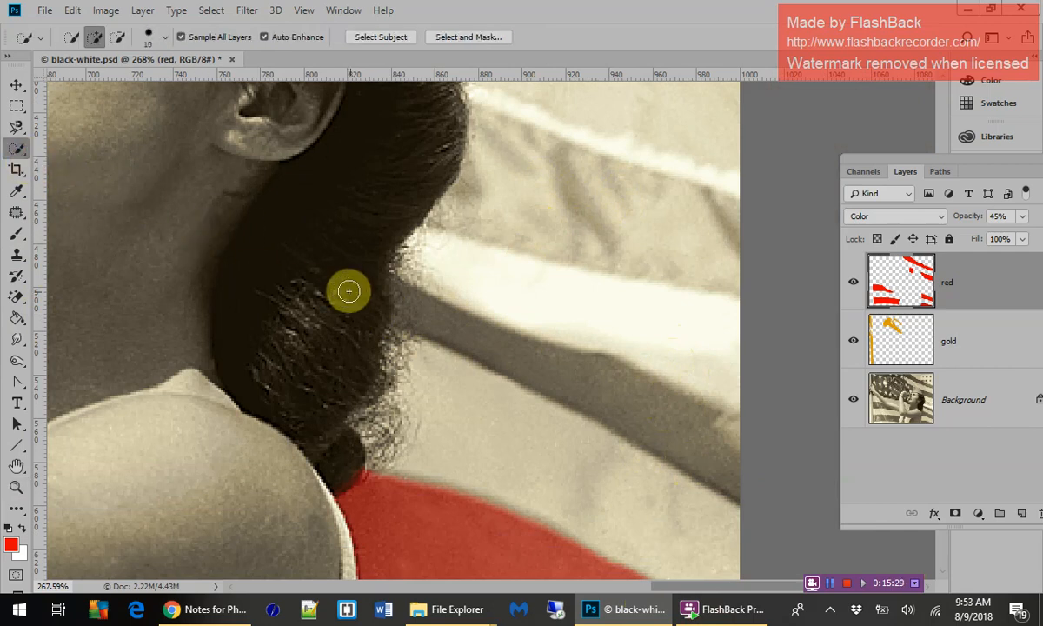
key("bracketleft")
key("bracketleft")
mouse_move(405, 301)
left_mouse_down()
mouse_move(486, 342)
mouse_move(475, 355)
mouse_move(537, 370)
left_mouse_up()
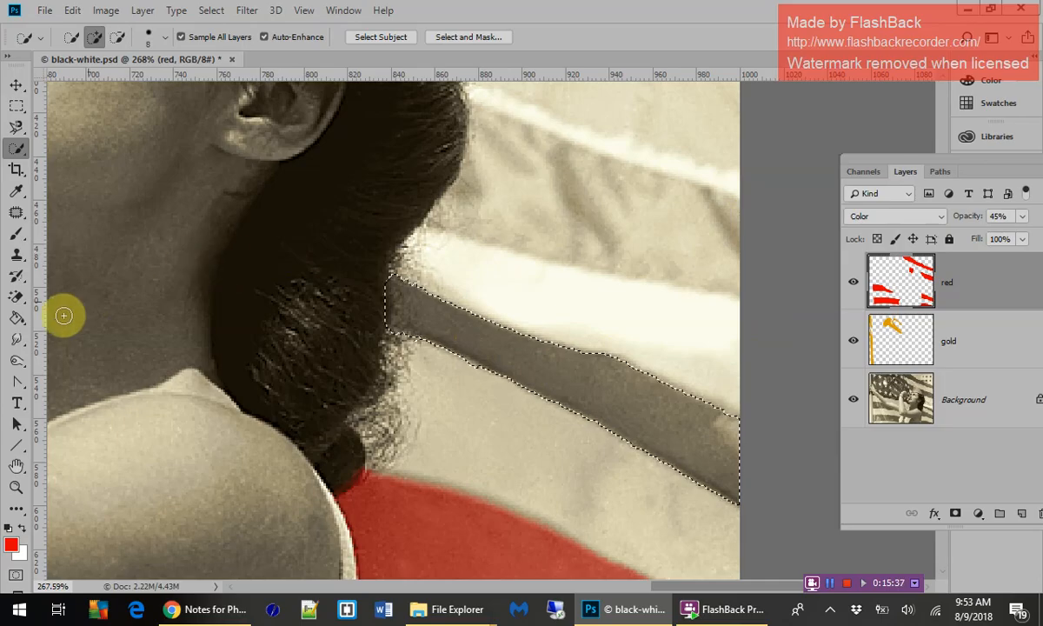
left_click(19, 320)
left_click(570, 355)
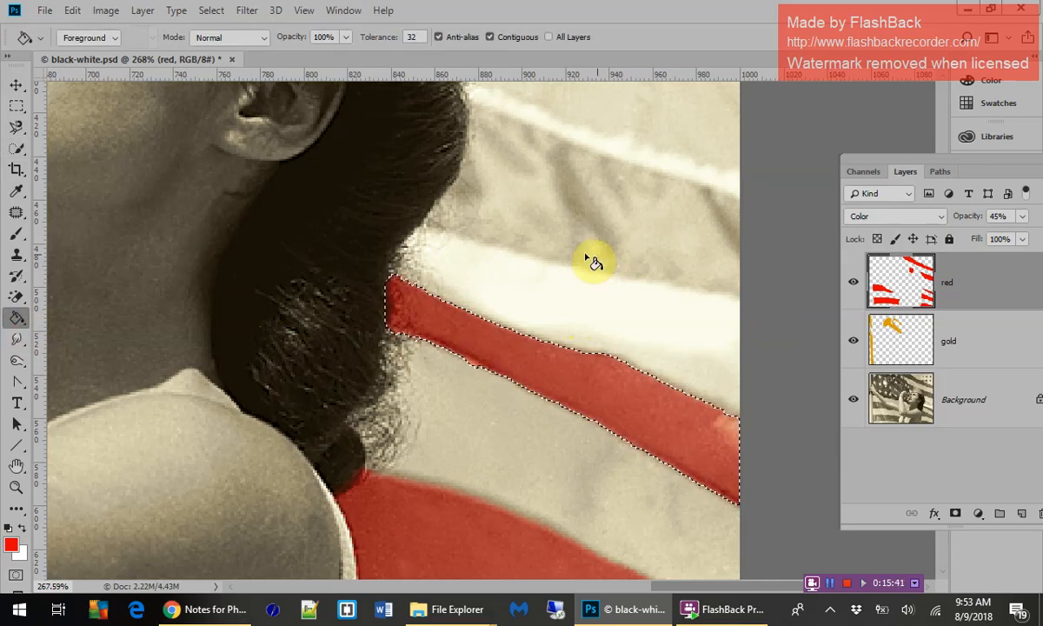
Step: Outline the pale wrinkled stripe beside the woman's hair with the Magnetic Lasso, fill it with red, and clear the selection
left_click(16, 127)
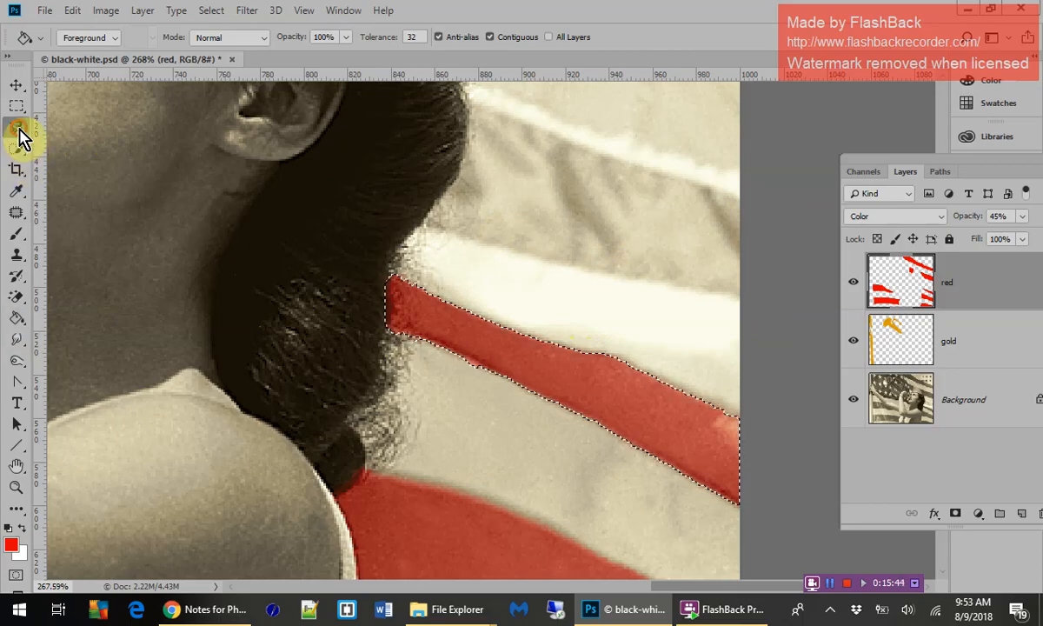
left_click(469, 98)
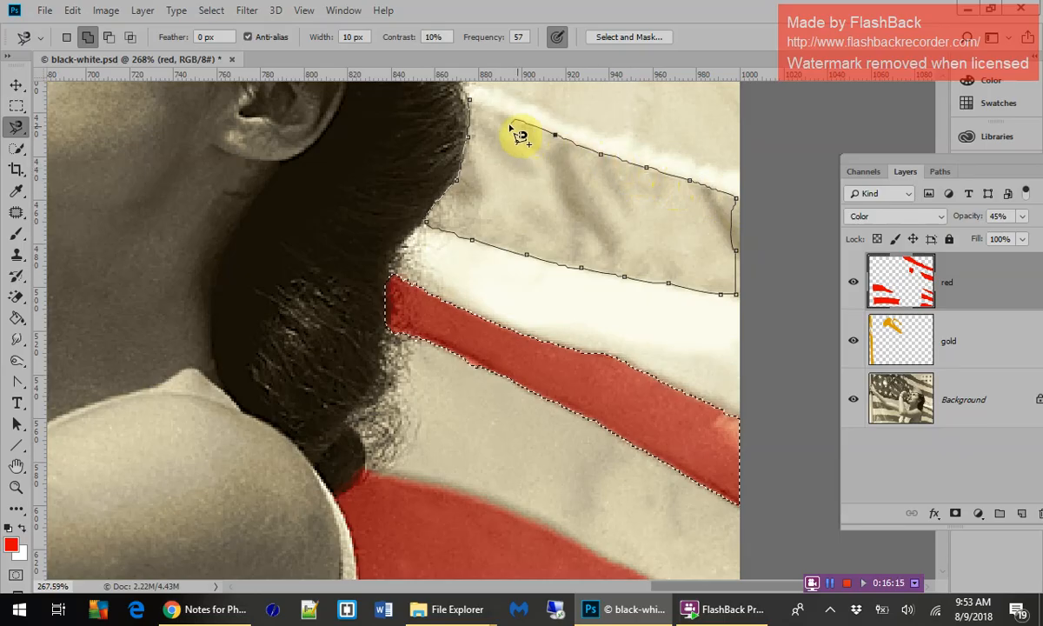
left_click(470, 103)
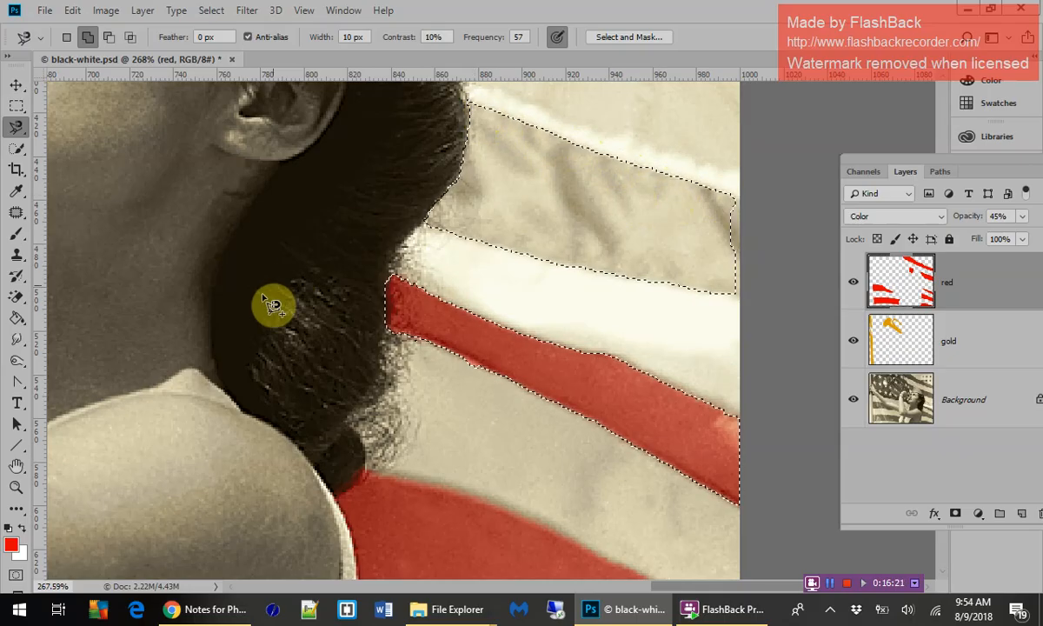
left_click(16, 318)
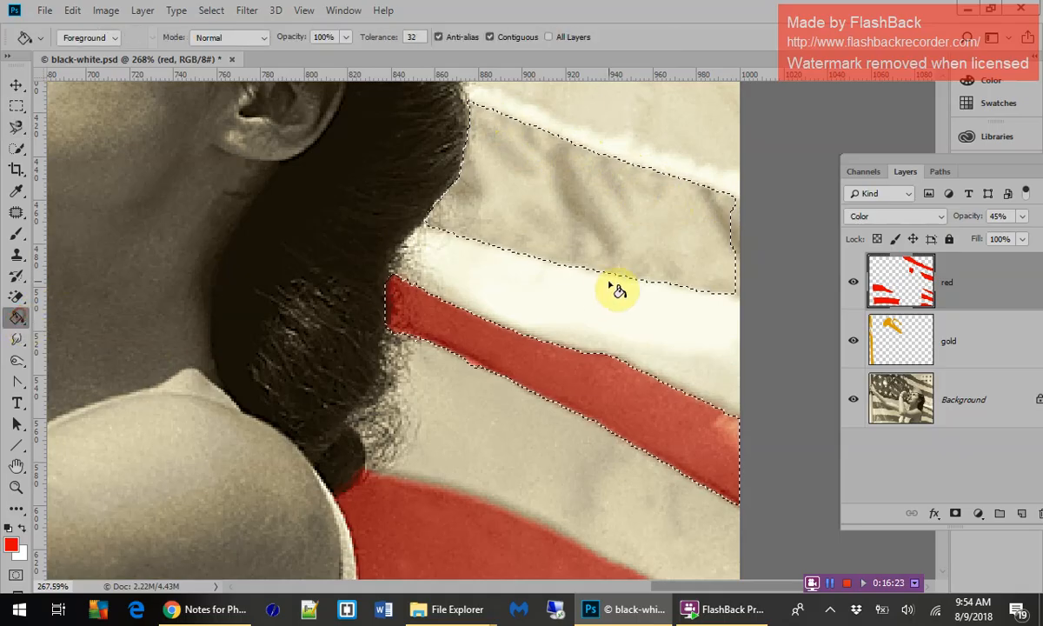
left_click(610, 255)
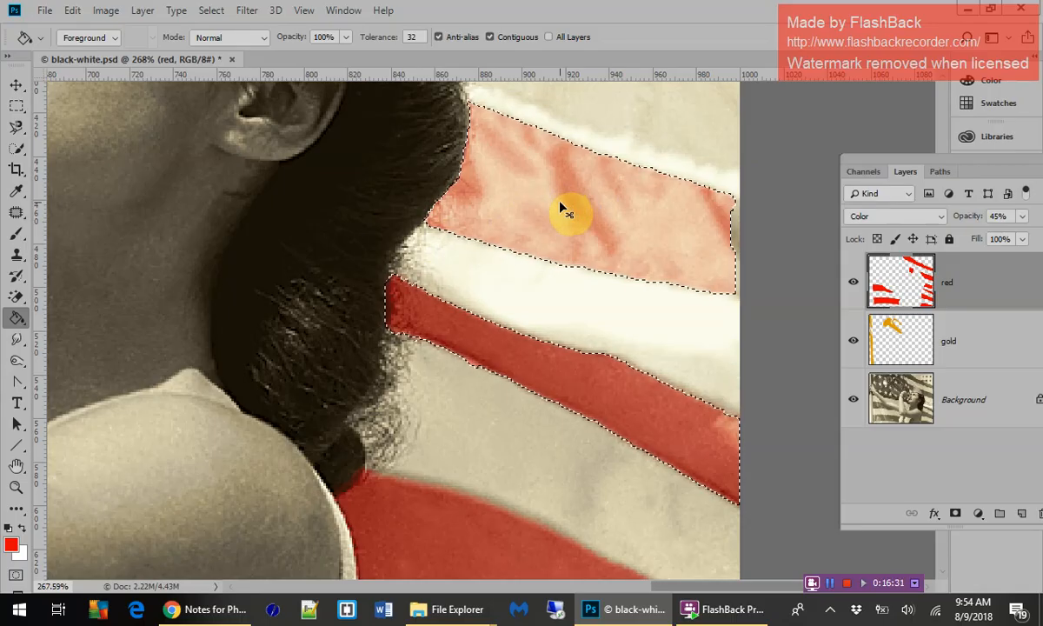
key("ctrl+d")
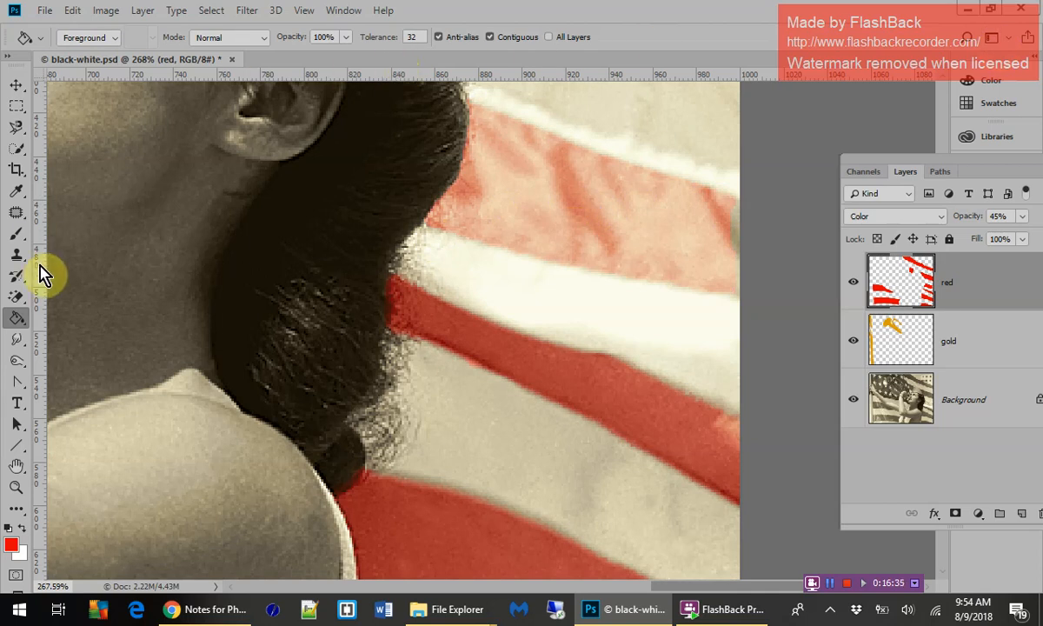
Step: Examine the red stripes and the flag's star field up close for missed areas
left_click(16, 233)
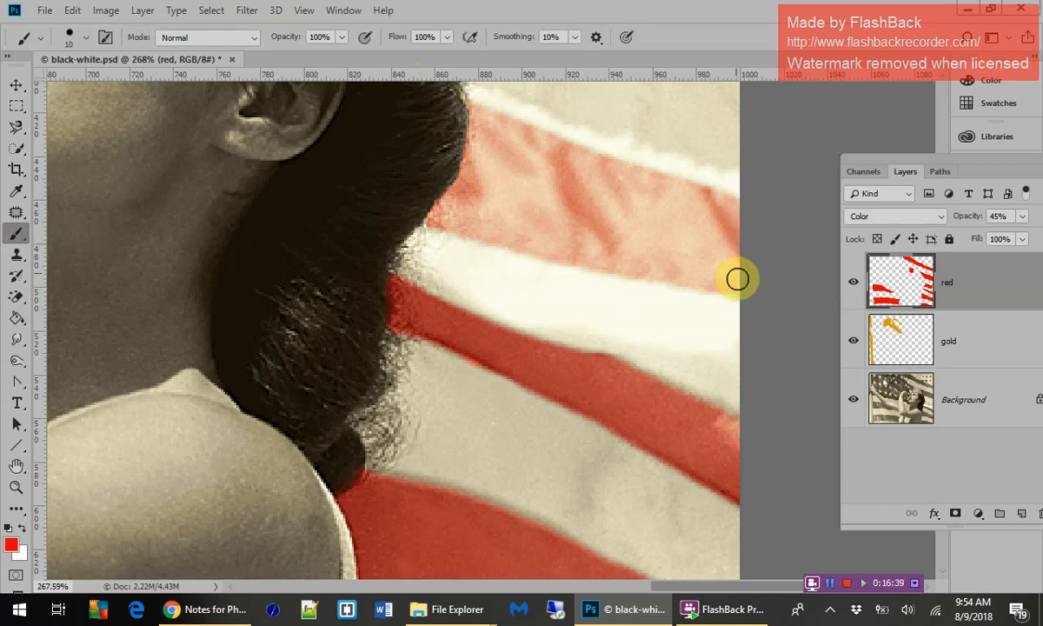
scroll(576, 271, "up", 8)
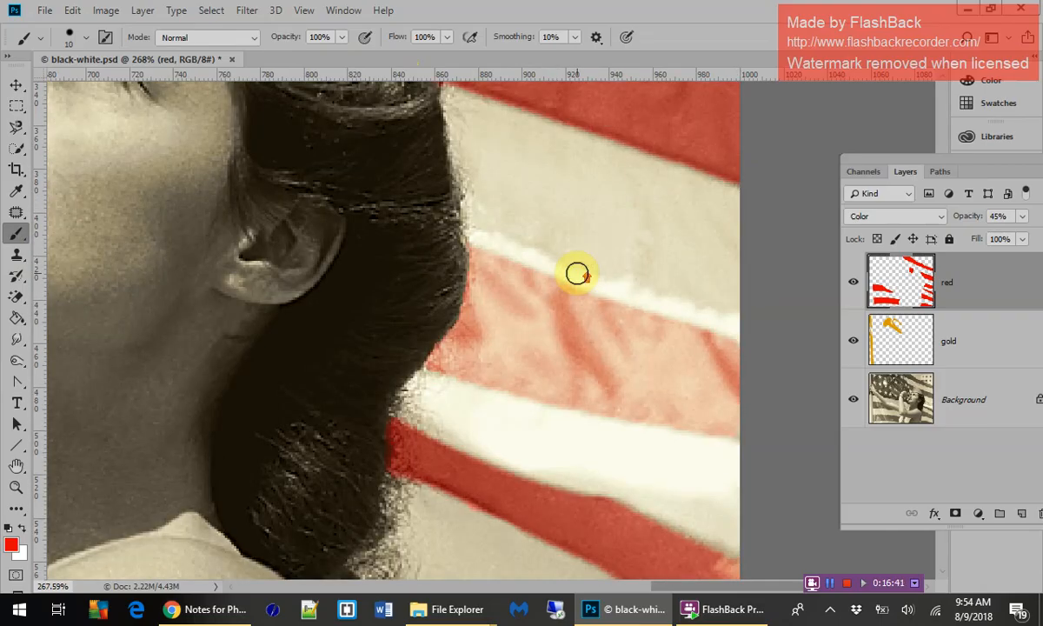
scroll(576, 267, "up", 8)
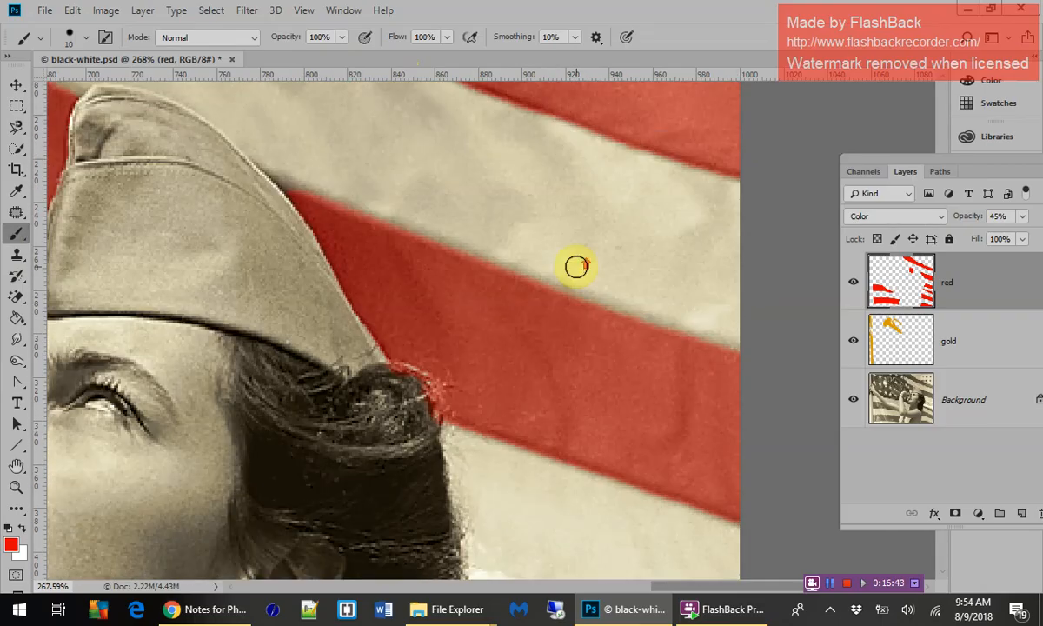
scroll(576, 267, "up", 2)
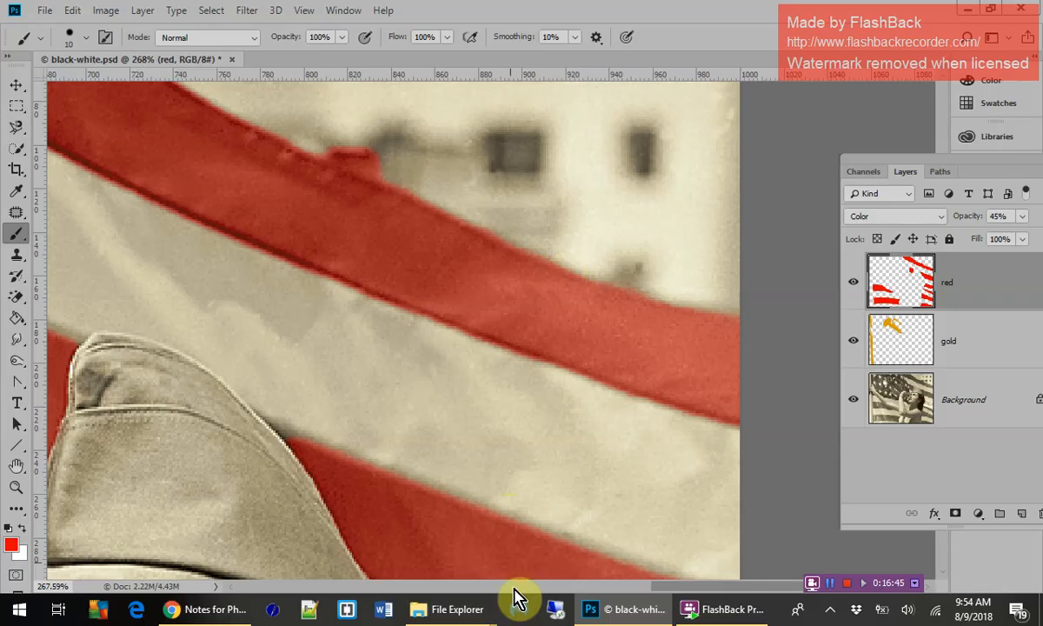
left_click_drag(682, 589, 501, 588)
scroll(497, 577, "down", 8)
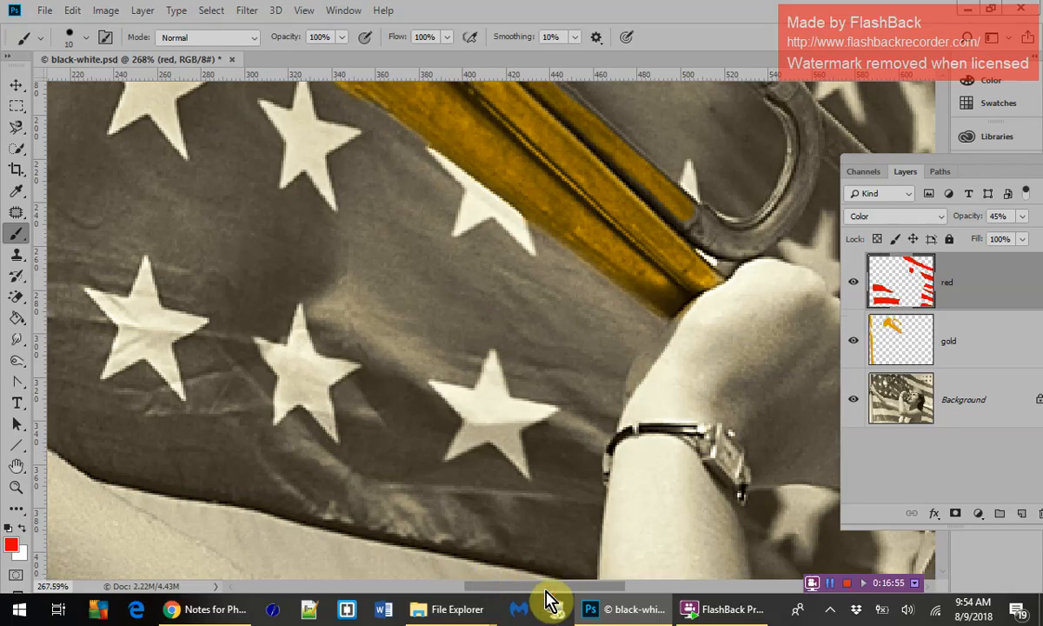
key("ctrl+0")
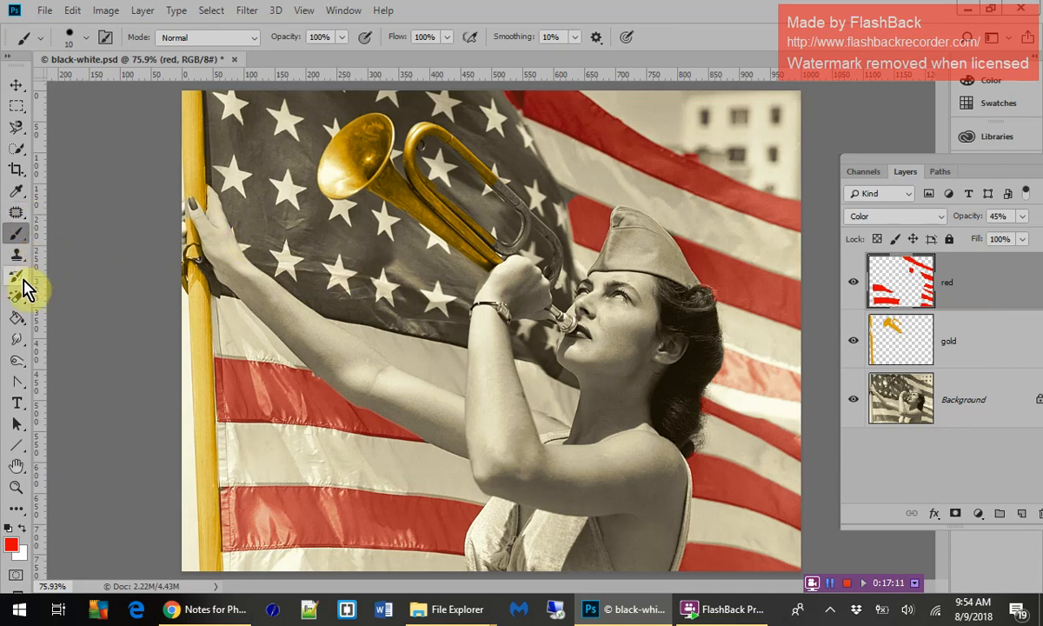
Step: Select the flag's white stars beside and below the bugle with the Quick Selection tool
left_click(16, 148)
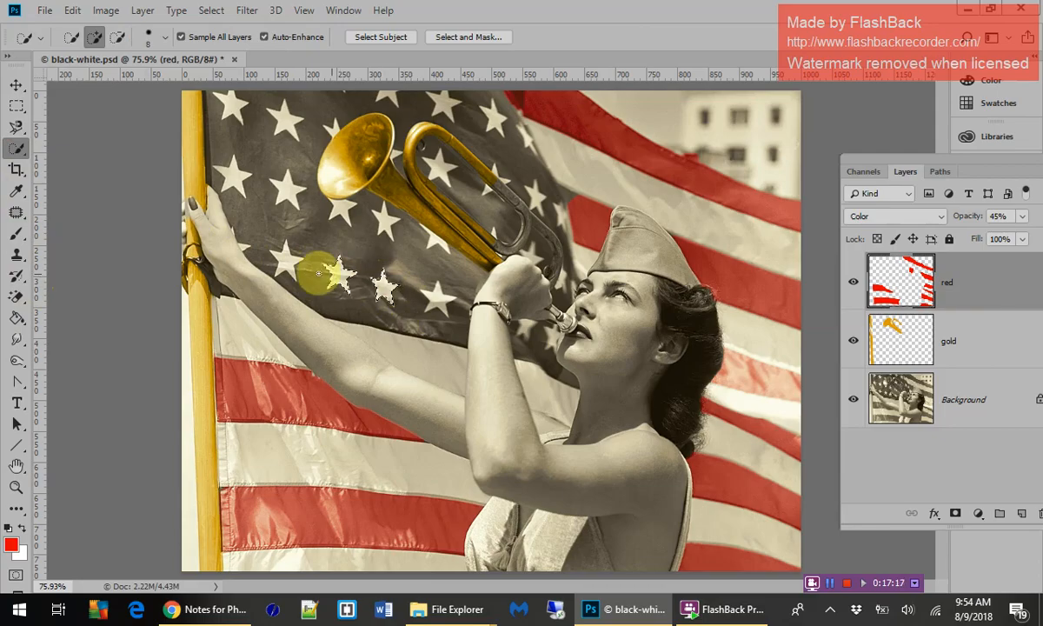
left_click(294, 263)
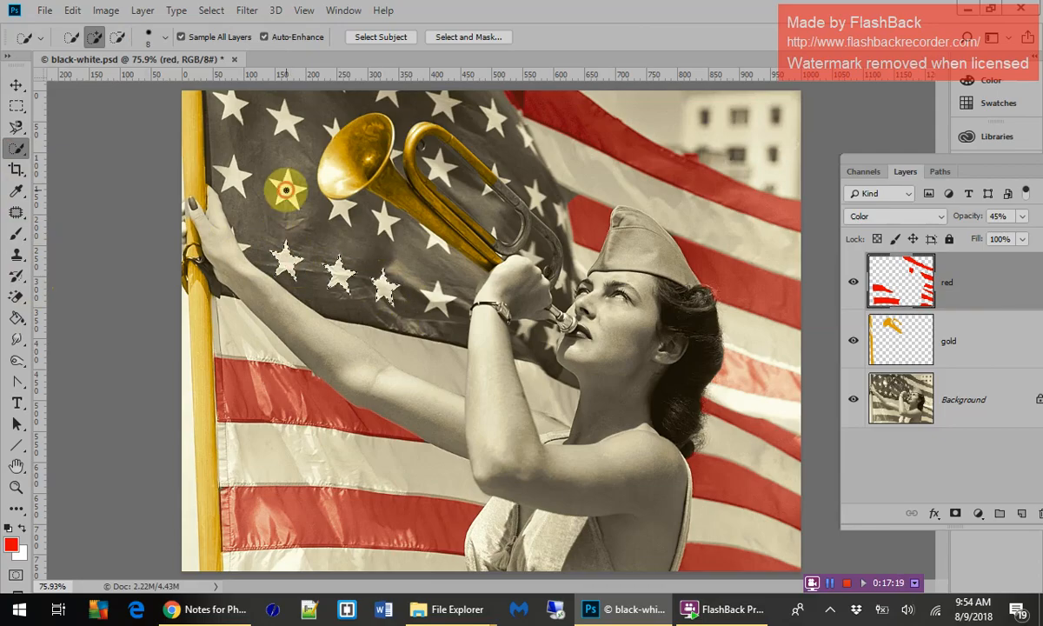
left_click(284, 184)
left_click(234, 174)
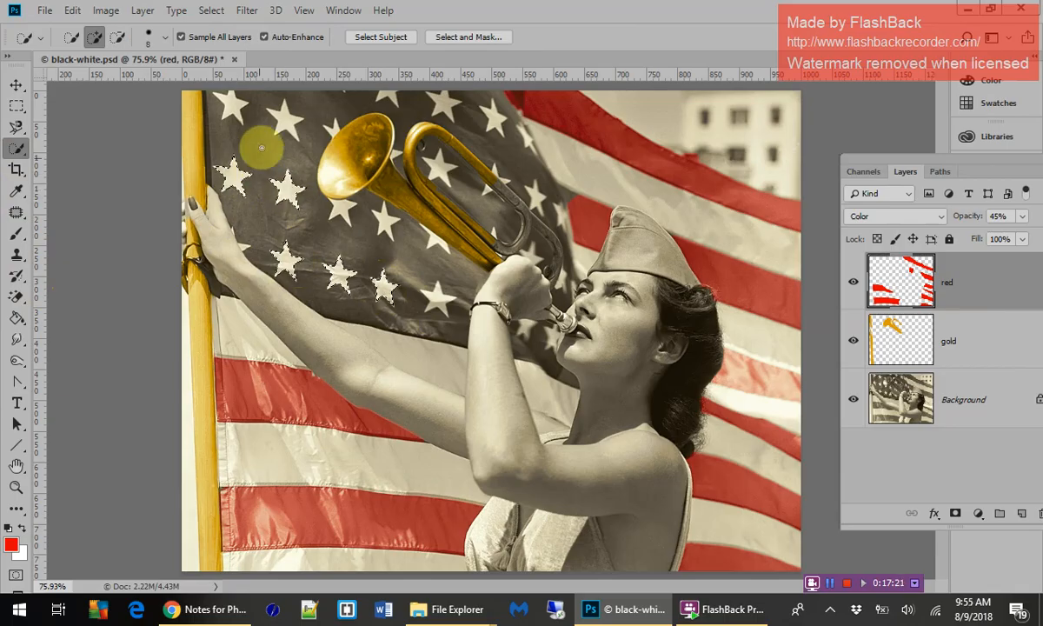
left_click(235, 106)
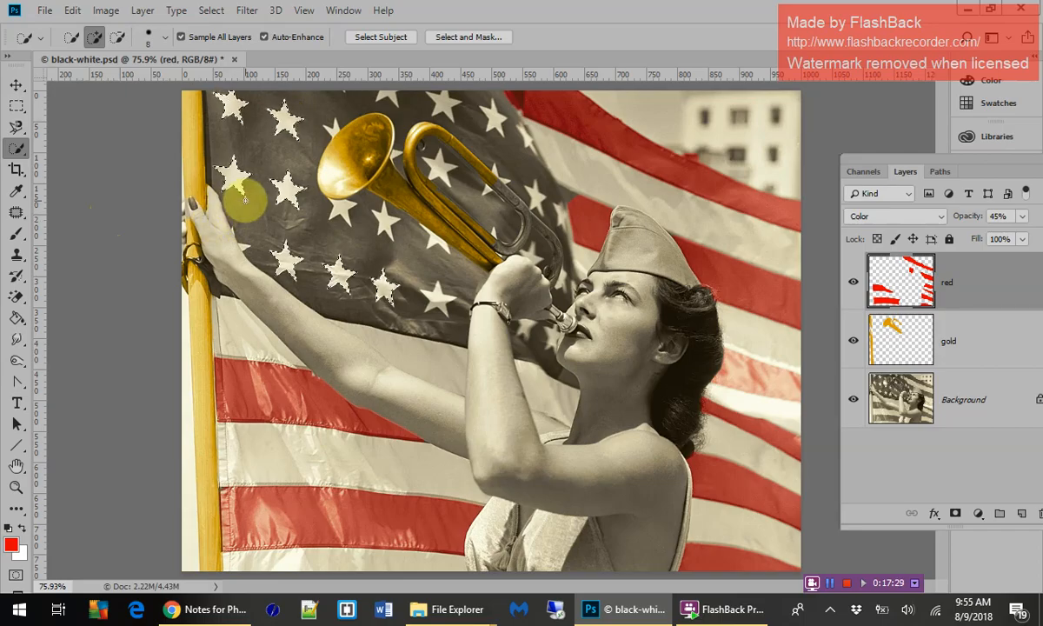
left_click(16, 232)
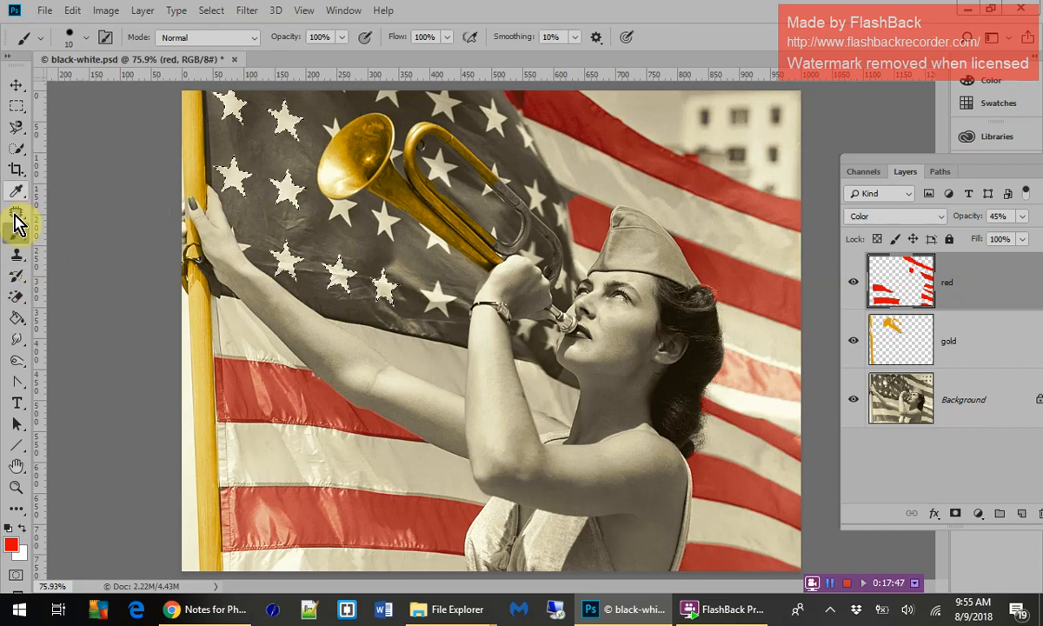
left_click(16, 153)
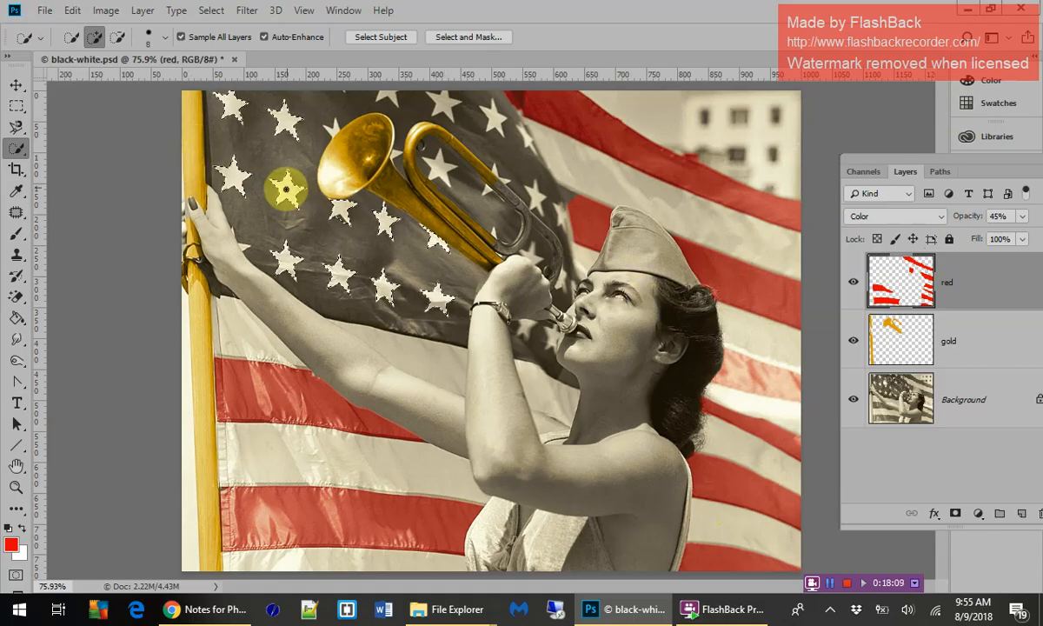
Step: Invert the star selection so the stars are excluded, and switch to the Brush tool
left_click(220, 15)
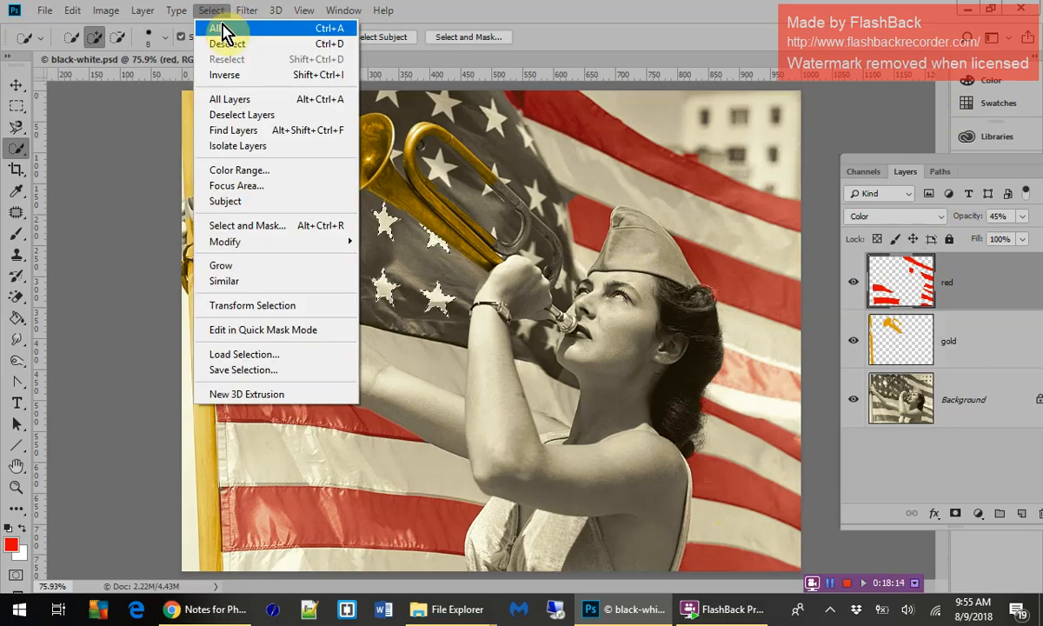
left_click(231, 75)
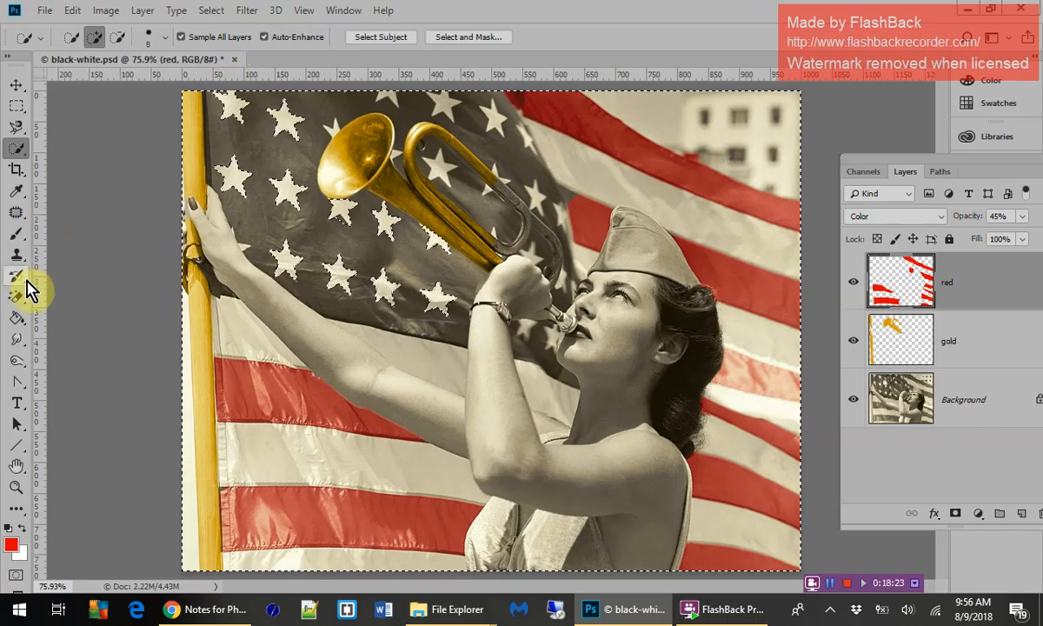
left_click(17, 233)
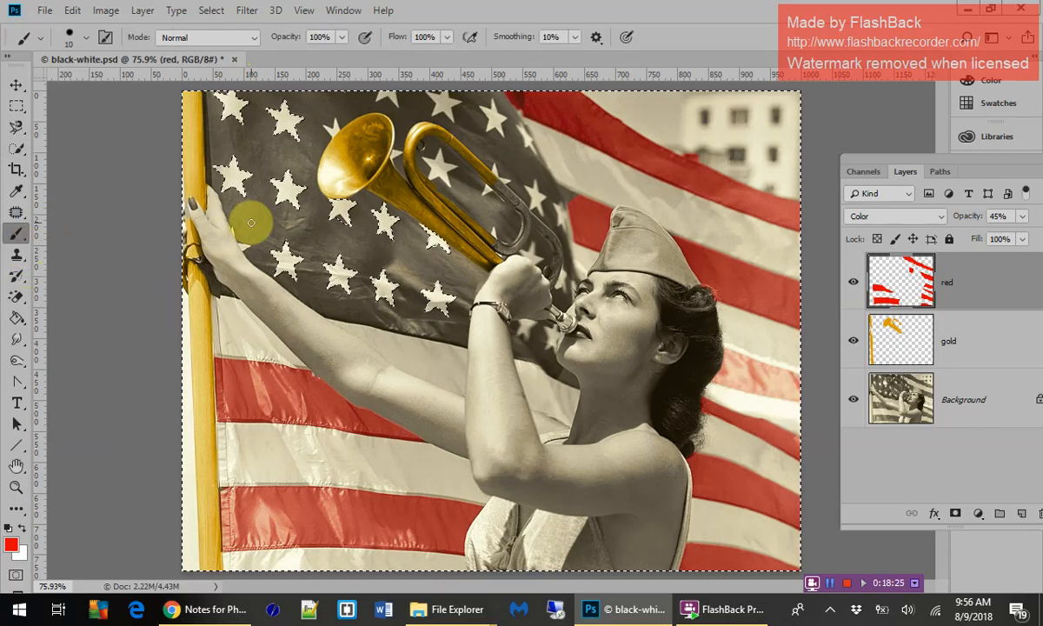
Step: Enlarge the brush to 35 and undo the red stroke painted across the flag's star field
key("bracketright")
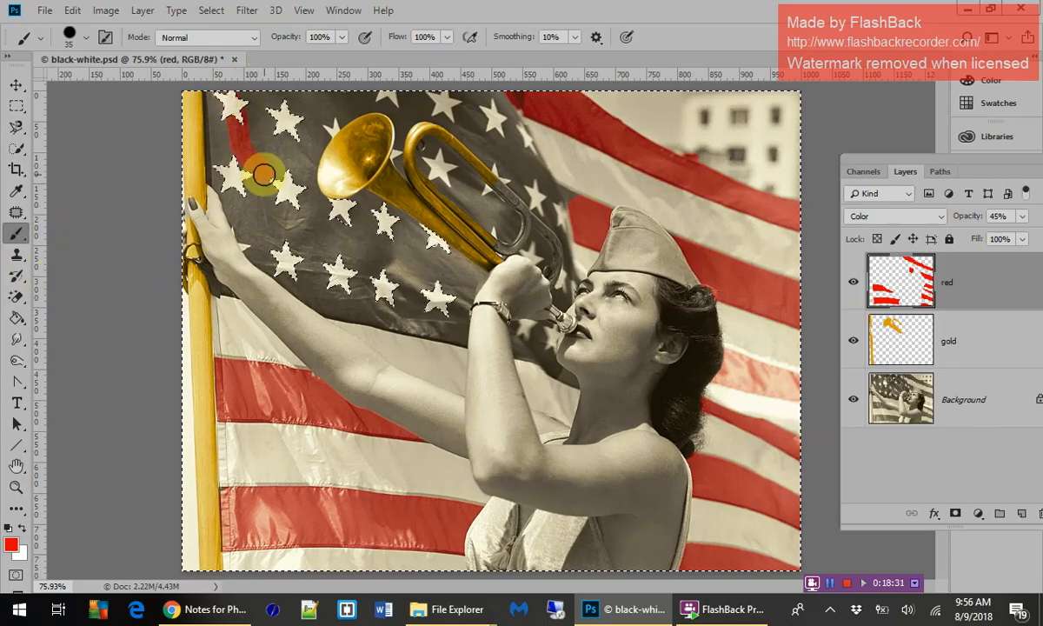
key("ctrl+z")
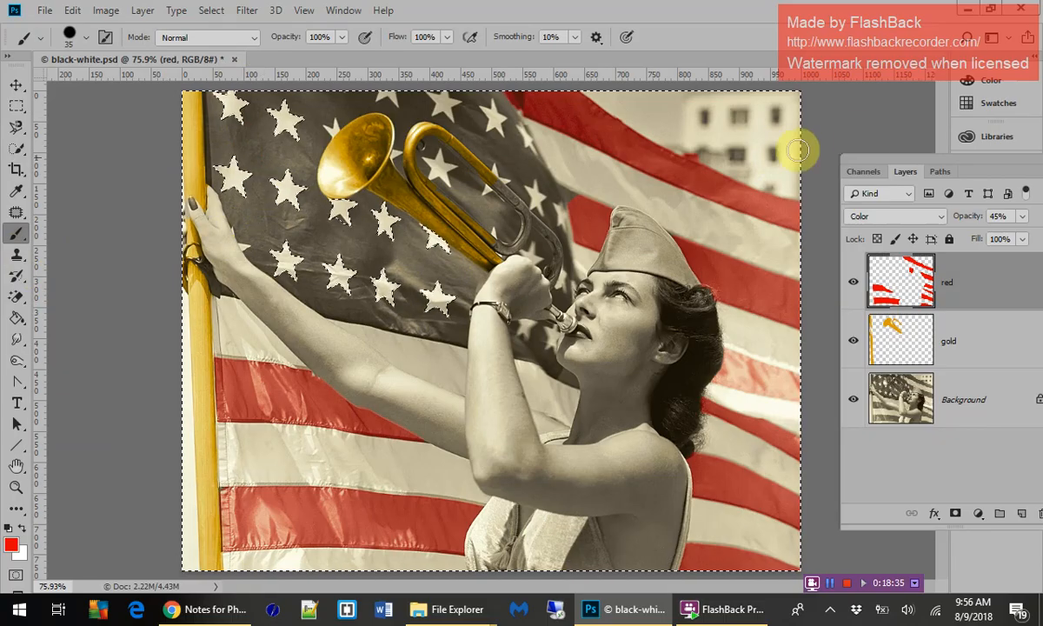
Step: Create a new layer named blue above the red layer
left_click_drag(945, 169, 811, 174)
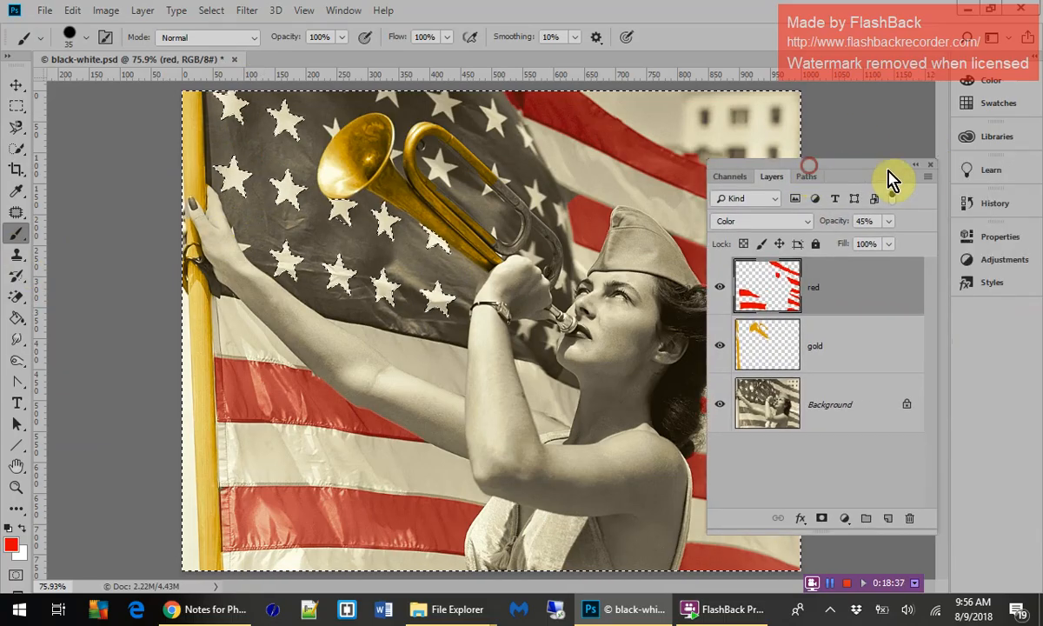
left_click(922, 180)
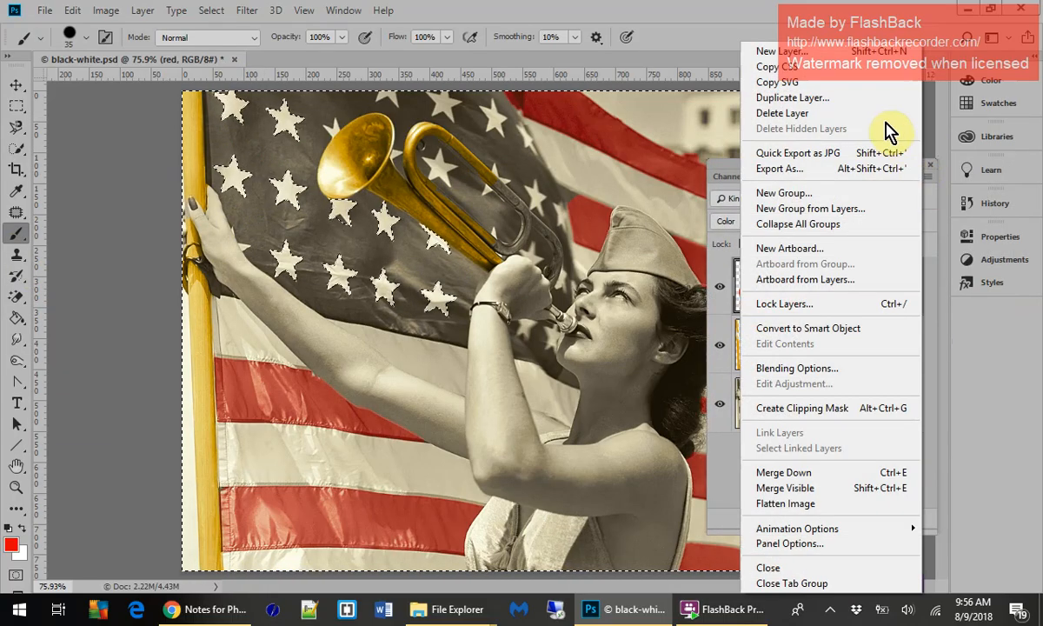
left_click(873, 52)
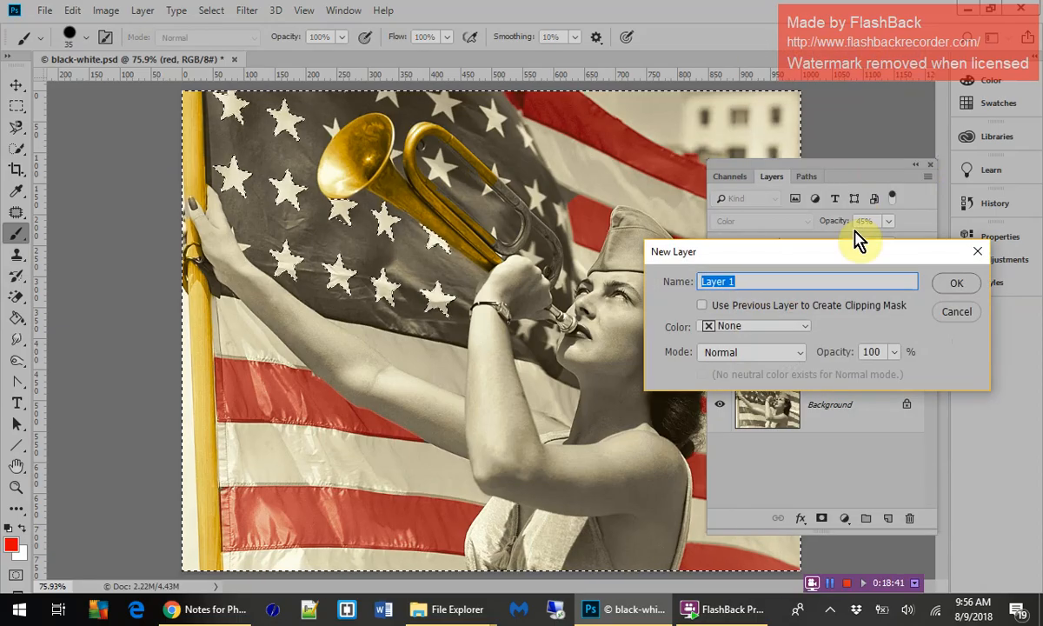
type("blue")
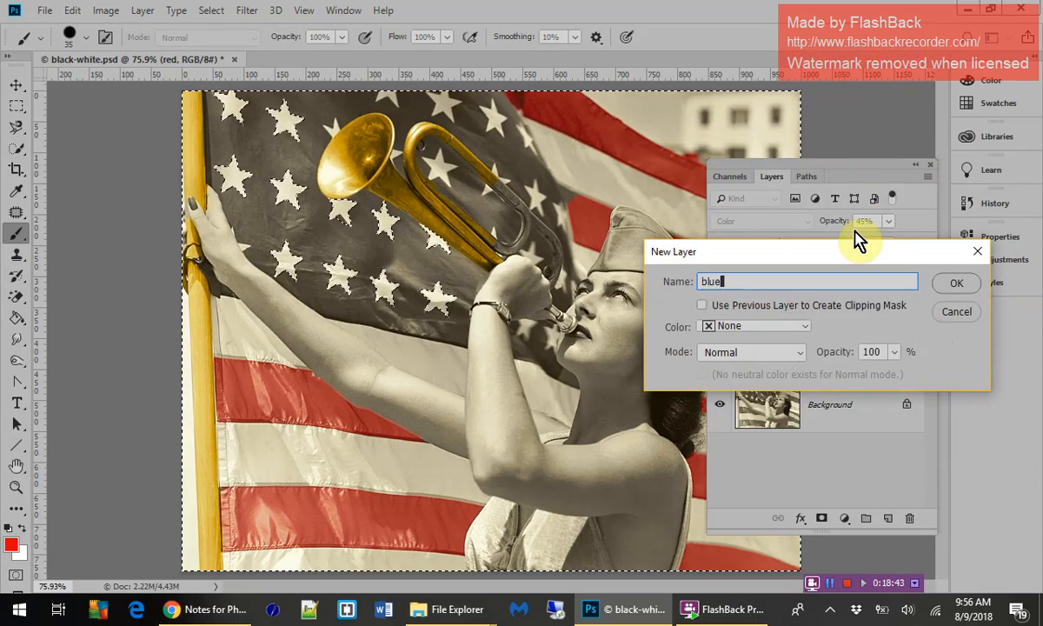
left_click(952, 285)
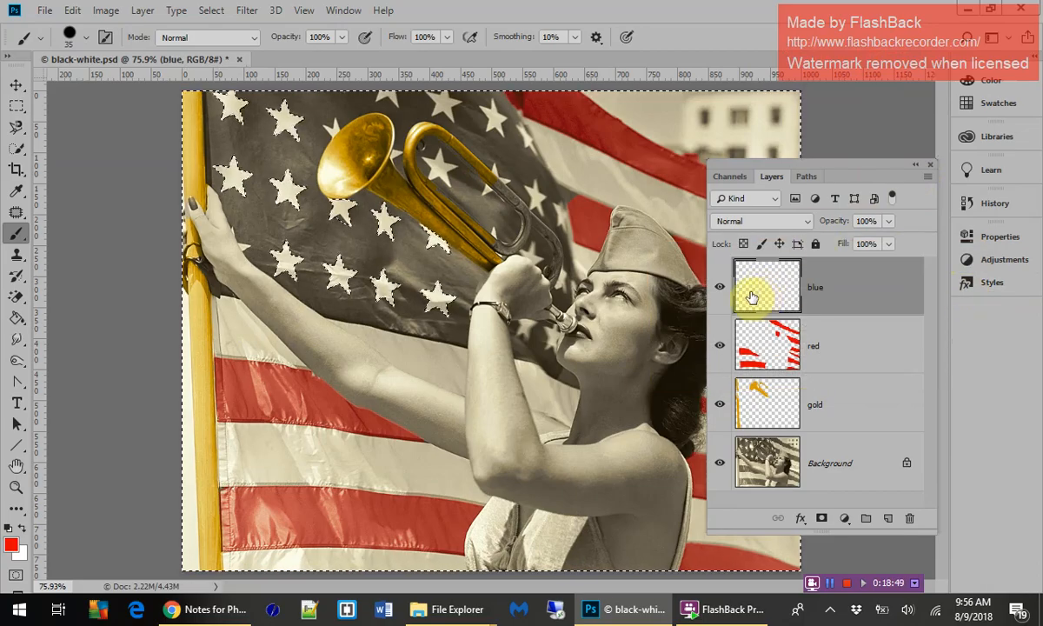
Step: Look up the RGB value, blend mode and opacity for blue in the colorization notes in the browser
left_click(249, 615)
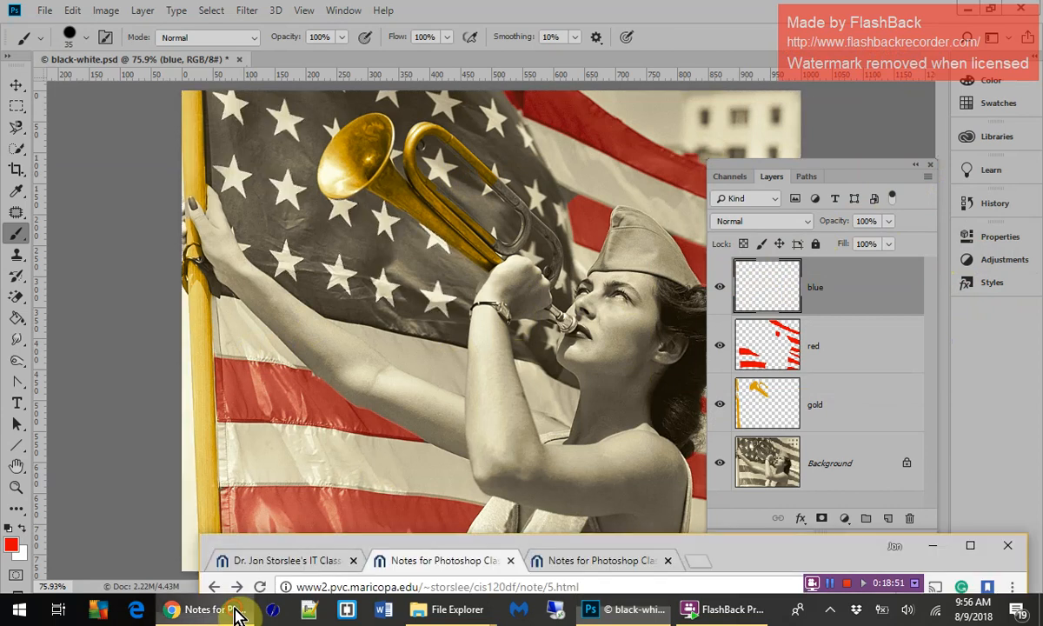
left_click_drag(762, 565, 722, 222)
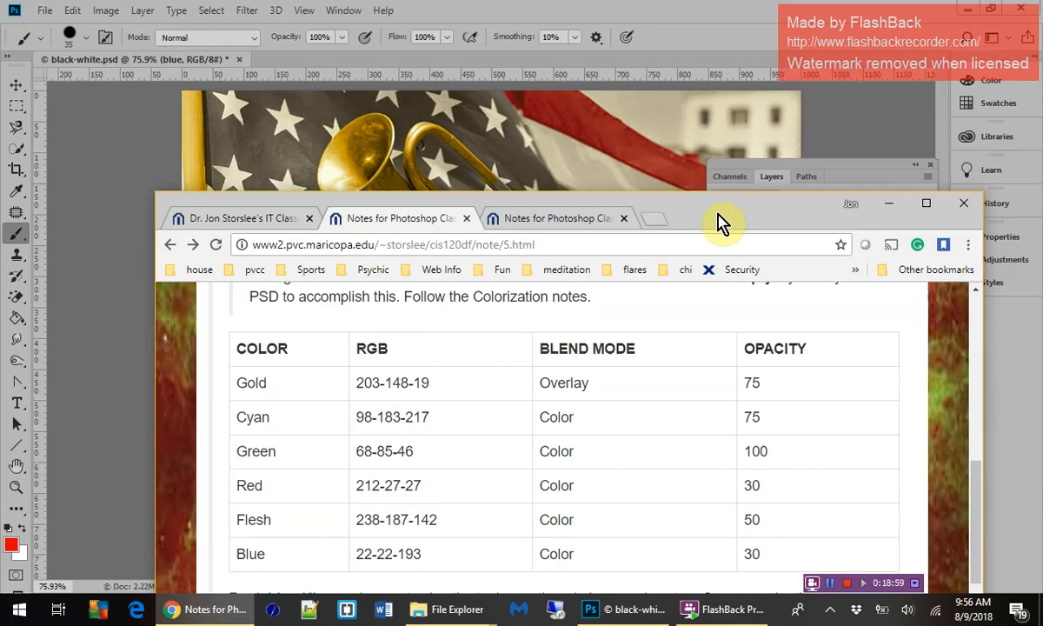
left_click_drag(717, 222, 721, 531)
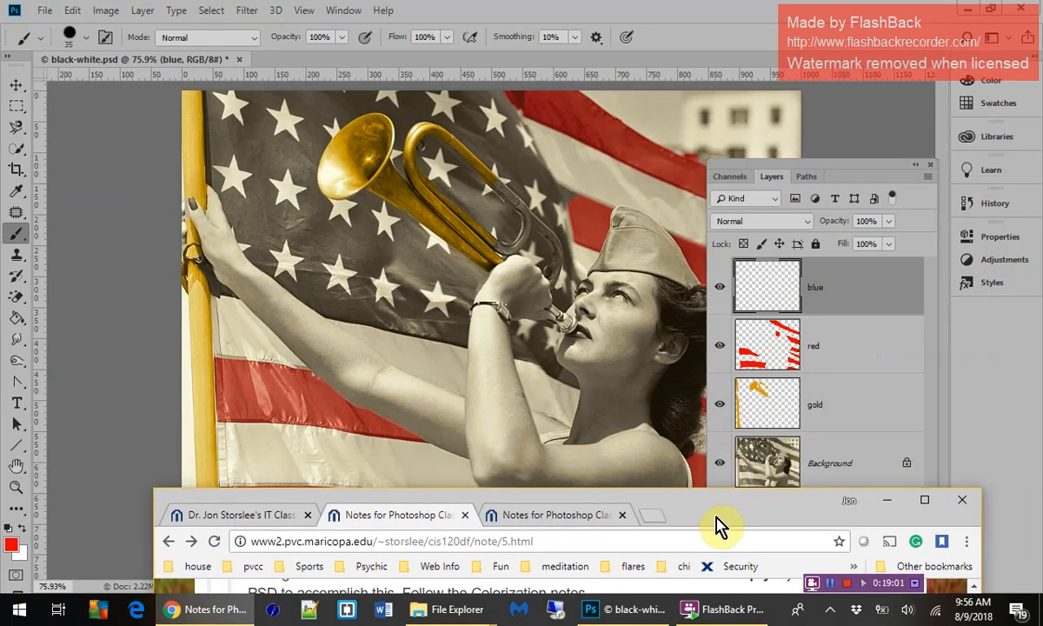
Step: Set the foreground color to blue with RGB 22, 22, 193 and return to the Brush tool
left_click(14, 551)
left_click(12, 546)
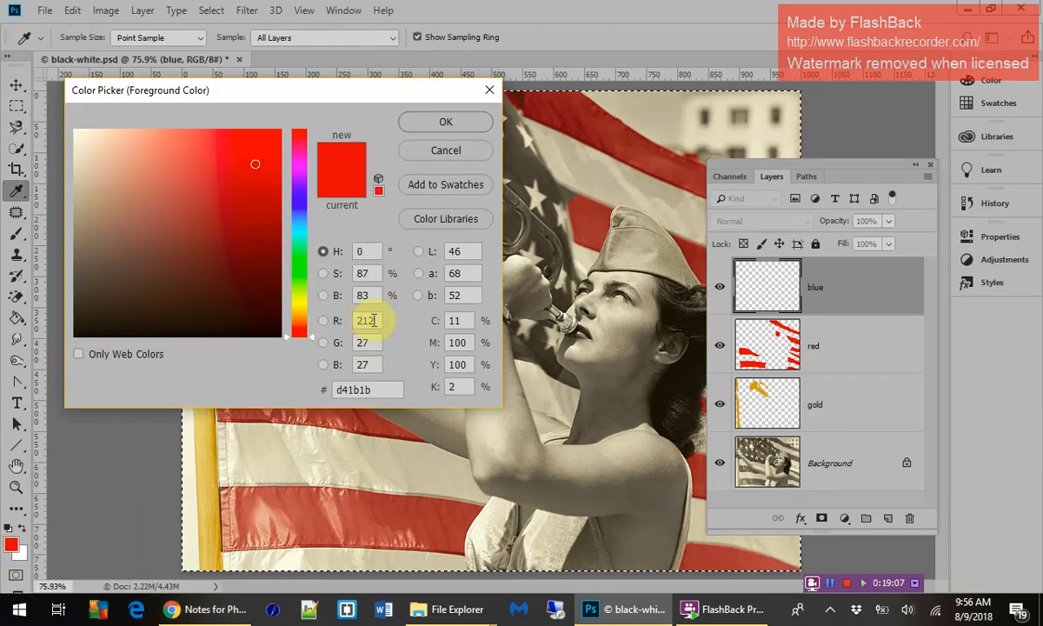
left_click_drag(375, 320, 343, 324)
type("22")
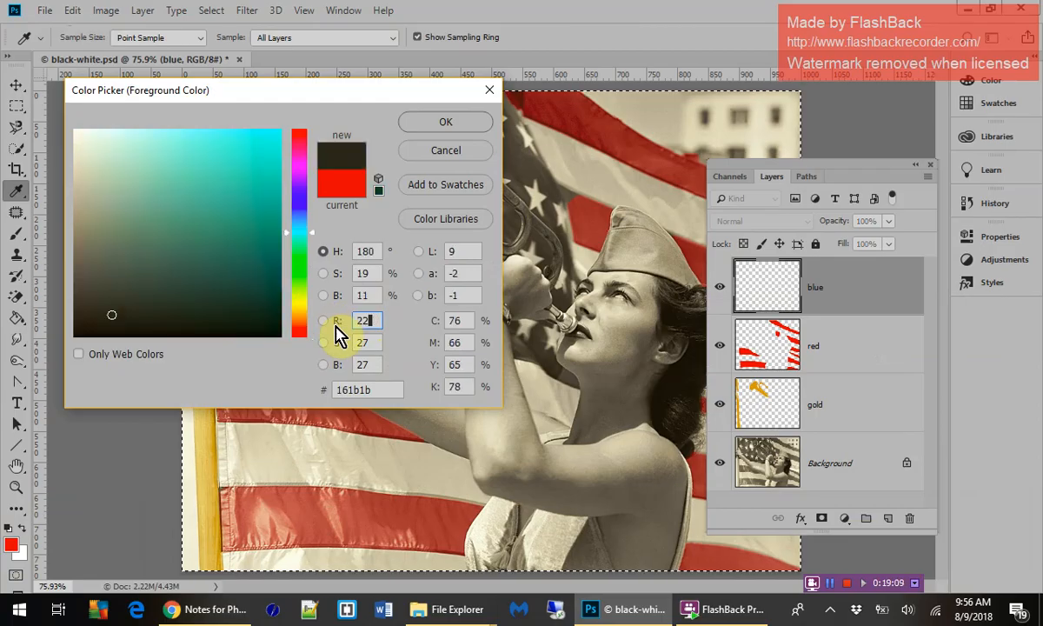
left_click_drag(372, 341, 349, 344)
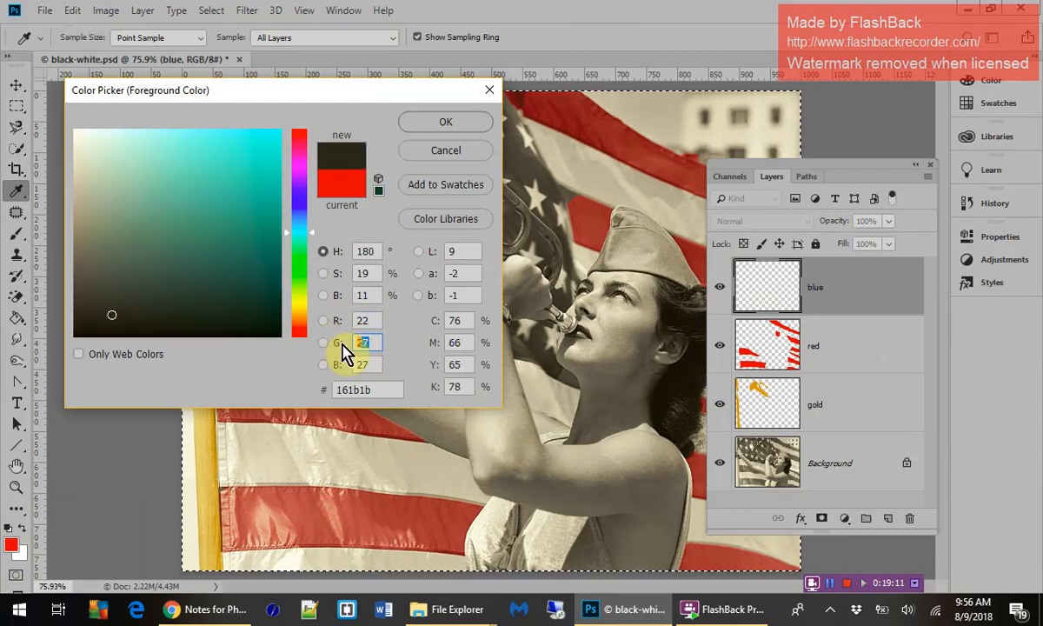
type("22")
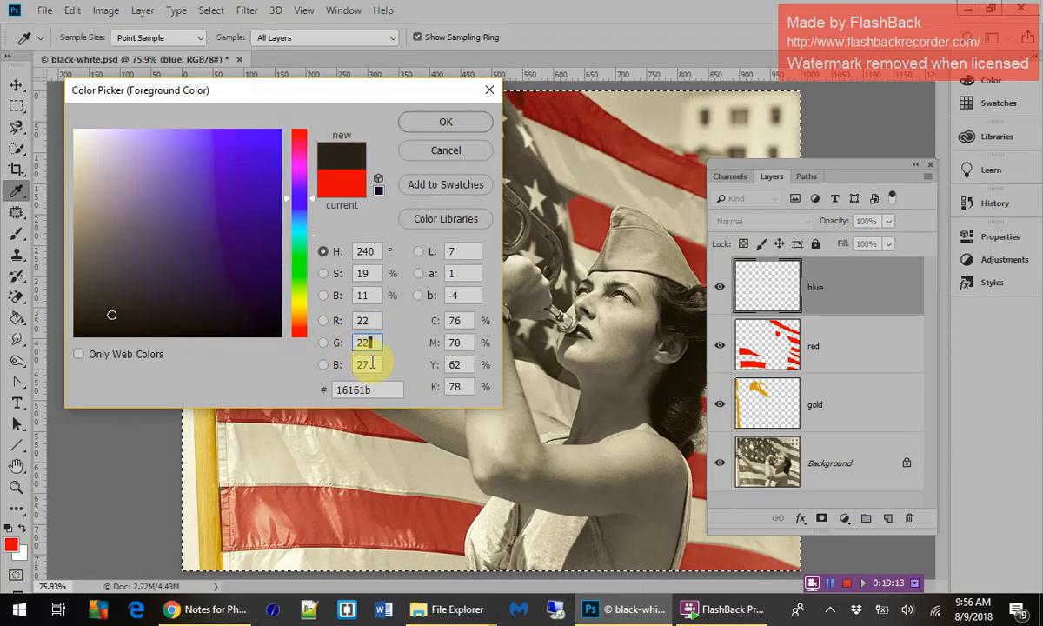
left_click_drag(372, 364, 354, 364)
type("1")
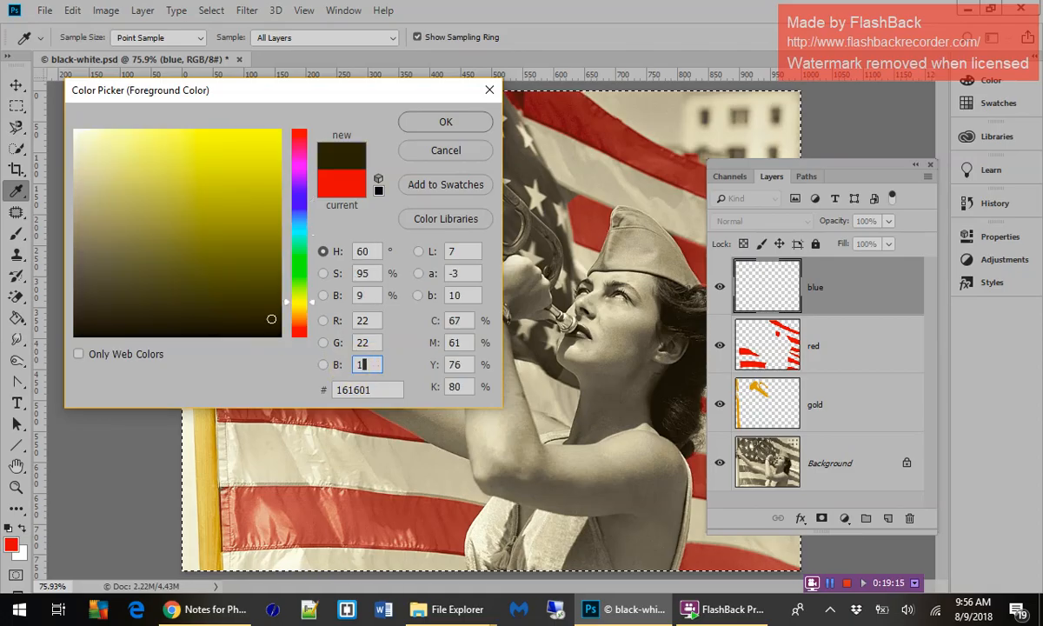
type("93")
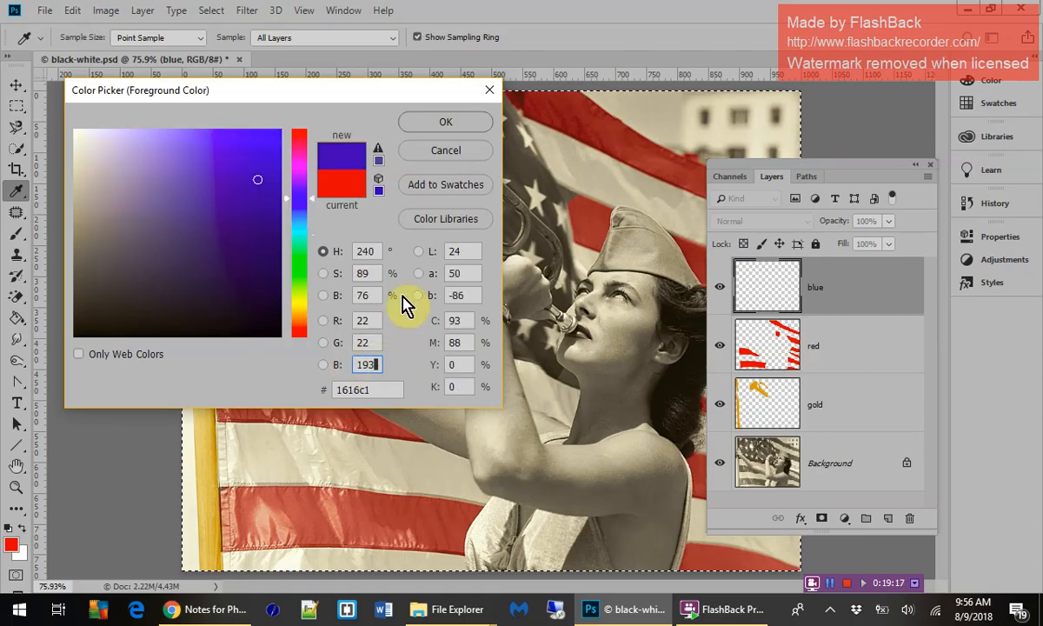
left_click(444, 129)
key("b")
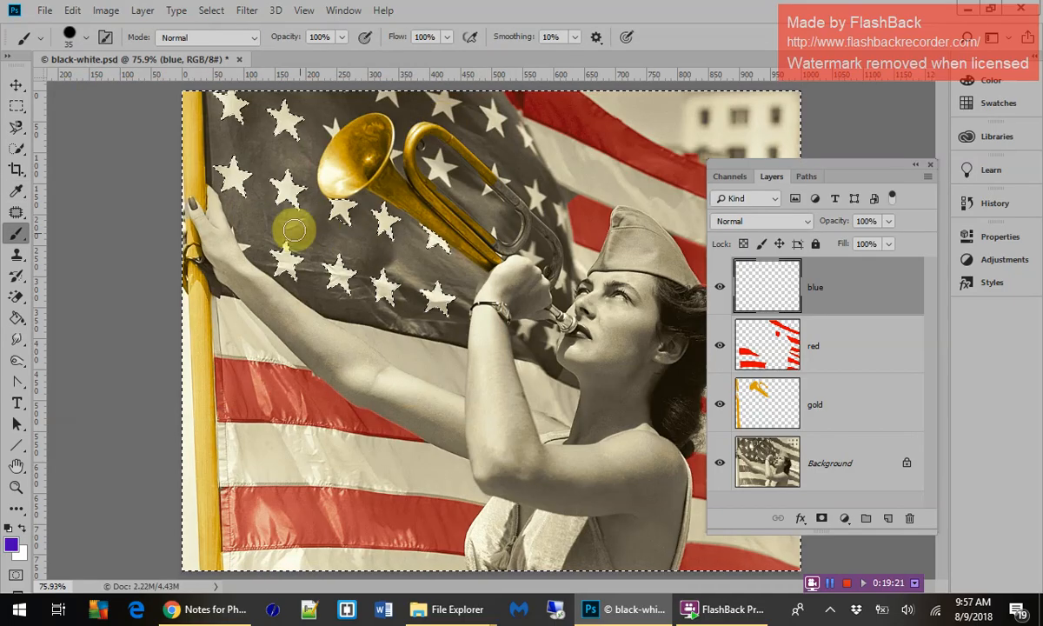
mouse_move(251, 148)
left_mouse_down()
mouse_move(257, 175)
mouse_move(246, 143)
mouse_move(242, 168)
mouse_move(232, 160)
mouse_move(230, 139)
mouse_move(277, 218)
mouse_move(279, 179)
mouse_move(295, 183)
mouse_move(295, 212)
mouse_move(287, 146)
mouse_move(297, 217)
mouse_move(279, 139)
mouse_move(271, 184)
mouse_move(290, 112)
mouse_move(291, 152)
mouse_move(318, 115)
mouse_move(291, 160)
mouse_move(298, 113)
mouse_move(274, 106)
mouse_move(250, 117)
mouse_move(244, 98)
mouse_move(240, 114)
mouse_move(223, 91)
mouse_move(225, 147)
mouse_move(242, 129)
mouse_move(248, 144)
mouse_move(256, 118)
left_mouse_up()
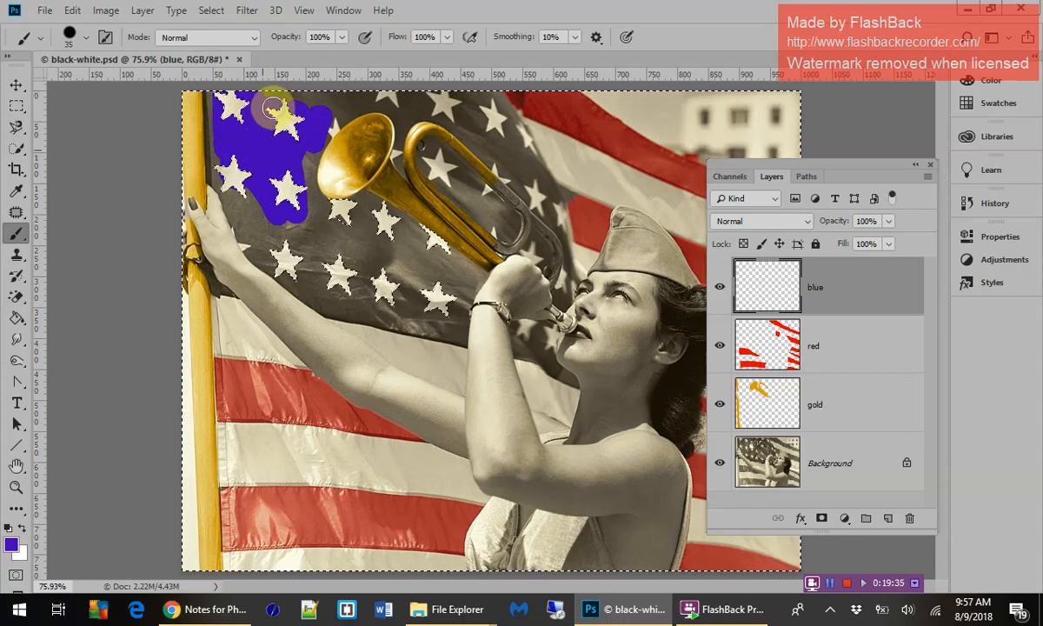
mouse_move(319, 110)
left_mouse_down()
mouse_move(326, 93)
mouse_move(292, 131)
left_mouse_up()
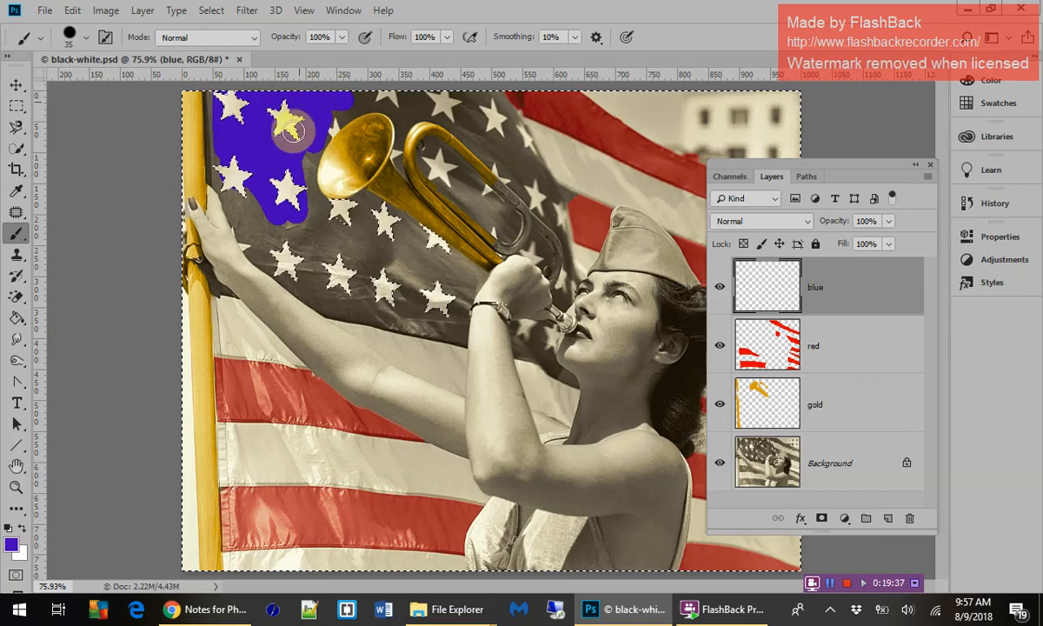
left_click_drag(348, 228, 357, 226)
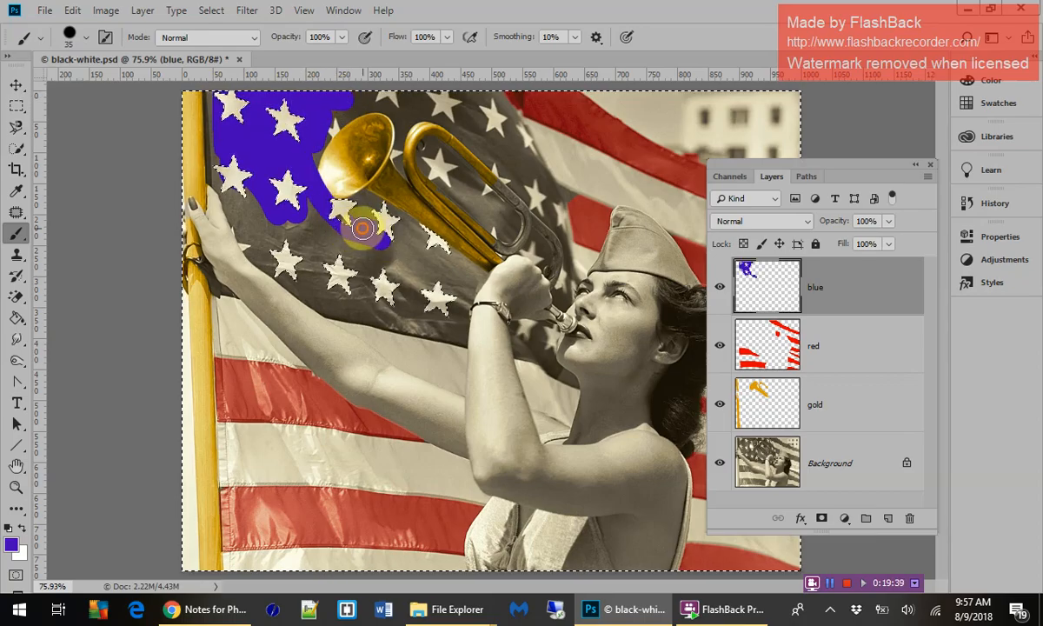
key("ctrl+z")
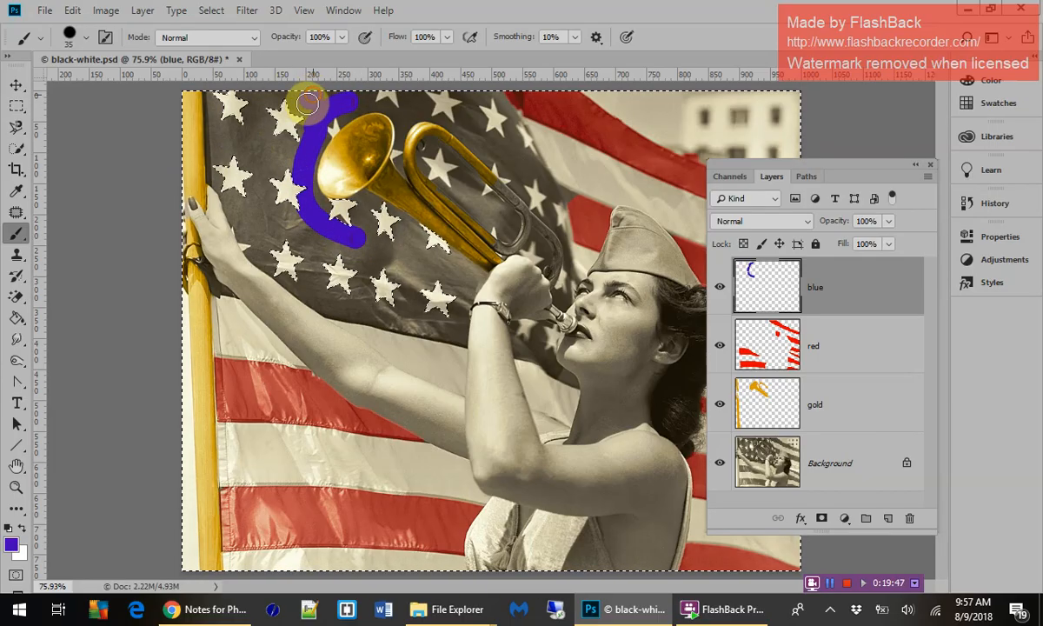
Step: Paint blue on the blue layer over the star field, around the bugle's bell and the selected stars
mouse_move(367, 285)
left_mouse_down()
mouse_move(331, 283)
mouse_move(303, 260)
left_mouse_up()
left_click_drag(381, 313, 335, 254)
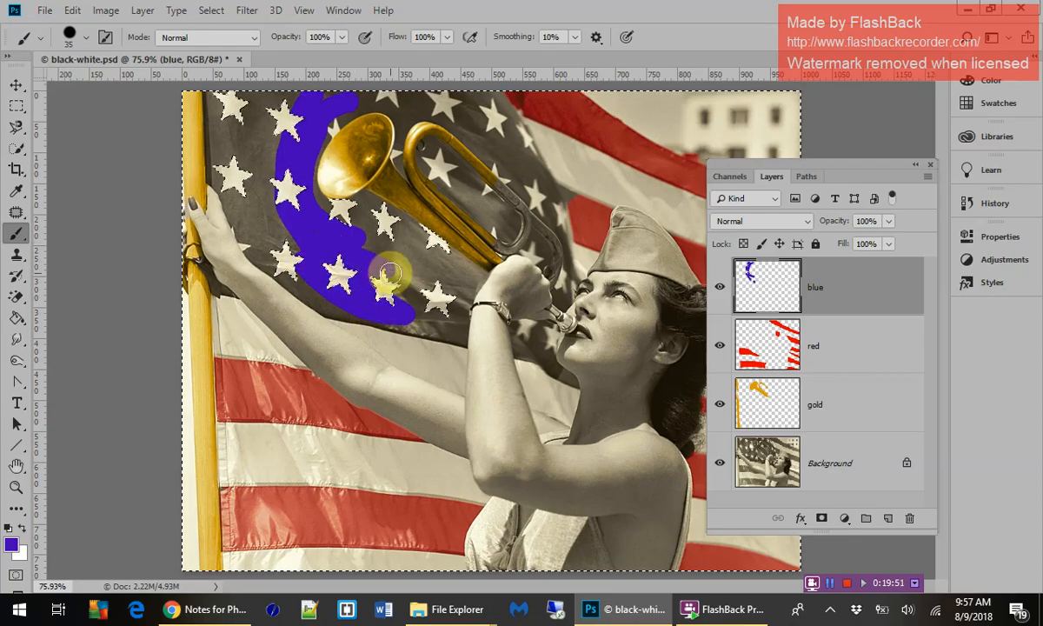
left_click_drag(415, 252, 364, 227)
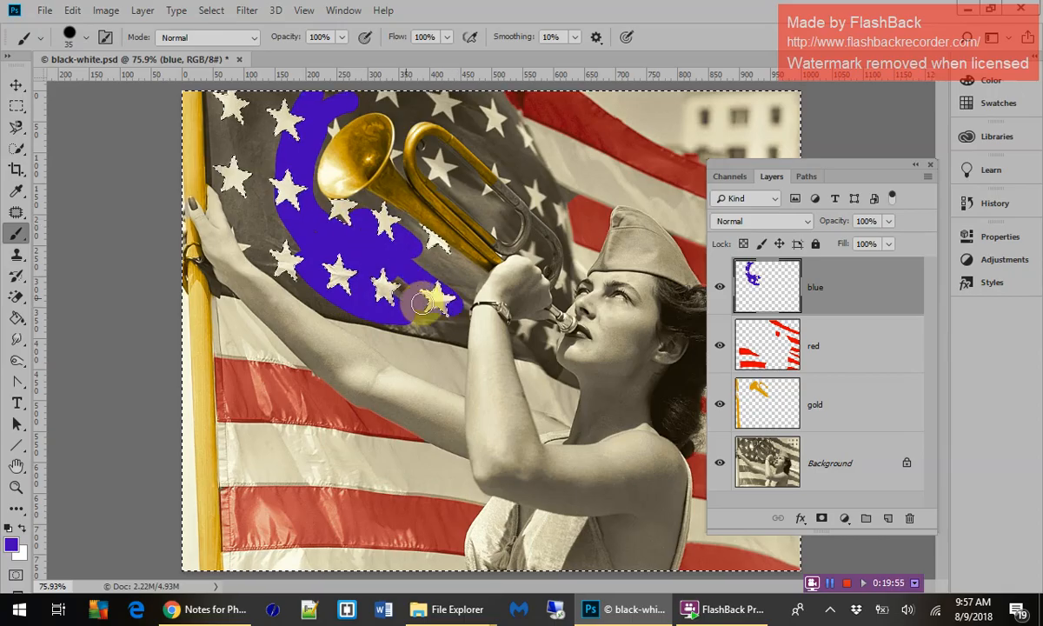
left_click_drag(420, 303, 409, 317)
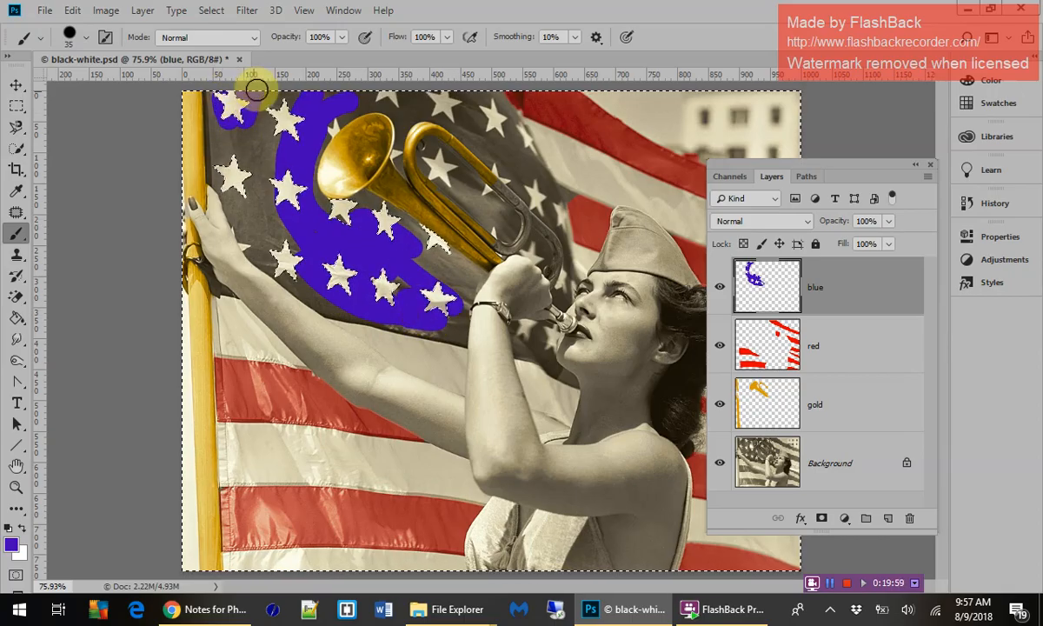
mouse_move(256, 89)
left_mouse_down()
mouse_move(276, 107)
mouse_move(342, 98)
mouse_move(326, 99)
mouse_move(262, 159)
left_mouse_up()
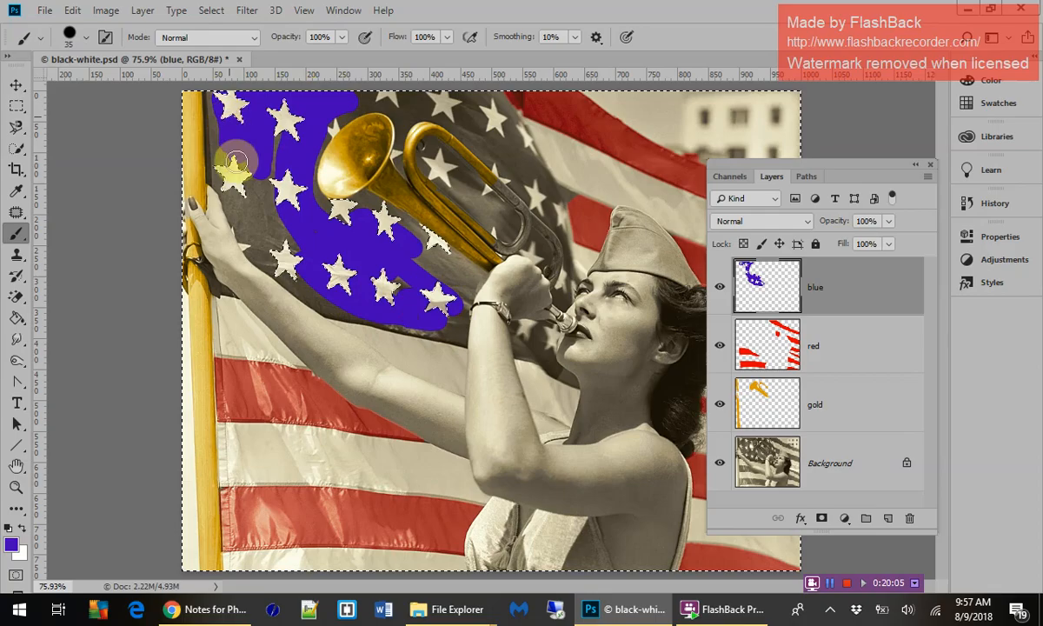
mouse_move(273, 229)
left_mouse_down()
mouse_move(279, 244)
mouse_move(252, 208)
left_mouse_up()
left_click_drag(237, 171, 234, 133)
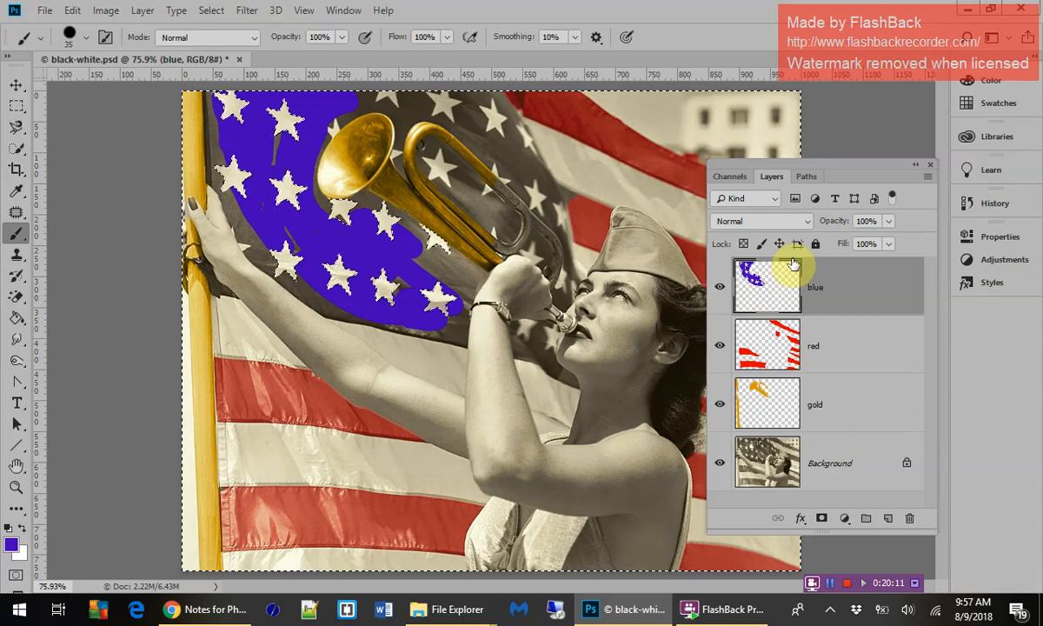
Step: Set the blue layer's blend mode to Color and paint more blue between the lower stars and the bugle's tube
left_click(804, 223)
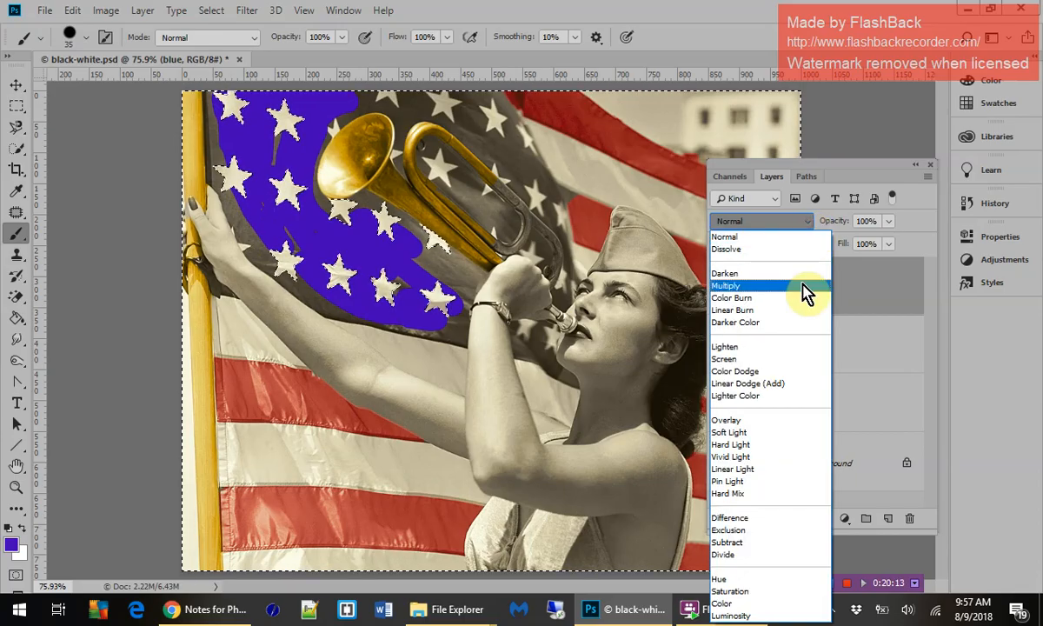
left_click(722, 603)
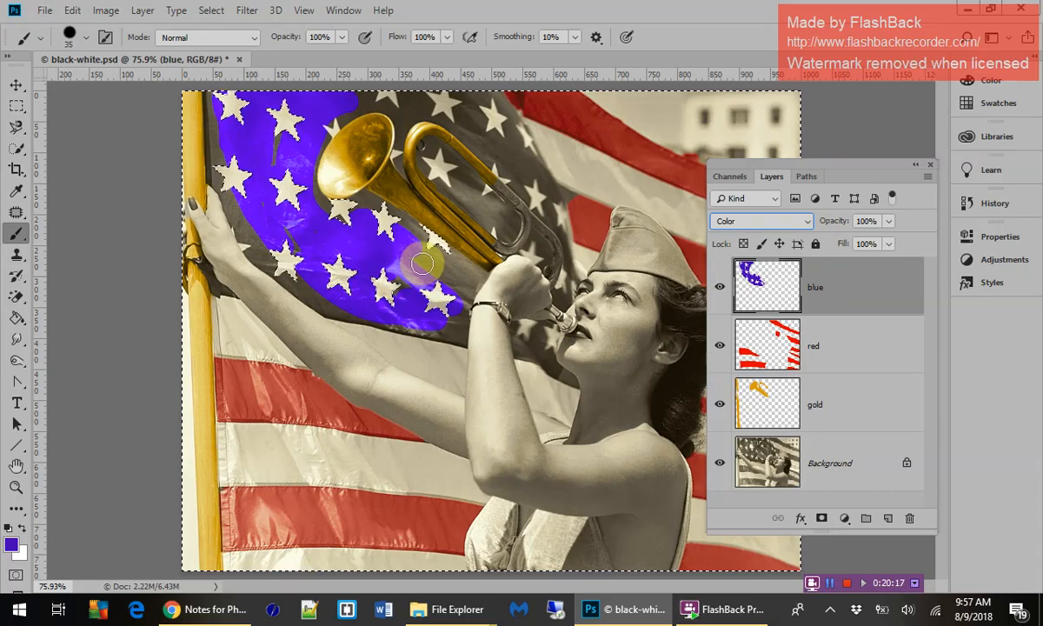
mouse_move(404, 250)
left_mouse_down()
mouse_move(439, 265)
mouse_move(398, 239)
left_mouse_up()
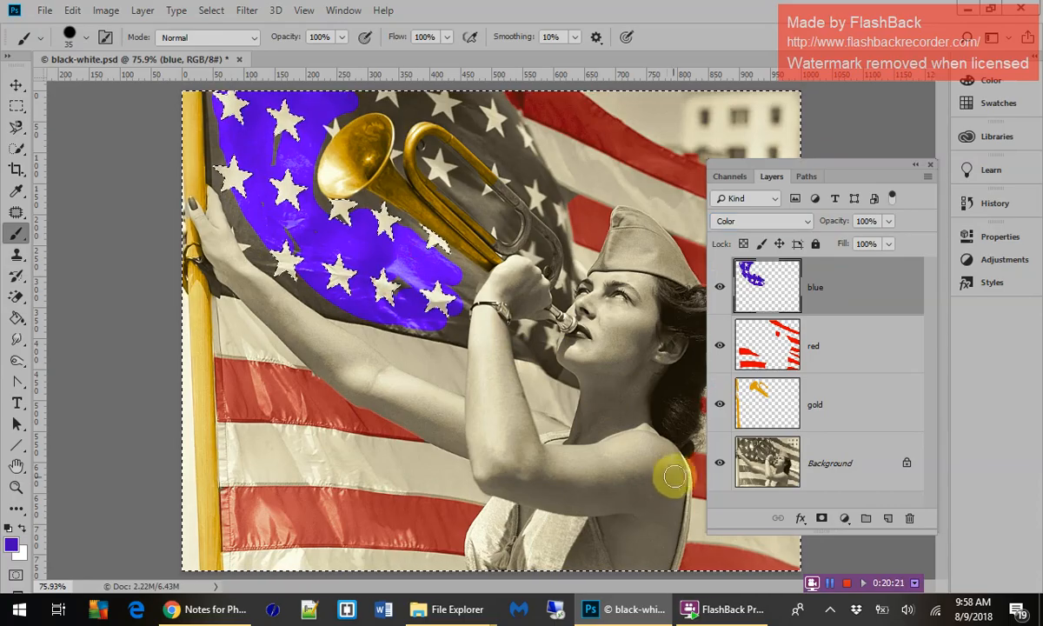
Step: Recheck the foreground blue's RGB values against the colorization notes and keep the color
left_click(11, 545)
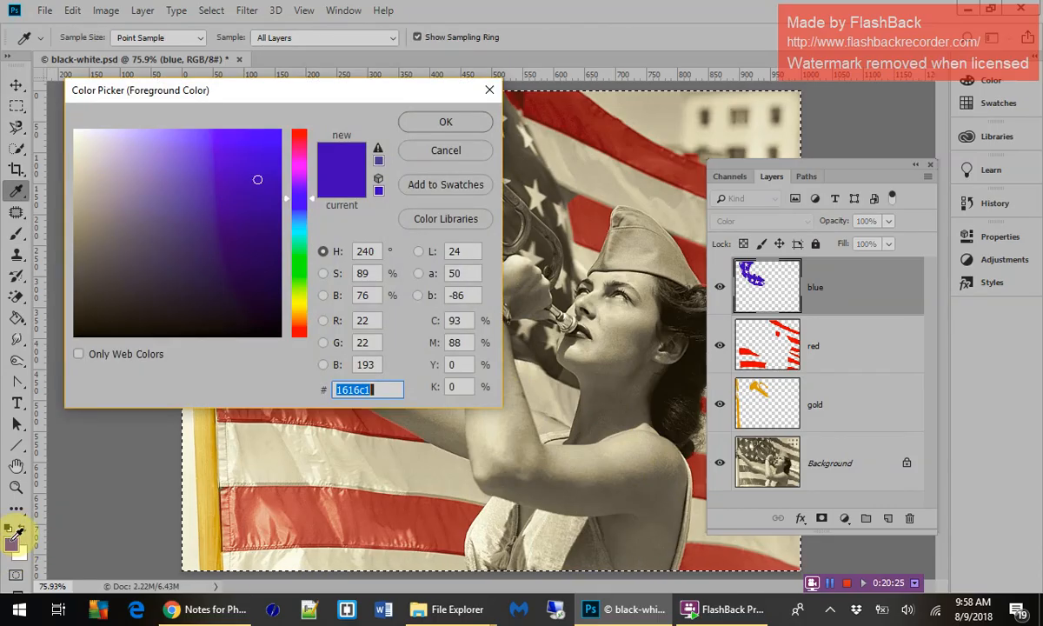
left_click(230, 613)
left_click_drag(788, 545, 827, 570)
left_click(443, 124)
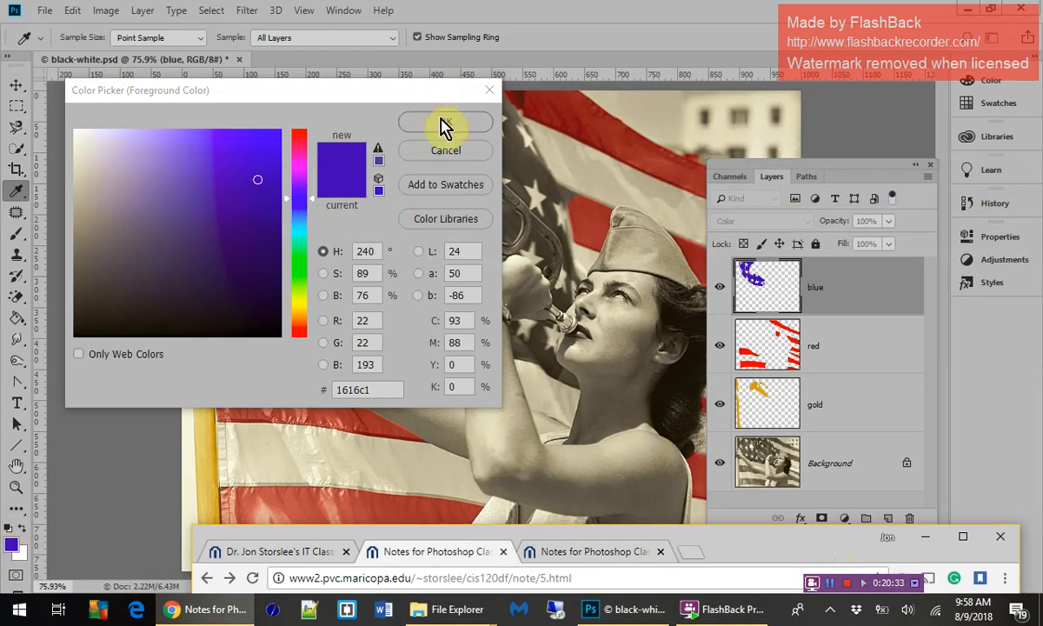
left_click(455, 150)
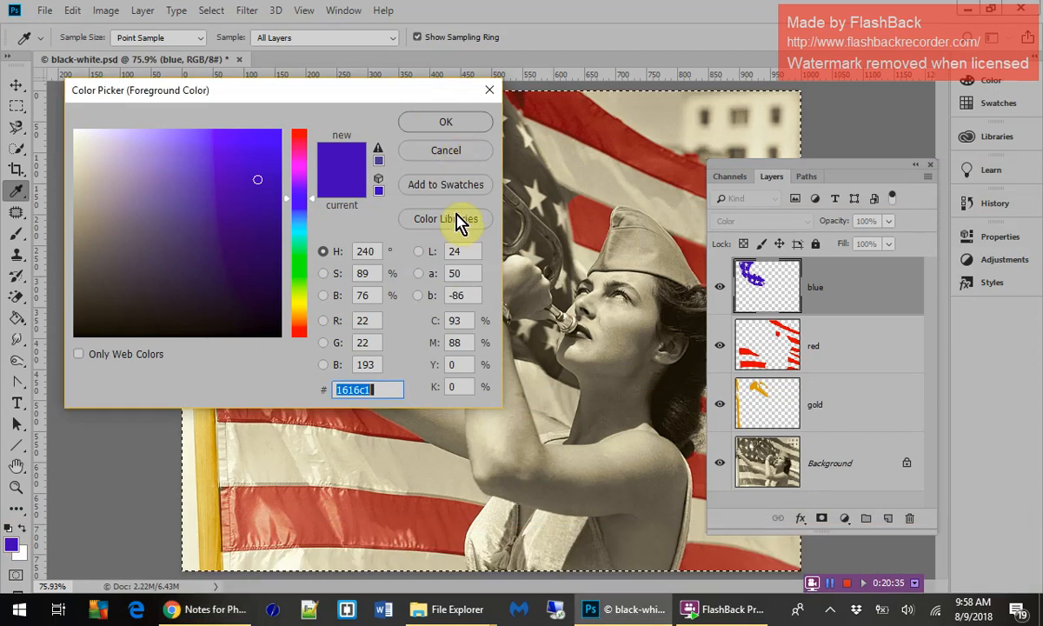
left_click(445, 125)
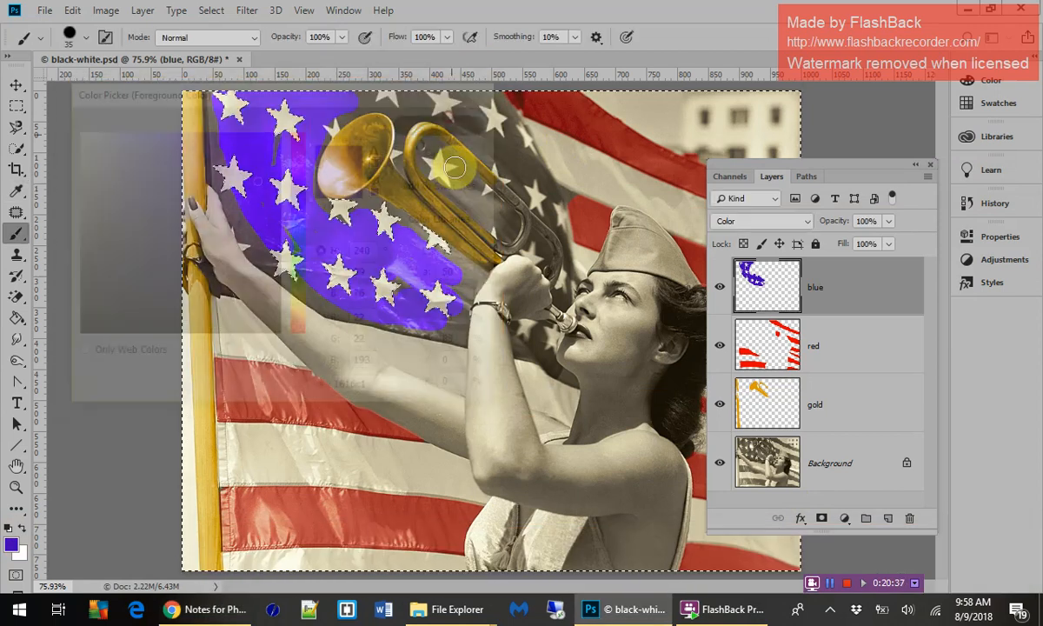
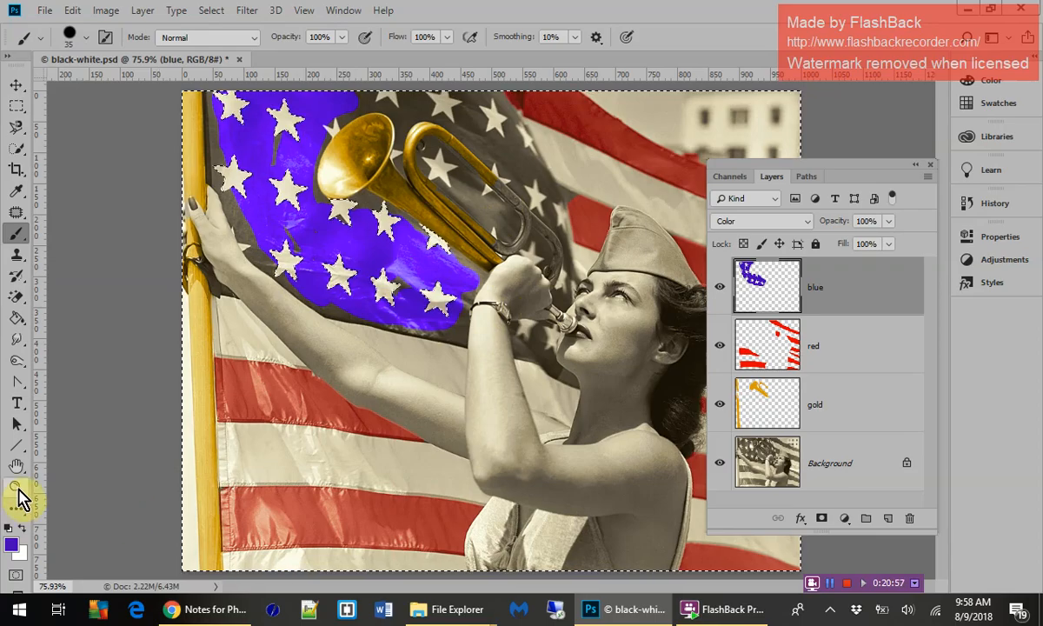
Step: Paint more blue on the blue layer around the lower stars and between the stars beneath the bugle's bell
left_click(15, 487)
left_click(322, 301)
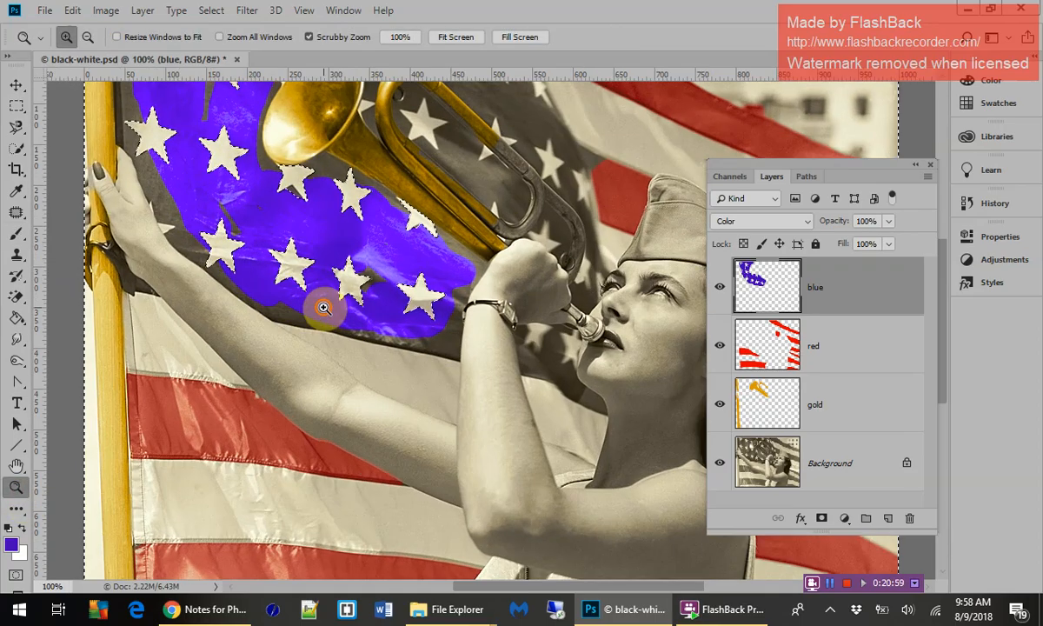
left_click(323, 307)
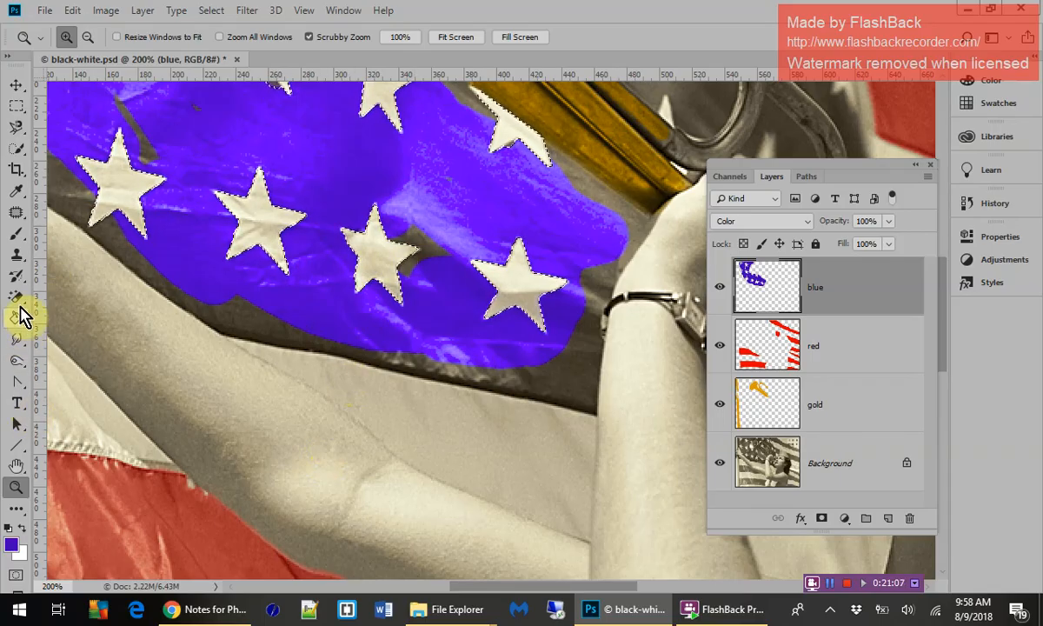
left_click(17, 237)
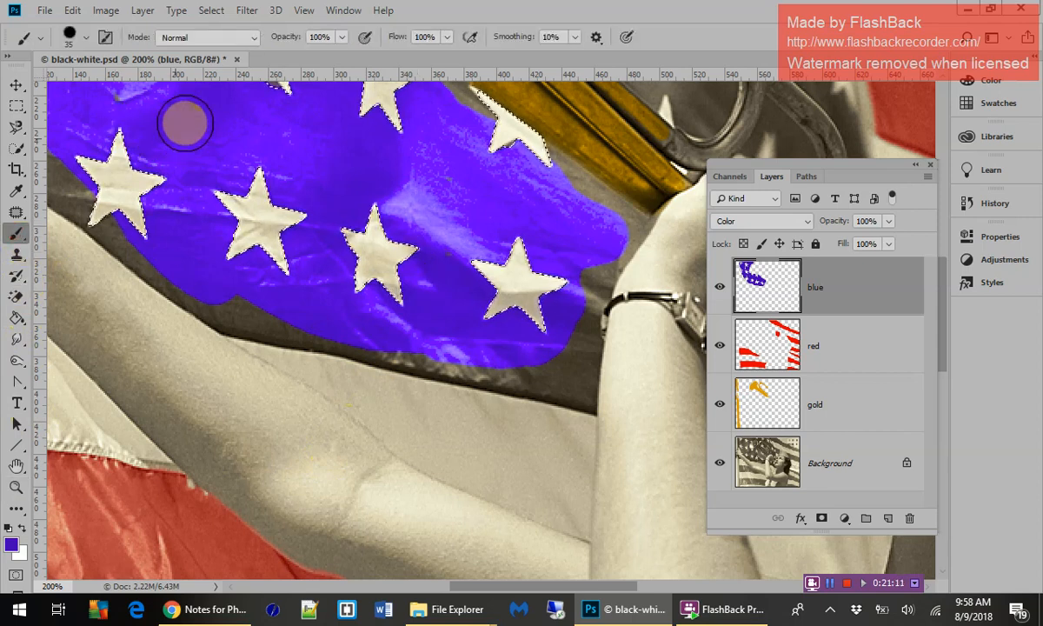
scroll(261, 157, "up", 2)
scroll(295, 178, "up", 2)
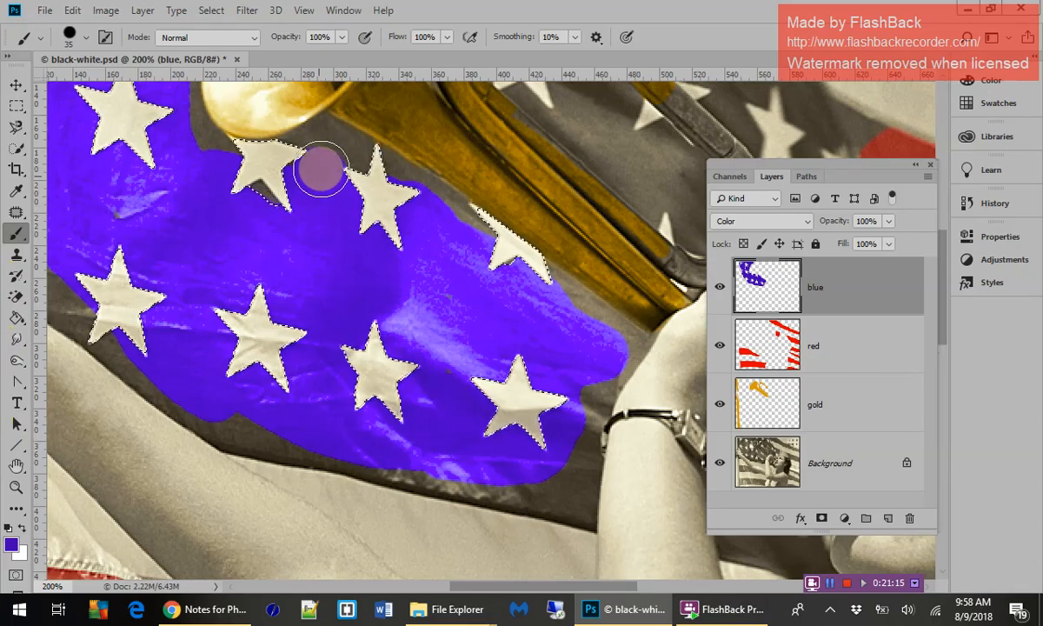
left_click_drag(334, 165, 393, 202)
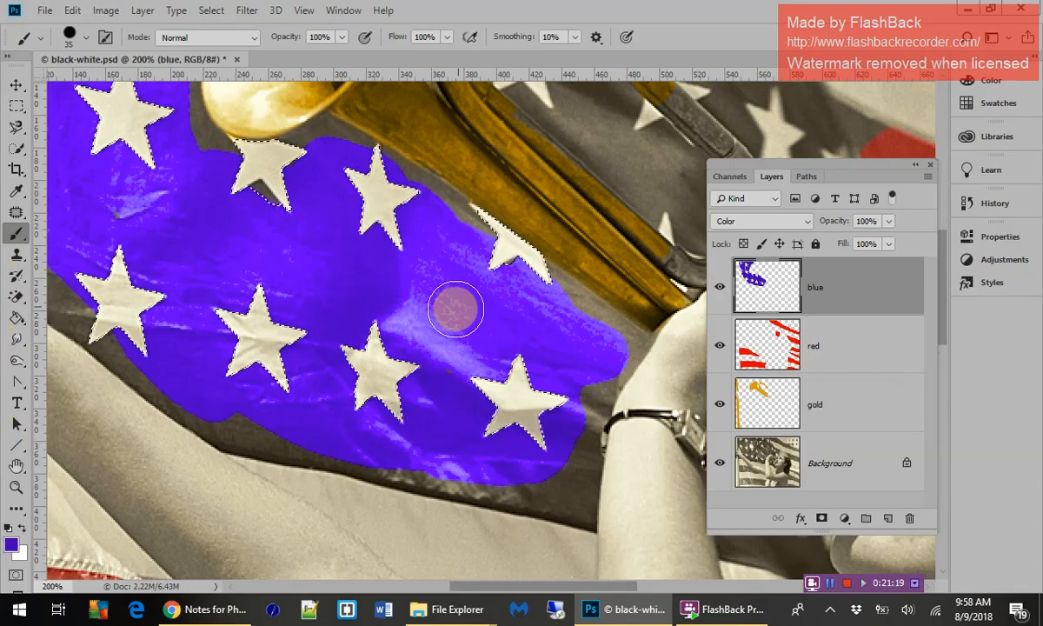
mouse_move(554, 306)
left_mouse_down()
mouse_move(577, 373)
mouse_move(559, 473)
mouse_move(442, 463)
mouse_move(244, 412)
mouse_move(256, 400)
left_mouse_up()
Step: Fill the unpainted gaps in the star field with blue along the flag's edge by the hand and around the bugle's bell
scroll(426, 396, "up", 2)
scroll(426, 396, "up", 6)
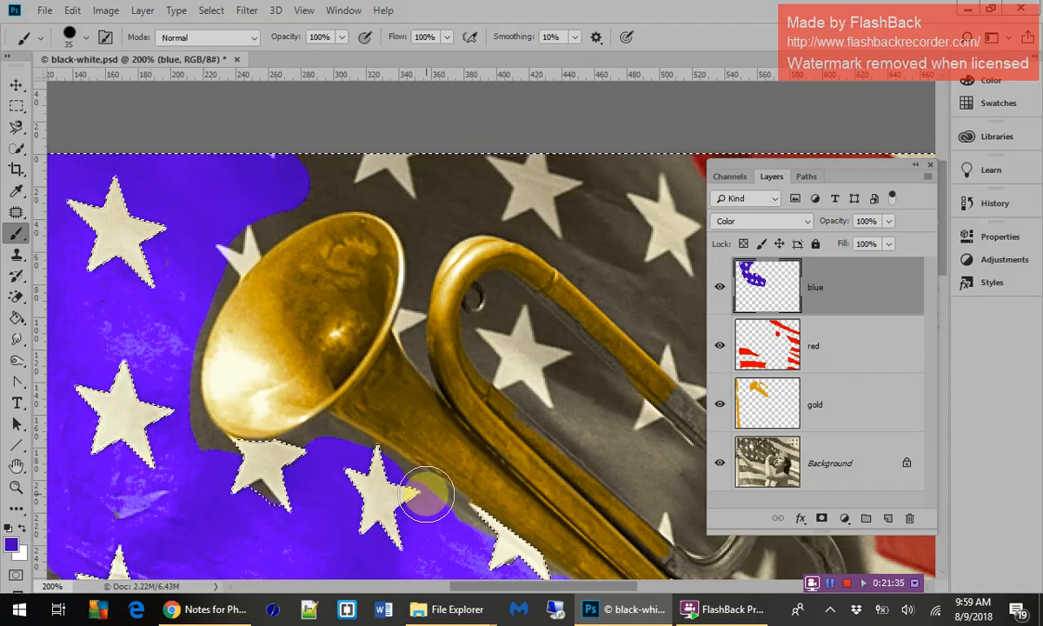
left_click_drag(496, 590, 445, 591)
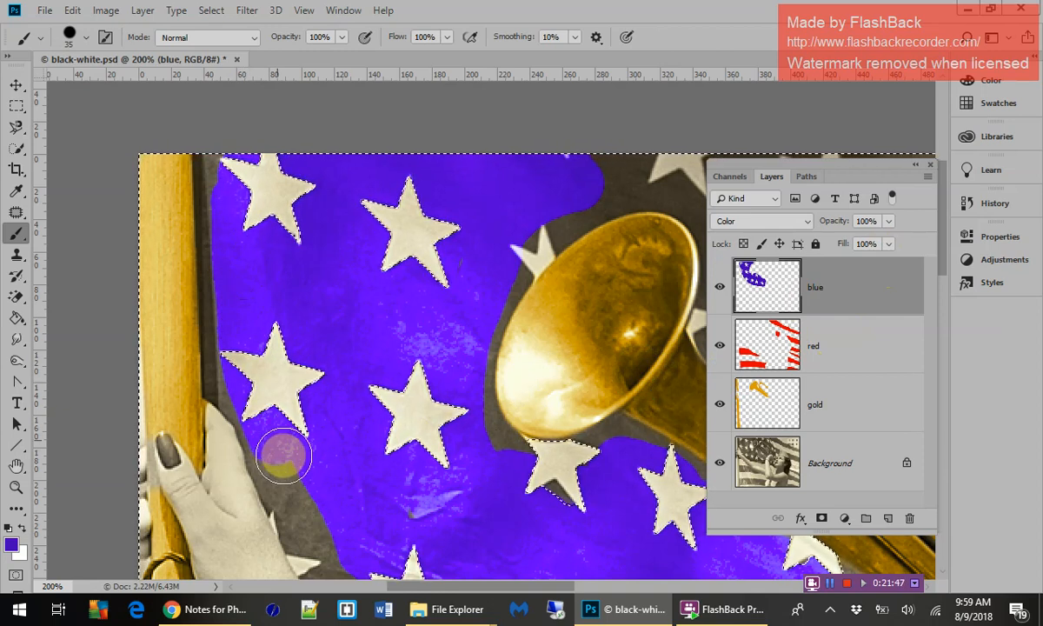
mouse_move(283, 456)
left_mouse_down()
mouse_move(335, 527)
mouse_move(370, 545)
mouse_move(463, 563)
mouse_move(537, 543)
left_mouse_up()
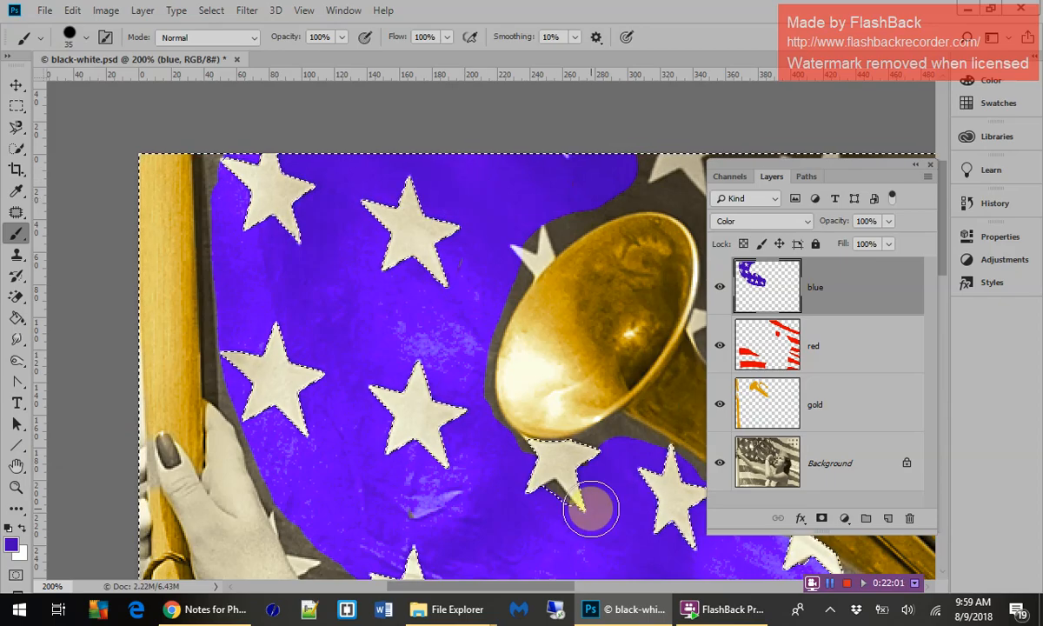
Step: Check the blue row of the colorization notes in the browser and set the blue layer's opacity to 30%
scroll(590, 510, "down", 5)
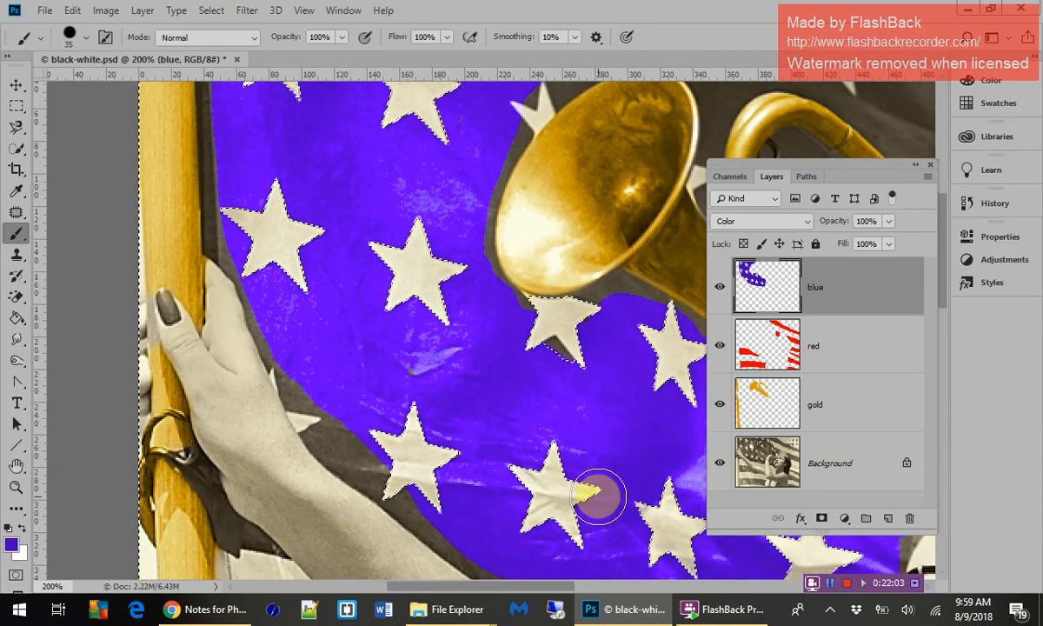
scroll(596, 495, "down", 5)
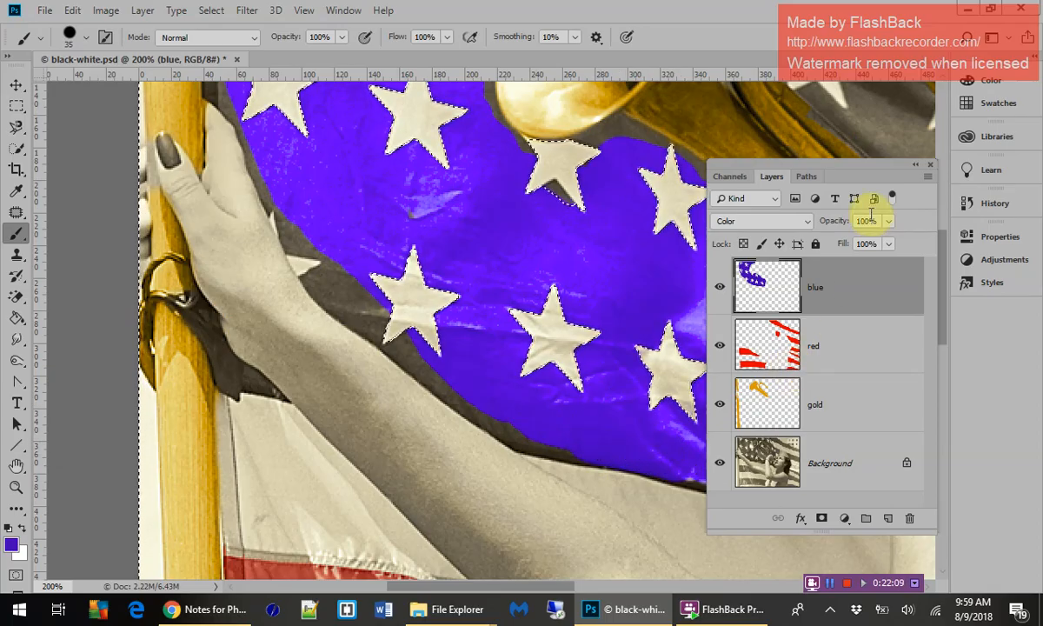
left_click(211, 619)
left_click_drag(717, 548, 658, 201)
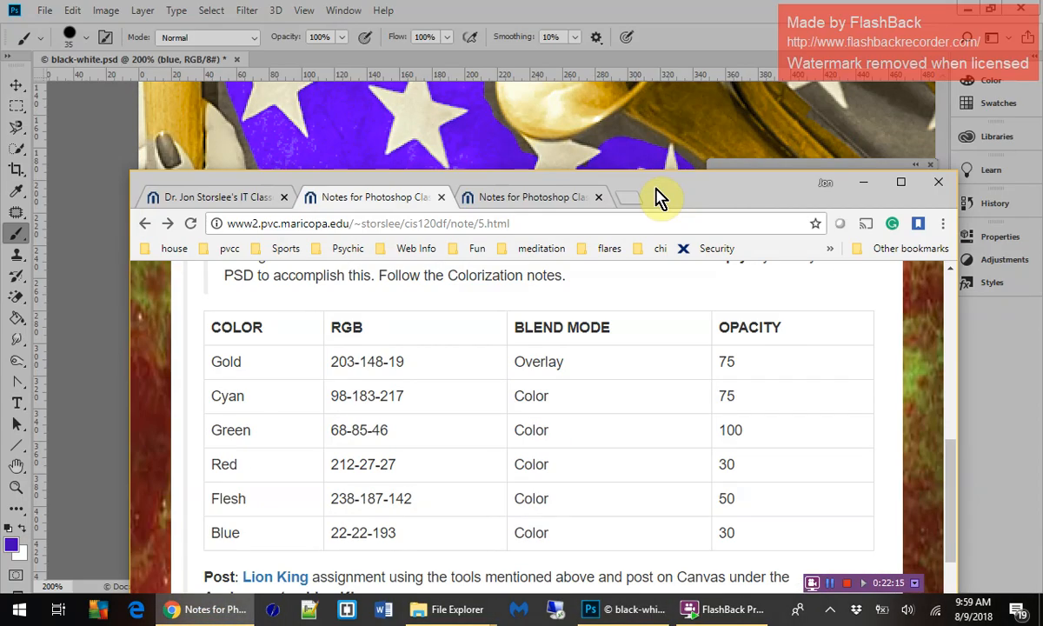
left_click_drag(658, 198, 651, 493)
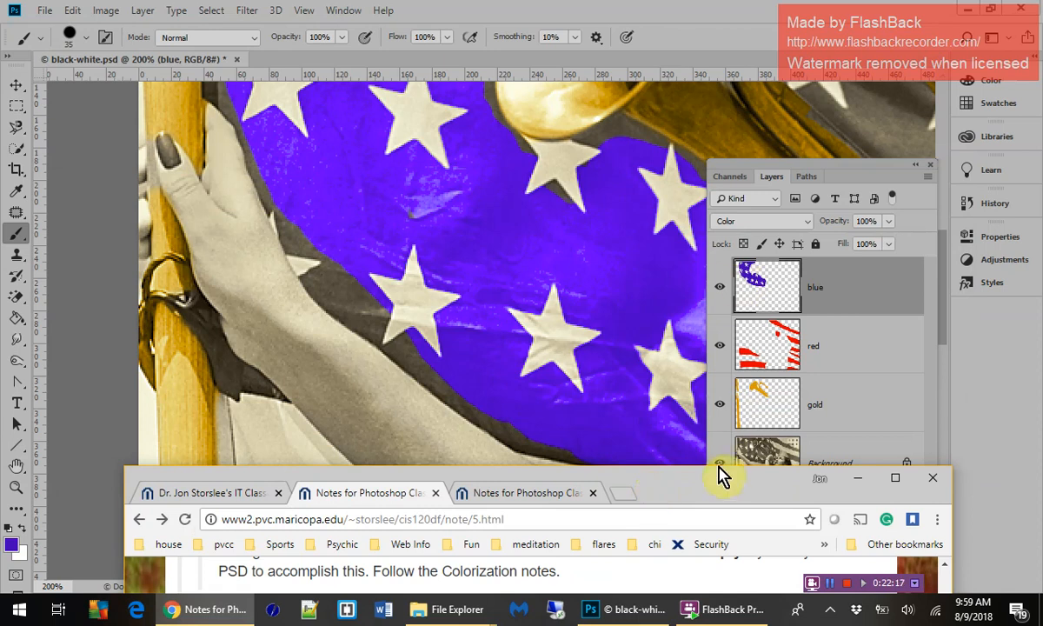
left_click_drag(716, 486, 718, 505)
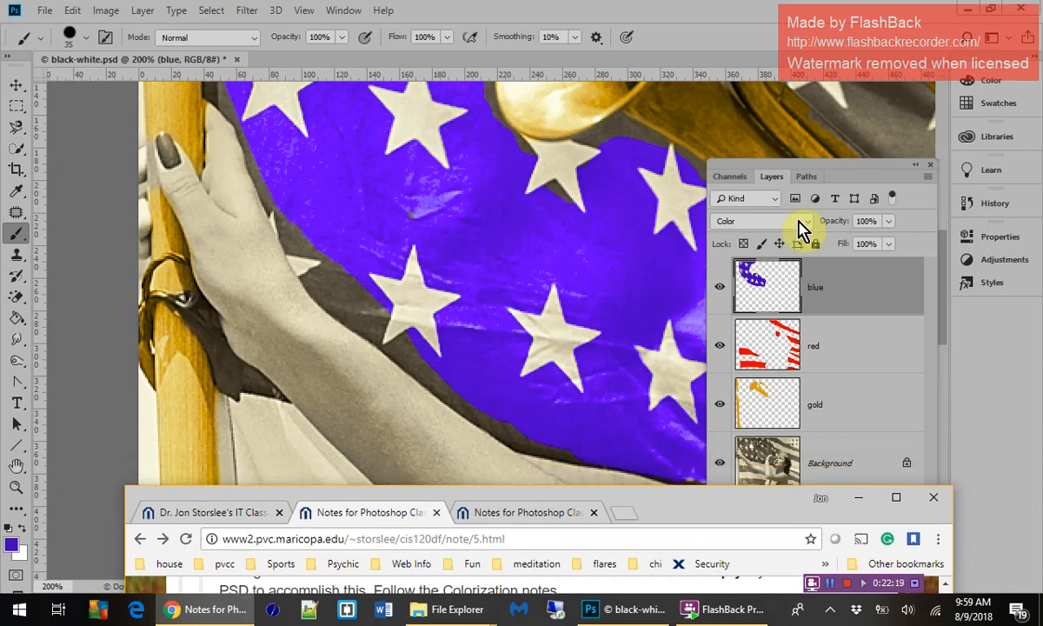
left_click(860, 224)
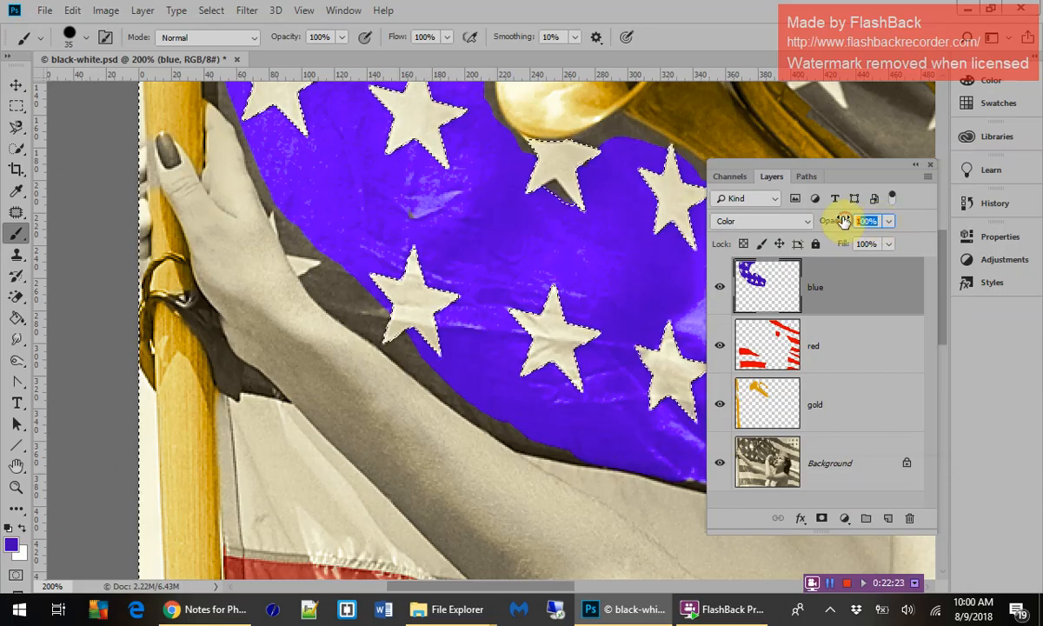
type("3")
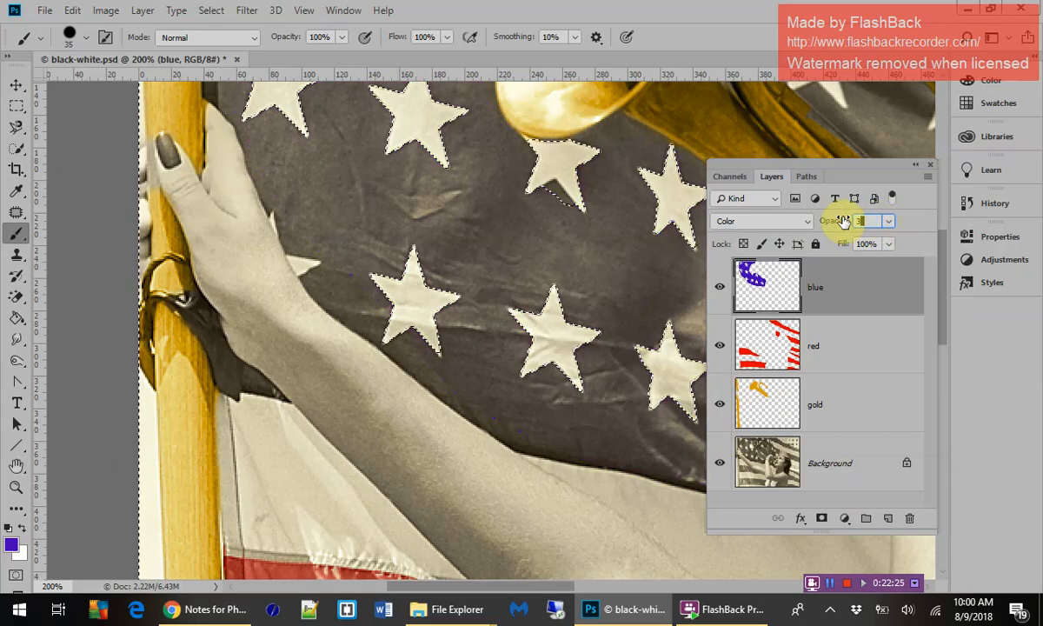
type("0")
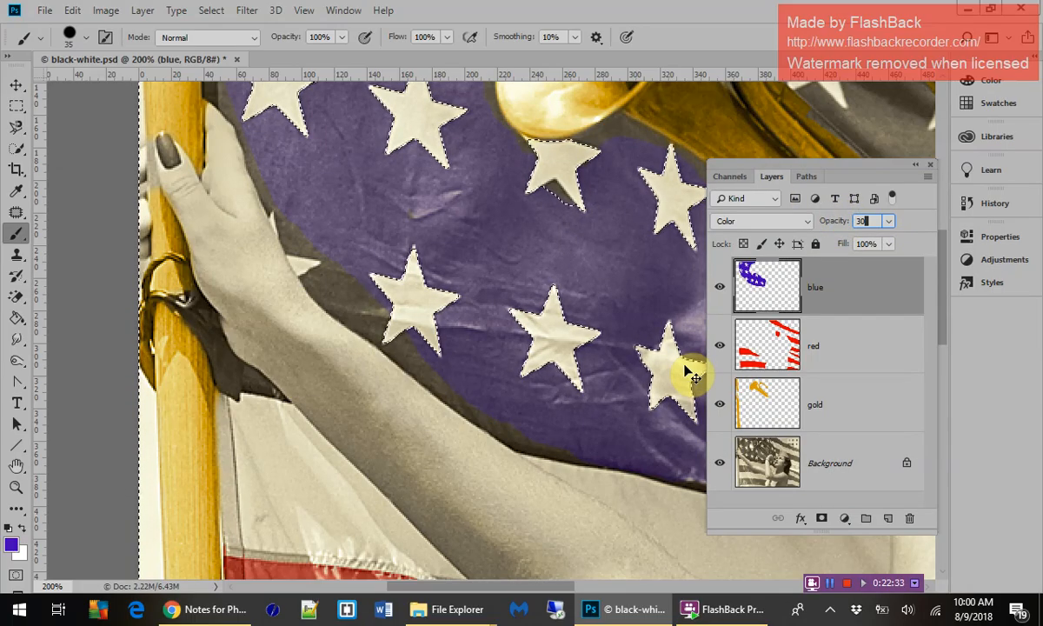
Step: Clear the star selection and fit the whole image in the window
key("ctrl+d")
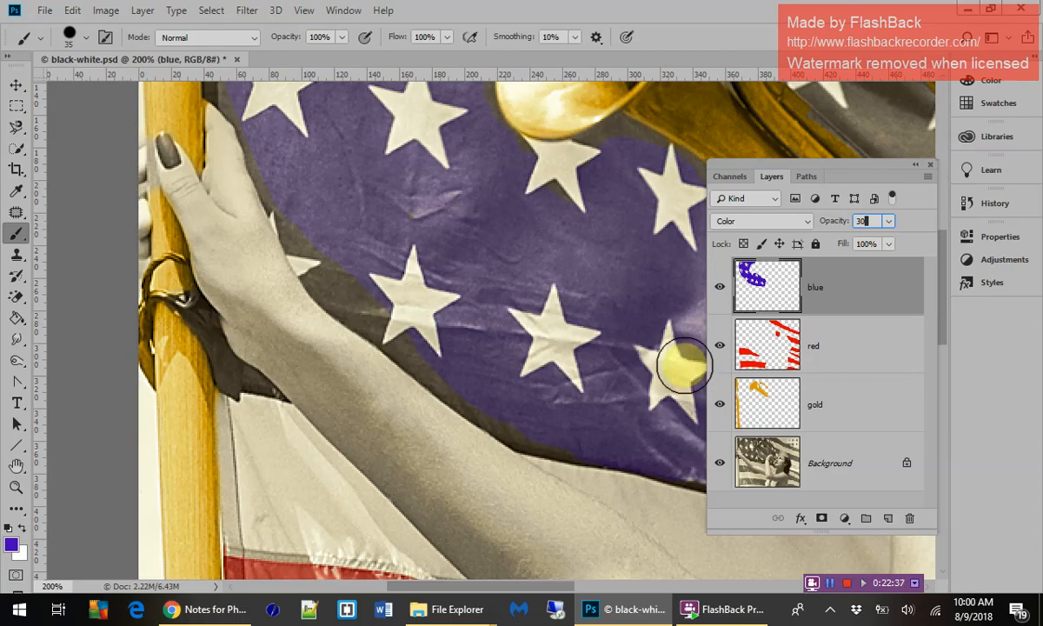
key("ctrl+0")
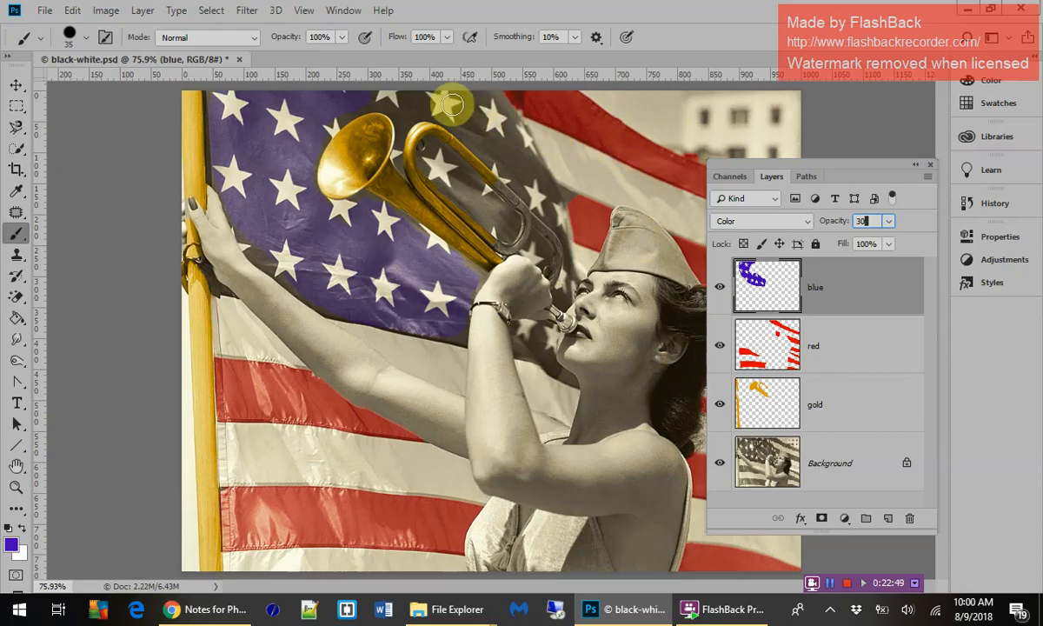
mouse_move(452, 104)
left_mouse_down()
mouse_move(327, 109)
mouse_move(392, 104)
mouse_move(447, 148)
mouse_move(491, 214)
mouse_move(469, 201)
mouse_move(460, 257)
mouse_move(408, 273)
mouse_move(282, 239)
mouse_move(257, 214)
mouse_move(296, 268)
mouse_move(421, 323)
mouse_move(462, 311)
left_mouse_up()
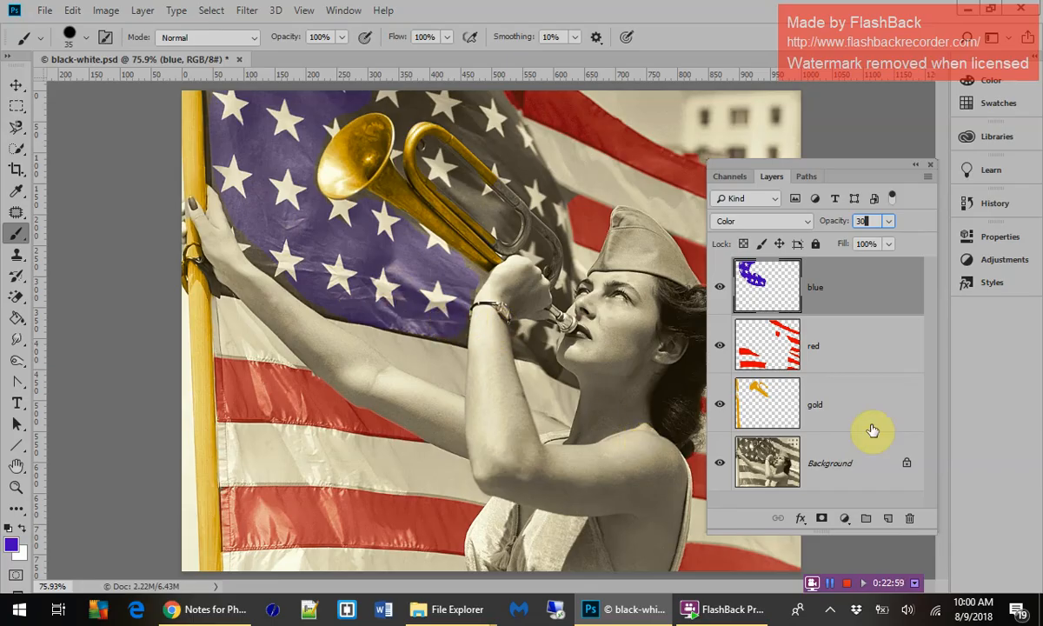
Step: Switch to the browser, open the Lion King assignment from the class notes and view its sample graphic
left_click(219, 609)
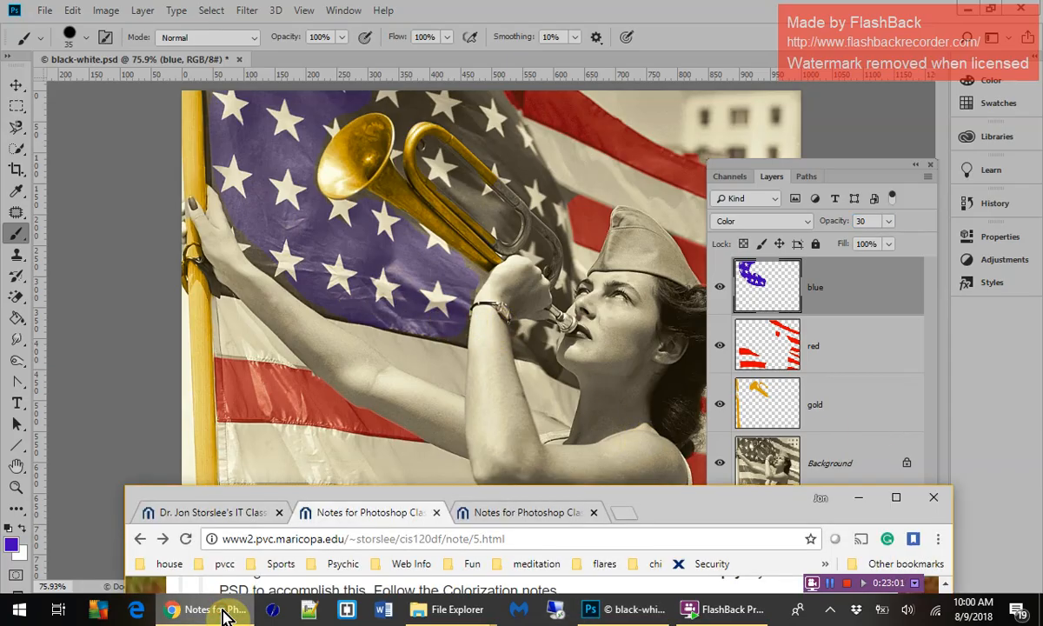
left_click_drag(711, 516, 692, 119)
scroll(626, 445, "up", 1)
scroll(626, 444, "down", 3)
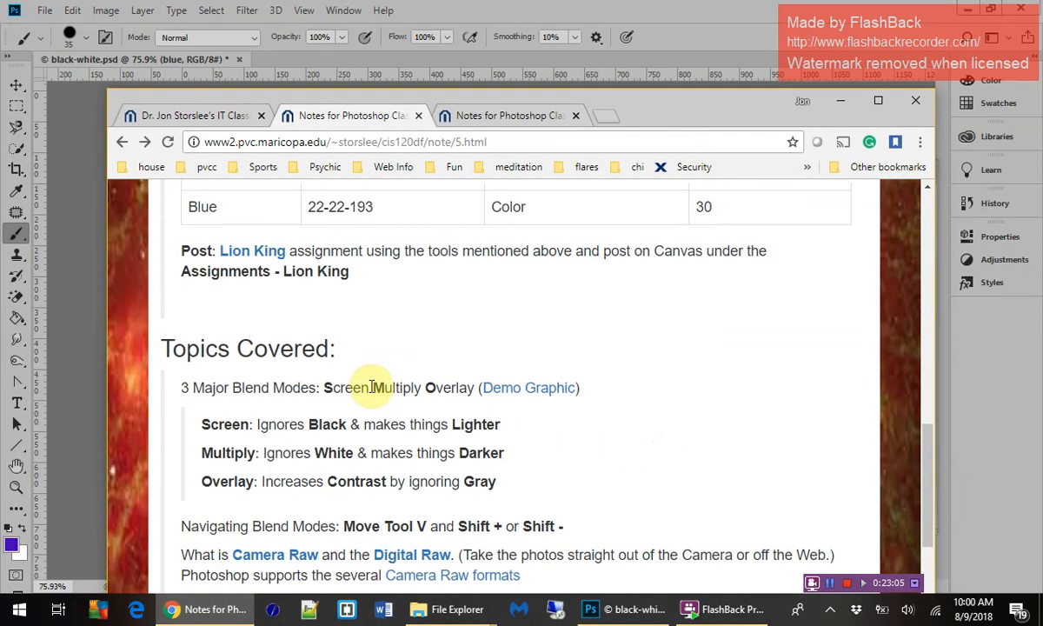
left_click(253, 252)
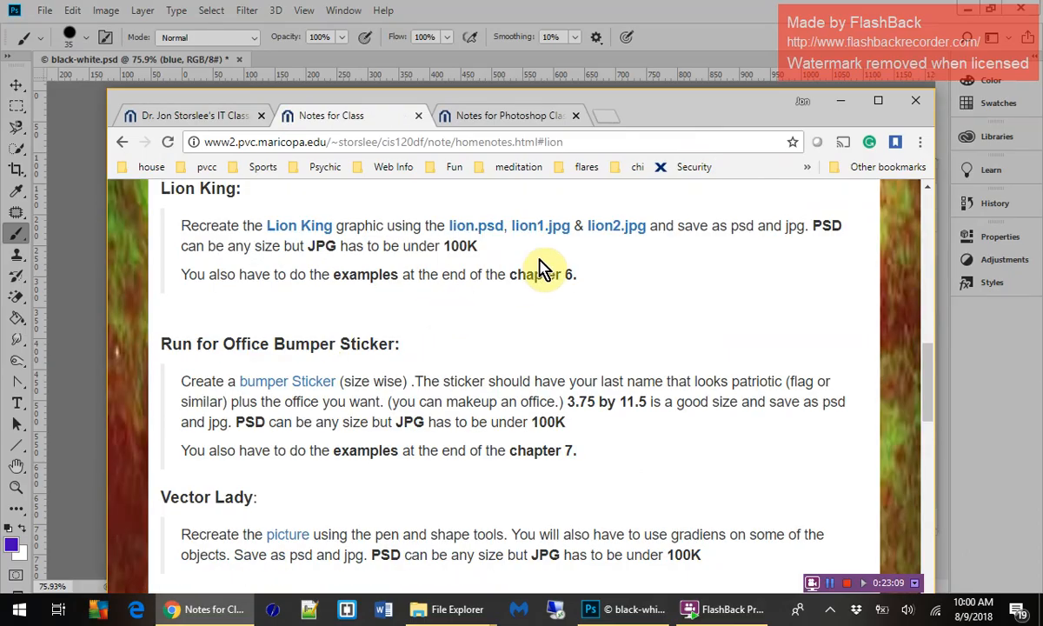
left_click(311, 228)
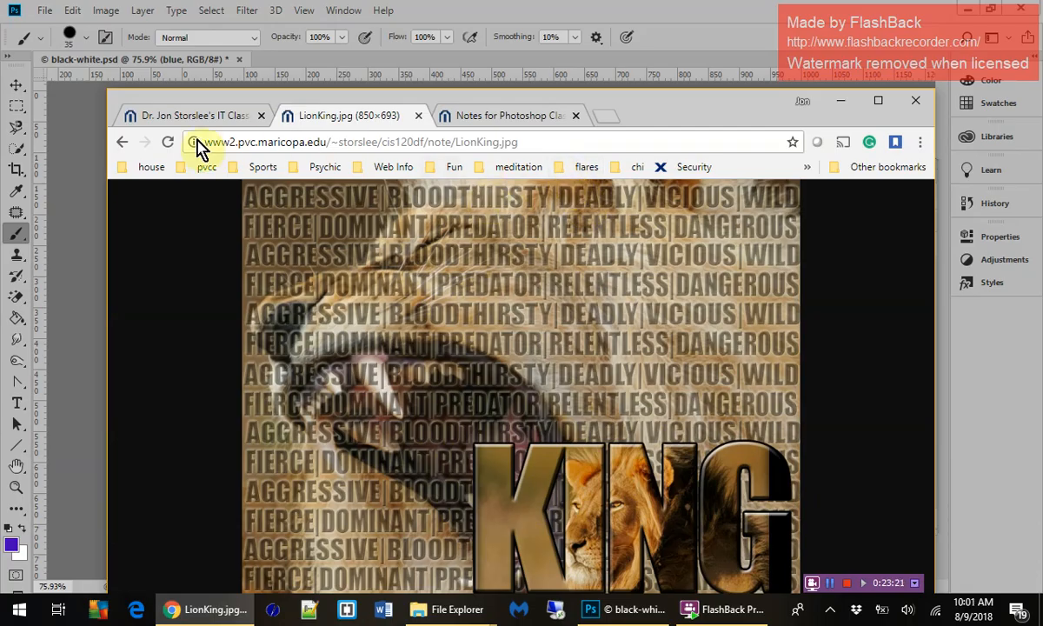
left_click(123, 142)
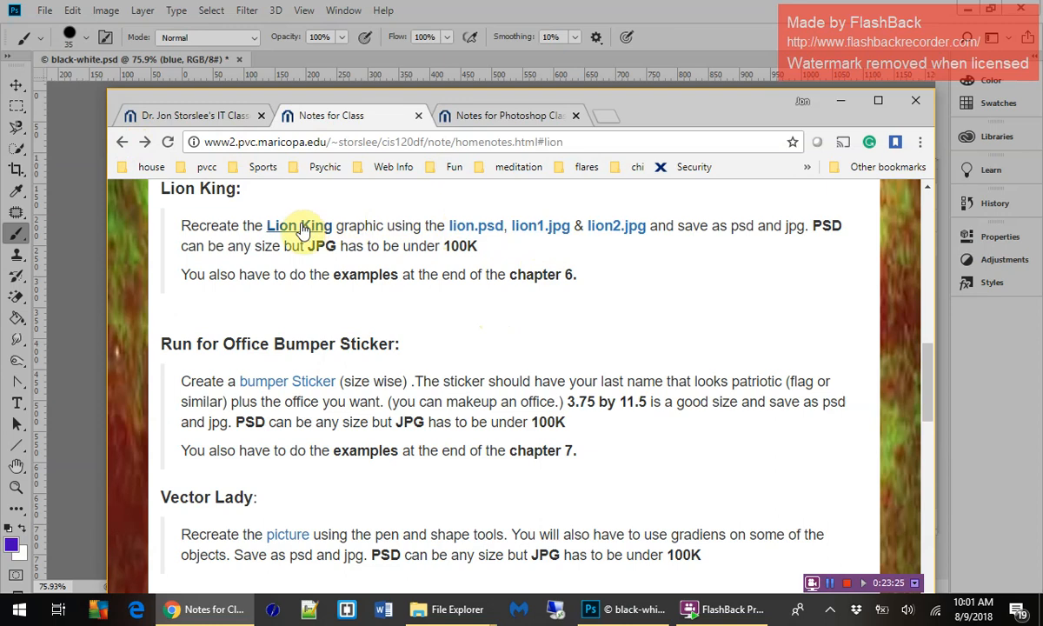
Step: Download lion.psd, save lion1.jpg to the photoshop folder and reopen the Lion King sample graphic
left_click(475, 230)
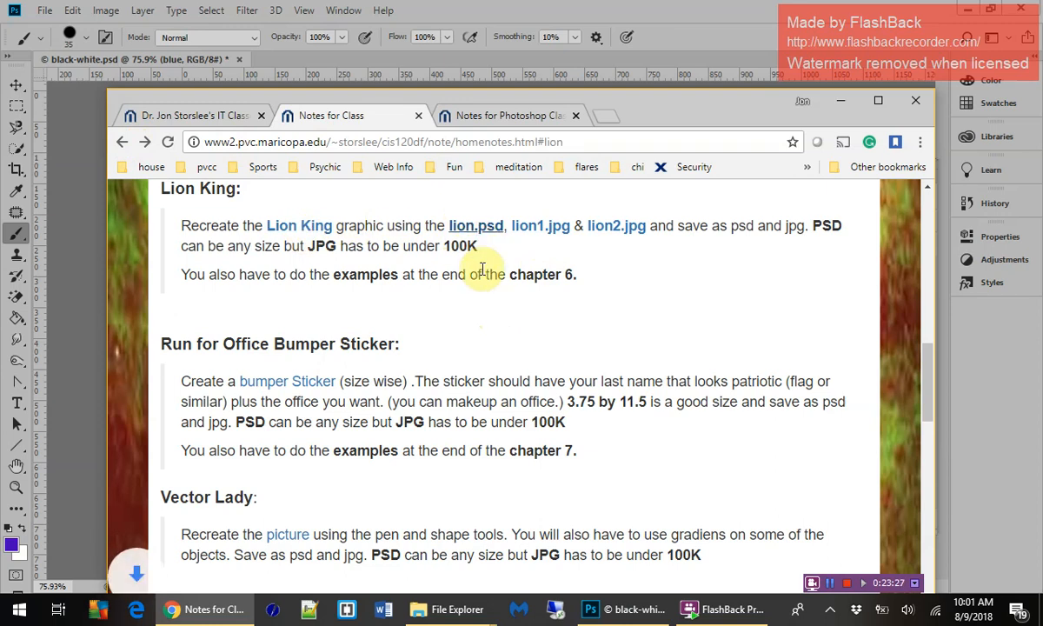
left_click(539, 231)
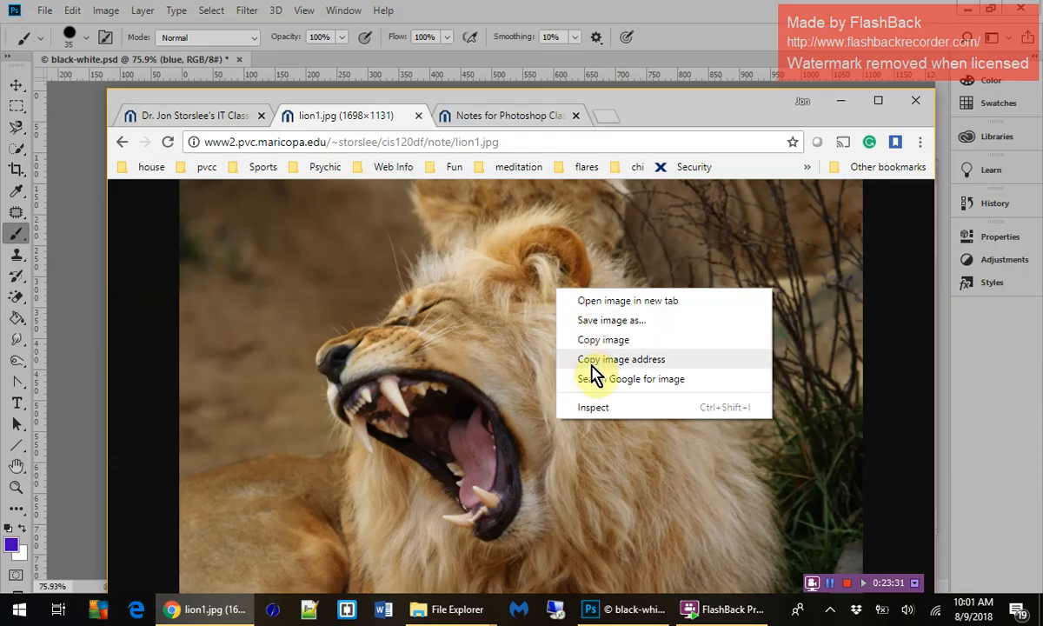
left_click(594, 321)
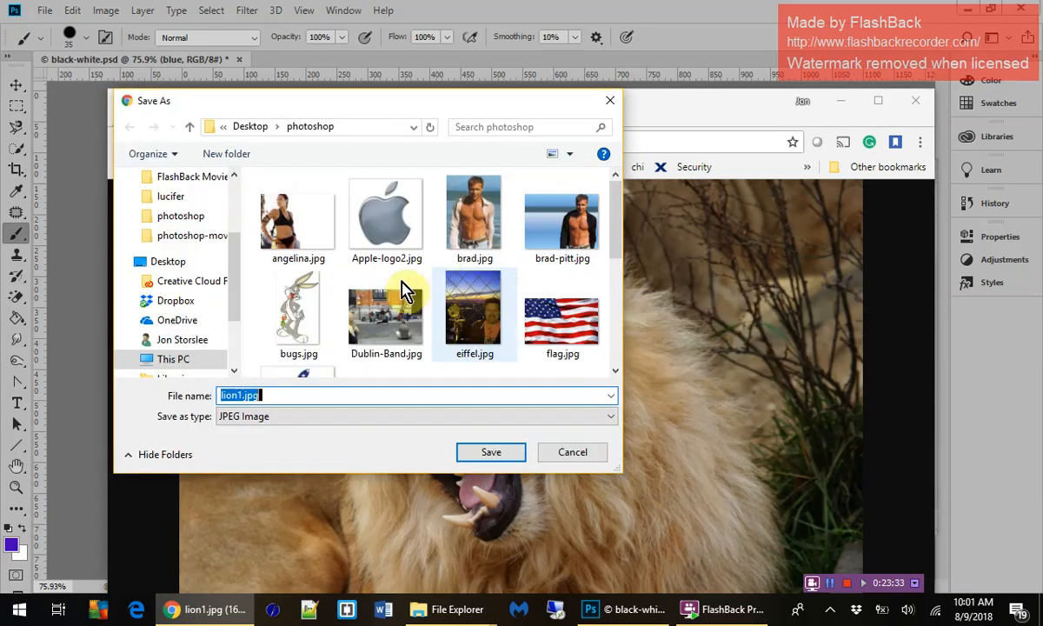
left_click(488, 454)
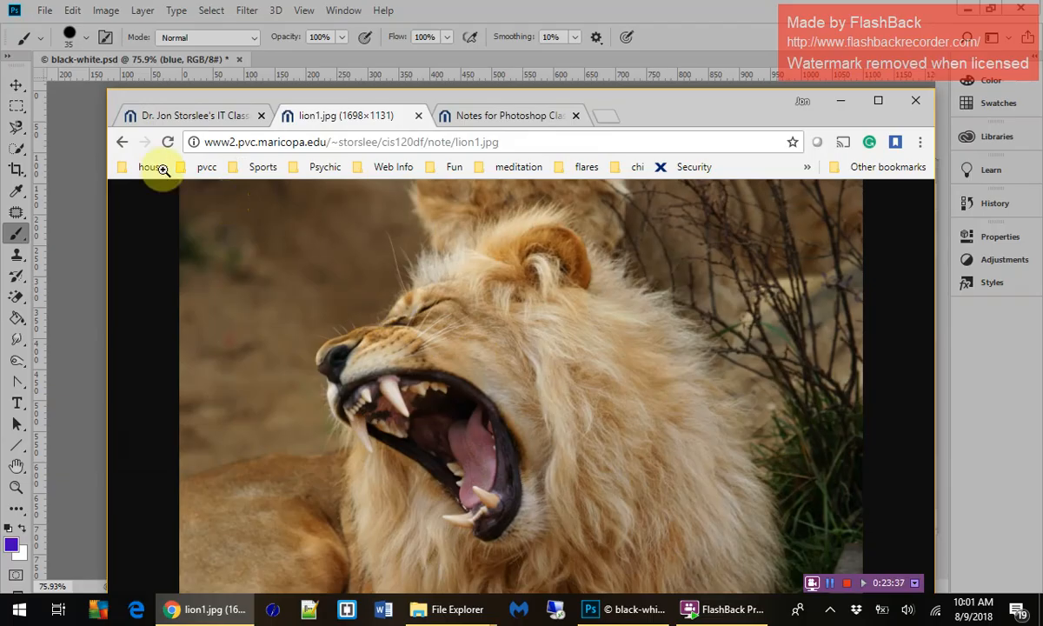
left_click(123, 143)
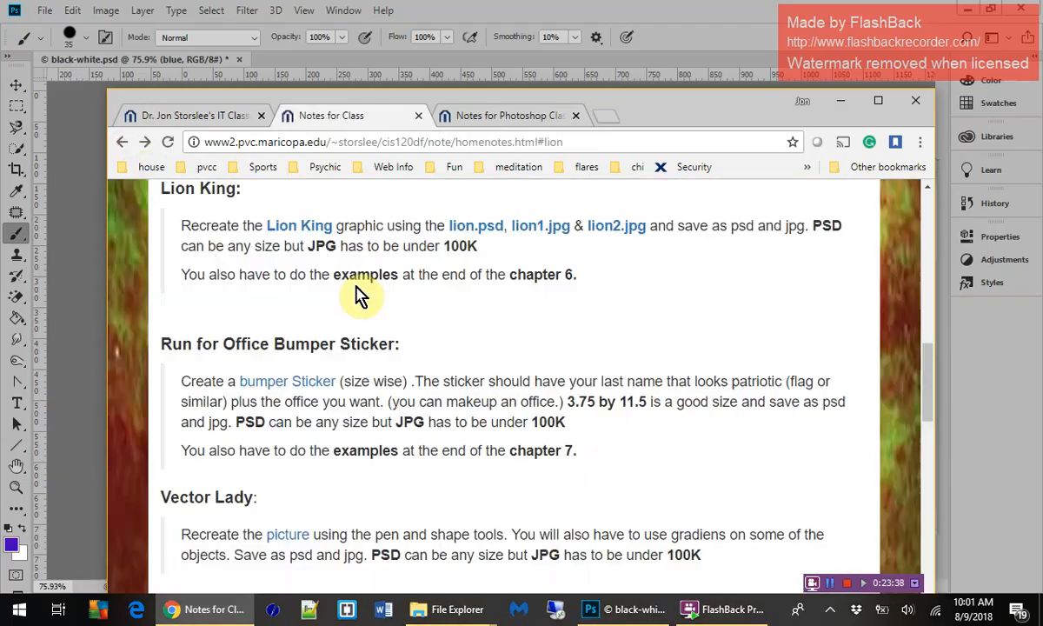
left_click(318, 228)
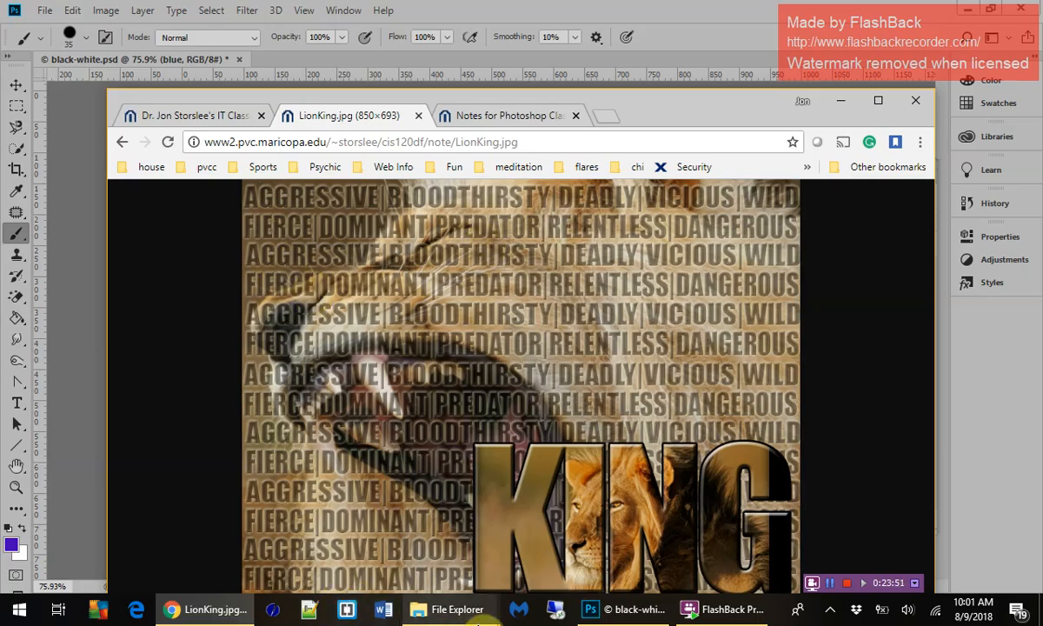
Step: Switch back to Photoshop, save black-white.psd with Maximize Compatibility on and close the document
left_click(593, 607)
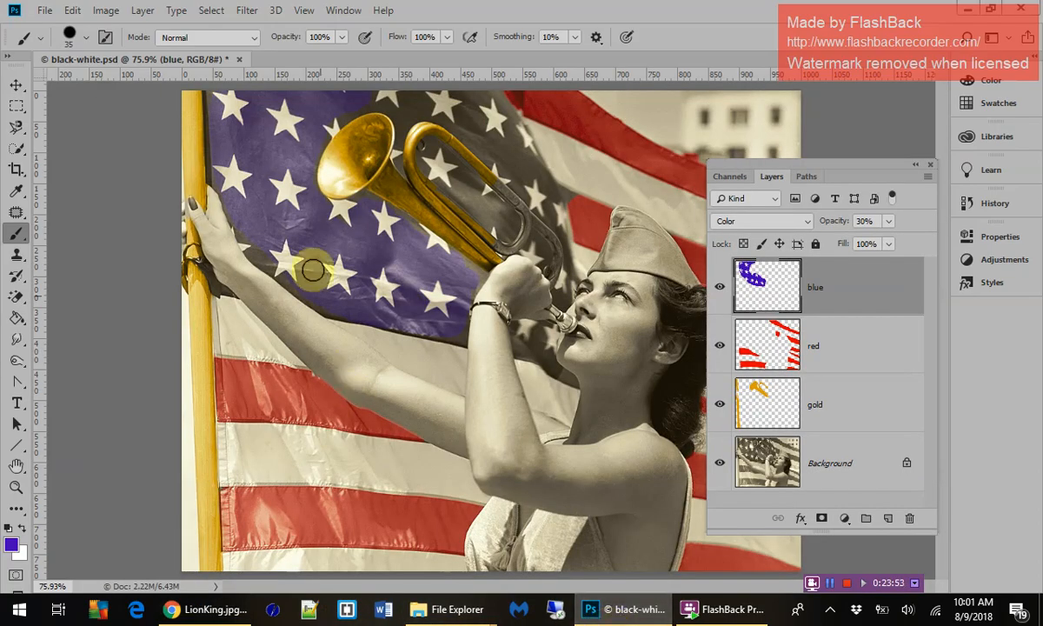
left_click(45, 12)
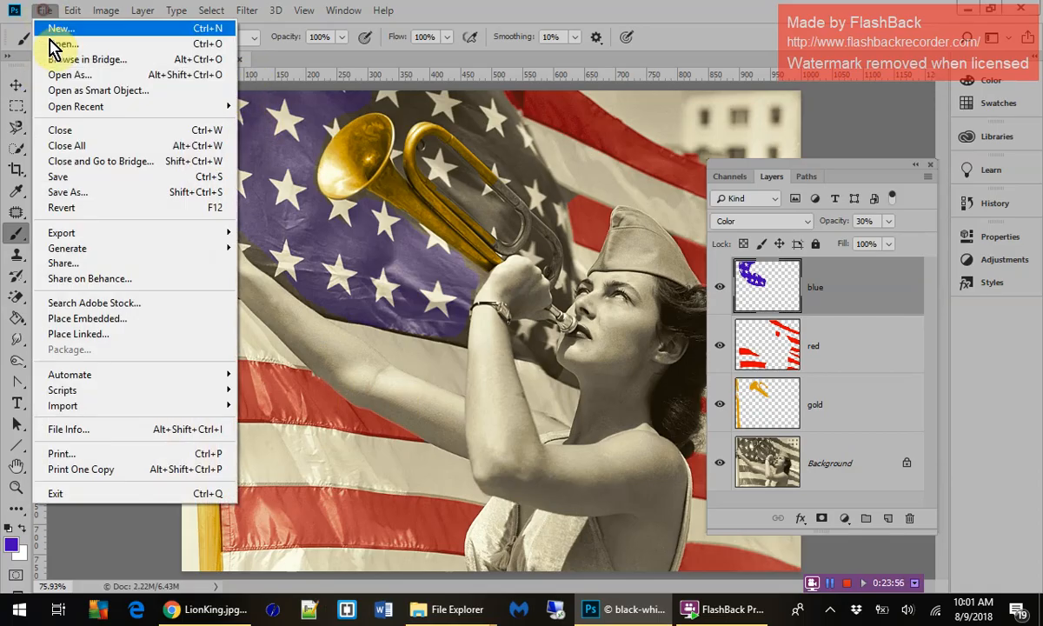
left_click(74, 176)
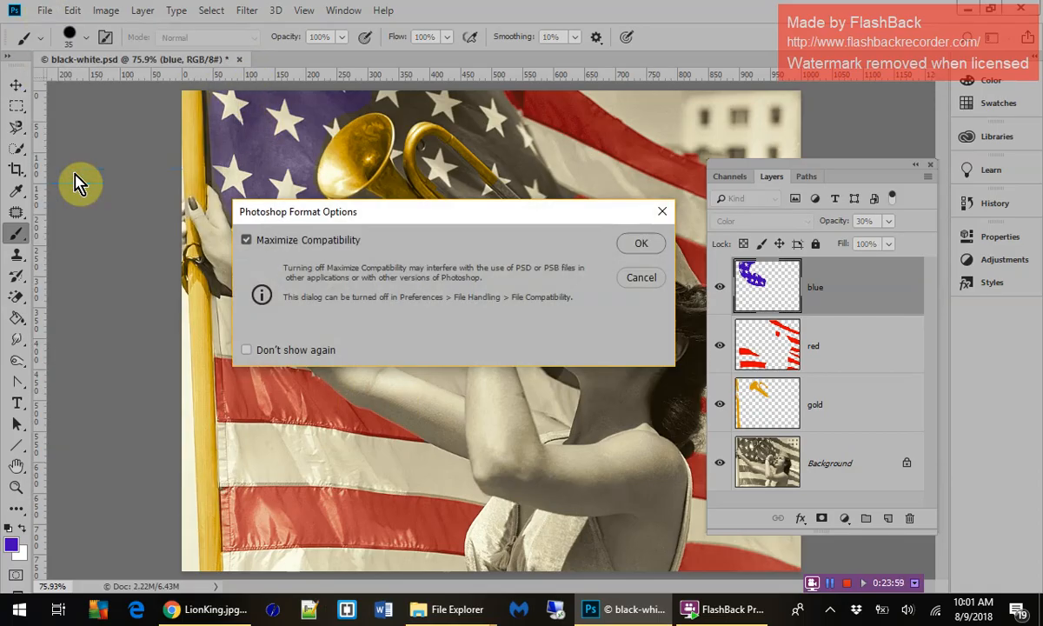
left_click(641, 245)
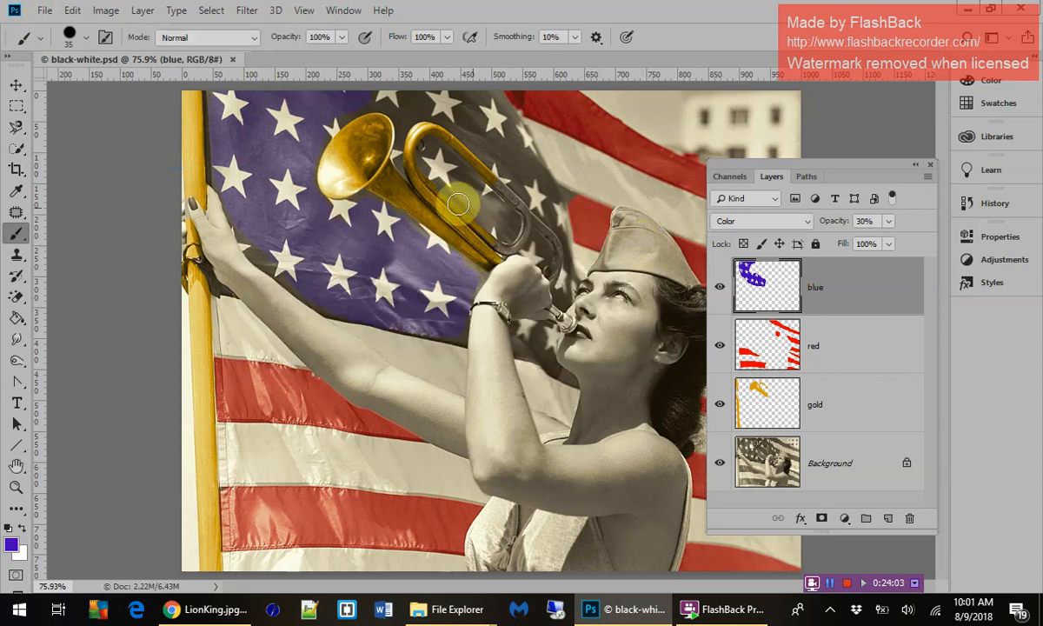
left_click(231, 60)
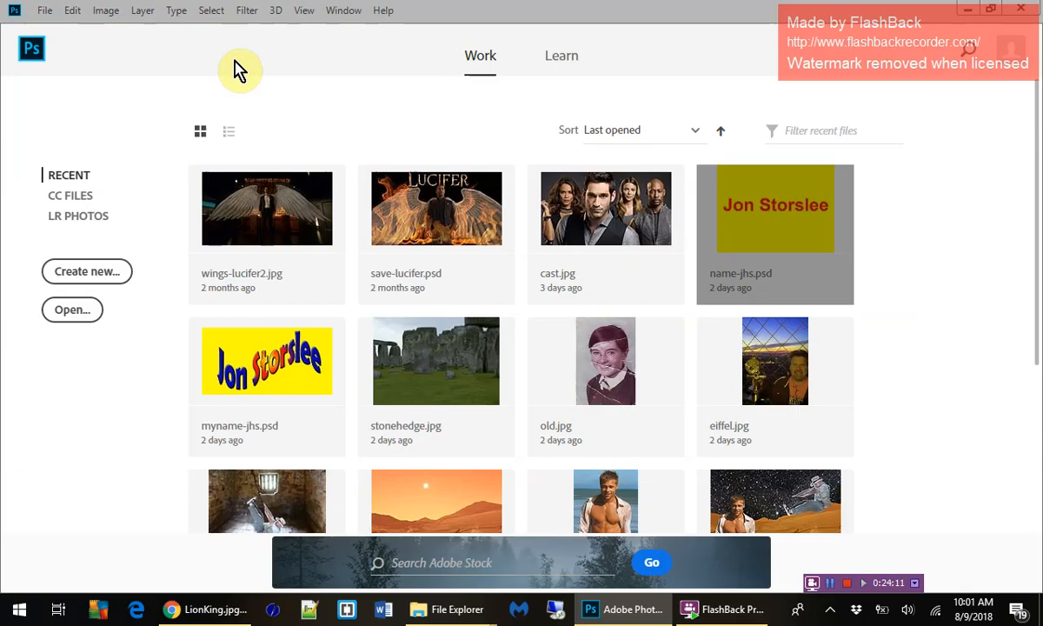
left_click(45, 19)
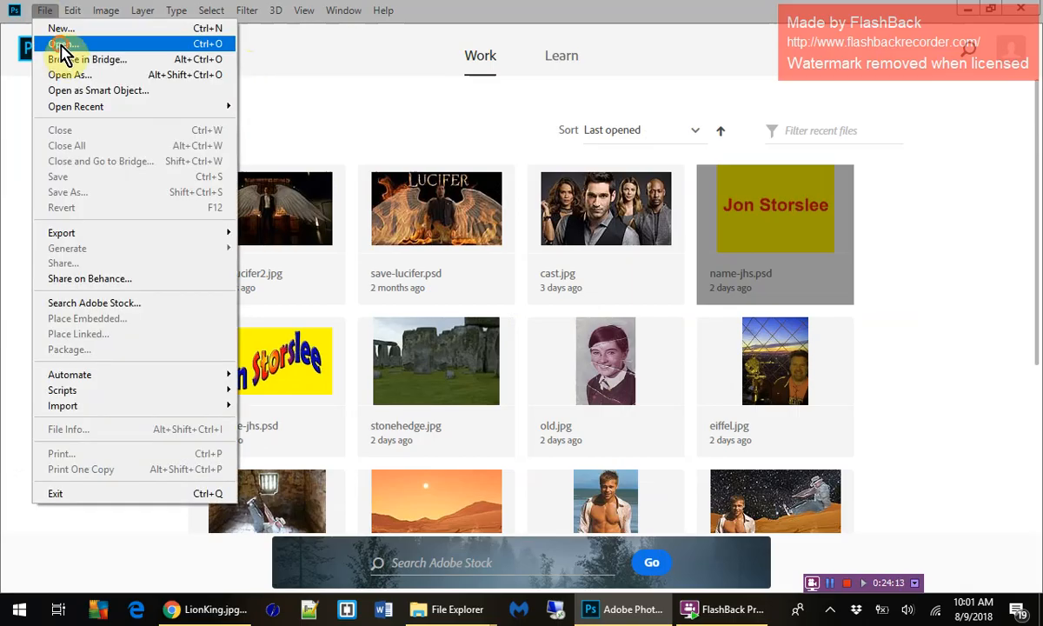
left_click(63, 46)
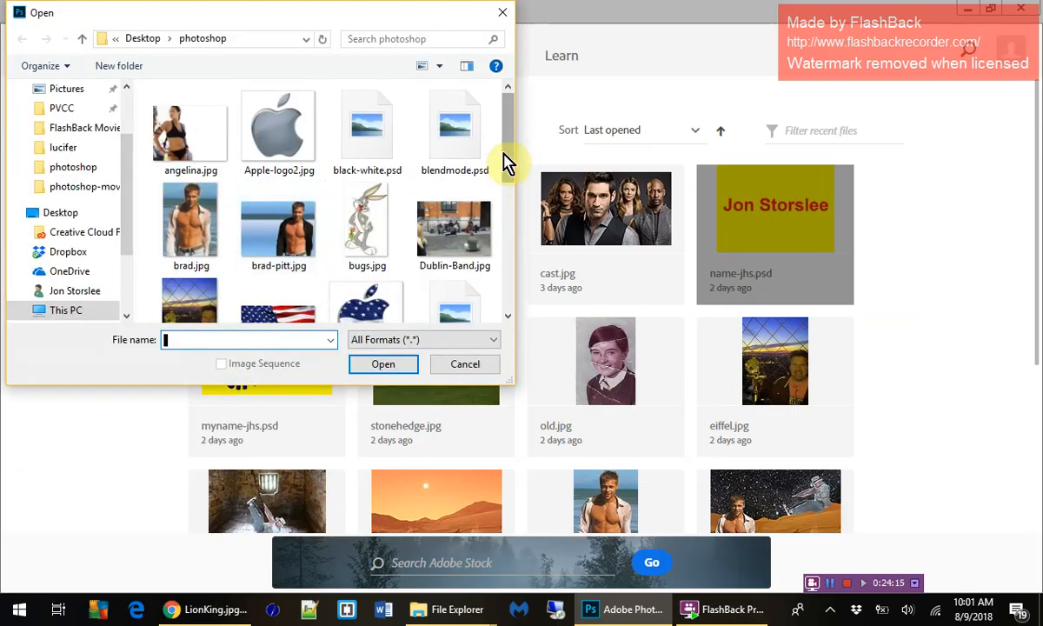
left_click_drag(505, 163, 509, 239)
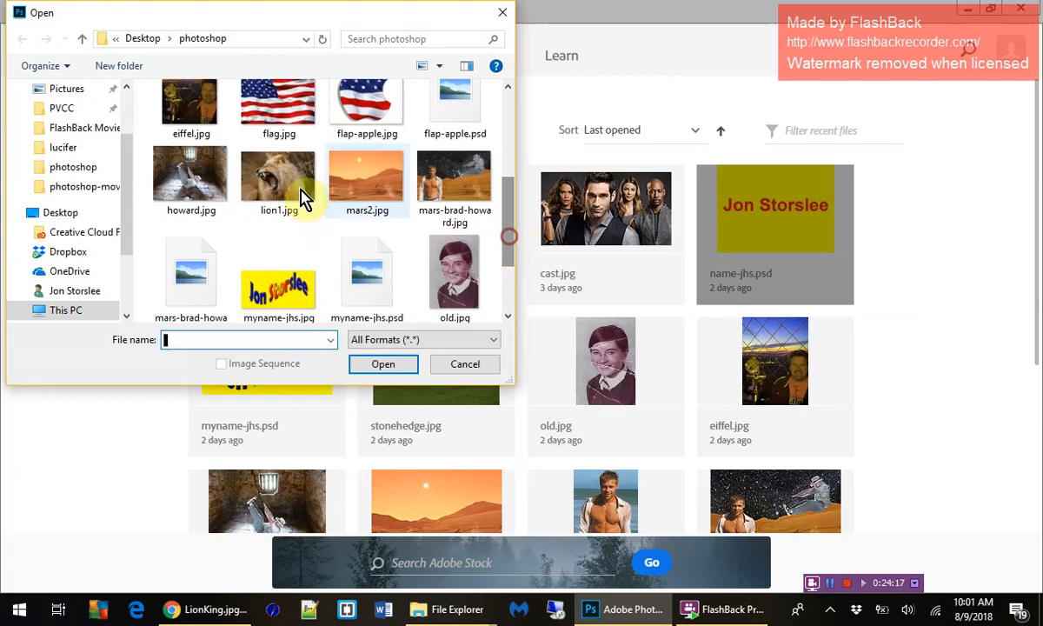
left_click(276, 185)
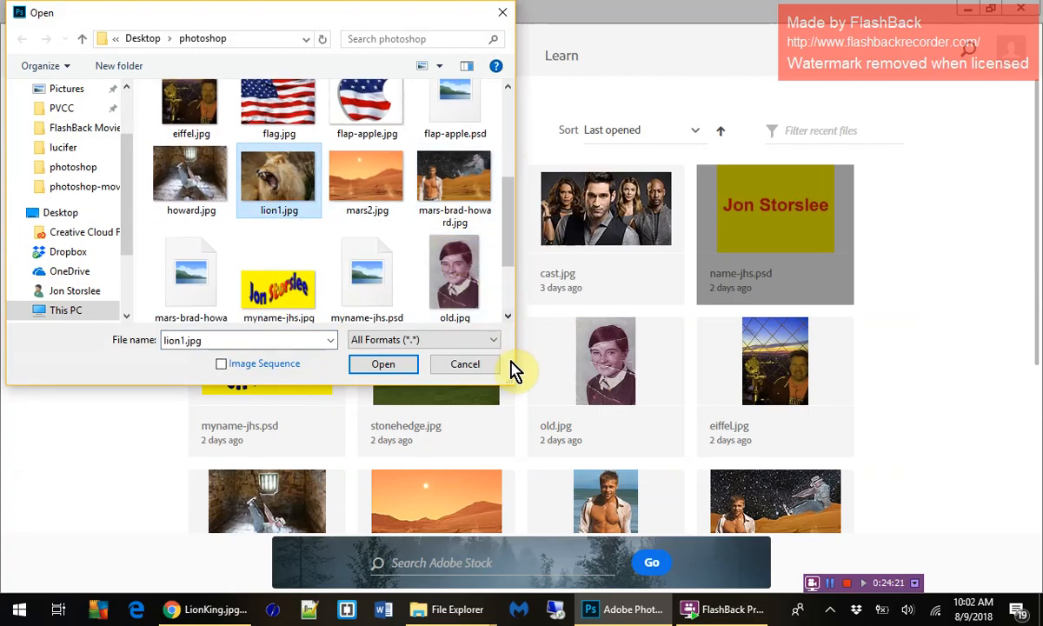
scroll(449, 304, "up", 2)
scroll(449, 304, "up", 1)
scroll(449, 304, "down", 3)
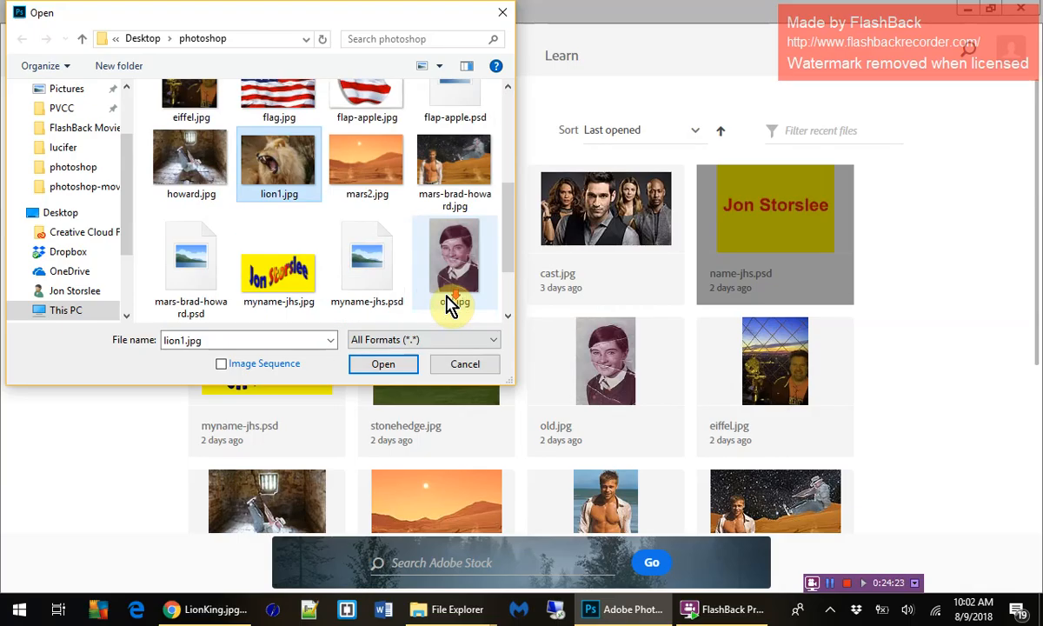
scroll(449, 304, "down", 1)
scroll(449, 304, "up", 3)
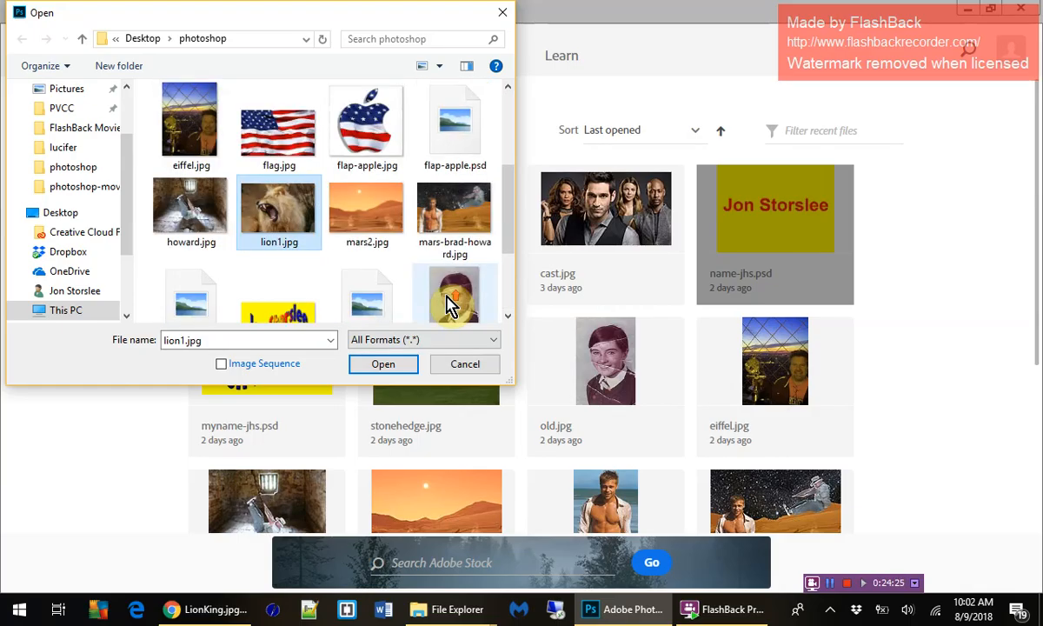
left_click(606, 613)
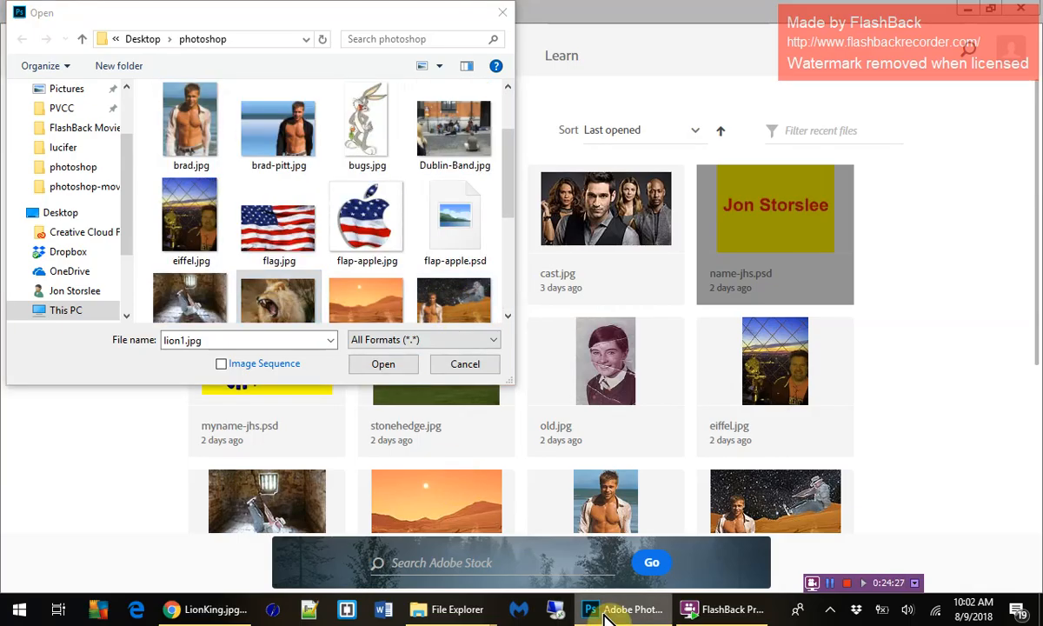
left_click(469, 369)
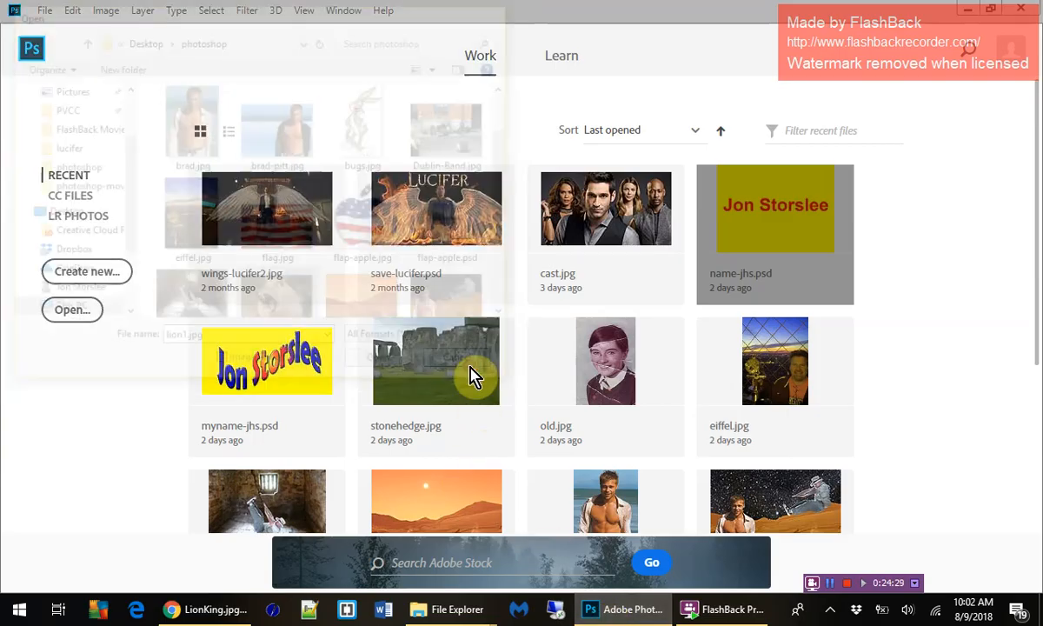
Step: Switch to the browser, return to the Lion King assignment notes and save the lion.psd link as king.psd in the photoshop folder
left_click(225, 609)
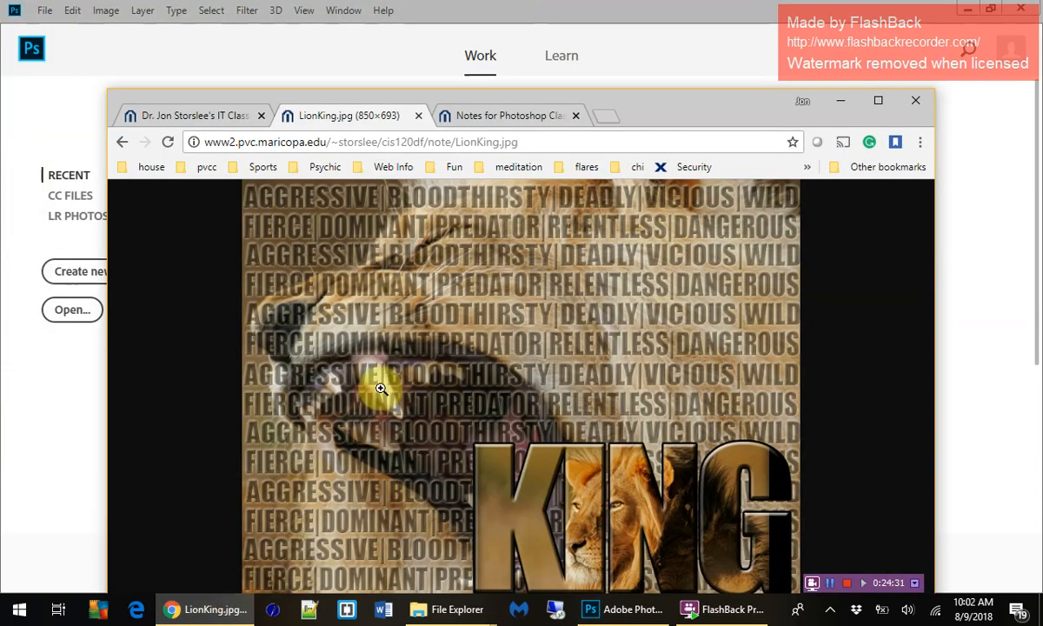
left_click(126, 147)
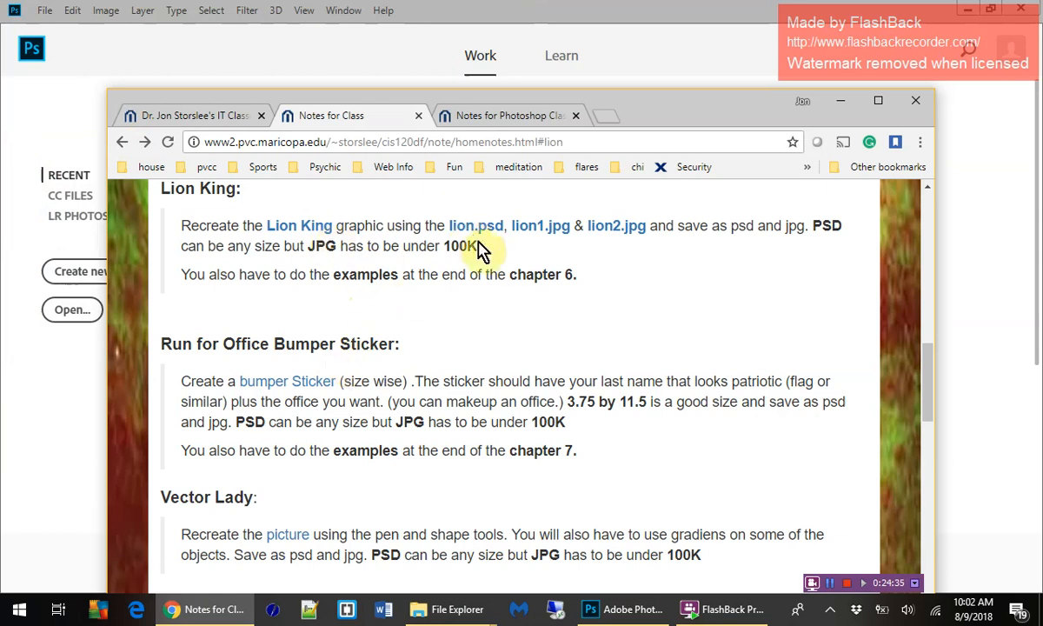
right_click(487, 233)
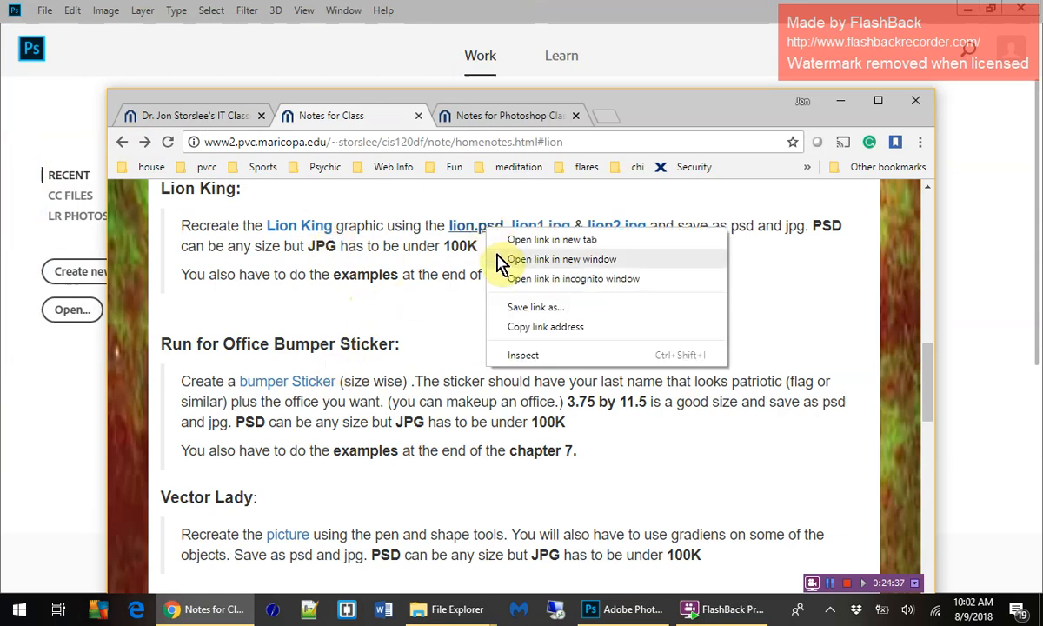
left_click(515, 310)
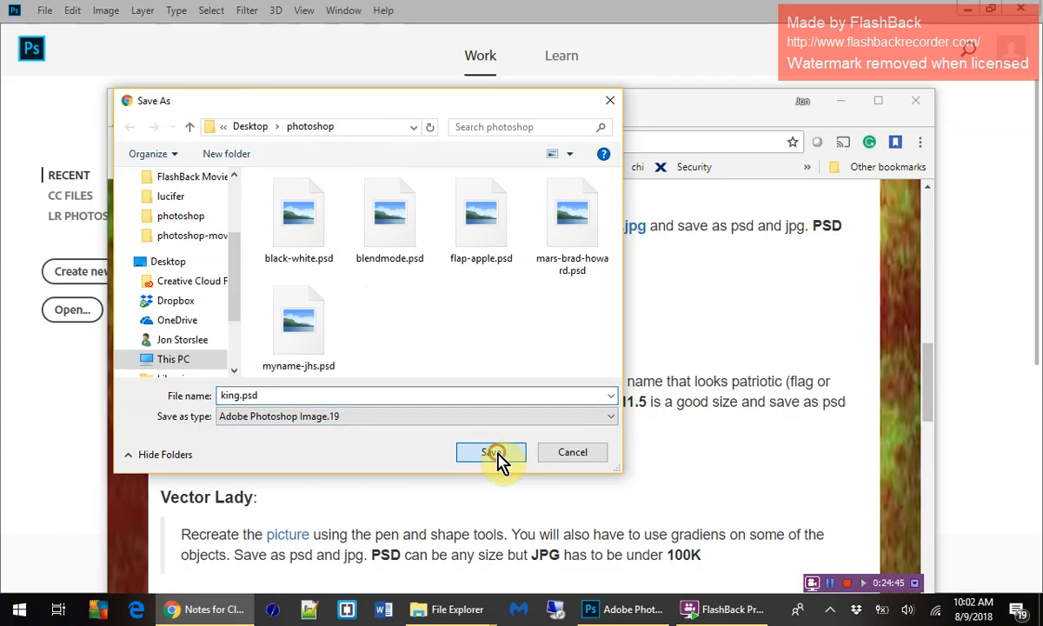
left_click(492, 452)
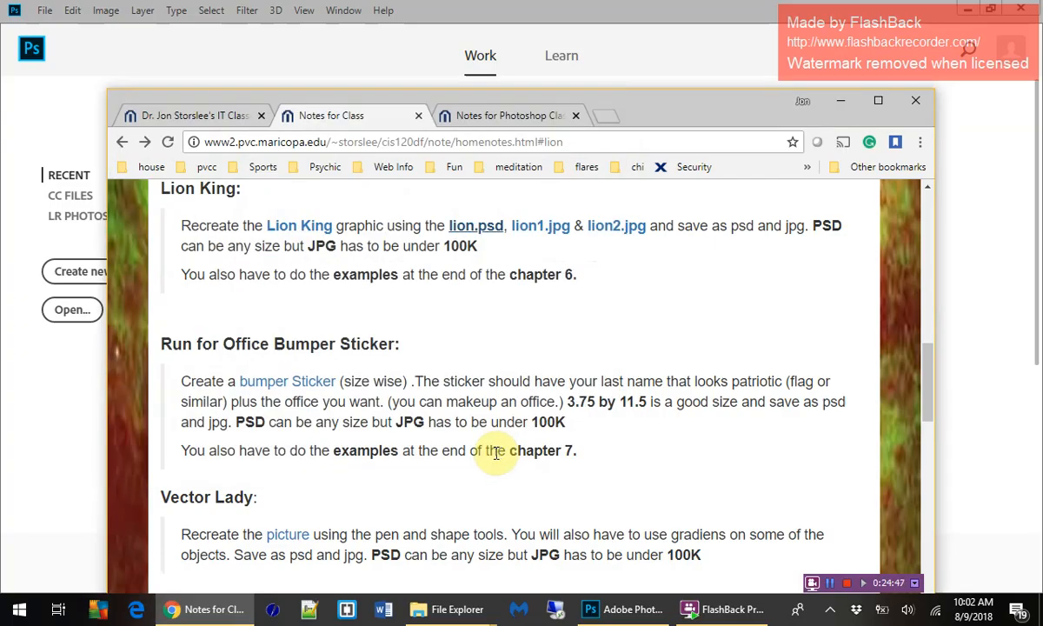
Step: Switch back to Photoshop and open king.psd from the photoshop folder
left_click(637, 610)
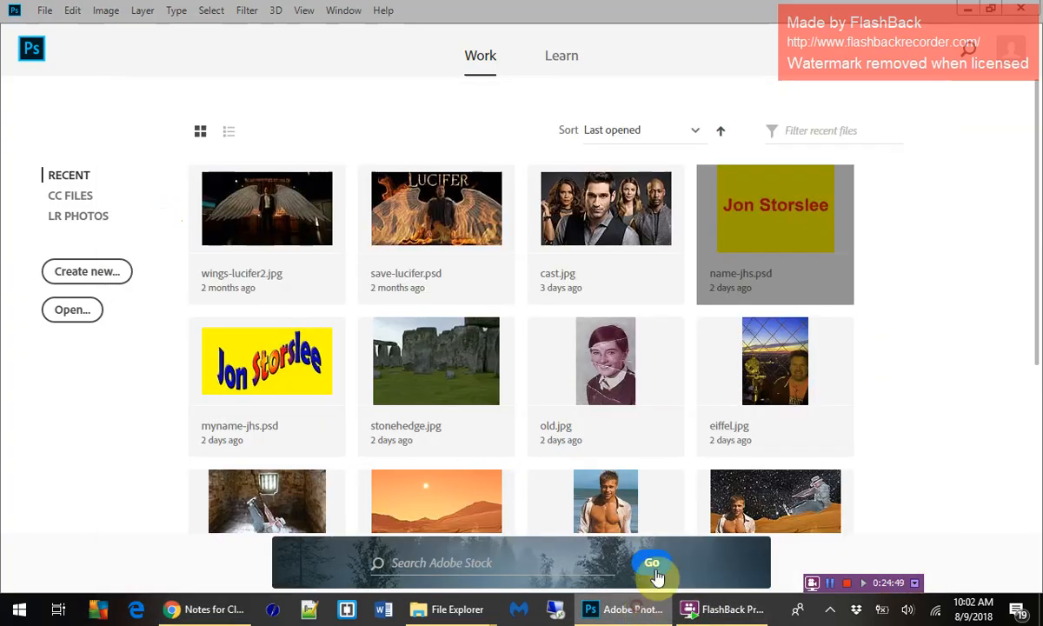
left_click(42, 19)
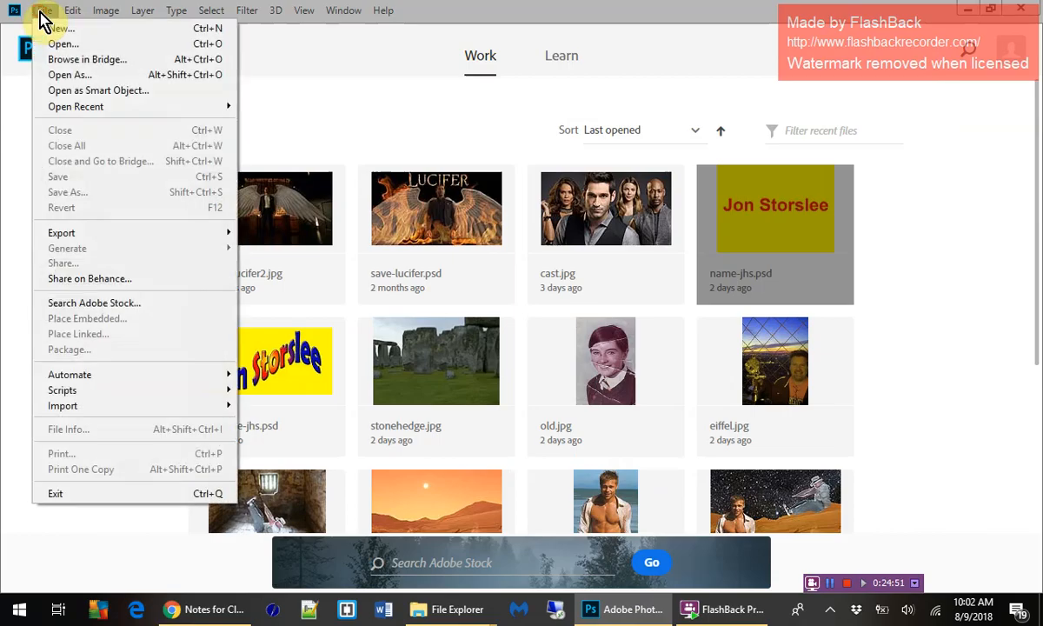
left_click(62, 42)
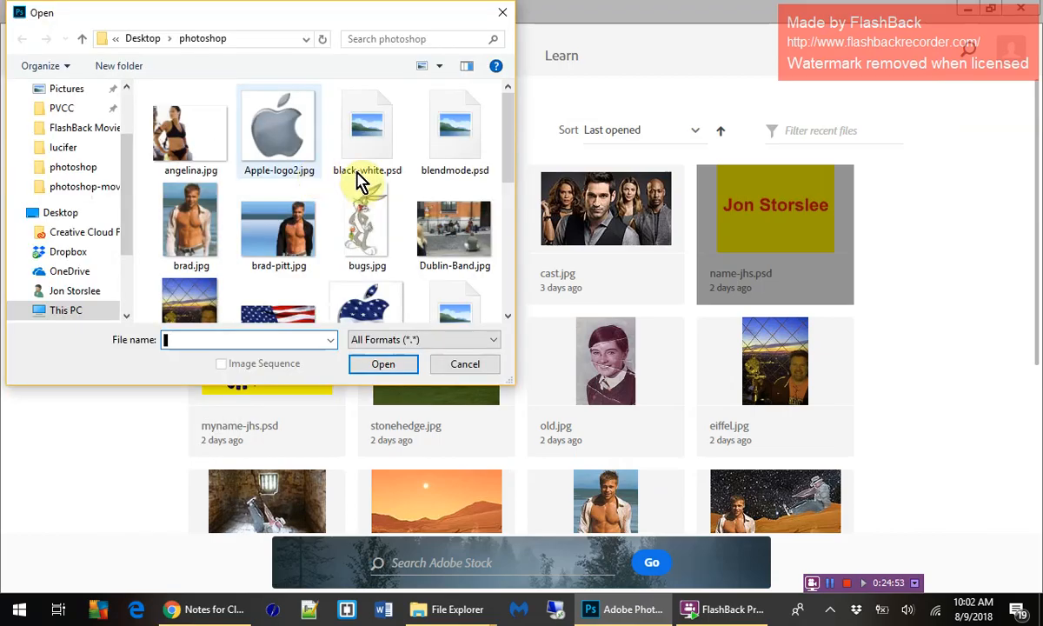
left_click_drag(511, 148, 514, 213)
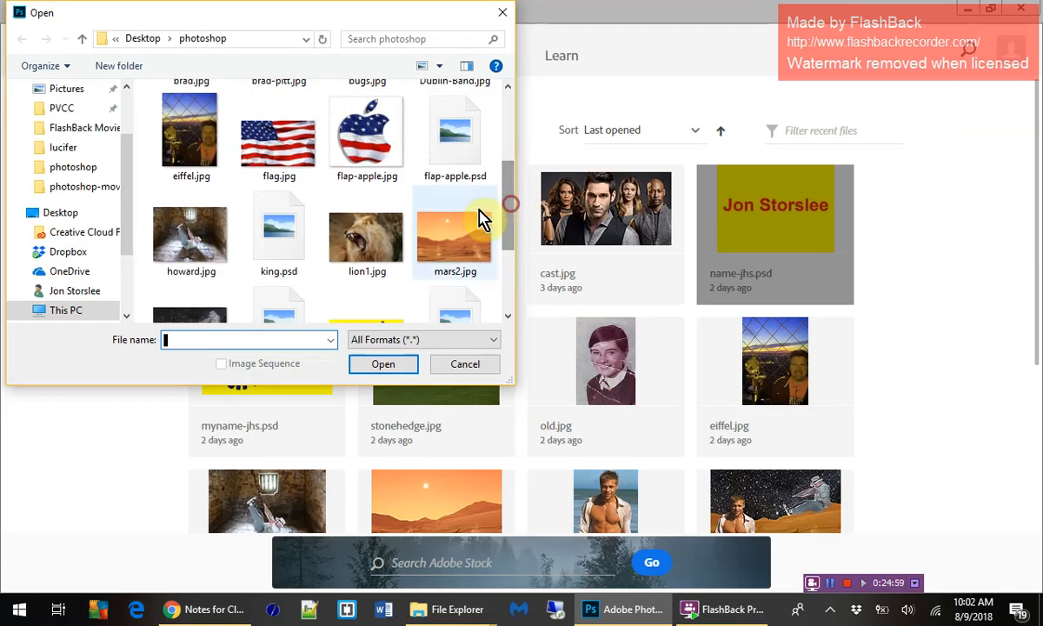
left_click(279, 245)
left_click(386, 365)
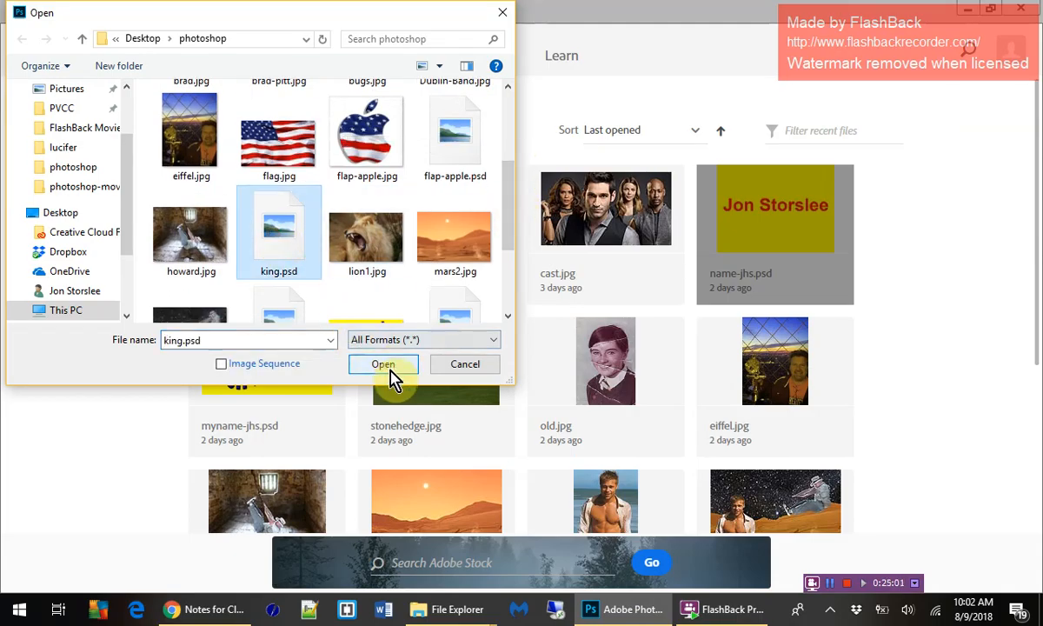
left_click(388, 366)
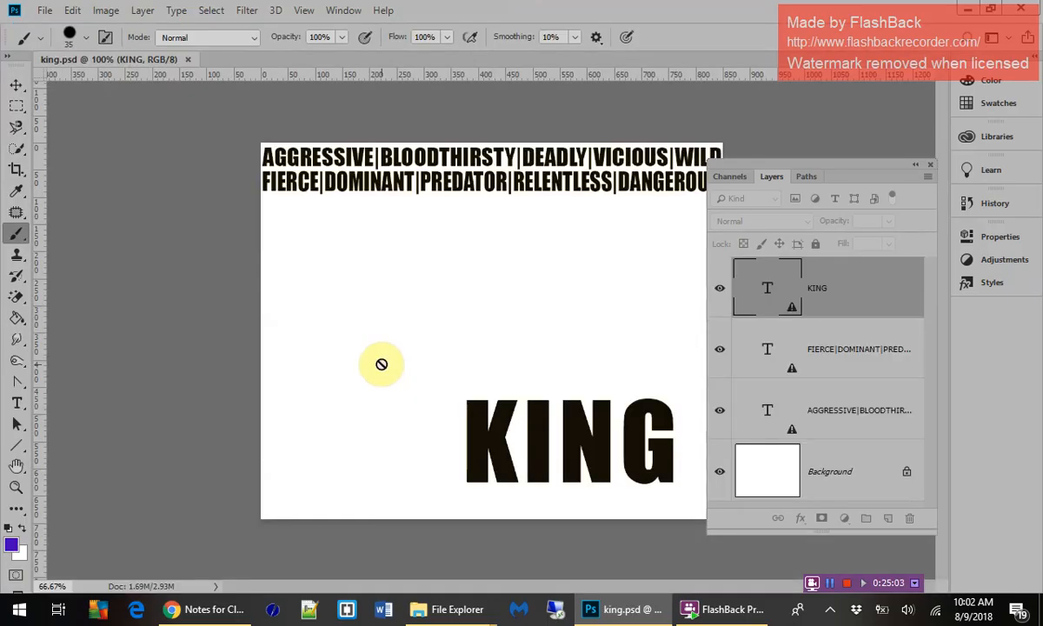
Step: Add Inner Glow and Outer Glow effects with their default settings to the FIERCE|DOMINANT|PREDATOR text layer
left_click_drag(817, 177, 792, 314)
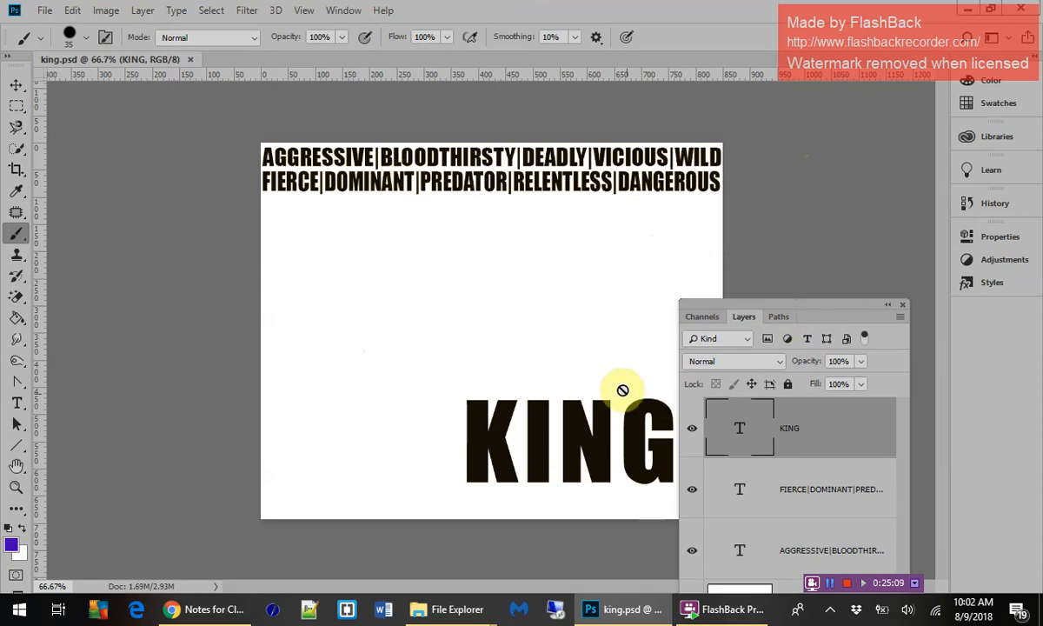
left_click(805, 507)
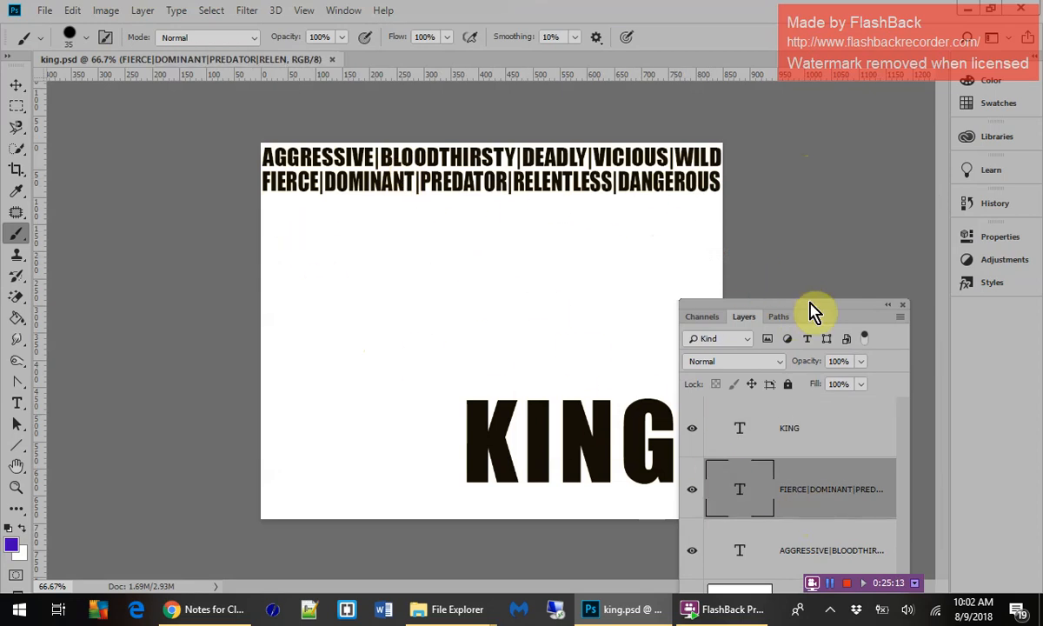
left_click_drag(809, 309, 830, 154)
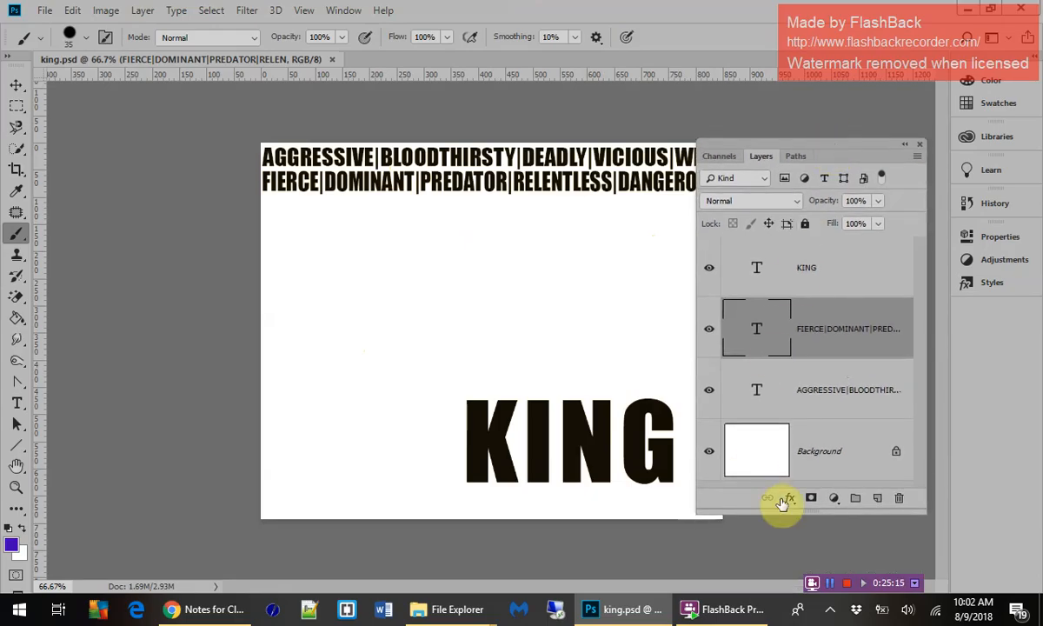
left_click(791, 497)
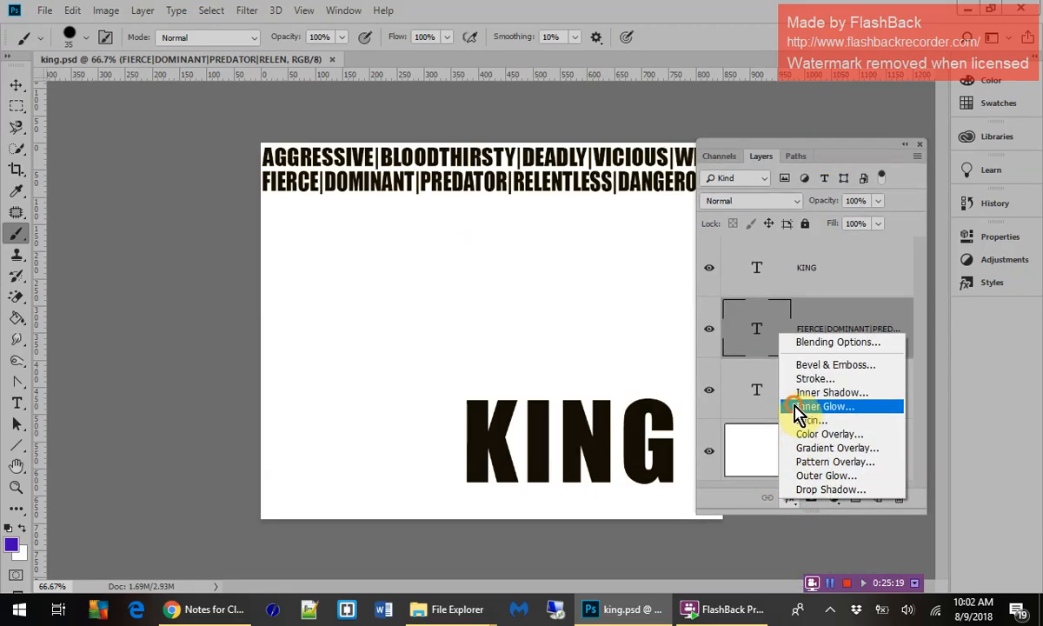
left_click(798, 411)
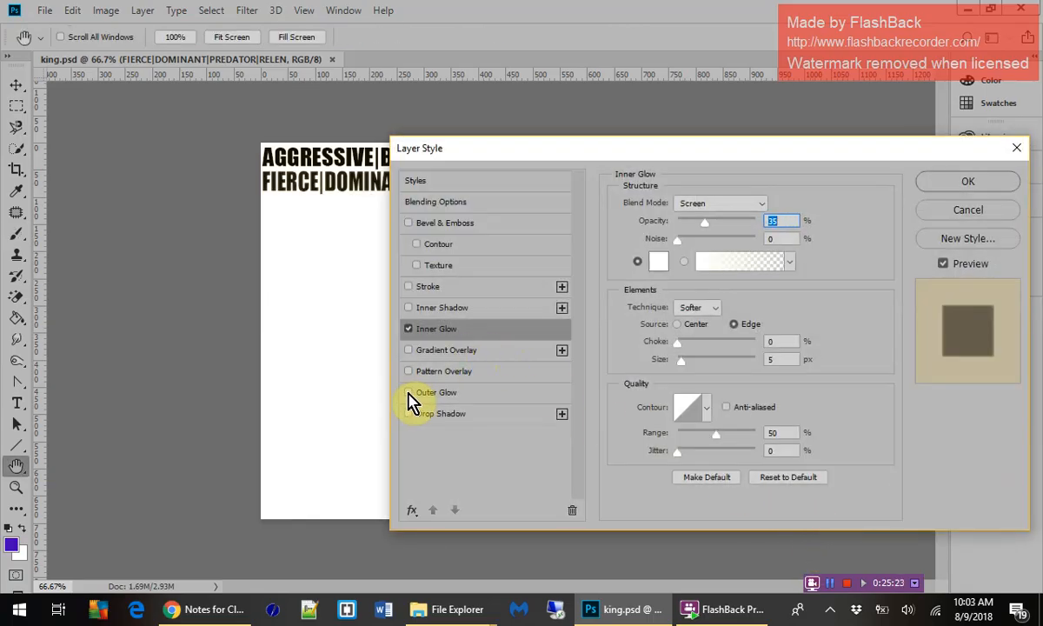
left_click(460, 404)
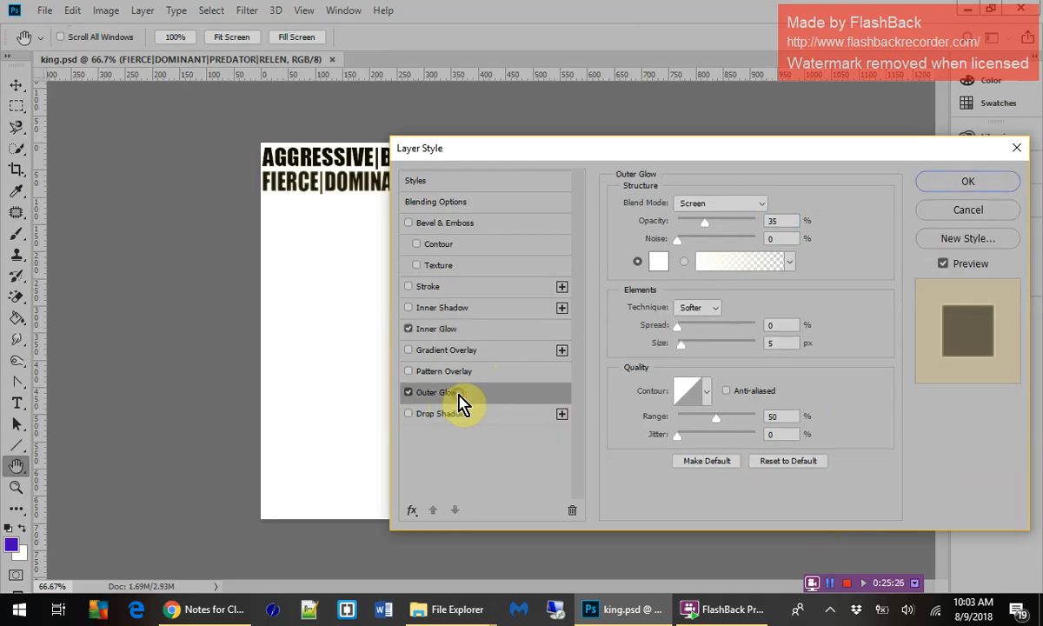
left_click(450, 336)
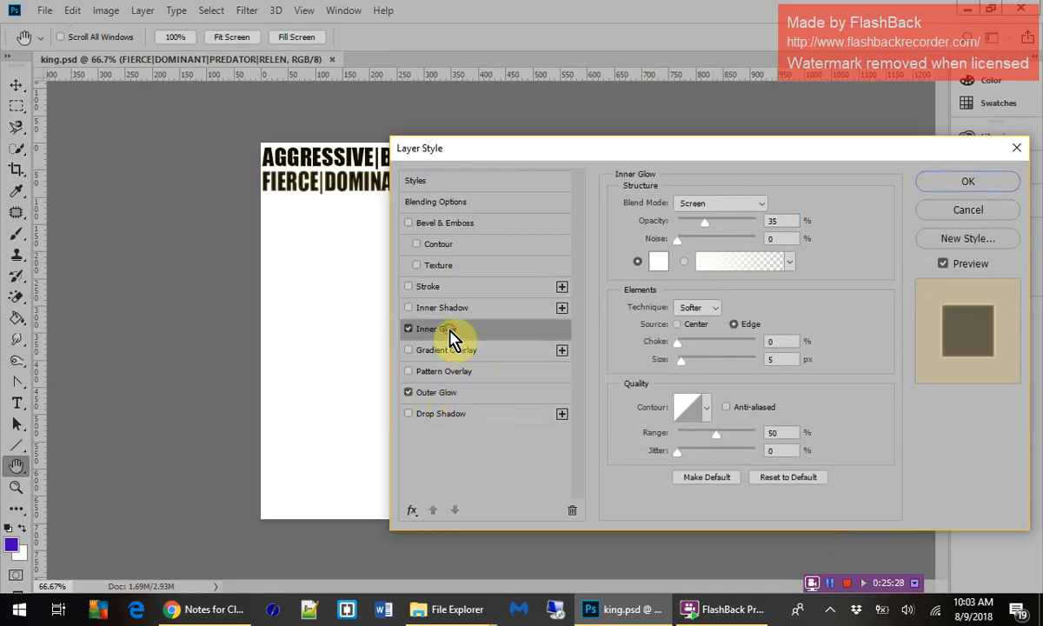
left_click(968, 183)
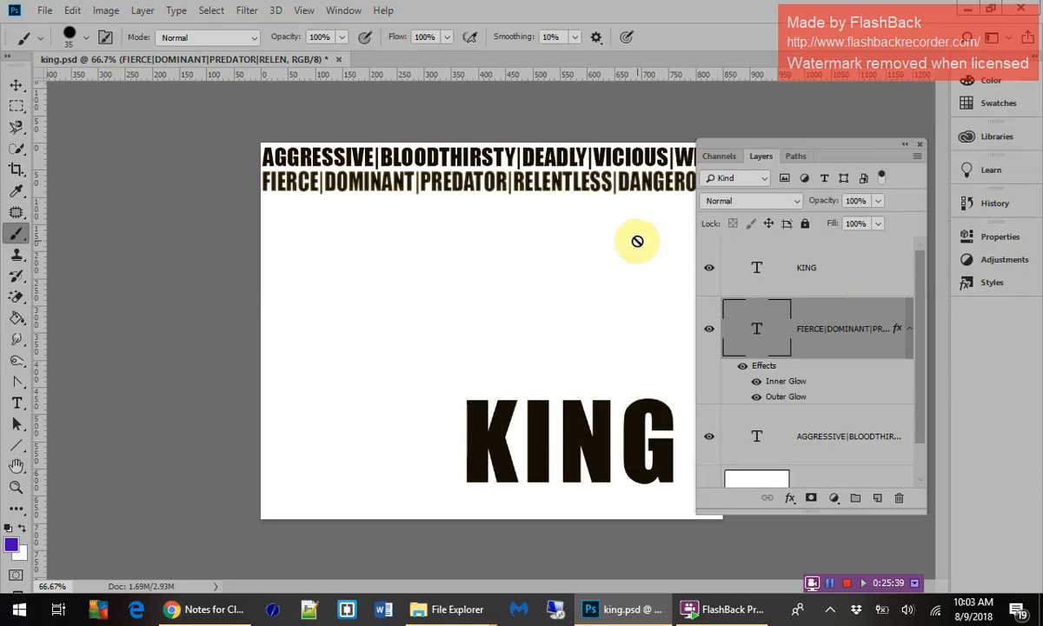
Step: Open lion1.jpg from the photoshop folder and copy its Background layer into the king.psd document
left_click(45, 11)
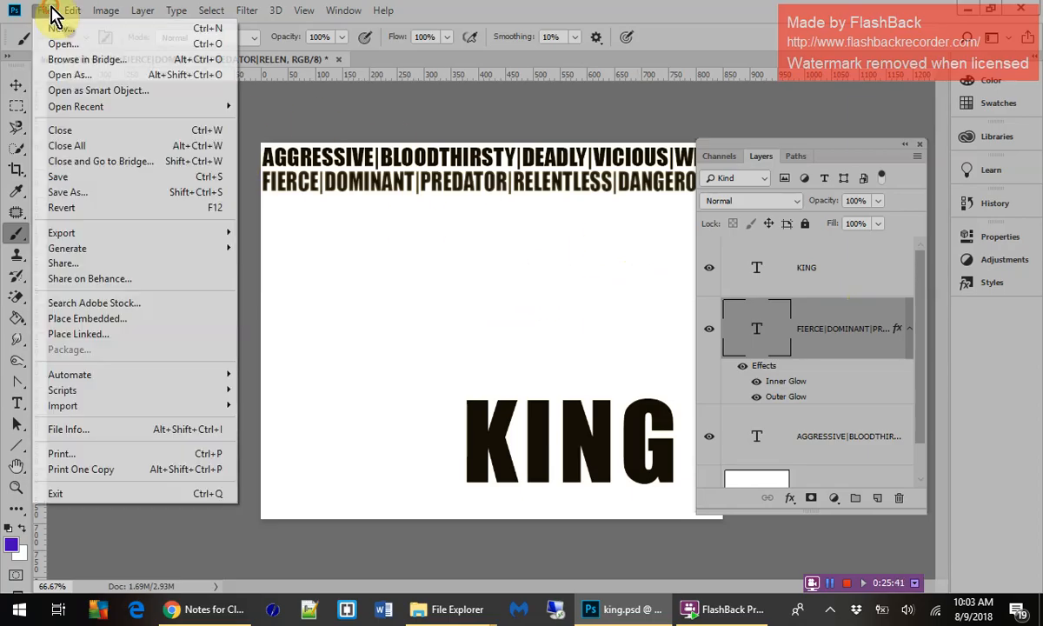
left_click(59, 40)
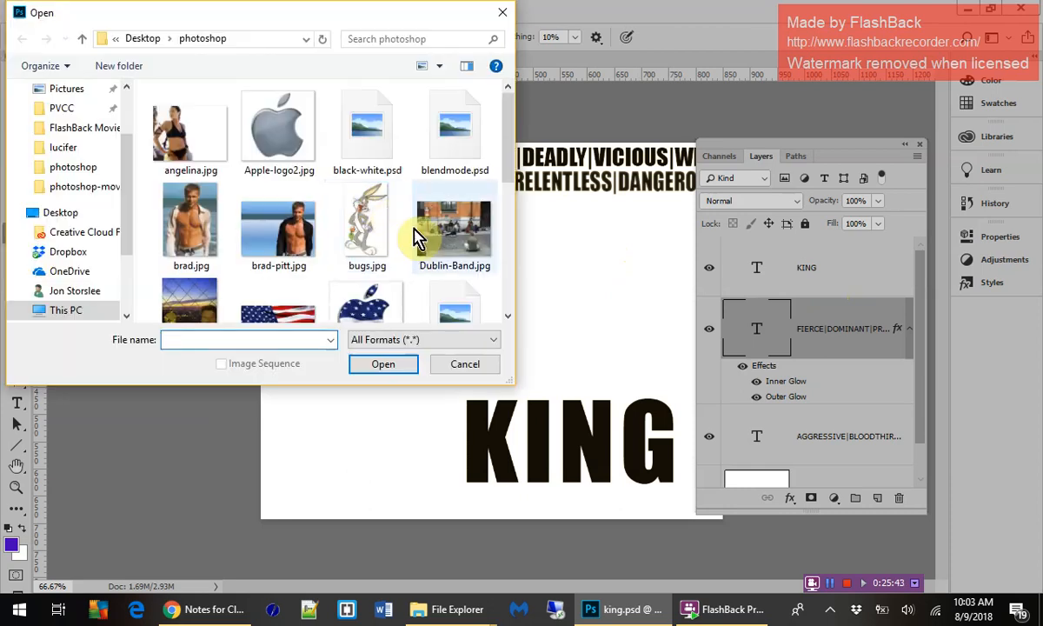
scroll(426, 245, "down", 3)
left_click(376, 191)
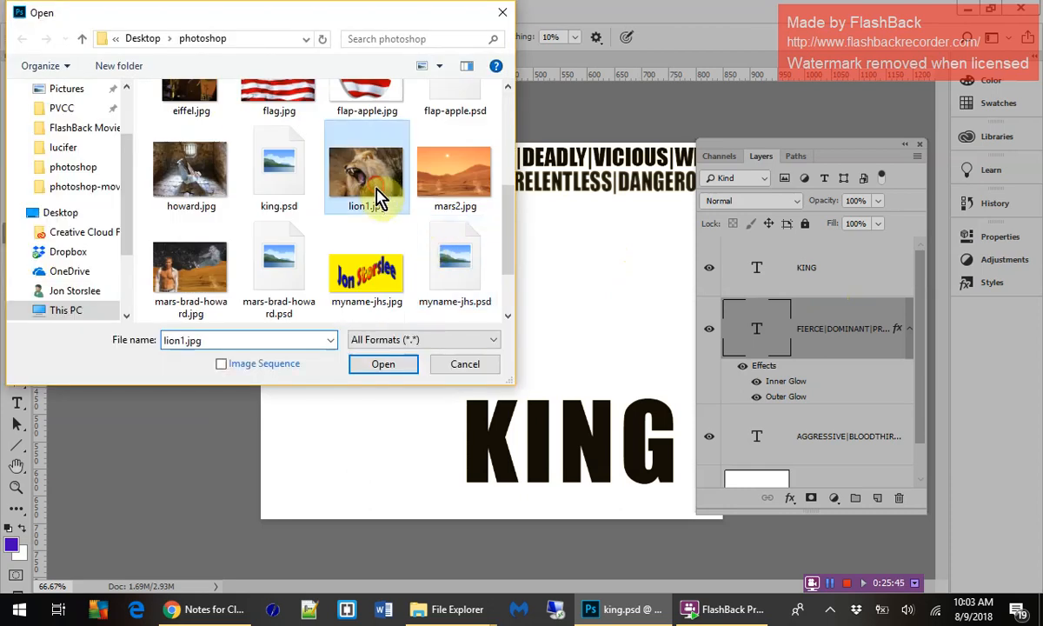
left_click(383, 365)
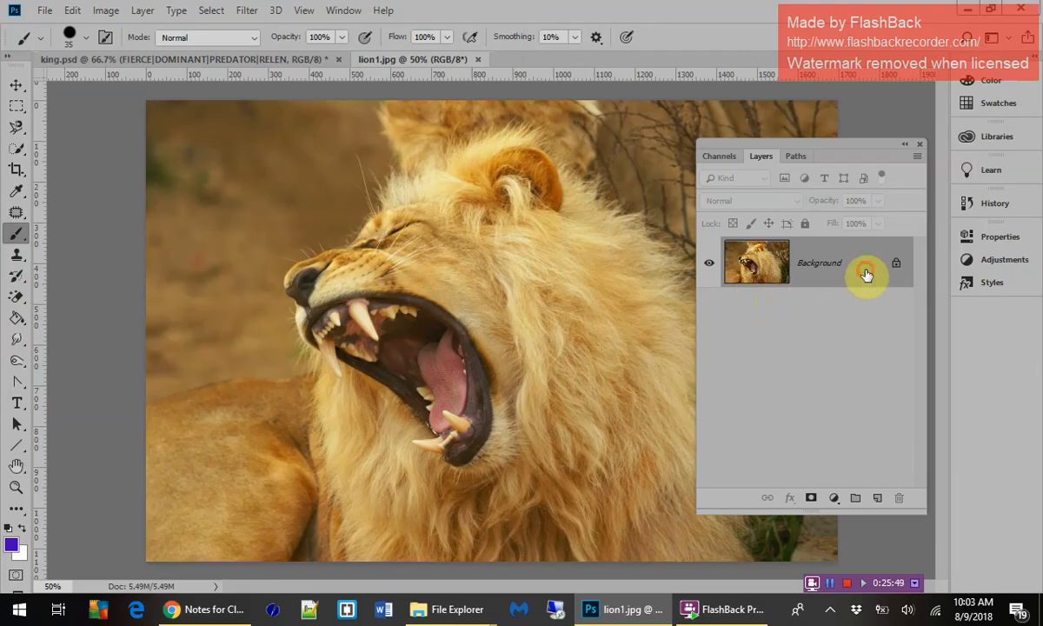
left_click_drag(865, 273, 565, 343)
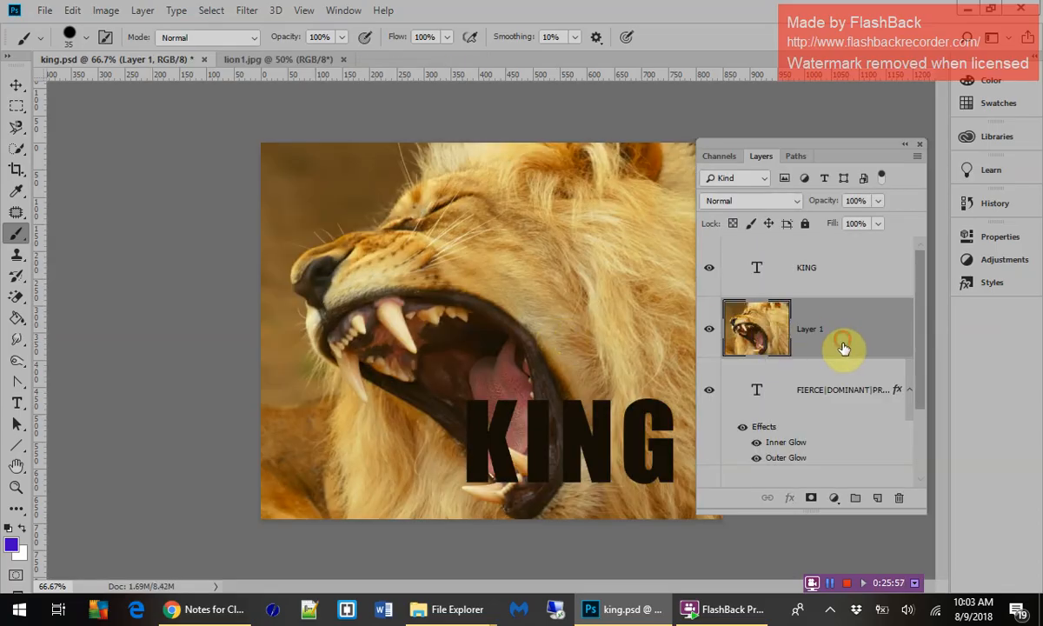
Step: Move the lion photo layer beneath both word-line text layers, directly above the white Background
left_click_drag(842, 347, 857, 465)
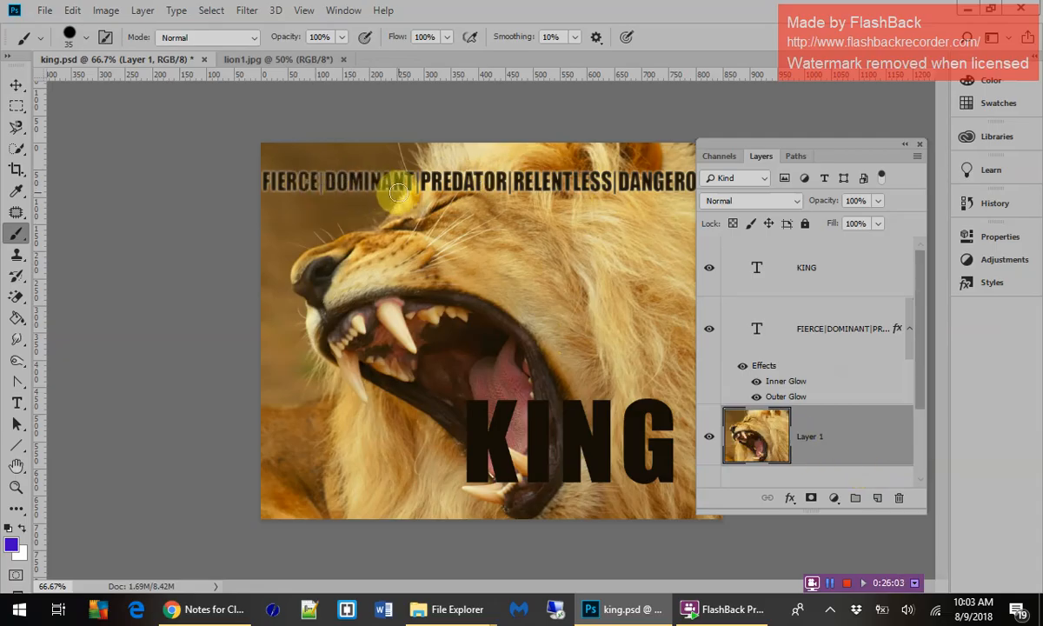
left_click_drag(784, 421, 829, 459)
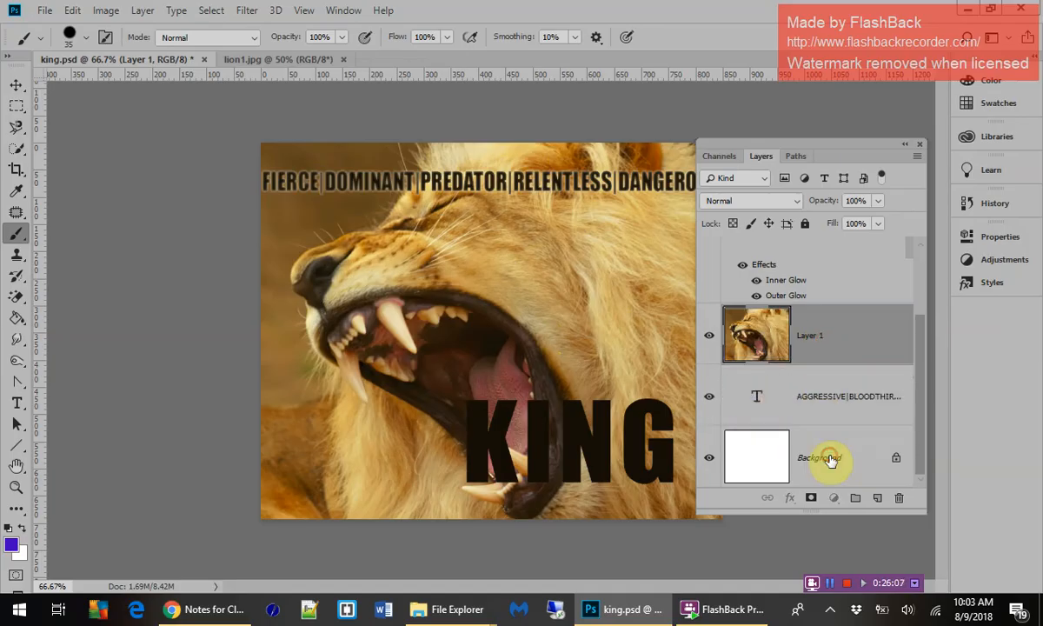
left_click_drag(833, 365, 837, 425)
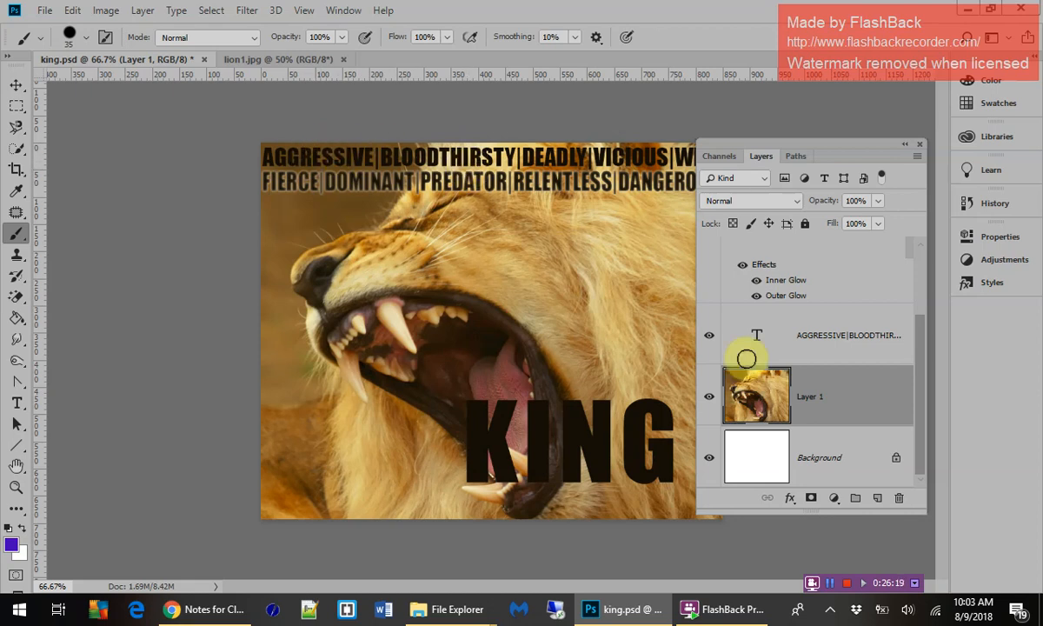
Step: Copy the Inner Glow and Outer Glow effects from the FIERCE|DOMINANT|PREDATOR layer onto the AGGRESSIVE|BLOODTHIRSTY|DEADLY text layer
scroll(830, 369, "up", 3)
scroll(830, 369, "down", 3)
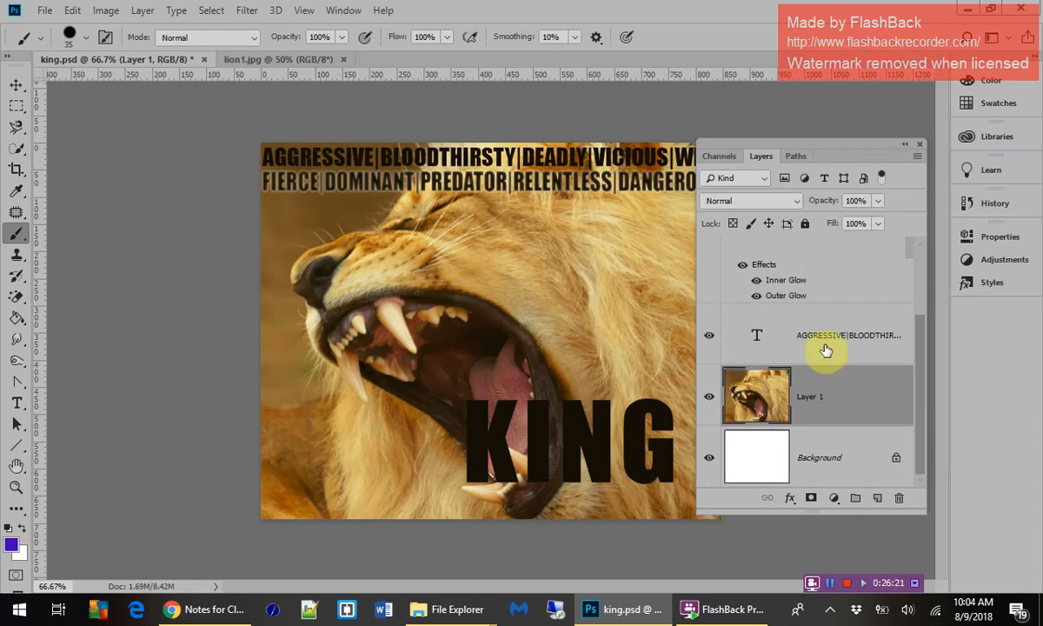
scroll(884, 288, "up", 1)
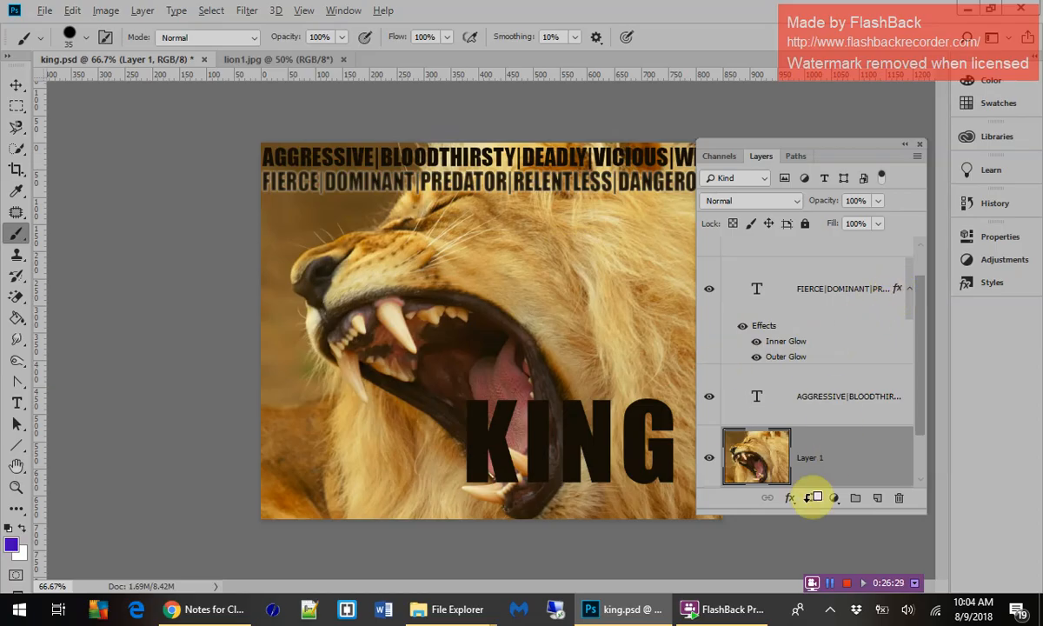
left_click_drag(830, 149, 635, 132)
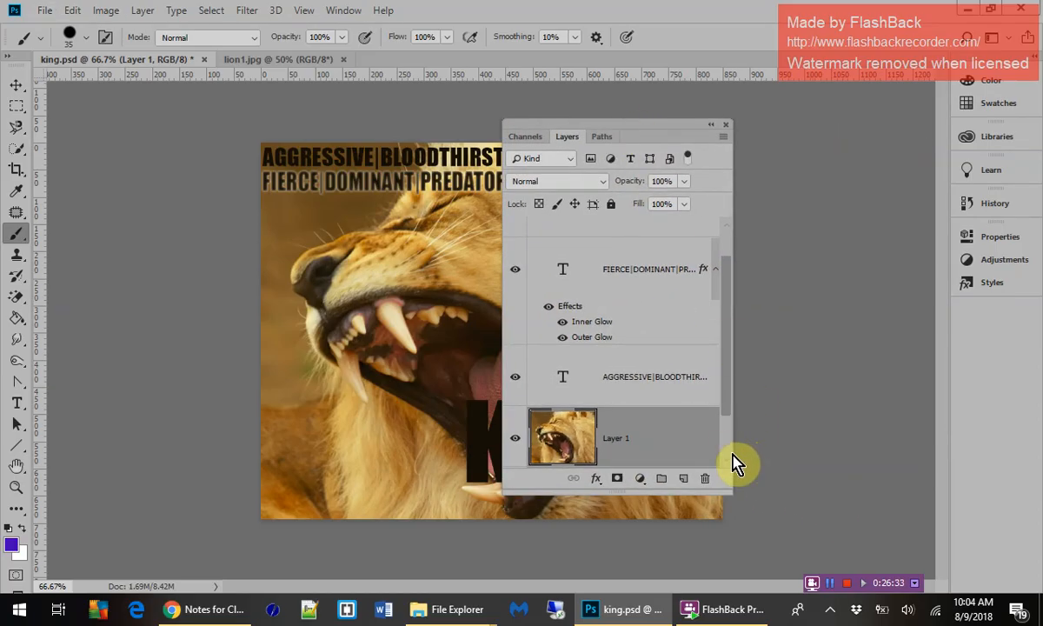
left_click_drag(732, 453, 779, 452)
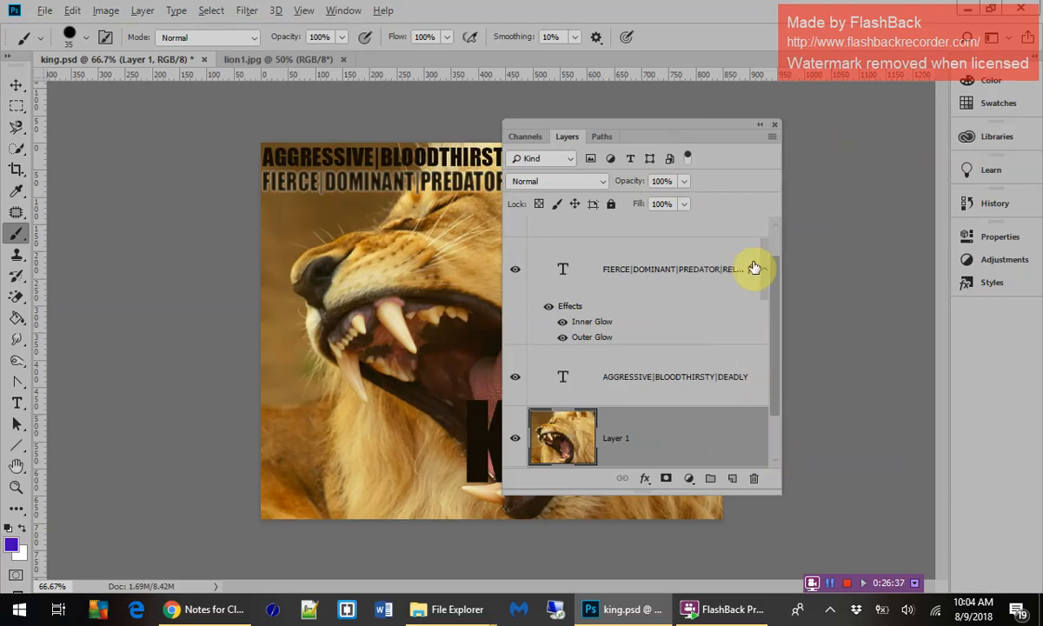
left_click_drag(754, 275, 751, 322)
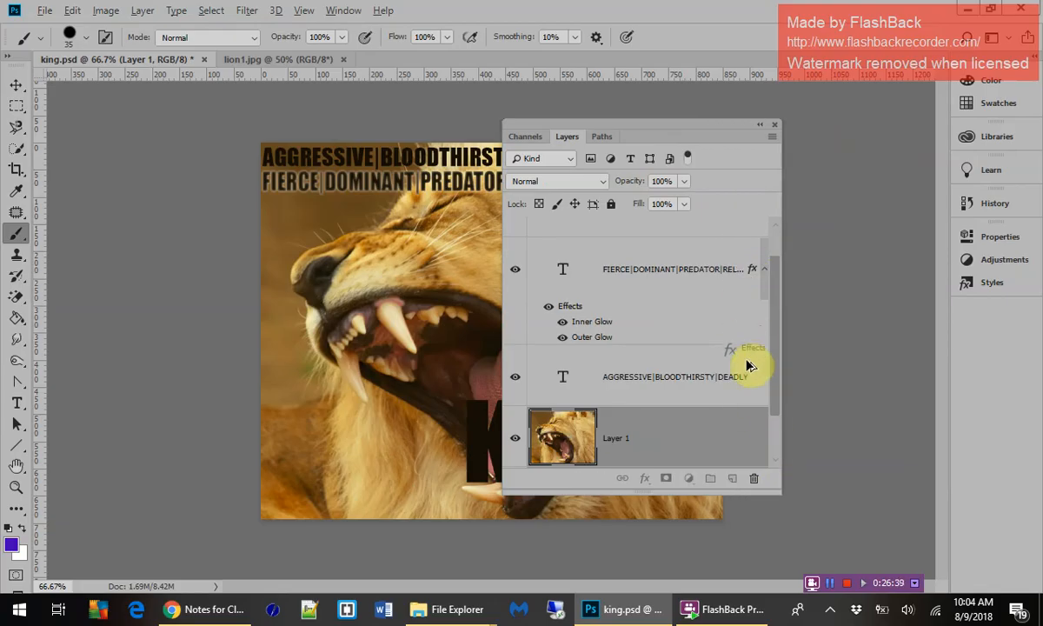
left_click_drag(749, 383, 746, 383)
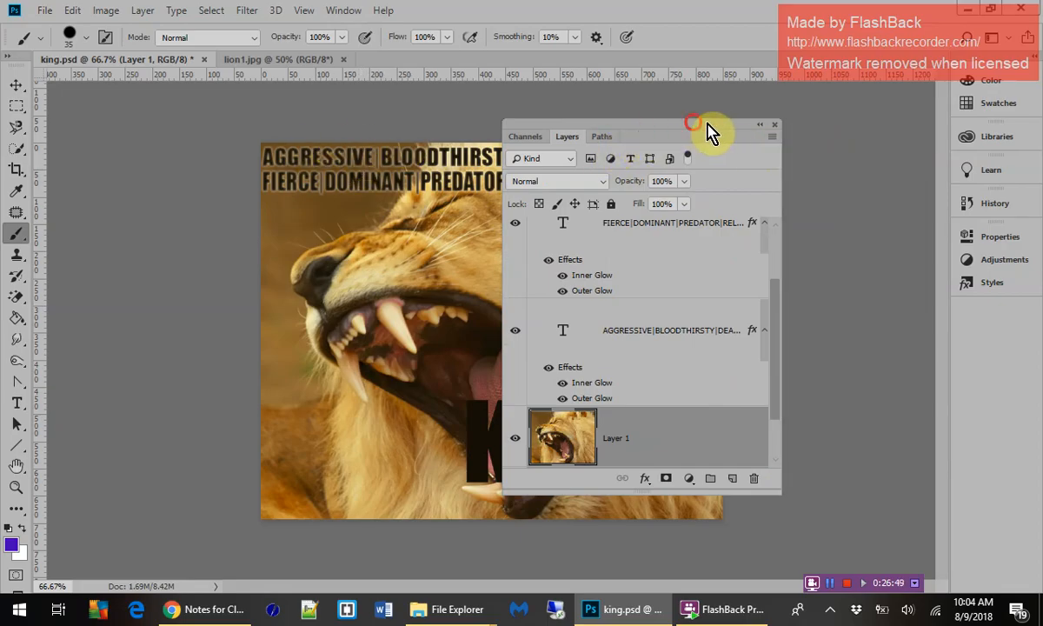
left_click_drag(704, 132, 876, 139)
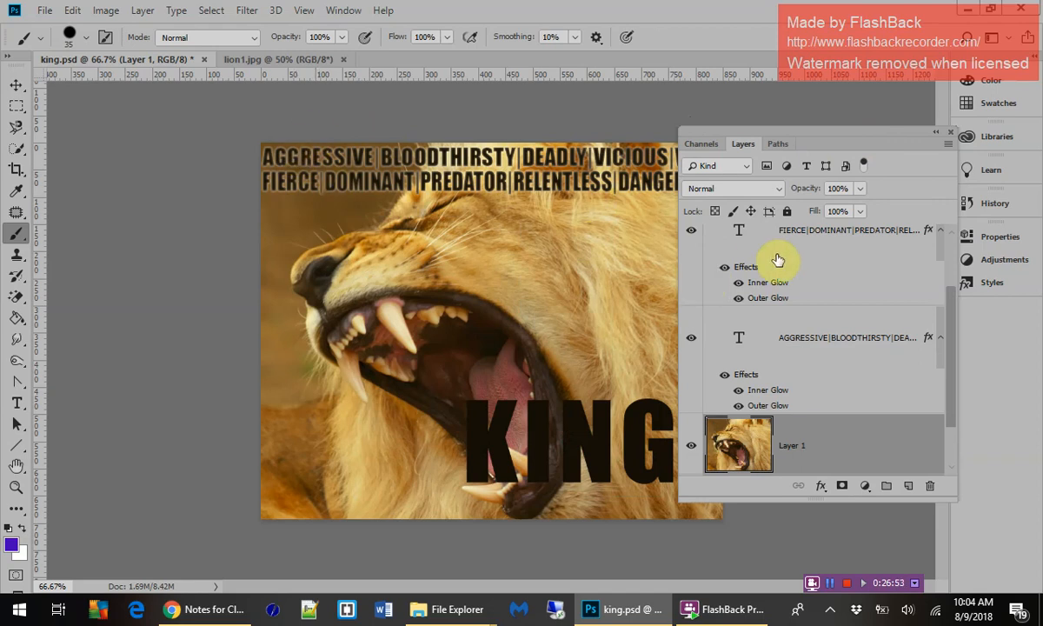
Step: Set the opacity of both word-line text layers to 64% and link the two layers together
left_click(806, 271)
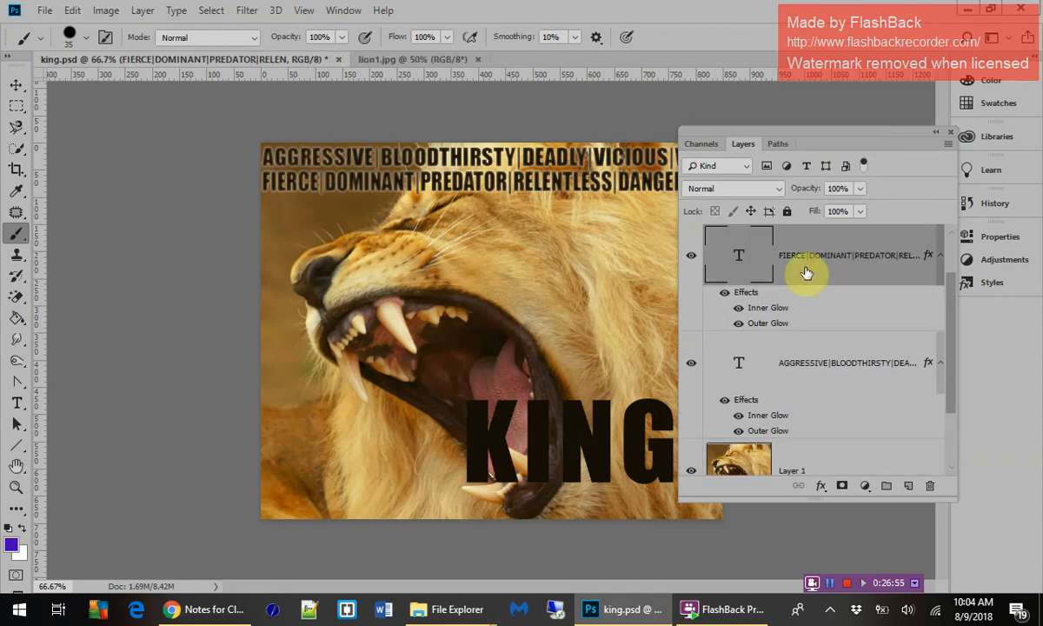
left_click(849, 389, "shift")
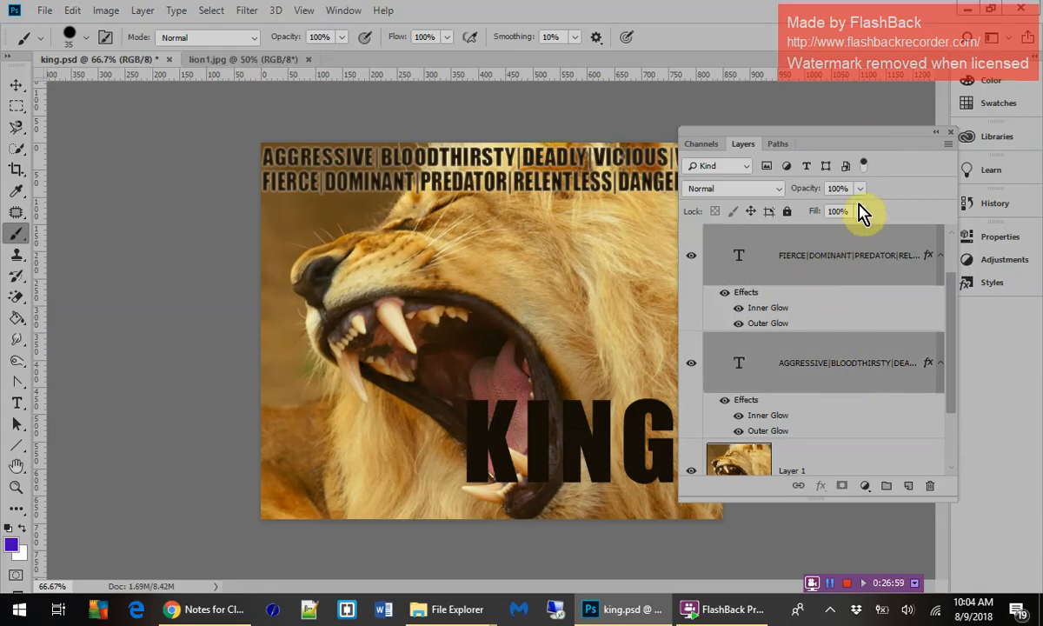
left_click_drag(858, 189, 834, 215)
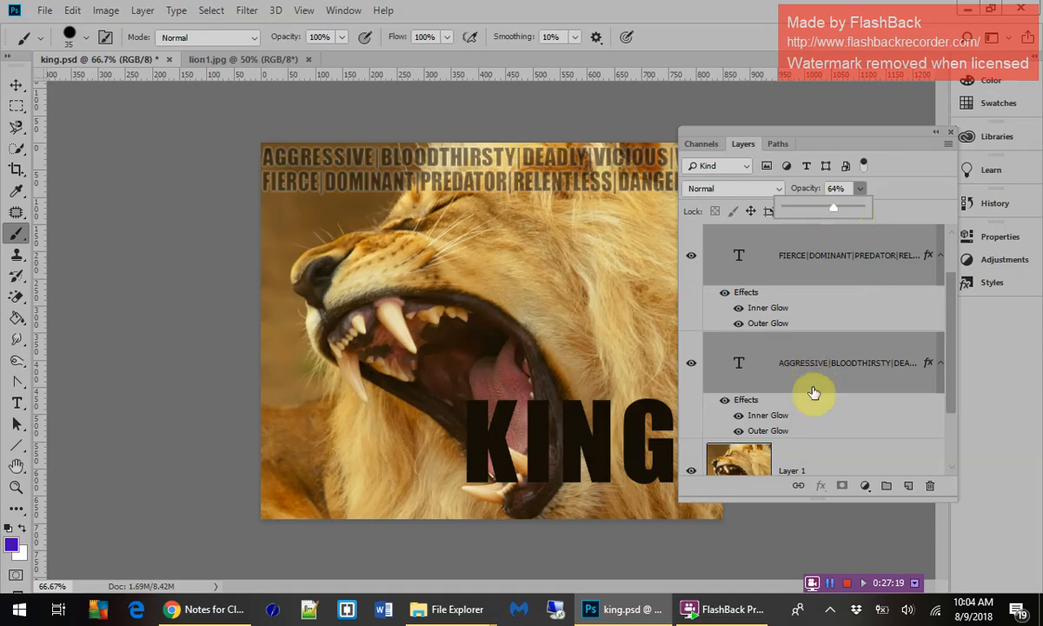
left_click(798, 492)
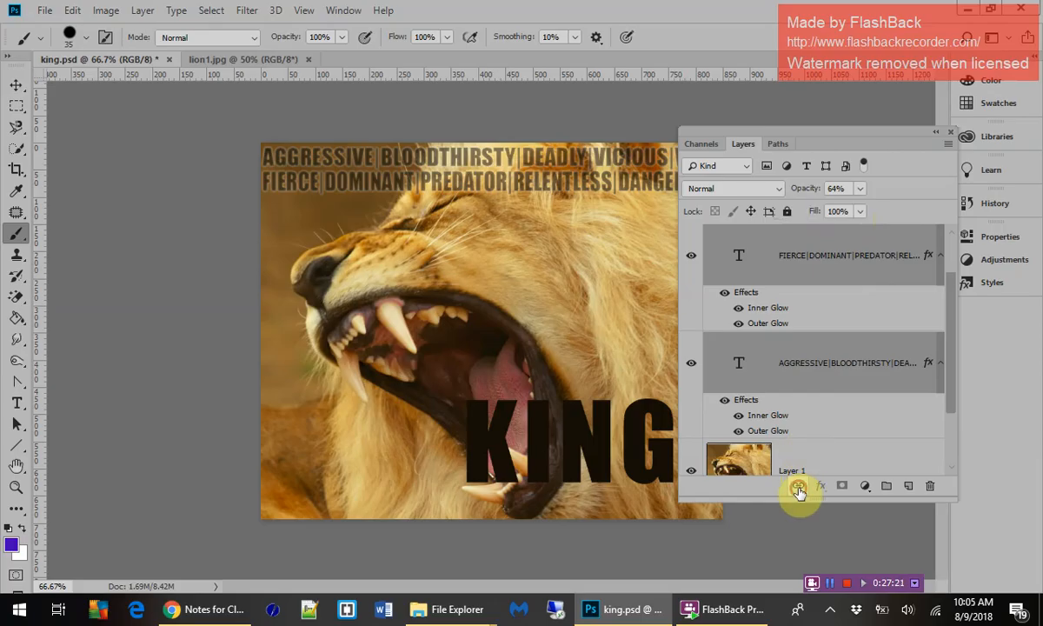
left_click(799, 492)
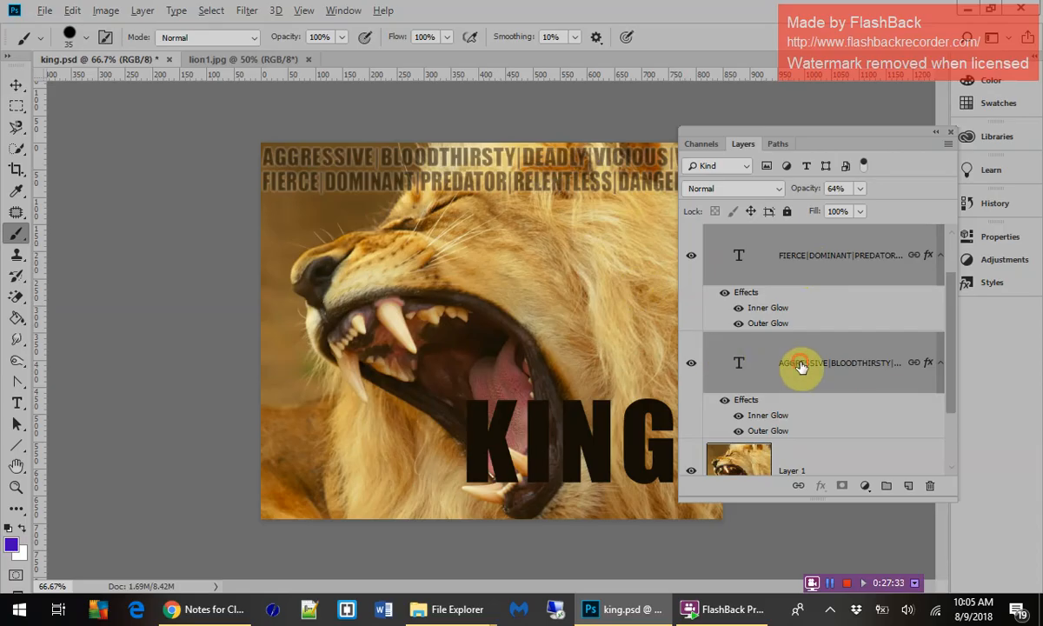
Step: Duplicate the linked pair of FIERCE and AGGRESSIVE word-line text layers, effects included
mouse_move(800, 367)
left_mouse_down()
mouse_move(805, 435)
mouse_move(800, 374)
left_mouse_up()
left_click_drag(799, 280, 814, 431)
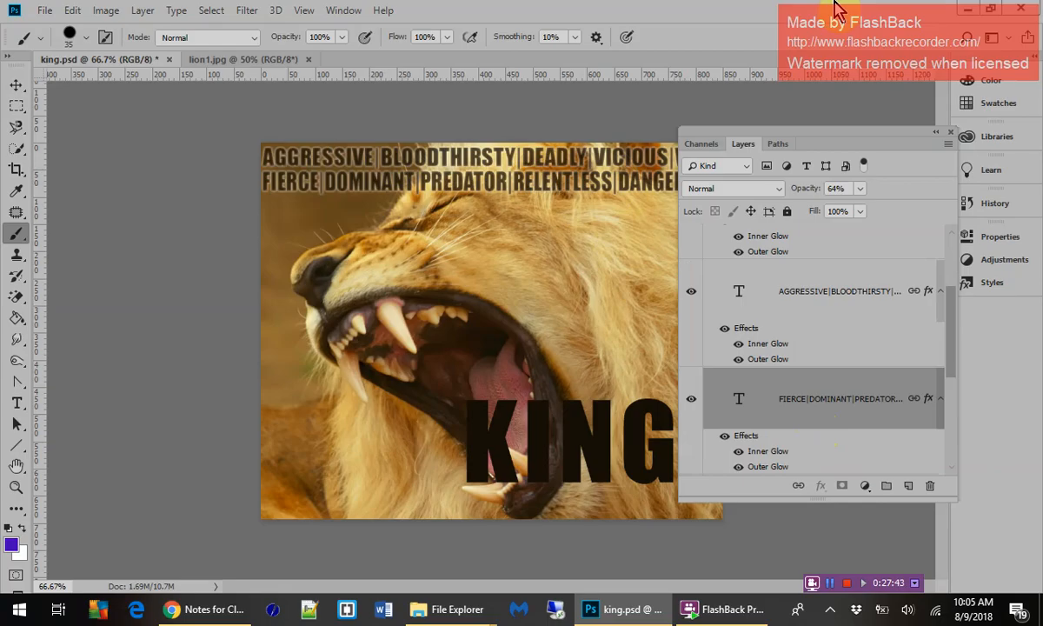
scroll(885, 318, "down", 3)
scroll(890, 316, "up", 1)
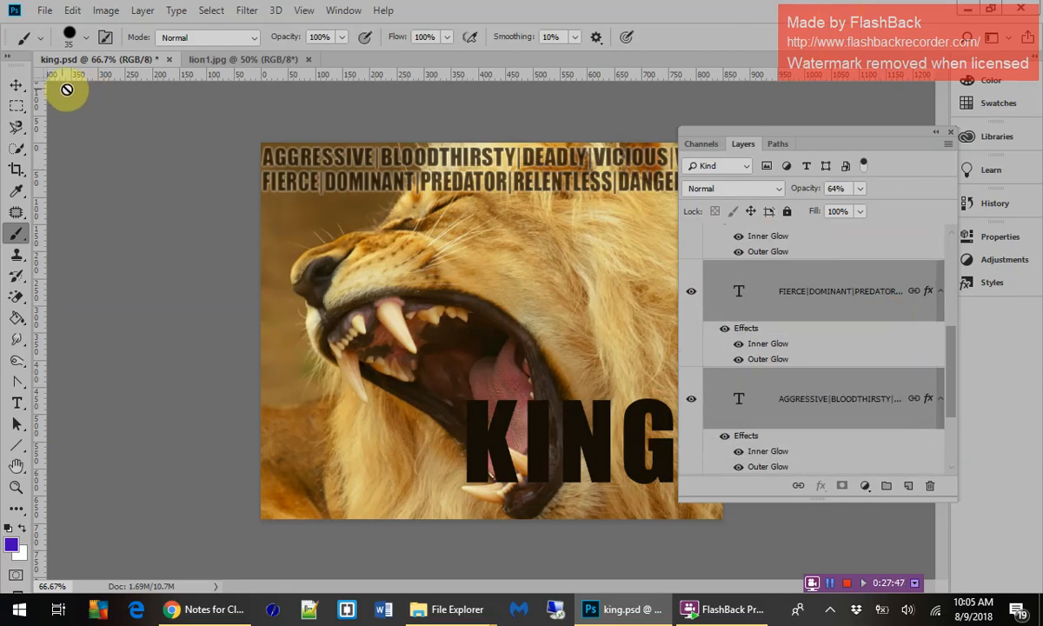
Step: Move the linked word-line text layers down slightly from the upper edge of the canvas
left_click(16, 84)
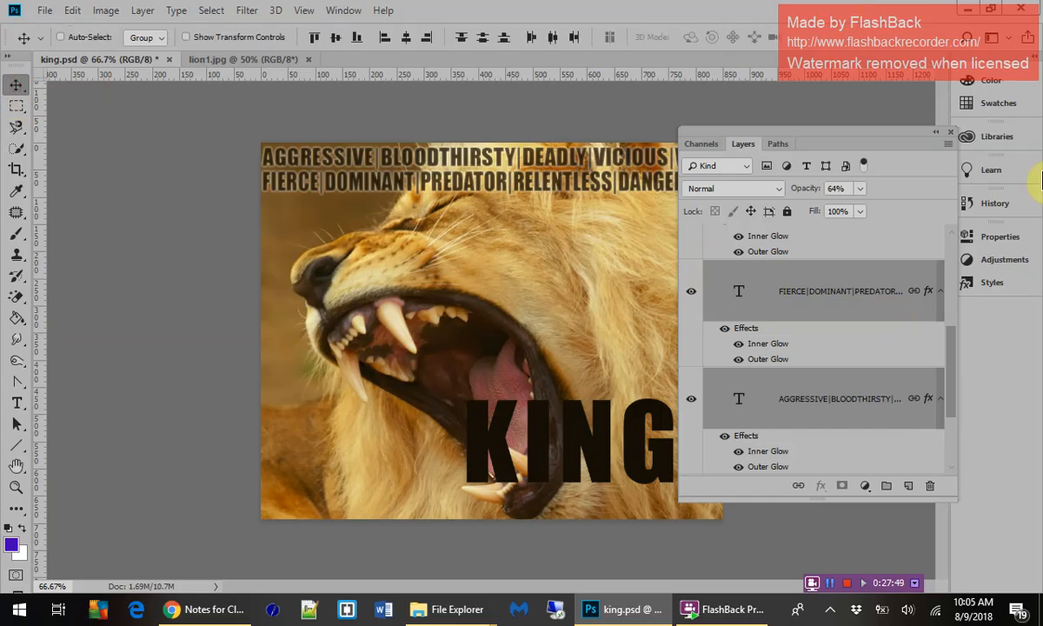
key("Down")
key("Down")
key("Down")
key("Down")
key("Down")
key("Down")
key("Down")
key("Down")
key("Down")
key("Down")
key("Down")
key("Down")
key("Down")
key("Down")
key("Down")
key("Down")
key("Down")
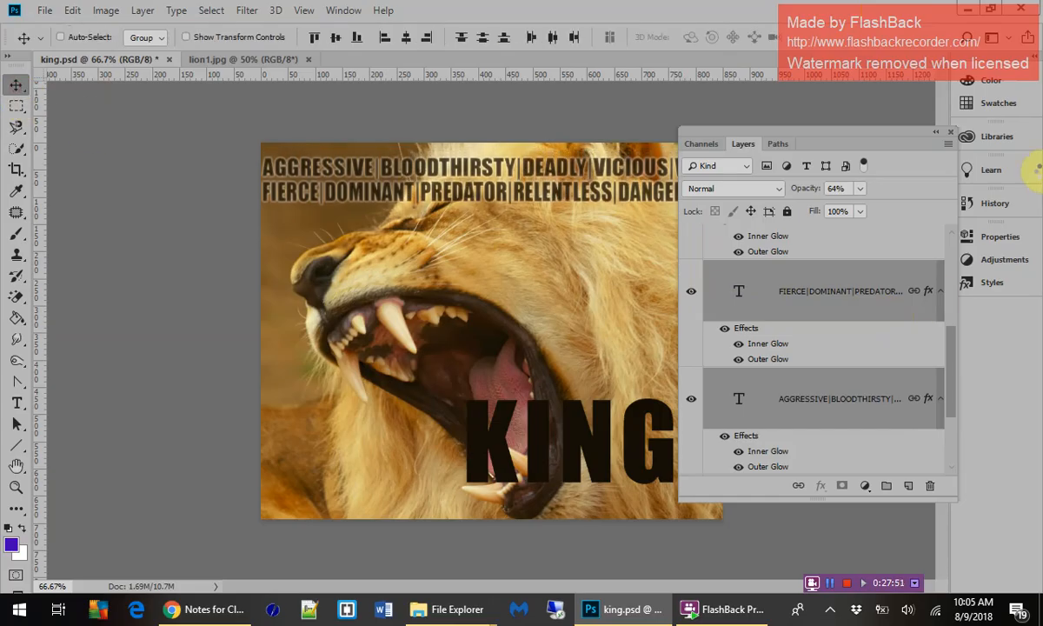
key("Down")
key("Down")
key("Down")
key("Down")
key("Down")
key("Down")
key("Down")
key("Down")
key("Down")
key("Down")
key("Up")
key("Up")
key("Up")
key("Up")
key("Up")
key("Up")
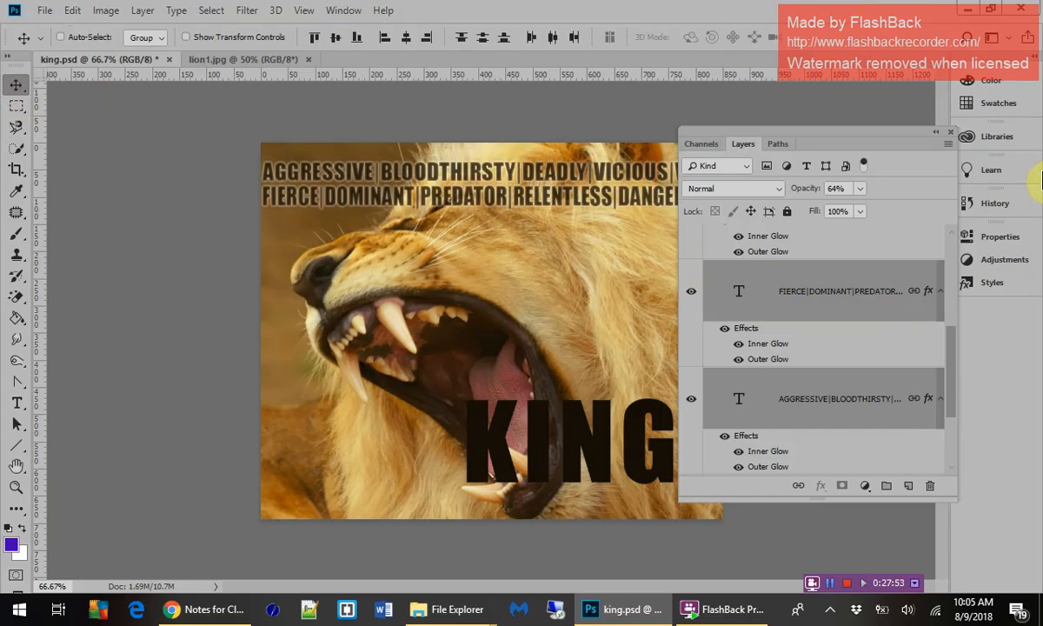
scroll(828, 272, "up", 4)
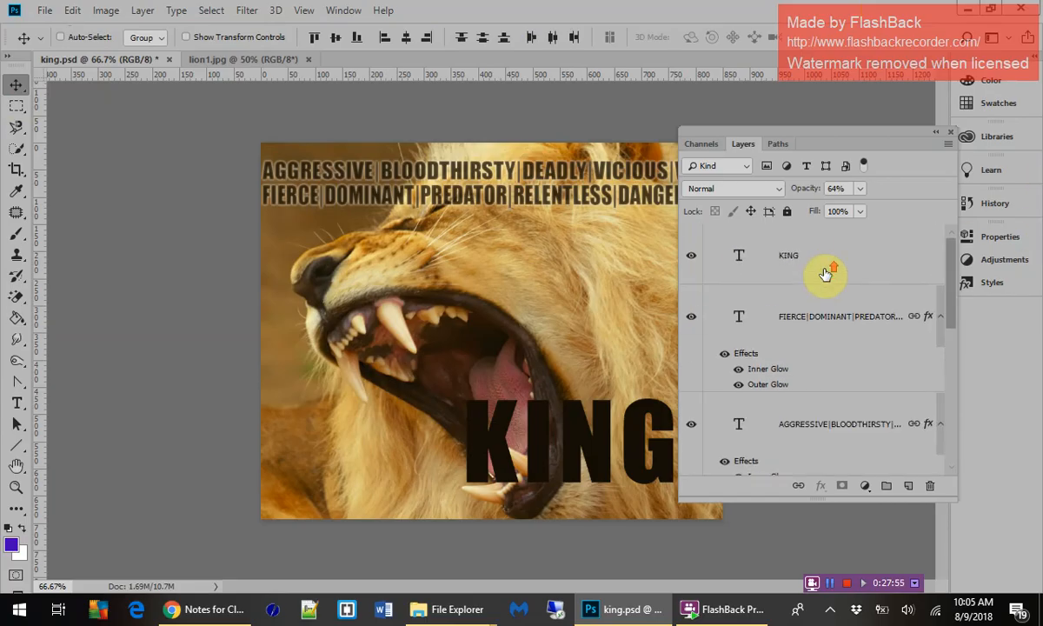
scroll(825, 274, "down", 1)
scroll(826, 275, "up", 1)
mouse_move(591, 191)
left_mouse_down()
mouse_move(601, 279)
mouse_move(592, 186)
left_mouse_up()
scroll(824, 331, "down", 2)
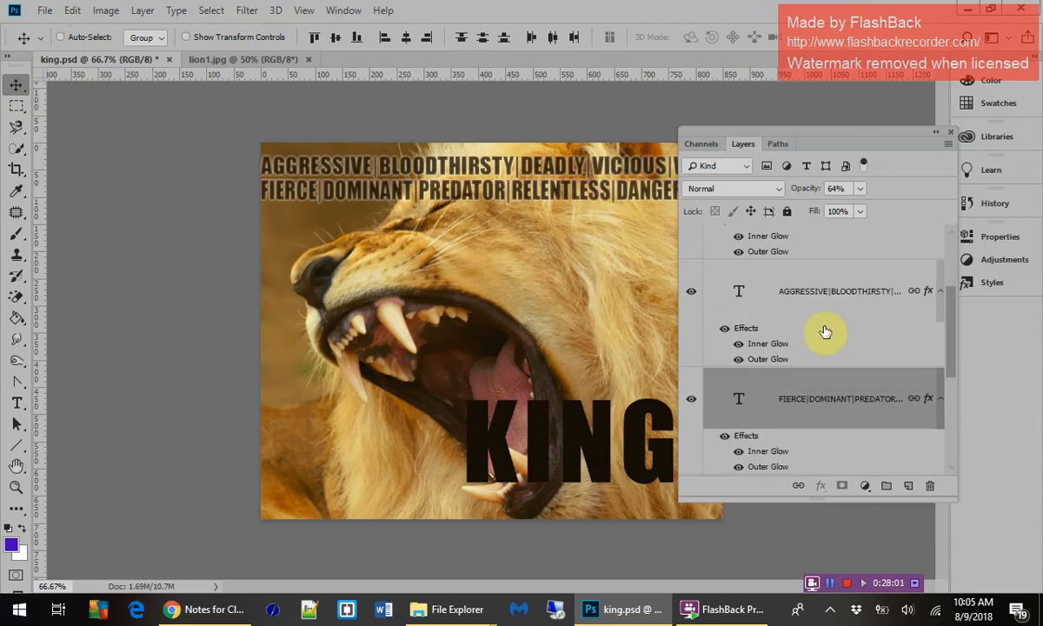
Step: Unlink the word-line layers and stack four copies of the FIERCE and AGGRESSIVE pair in evenly spaced rows over the upper half of the photo
left_click(824, 331)
scroll(860, 298, "up", 1)
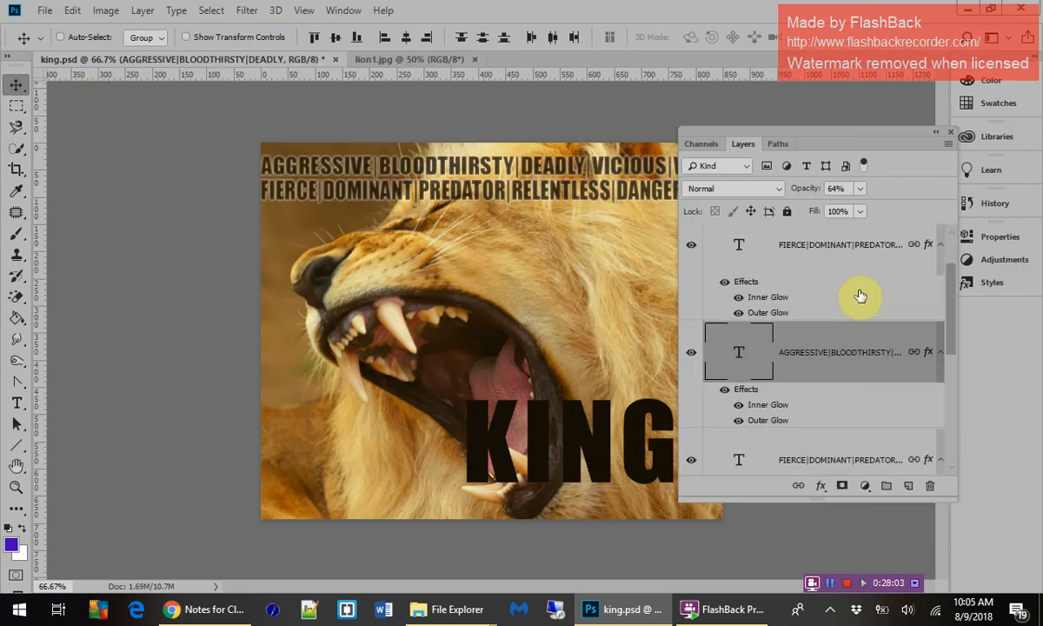
scroll(860, 296, "up", 1)
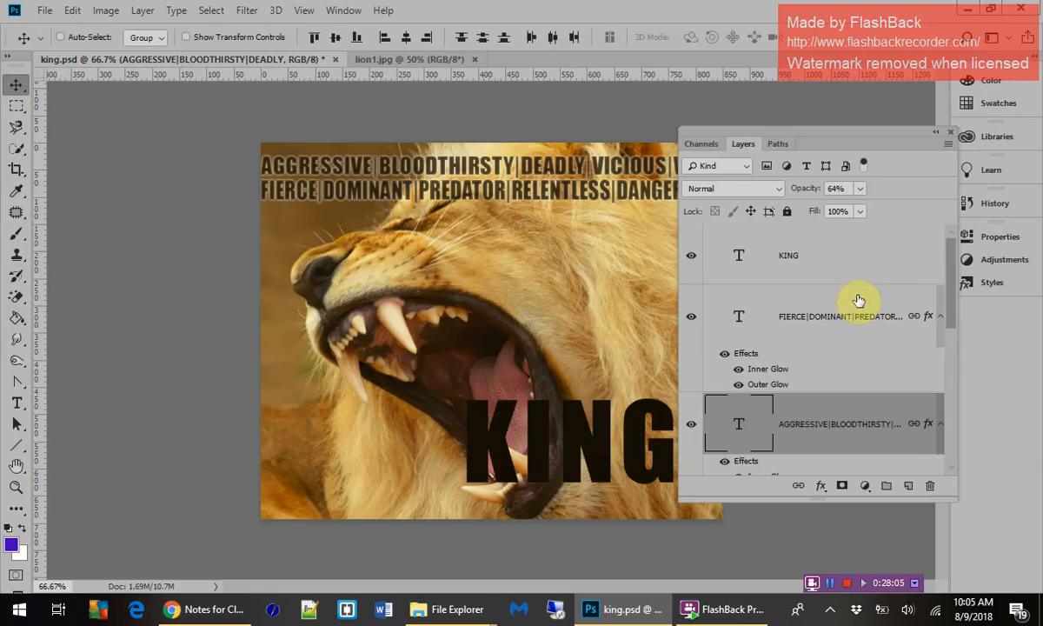
left_click(856, 302)
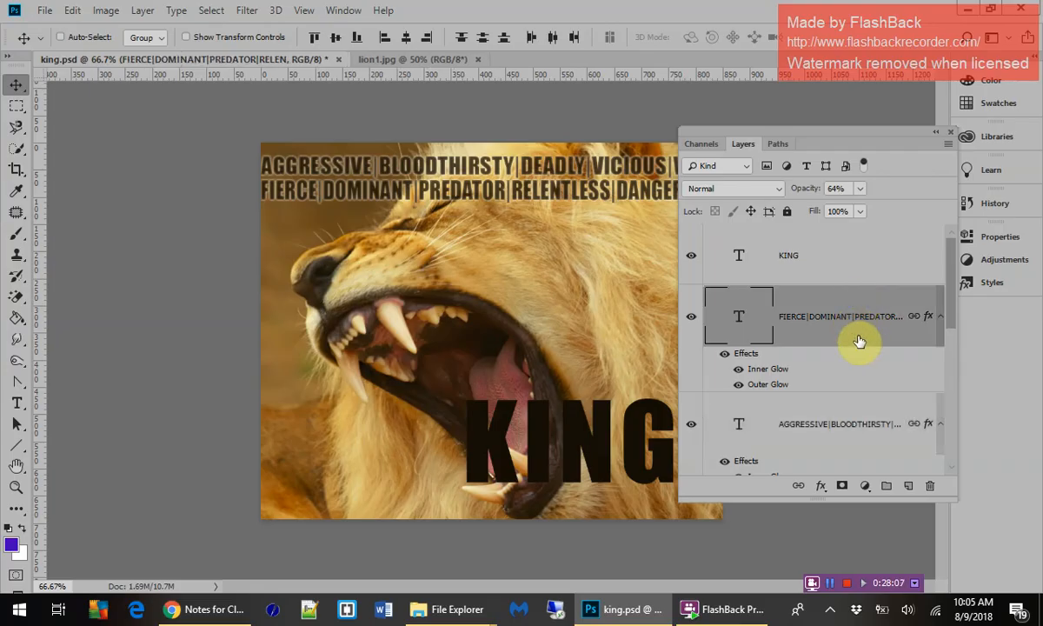
left_click(860, 423, "shift")
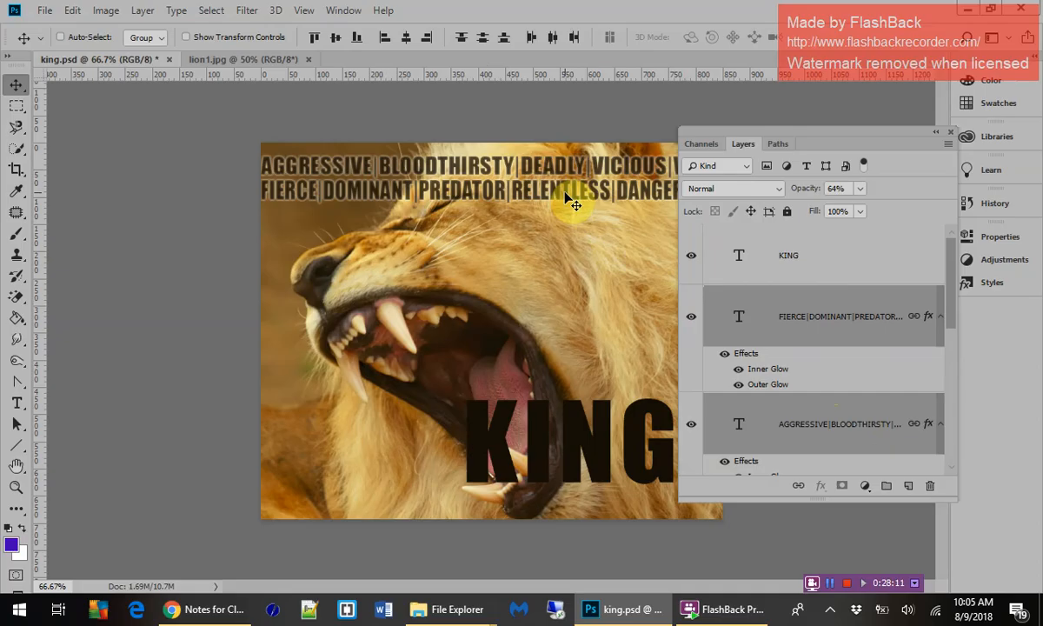
left_click_drag(564, 196, 580, 342)
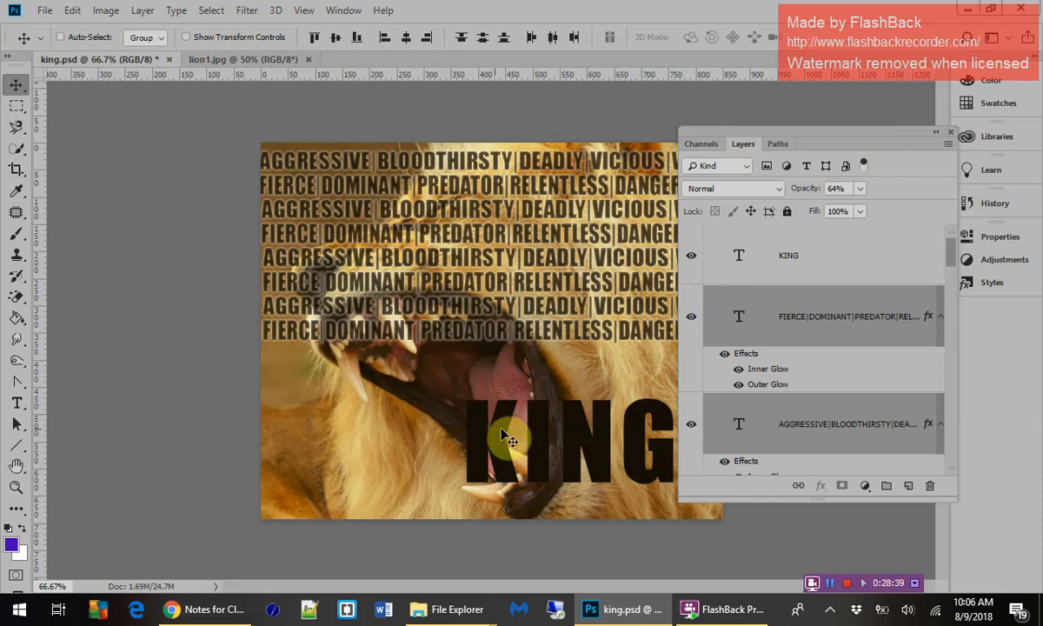
Step: Open the KING text layer for editing, display its character settings, and leave text editing
left_click(803, 256)
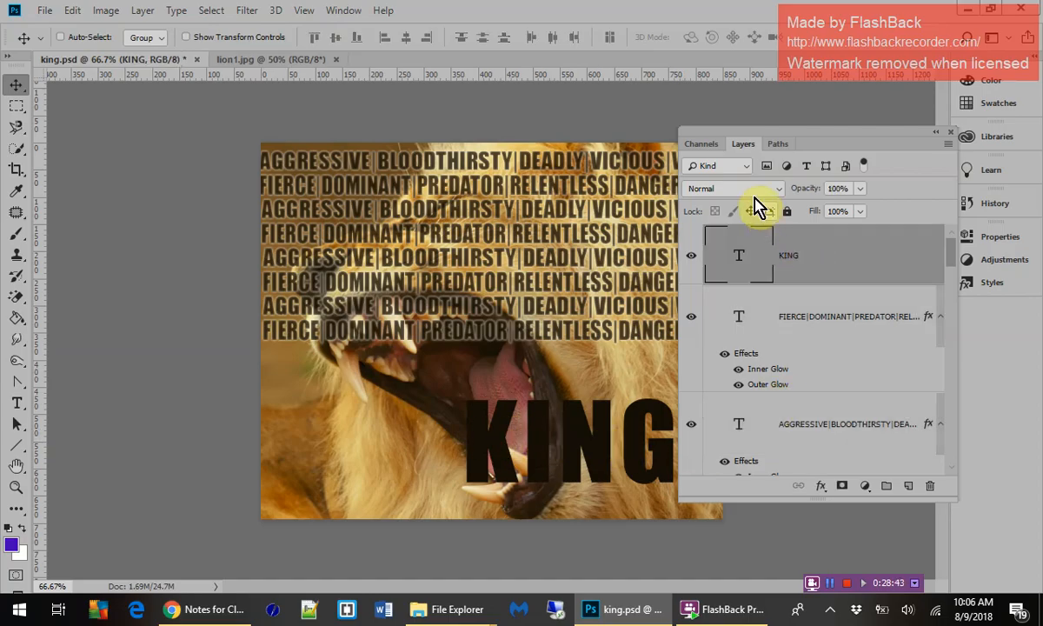
double_click(741, 256)
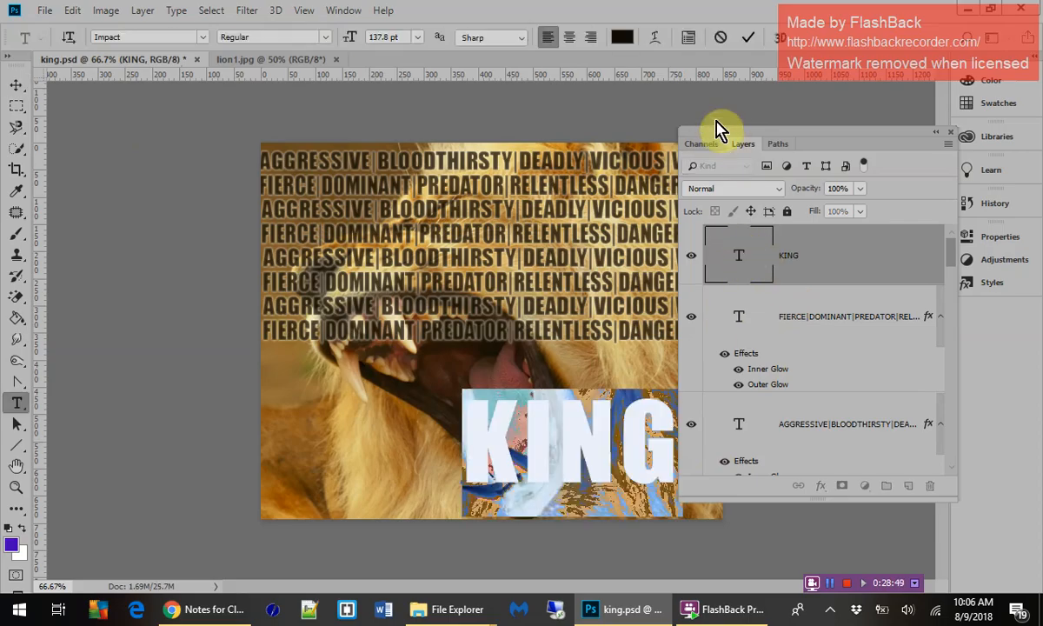
left_click(687, 39)
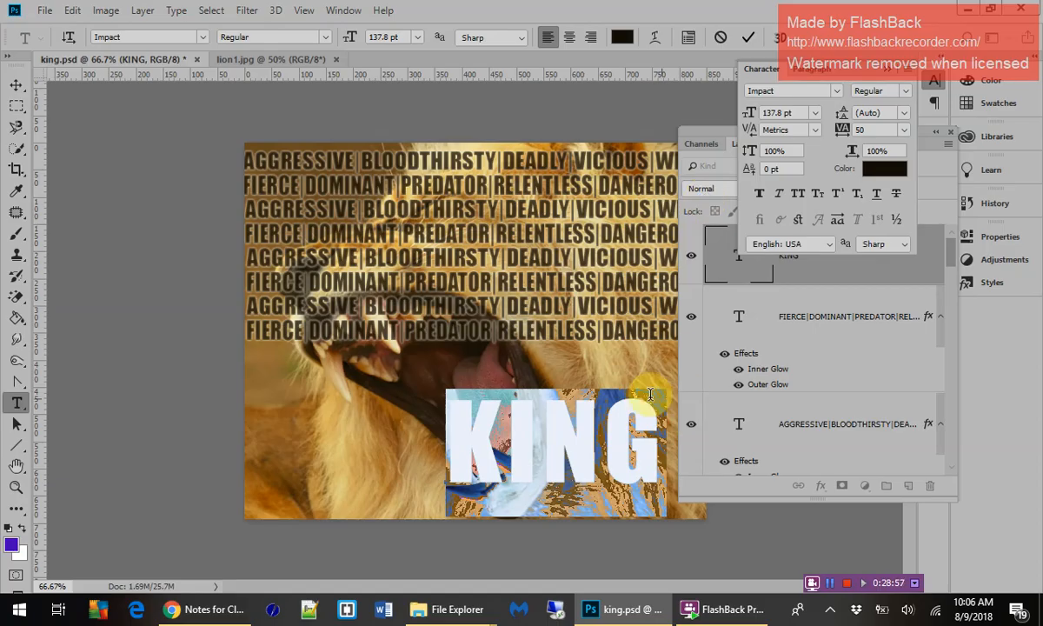
left_click(16, 84)
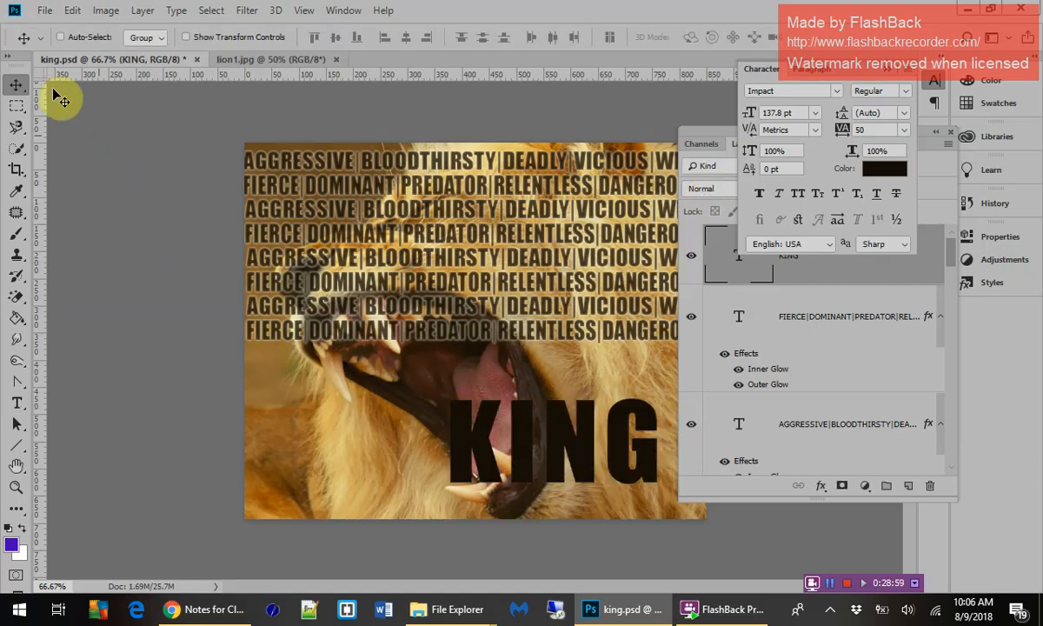